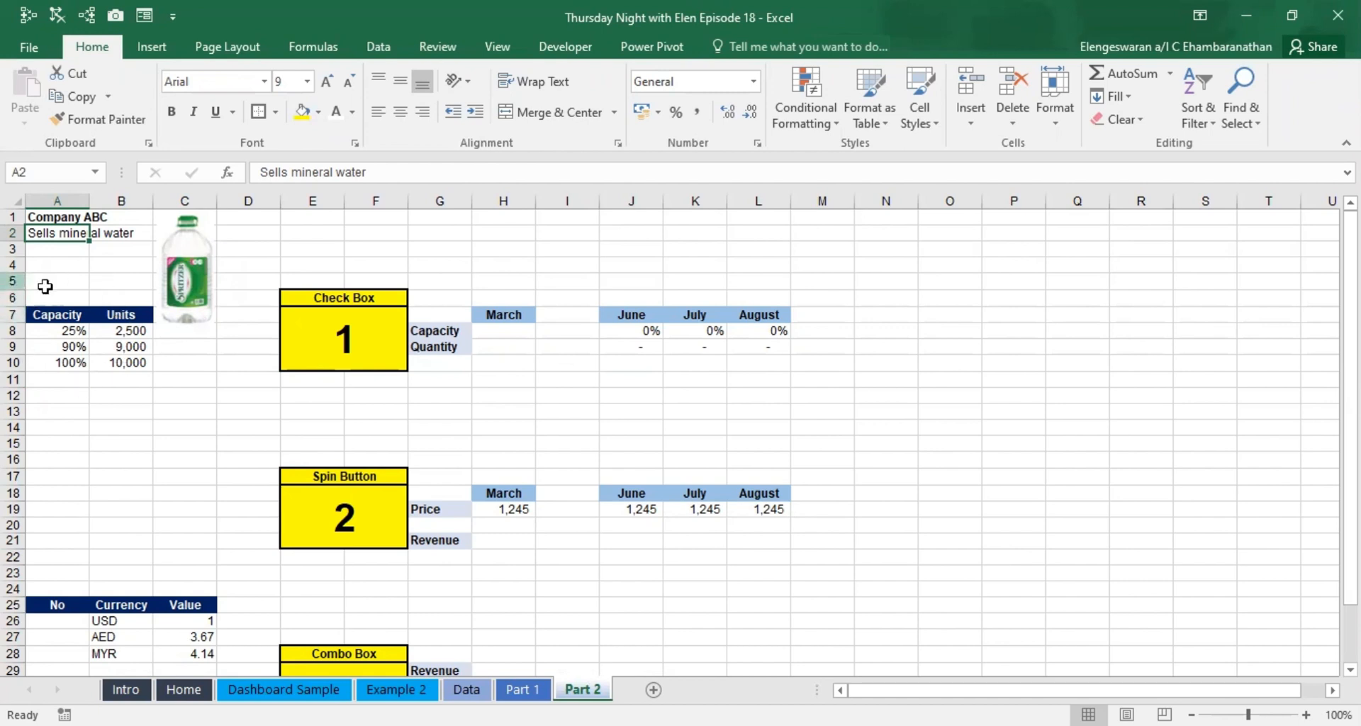
Step: Examine the capacity percentages and their unit quantities in the table at A7:B10
left_click(54, 332)
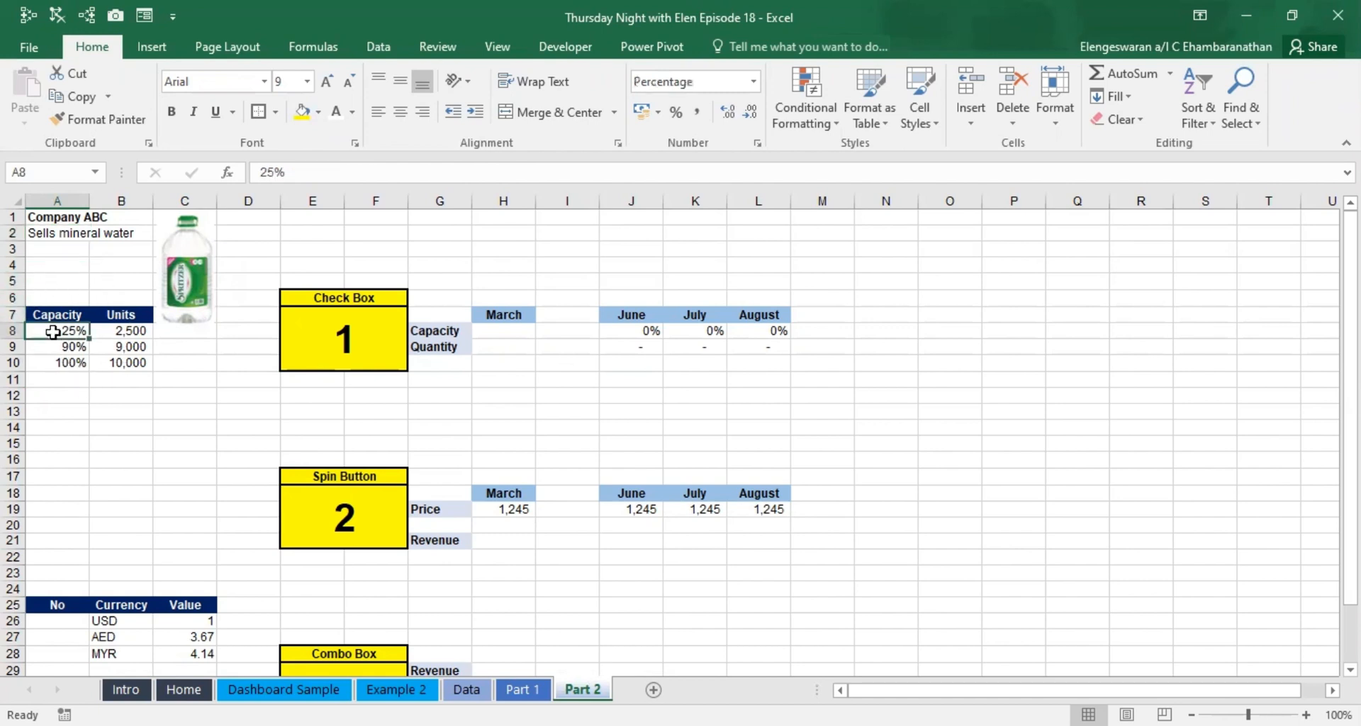
key("Right")
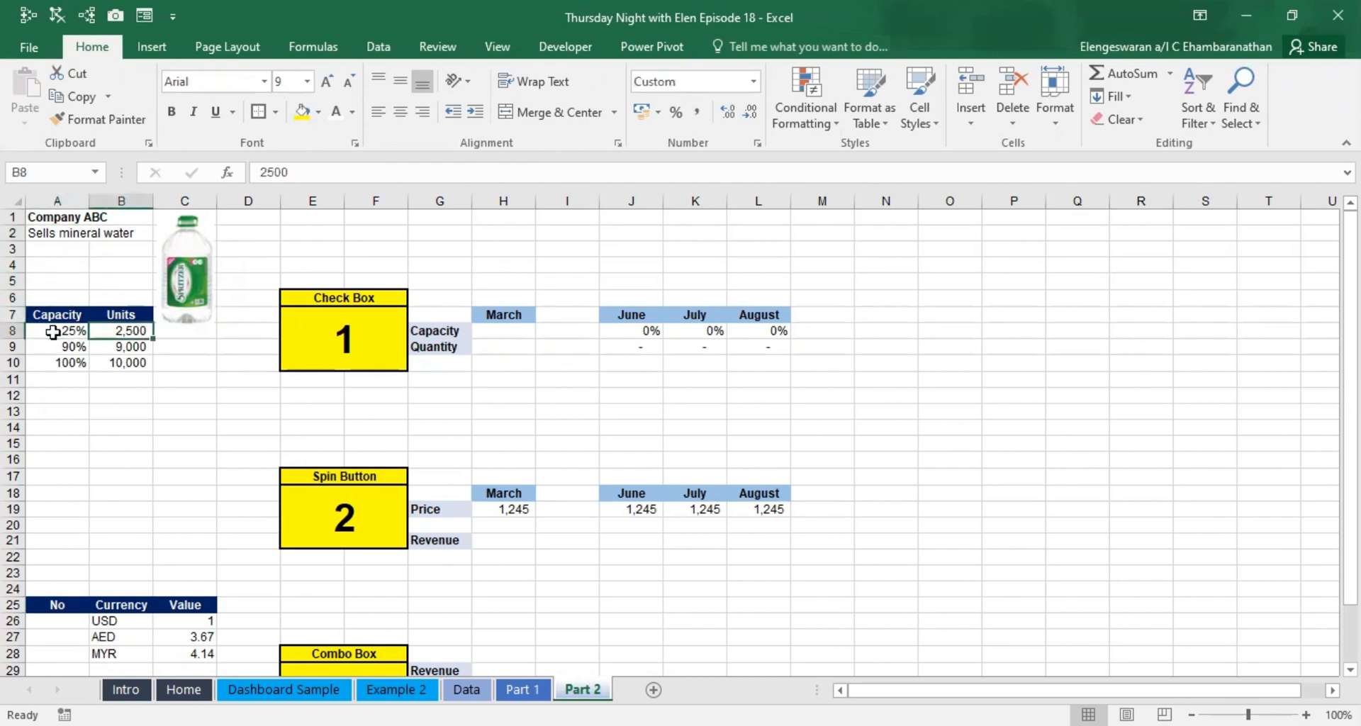
key("Down")
key("Left")
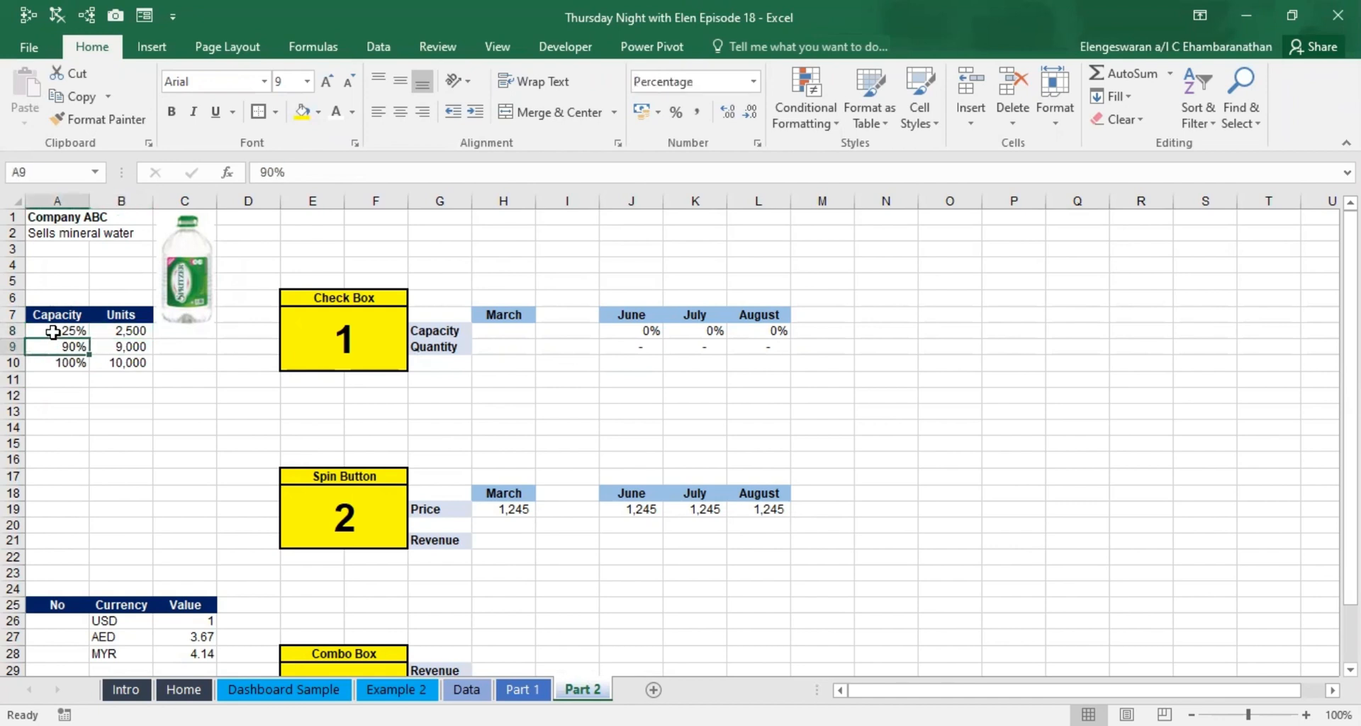
key("Down")
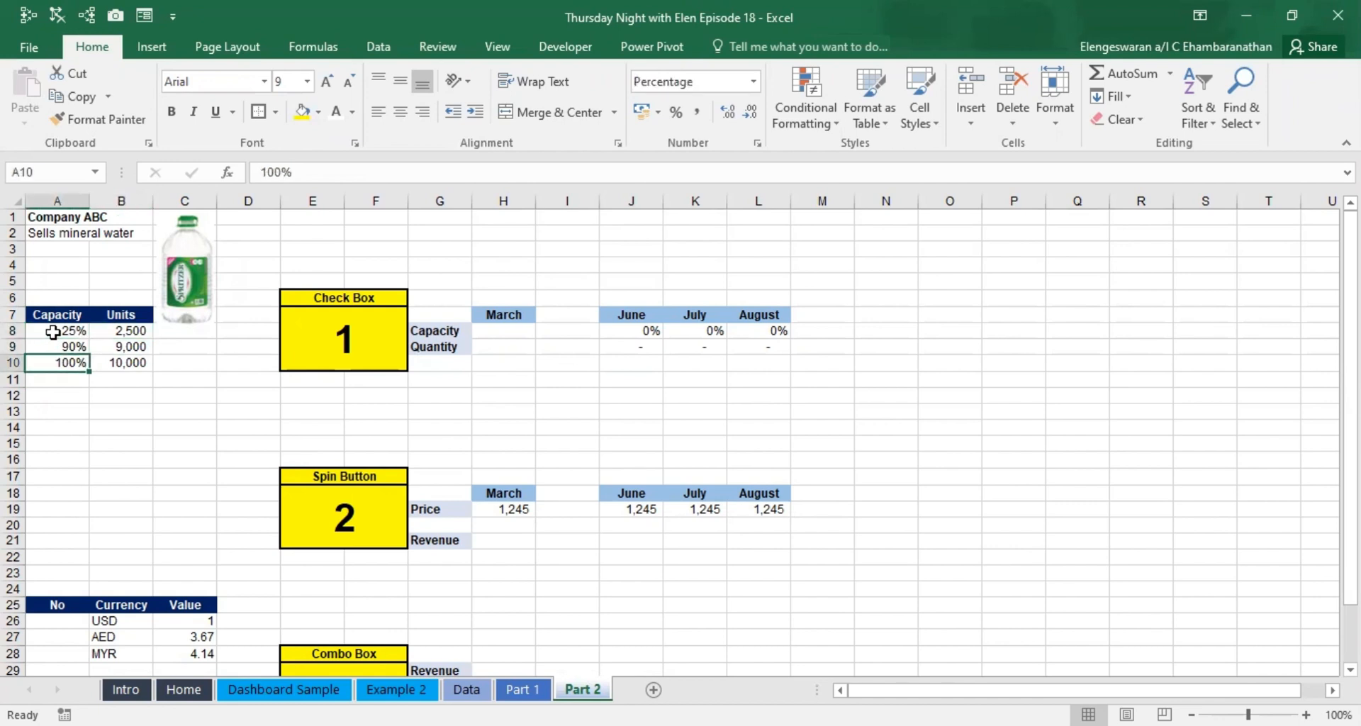
key("Right")
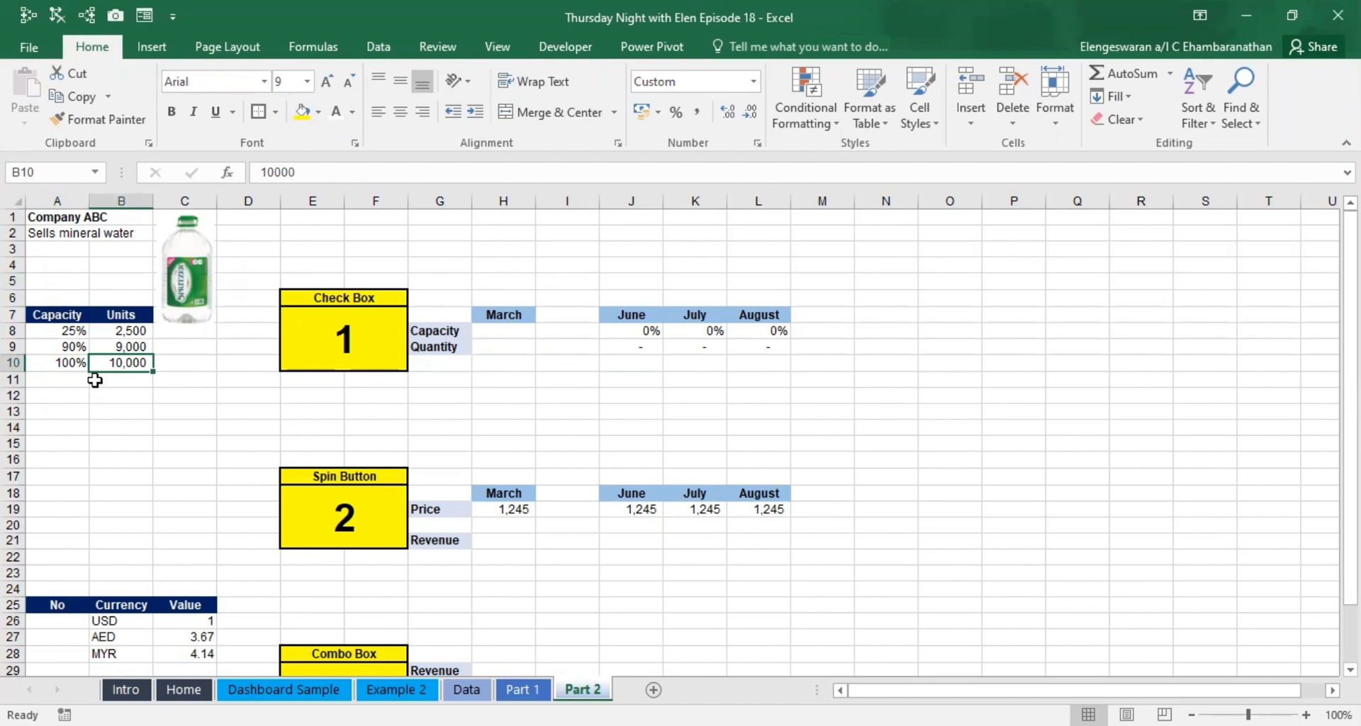
scroll(329, 520, "down", 1)
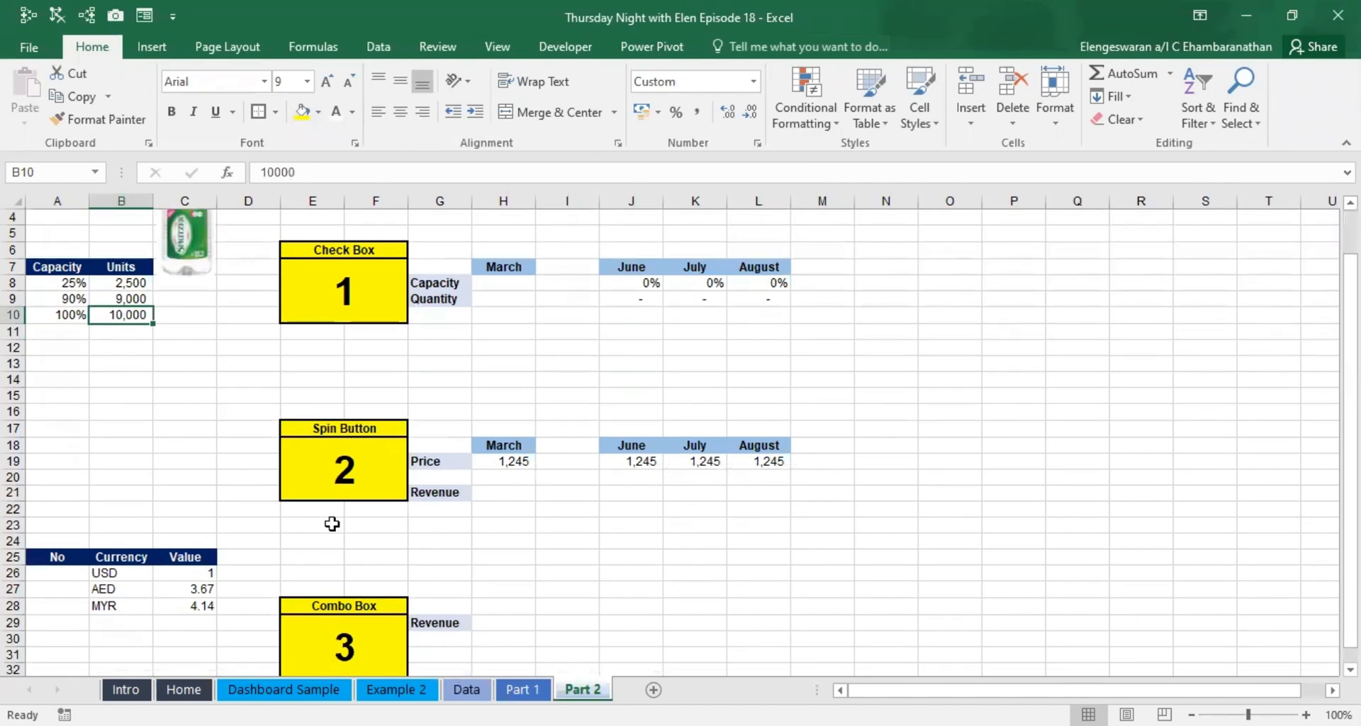
scroll(332, 523, "up", 1)
left_click(500, 218)
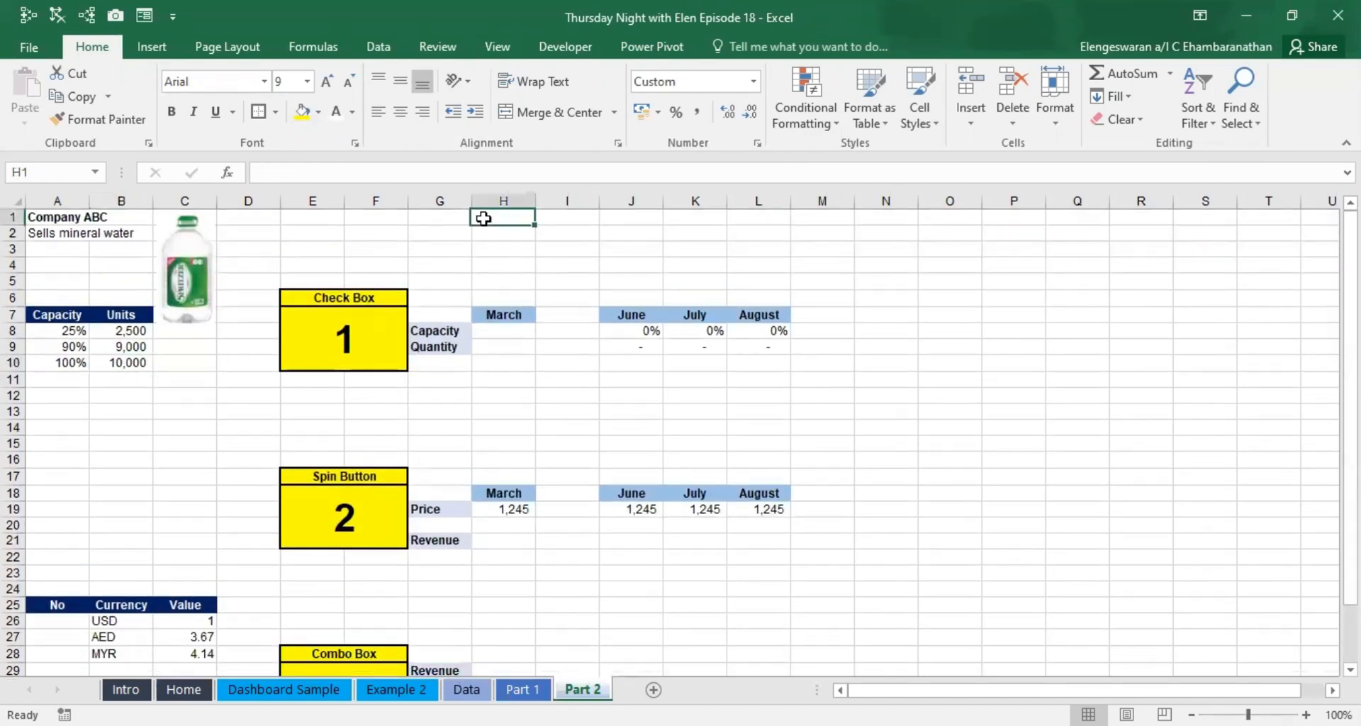
Step: Show the Developer commands and check in the ribbon customization options that Developer is enabled, cancelling without changes
left_click(556, 46)
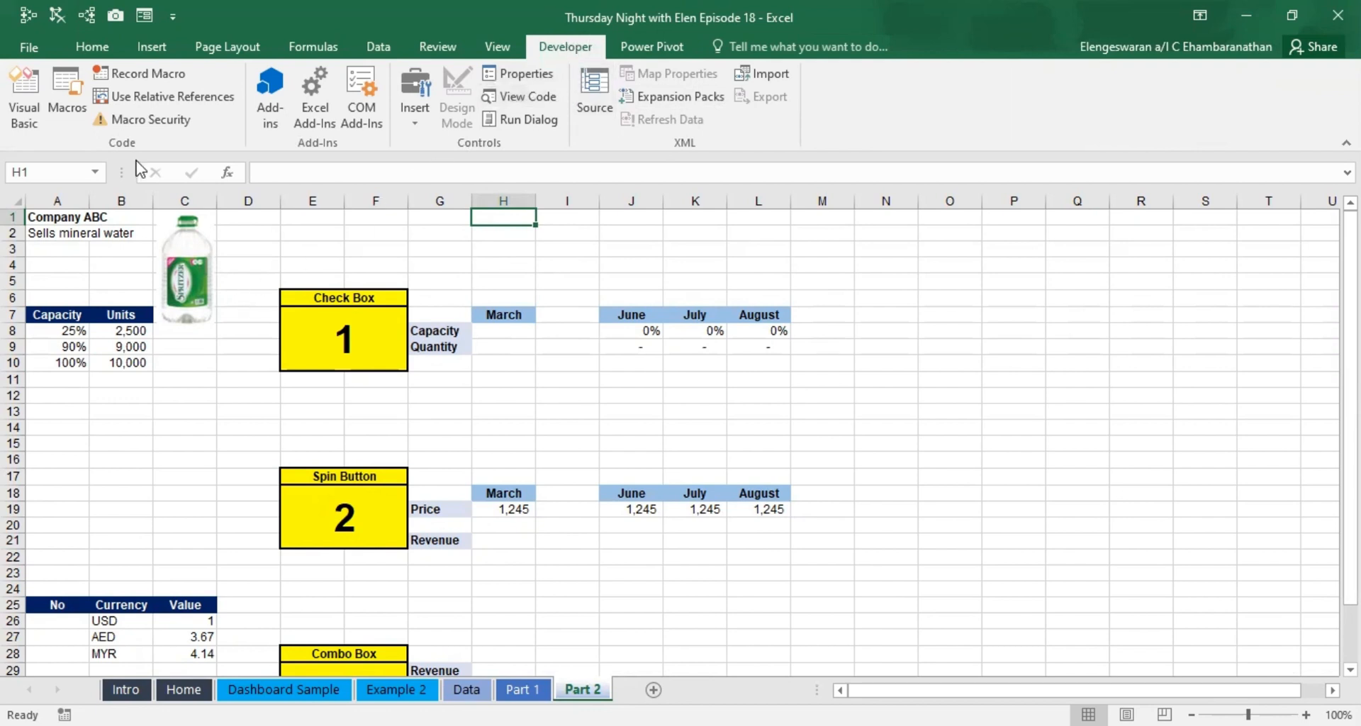
left_click(19, 51)
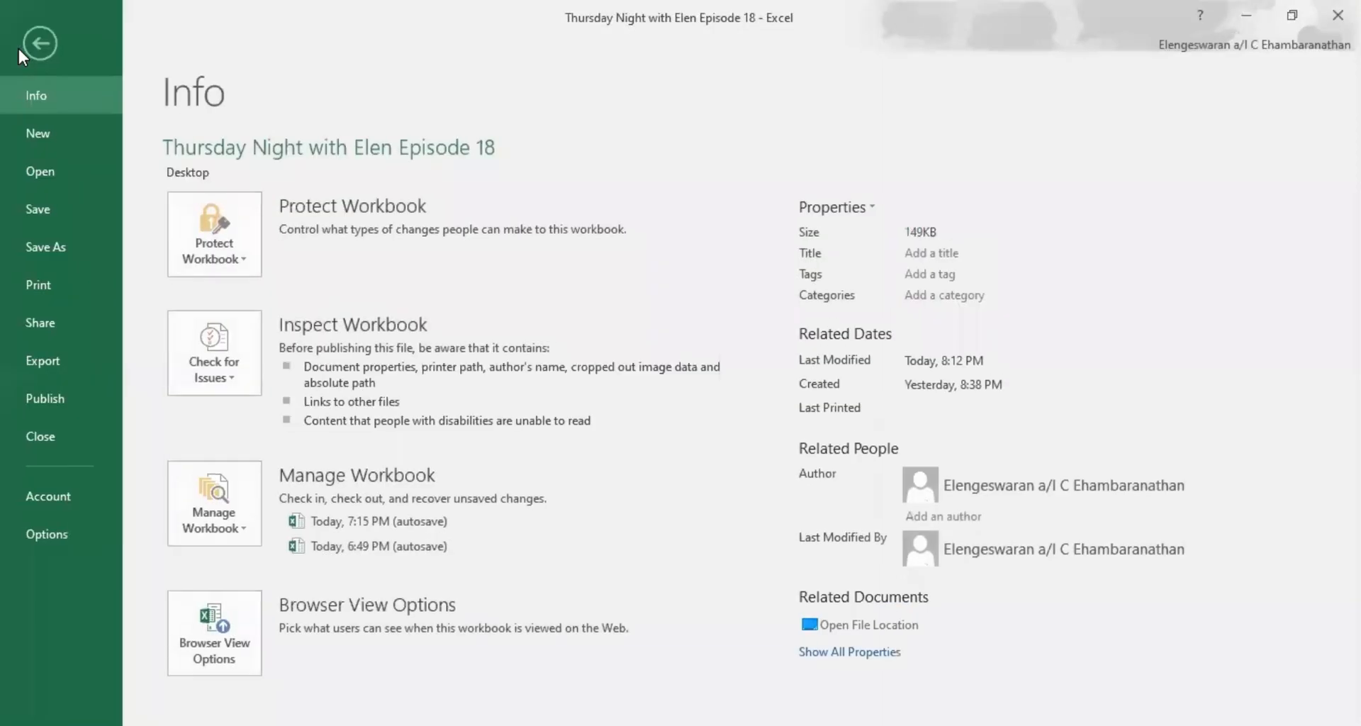
left_click(50, 543)
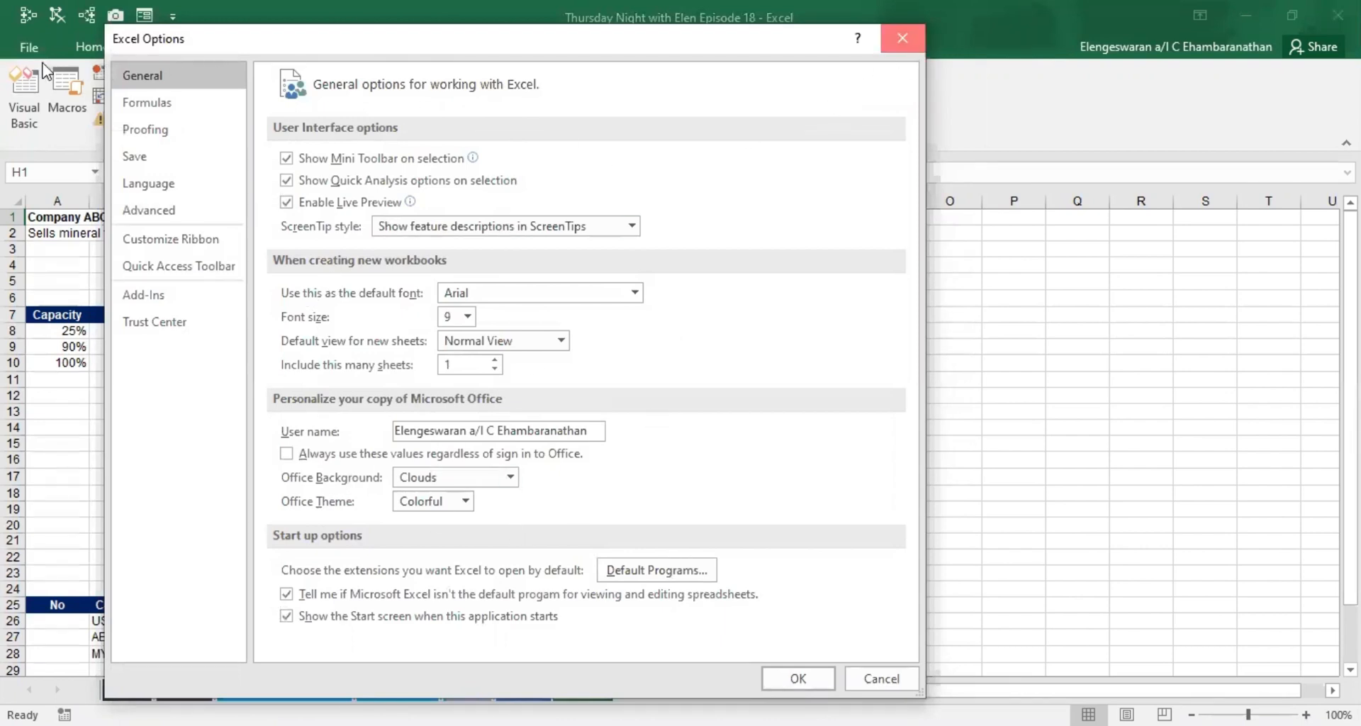
key("Escape")
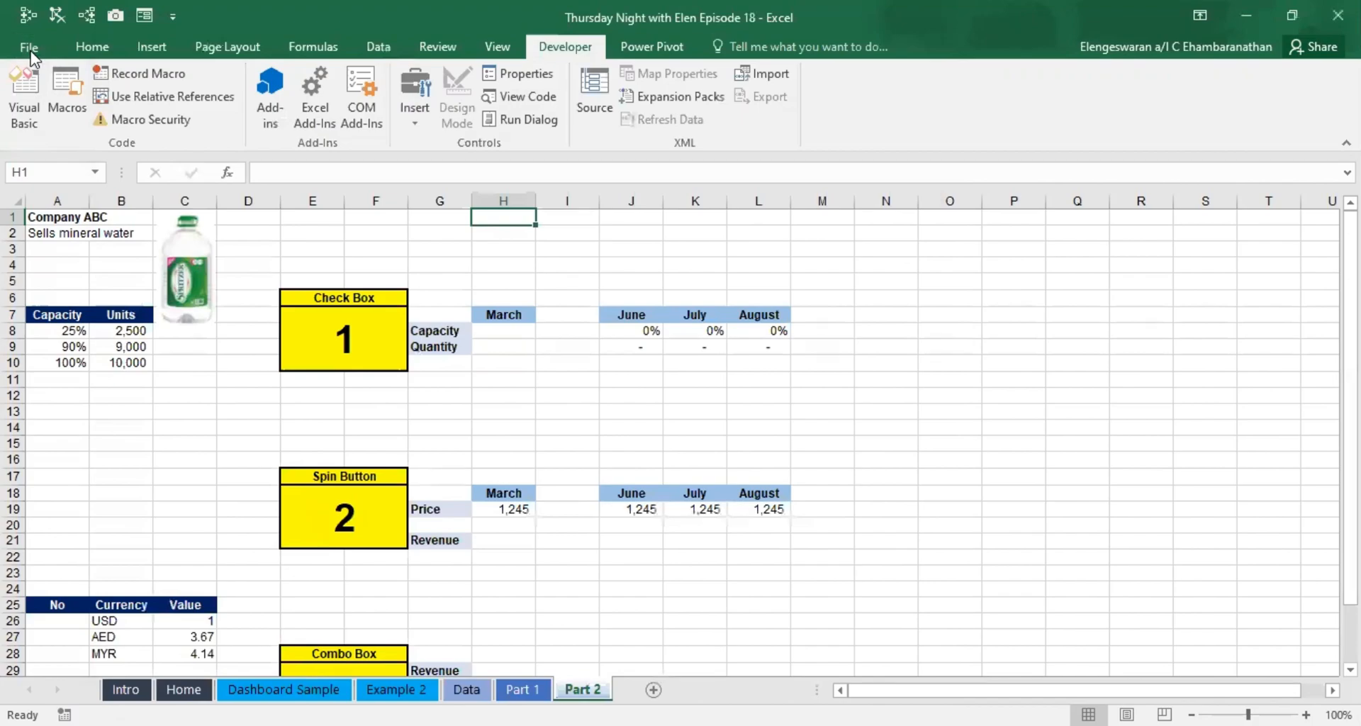
left_click(30, 47)
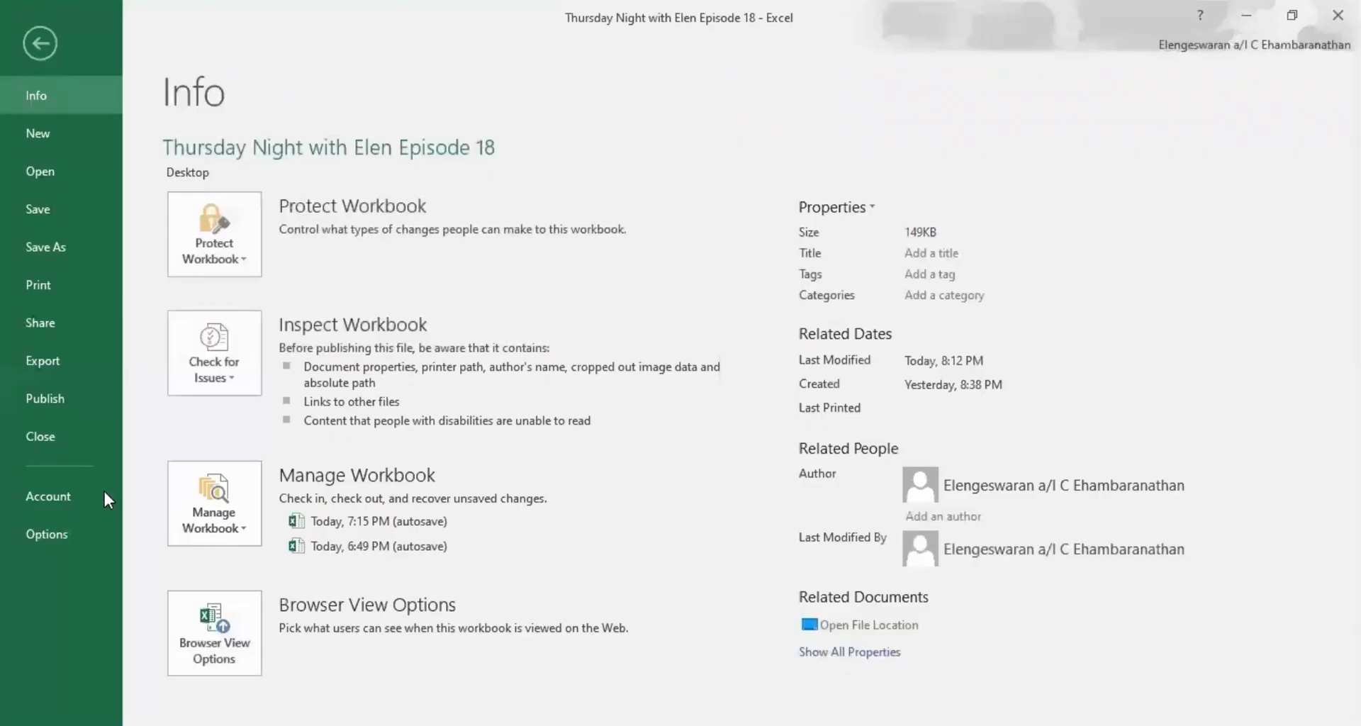
left_click(65, 533)
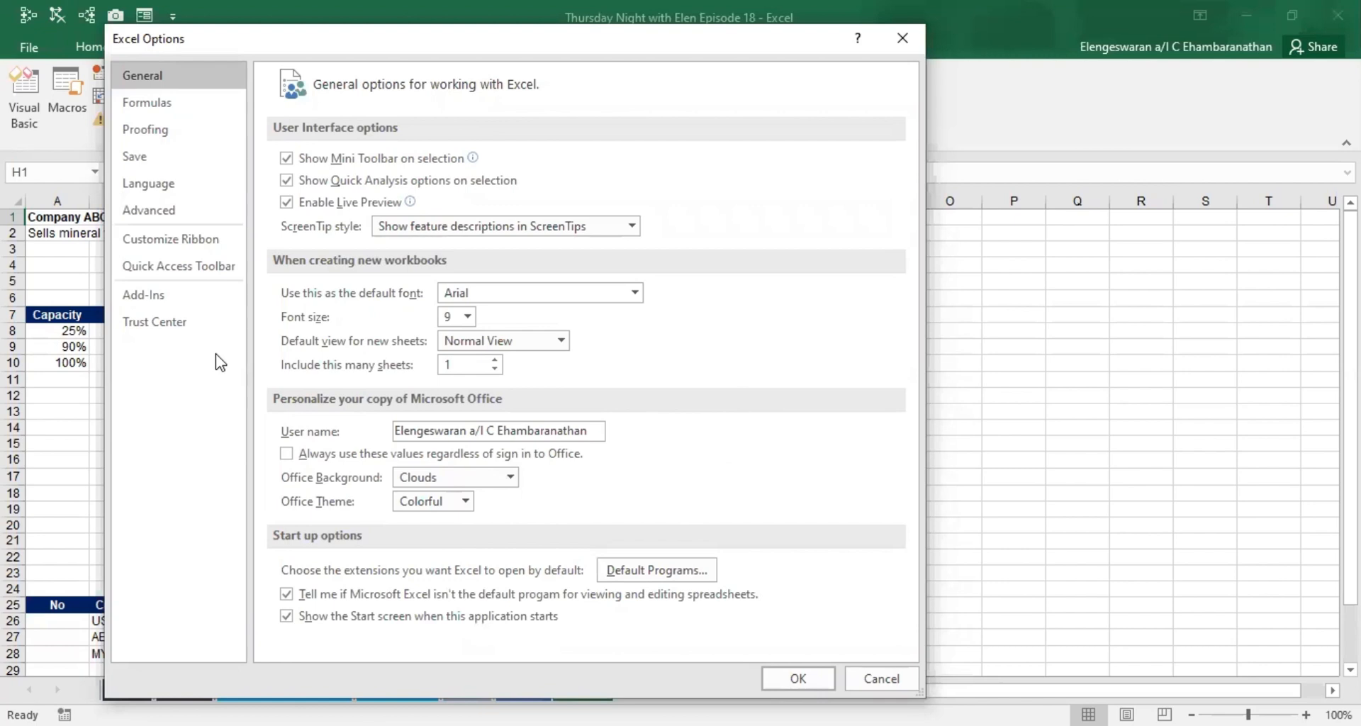
left_click(146, 241)
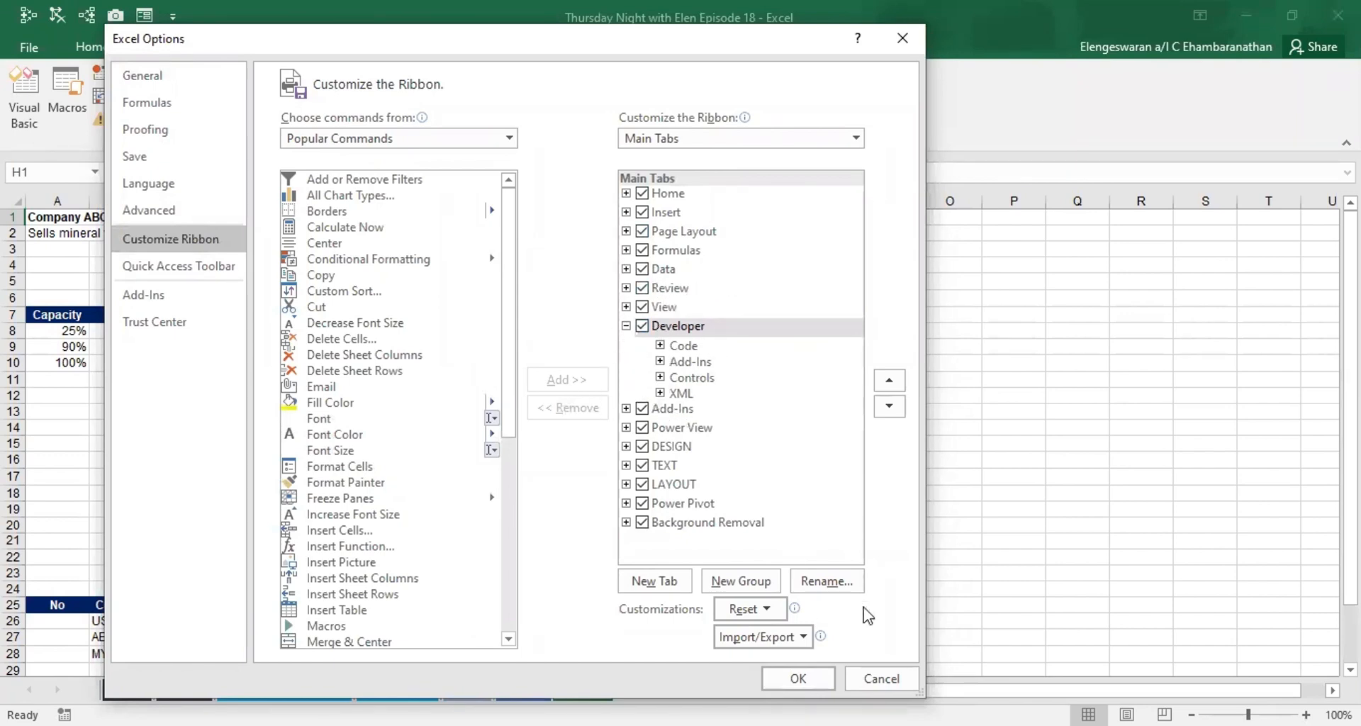
left_click(879, 679)
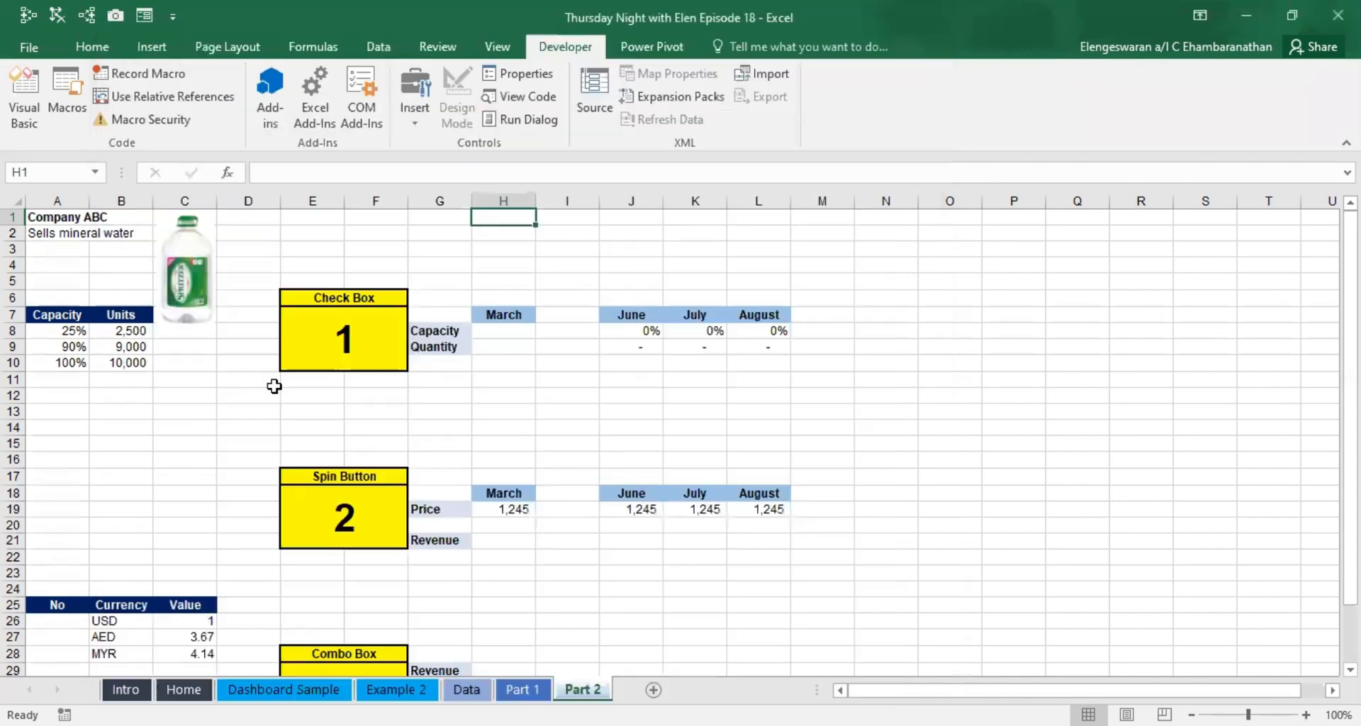
Step: Review the Main Tabs list in the ribbon customization options again and accept it with Developer enabled
left_click(24, 46)
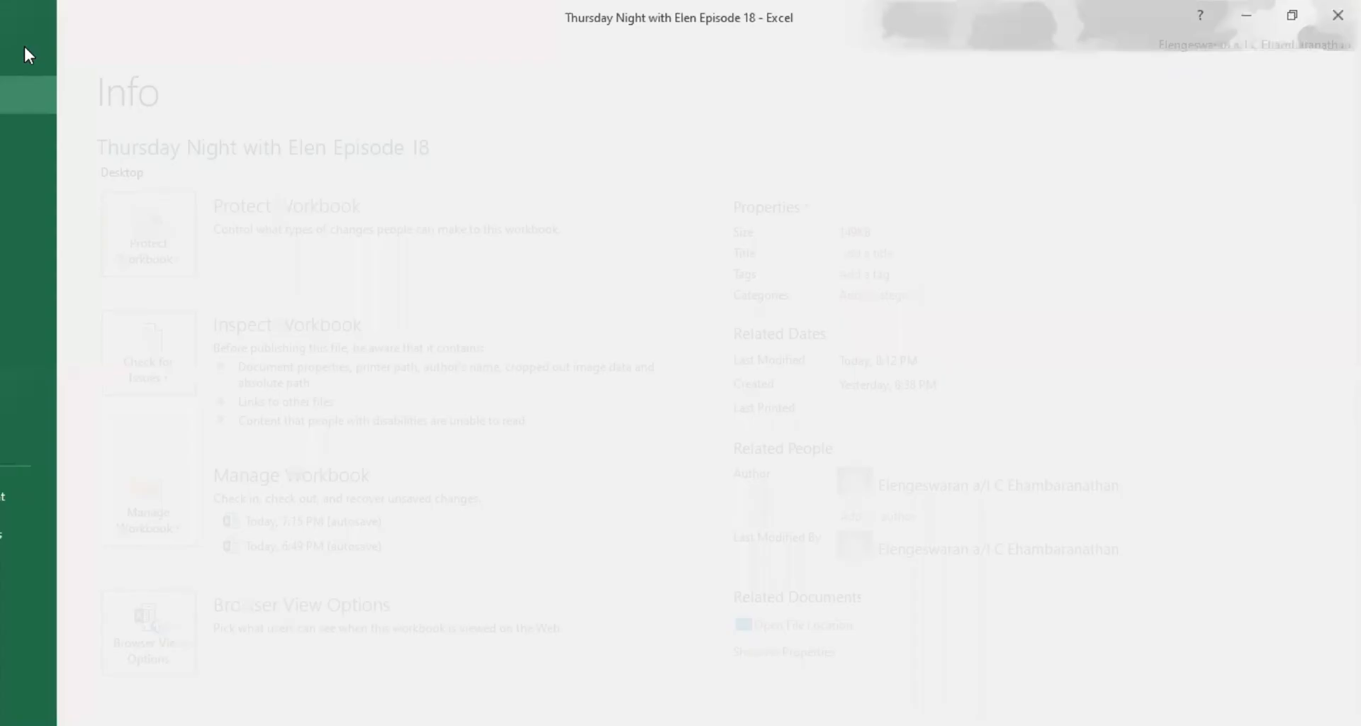
left_click(63, 532)
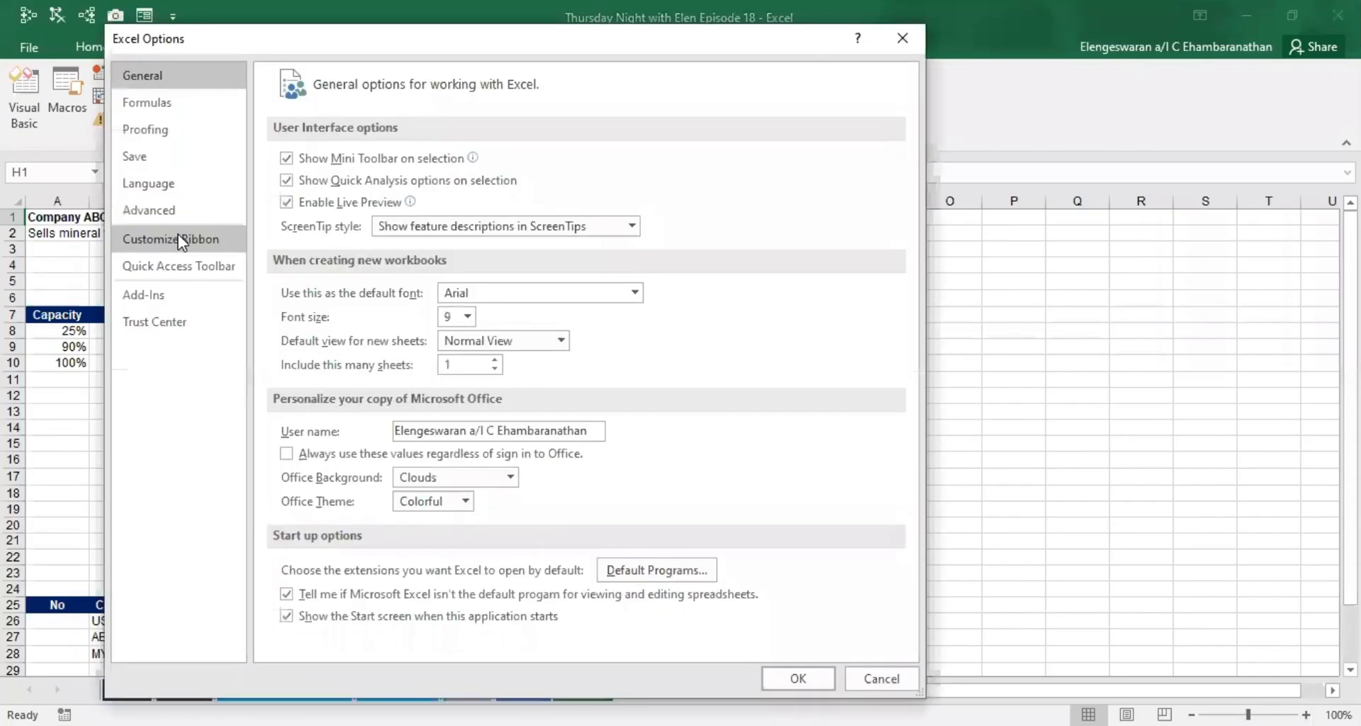
left_click(179, 236)
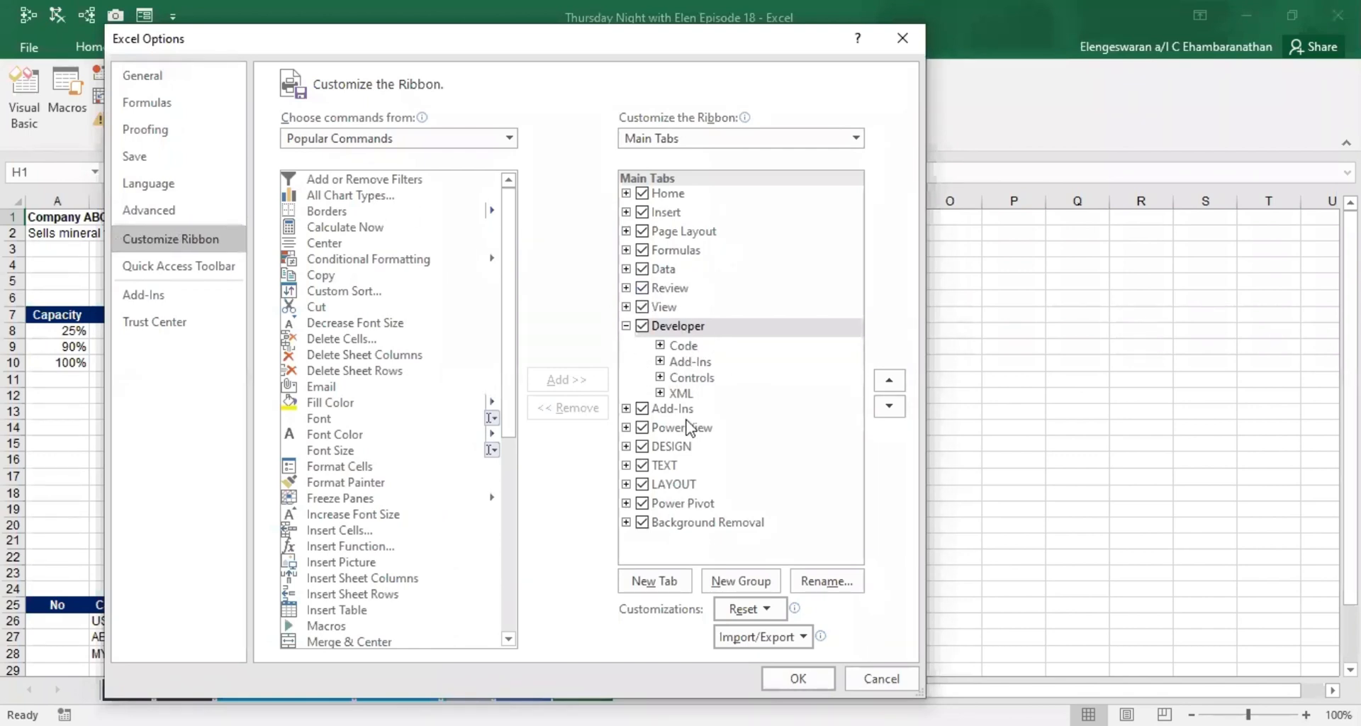
left_click(819, 681)
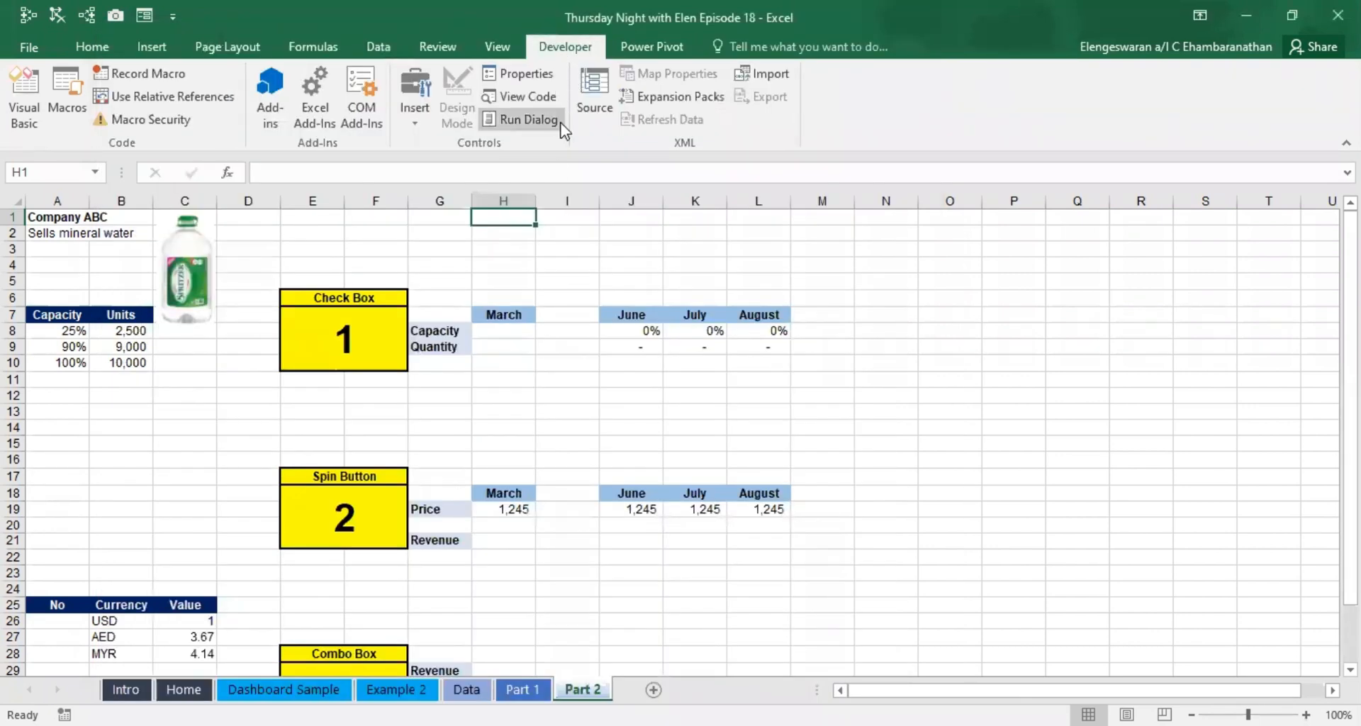
Step: Look over the Check Box, Spin Button and Combo Box sections of the Part 2 sheet
left_click(324, 303)
left_click(325, 479)
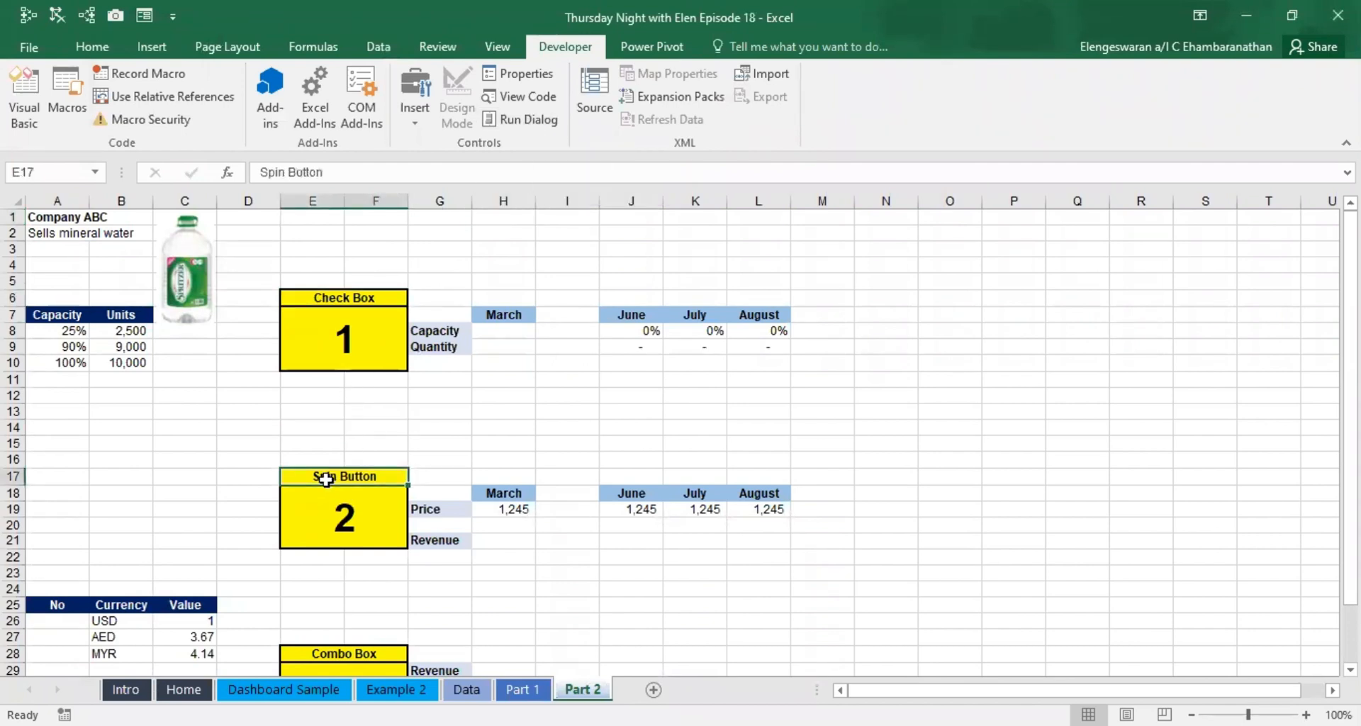
scroll(325, 480, "down", 1)
left_click(324, 589)
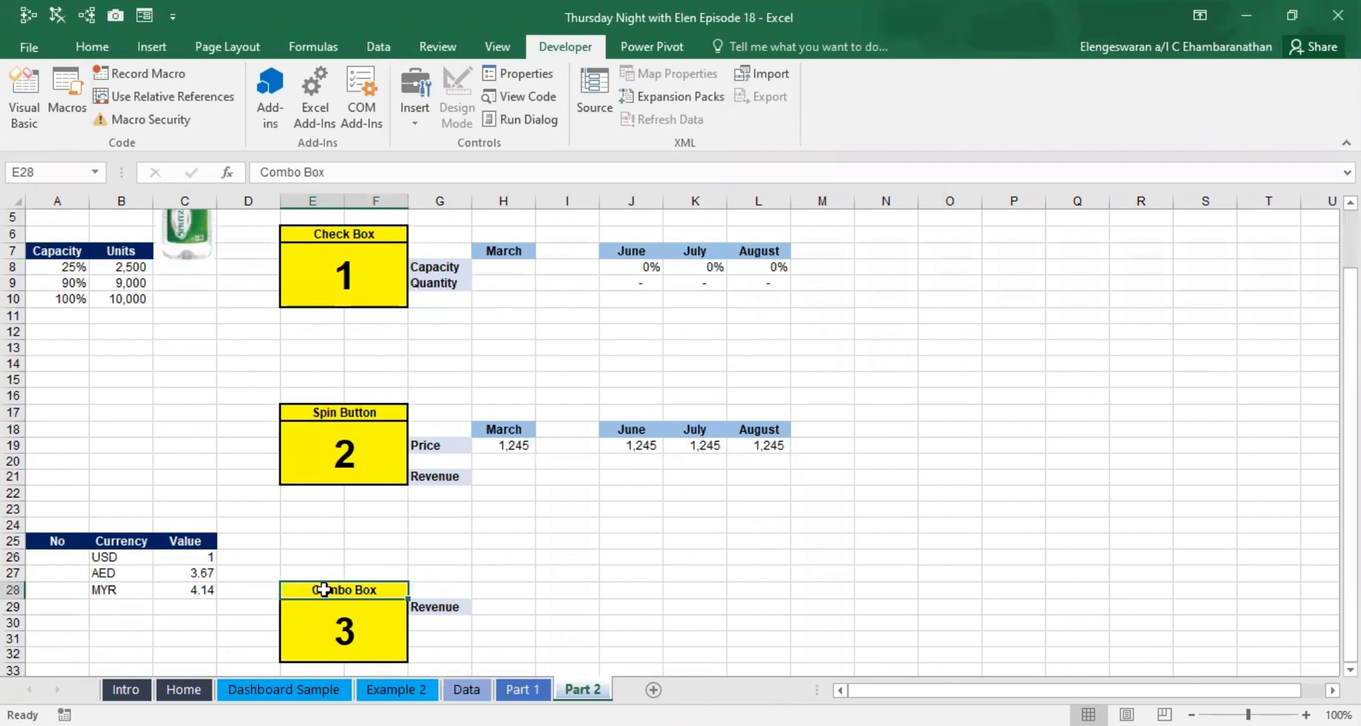
scroll(324, 589, "up", 1)
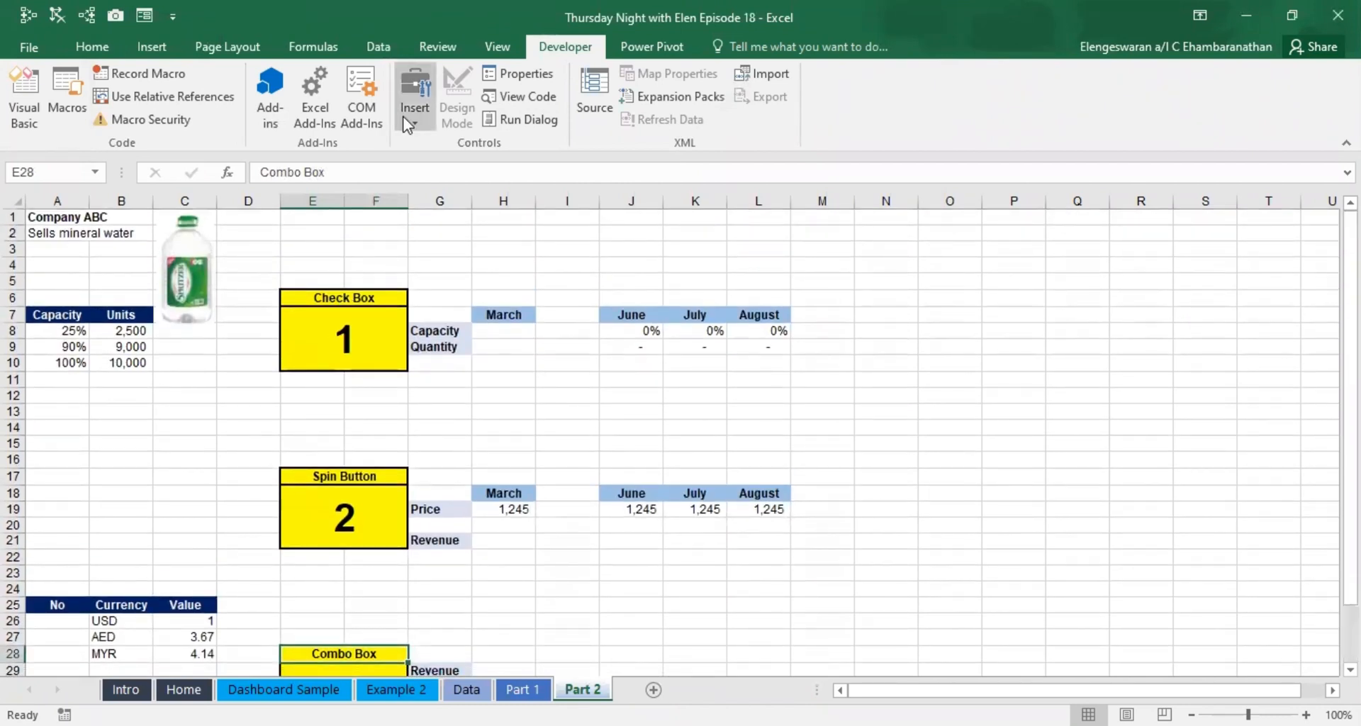
left_click(324, 281)
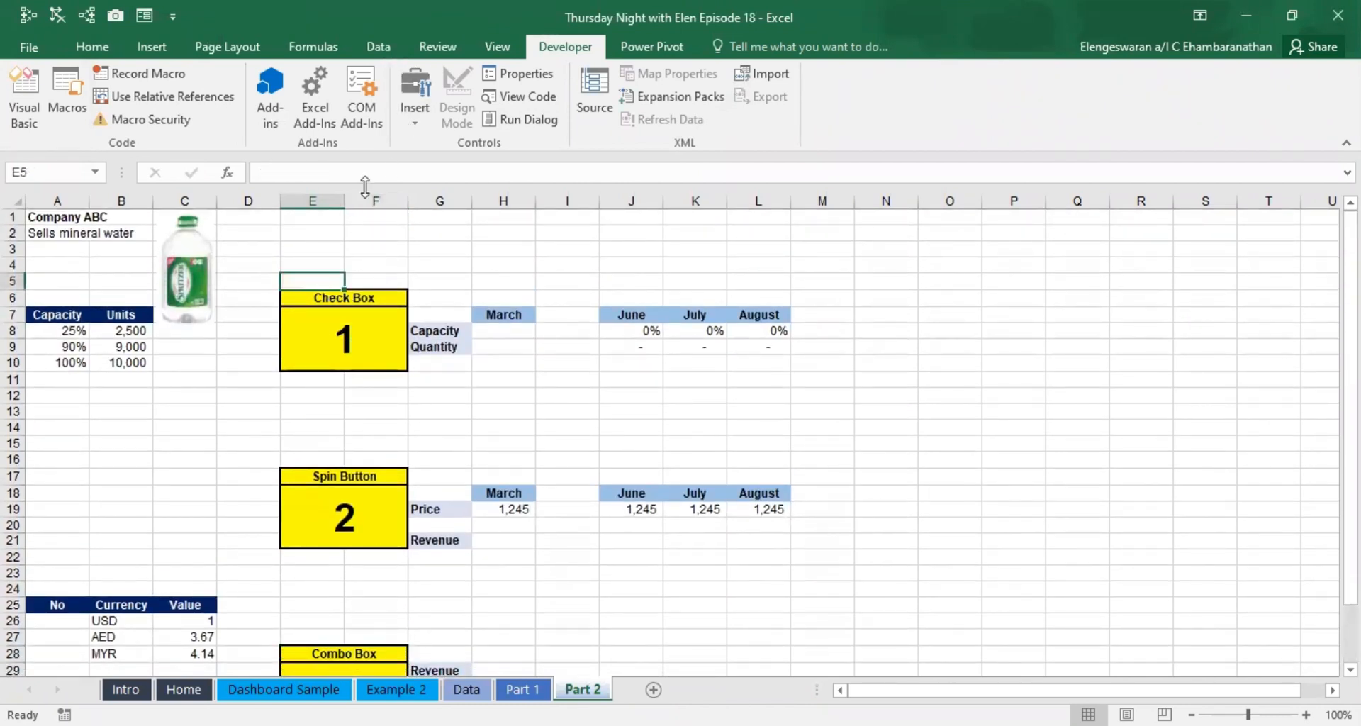
Step: Insert a form-control check box above the Check Box section, around G2:H3, and label it "Covid-19"
left_click(416, 118)
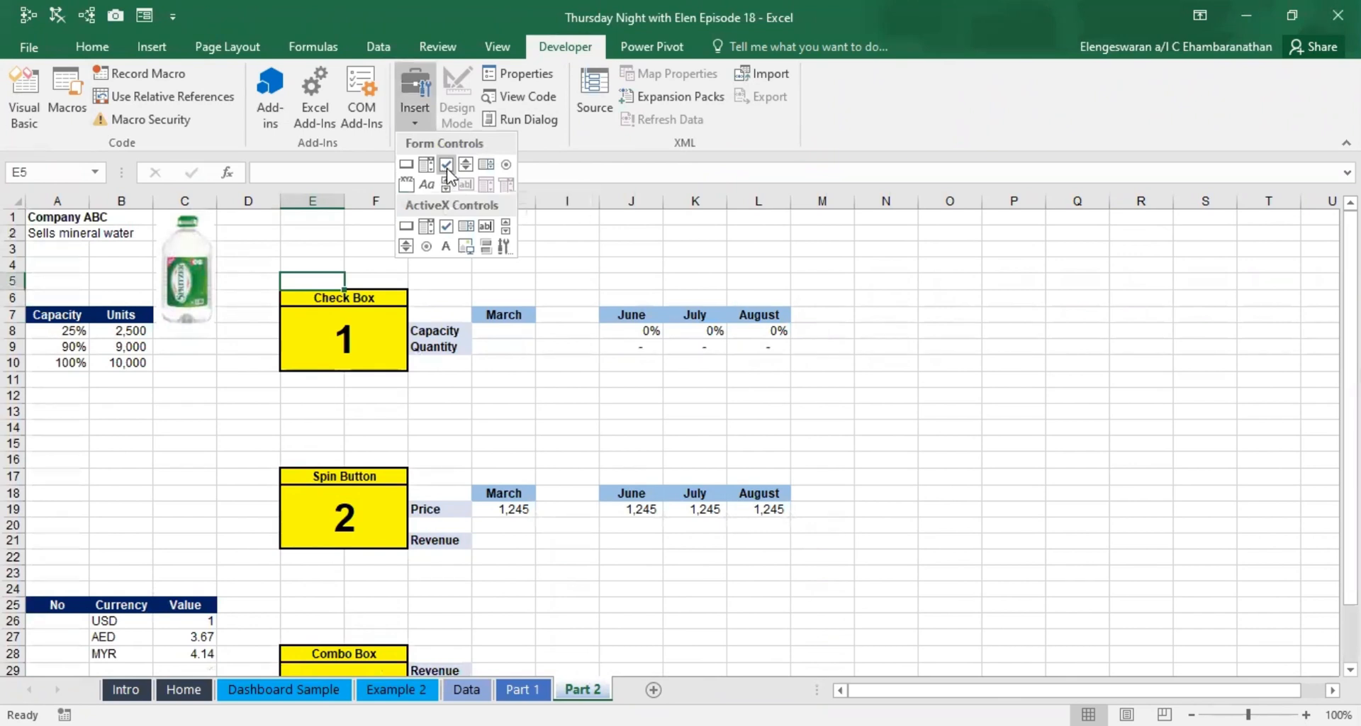
left_click(447, 166)
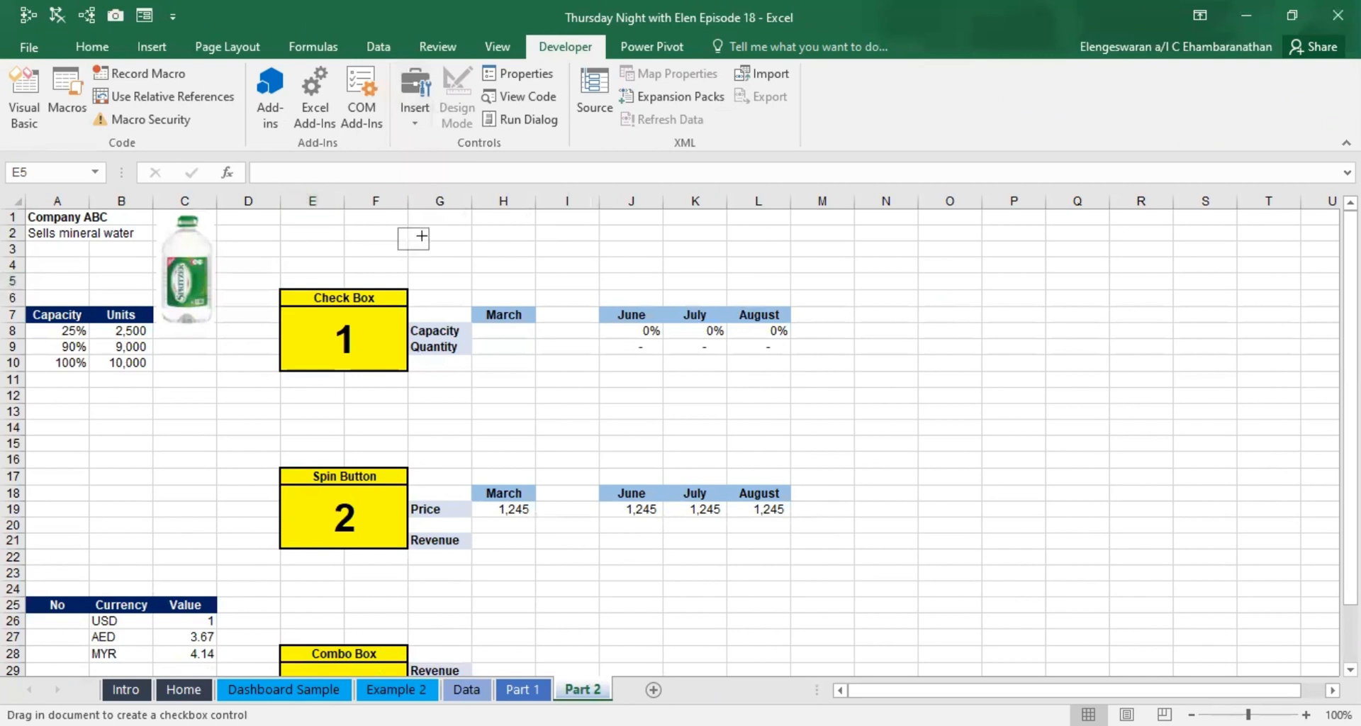
left_click_drag(395, 226, 503, 260)
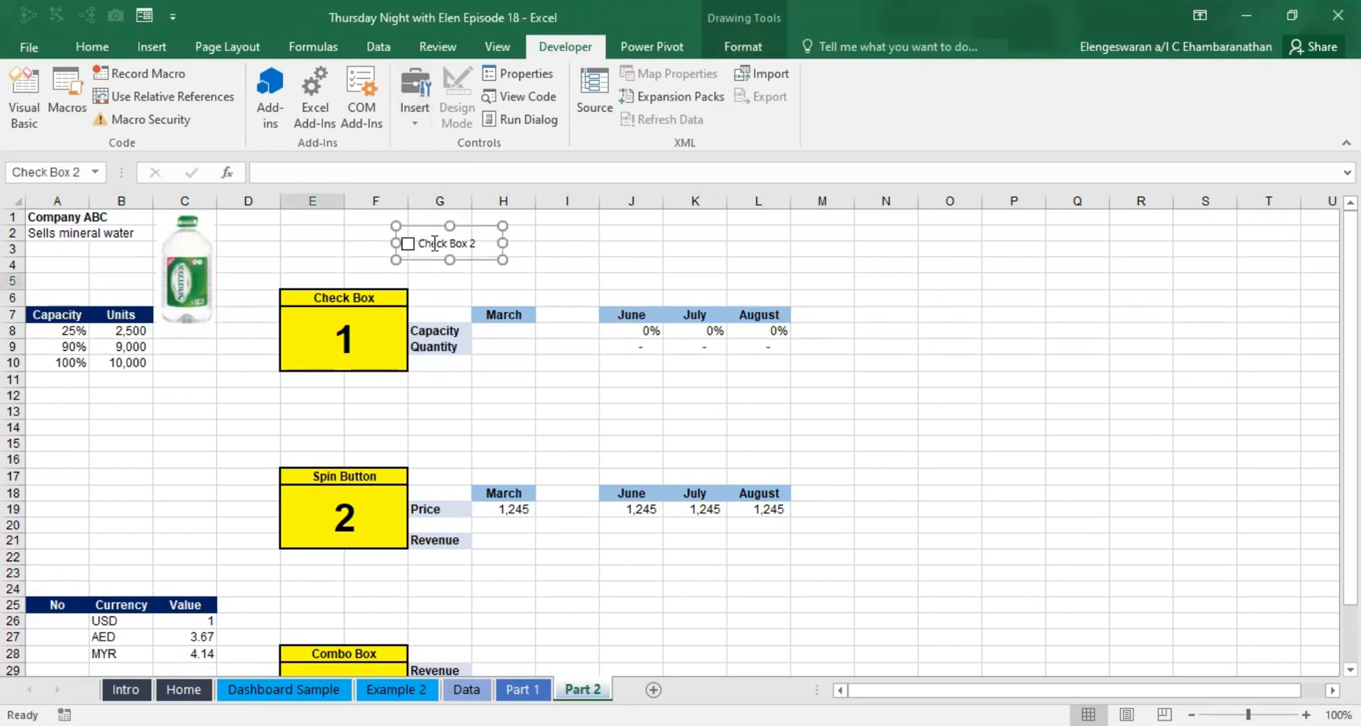
left_click(435, 243)
key("ctrl+a")
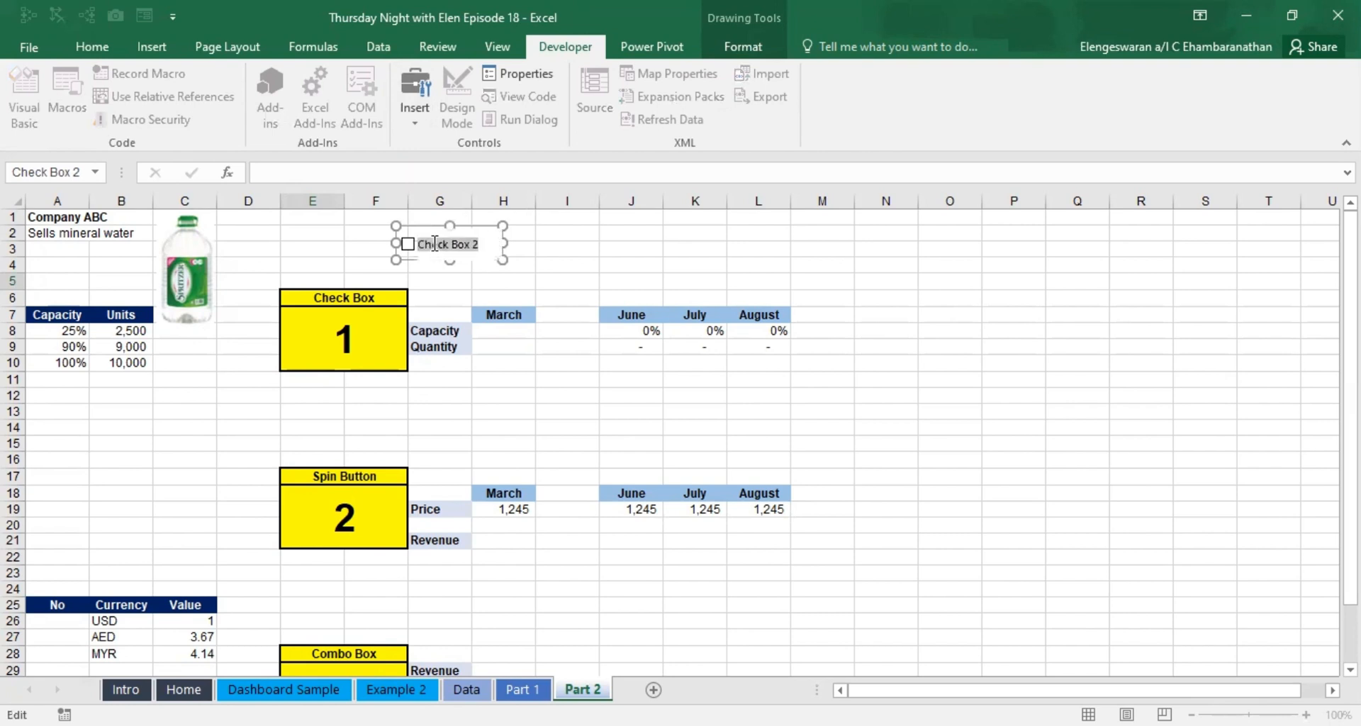
type("Covid-19")
left_click(339, 232)
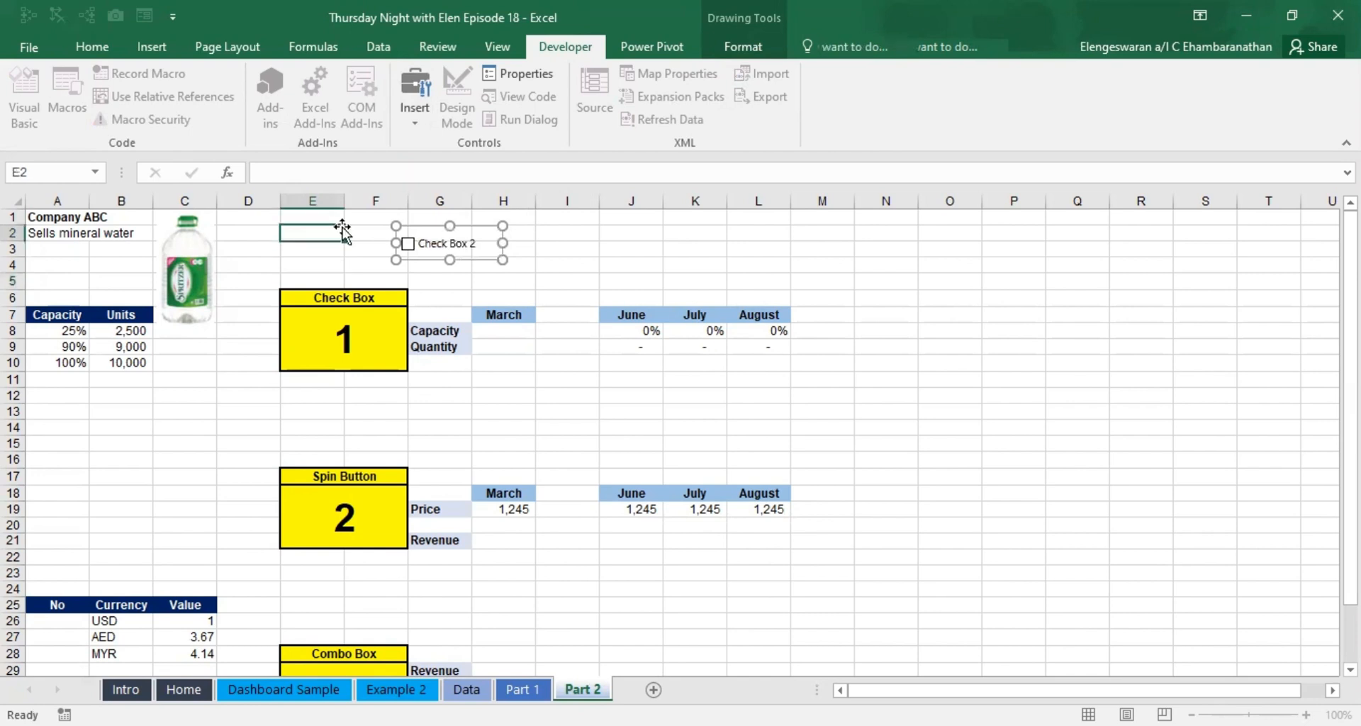
Step: Set the Covid-19 check box's cell link to $I$2 in its control formatting
right_click(435, 241)
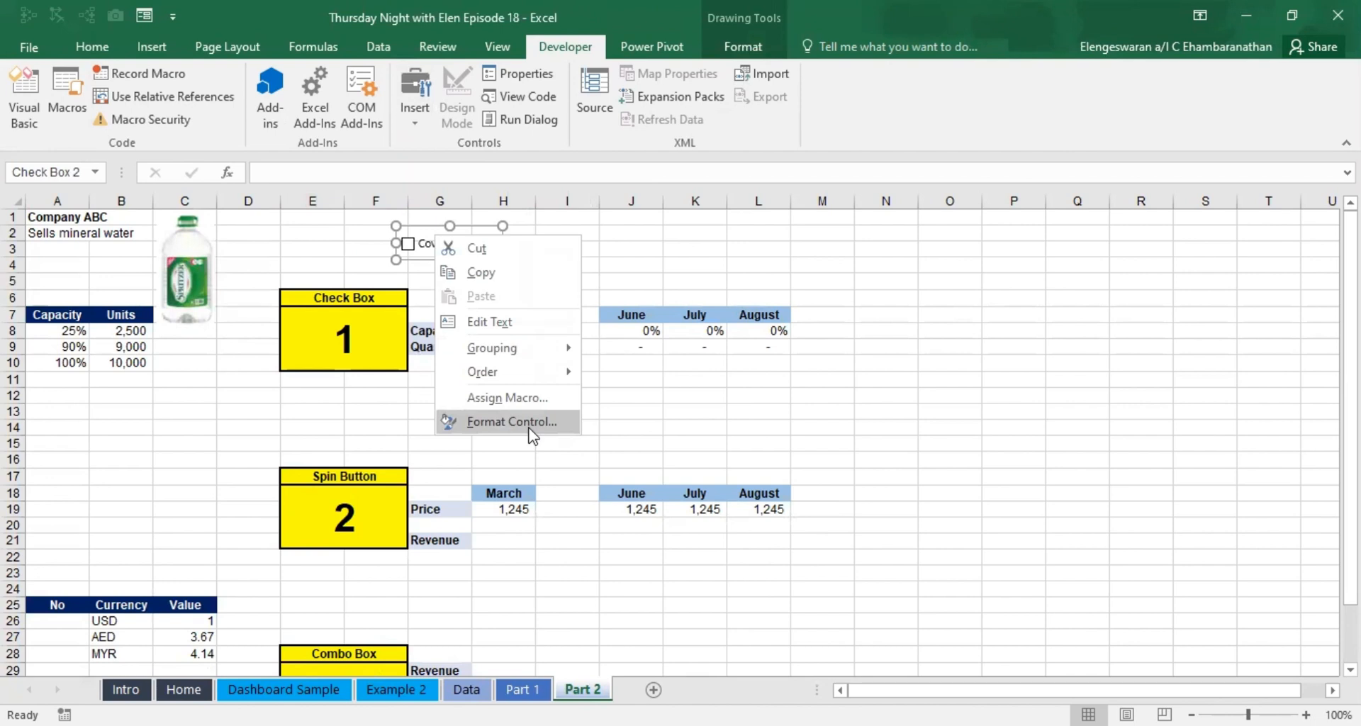
left_click(512, 422)
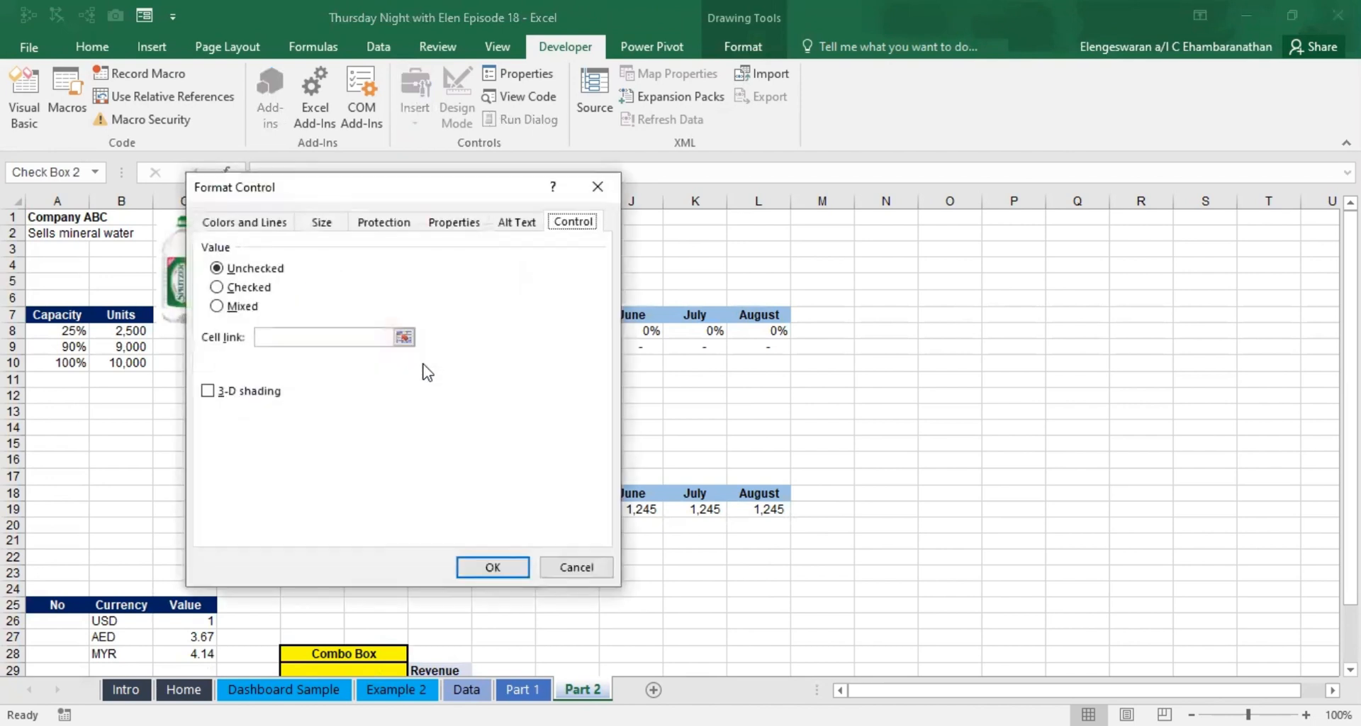
left_click(310, 336)
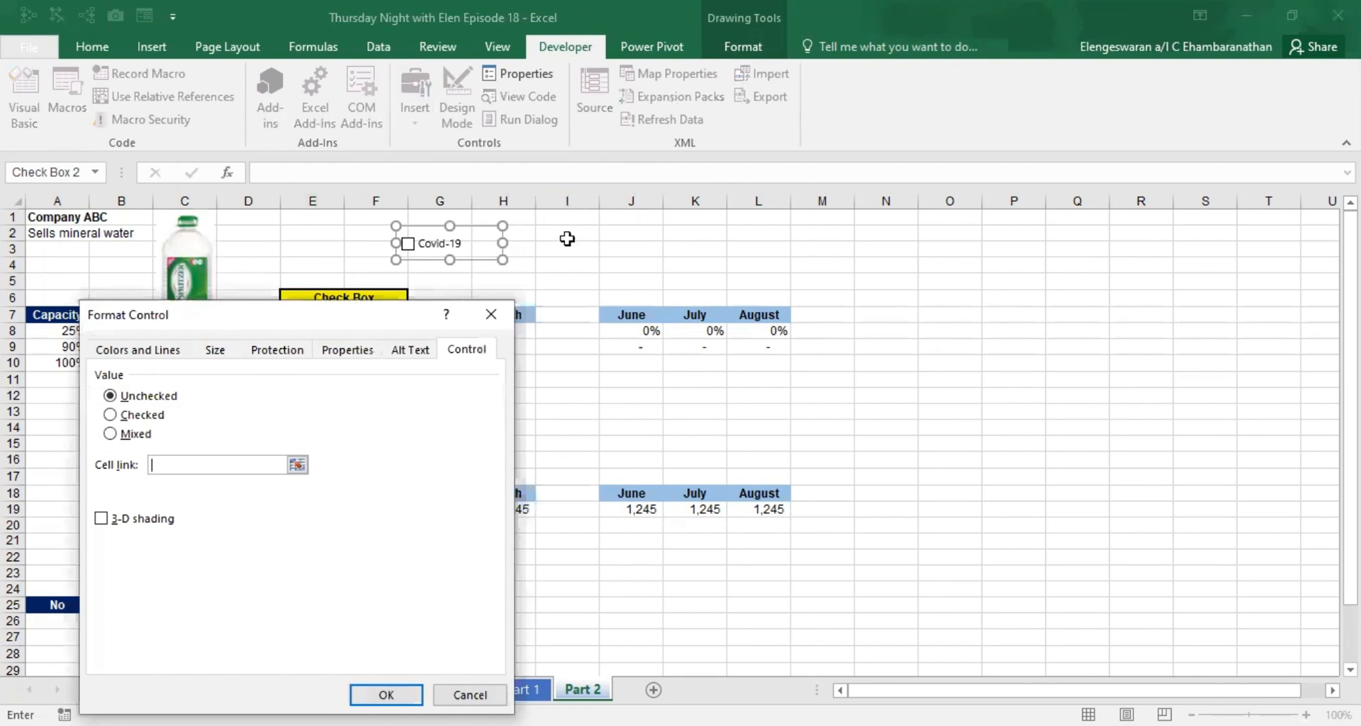
left_click(567, 239)
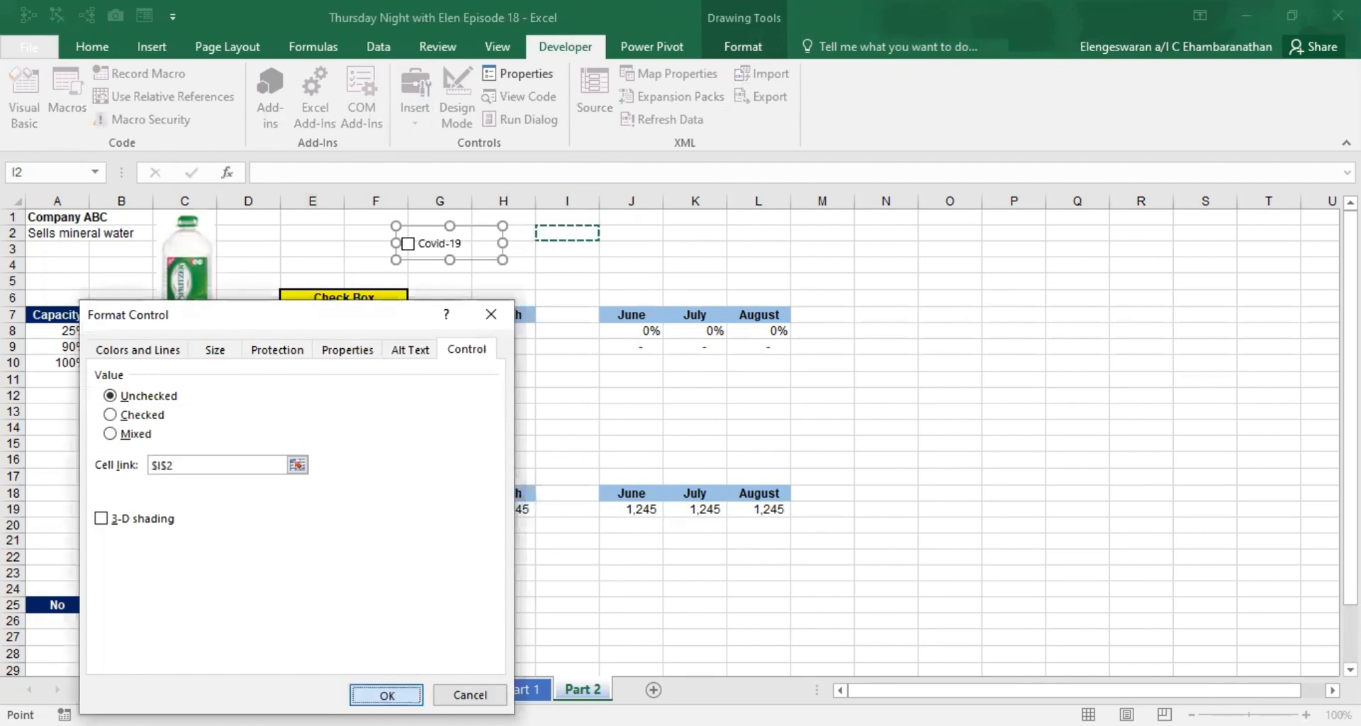
left_click(386, 694)
left_click(331, 247)
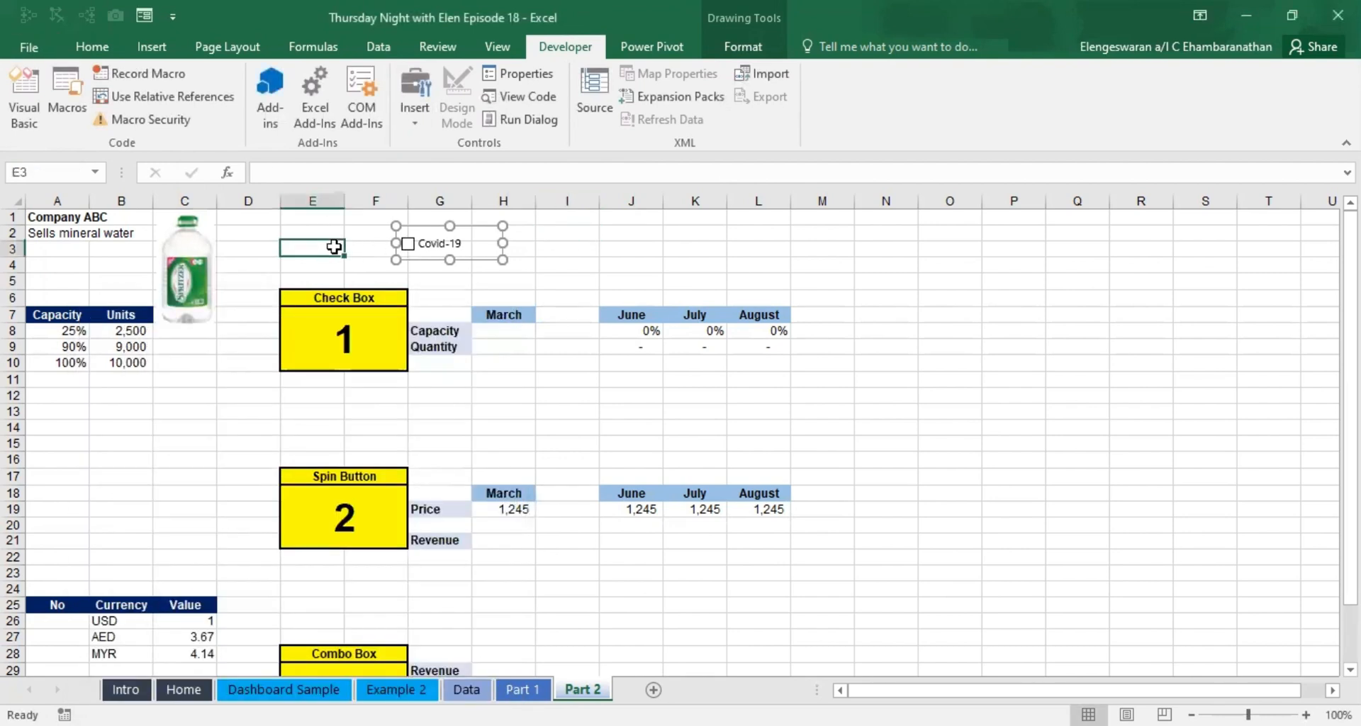
Step: Test the Covid-19 check box against linked cell I2 by toggling it on and off, leaving it unchecked
left_click(408, 246)
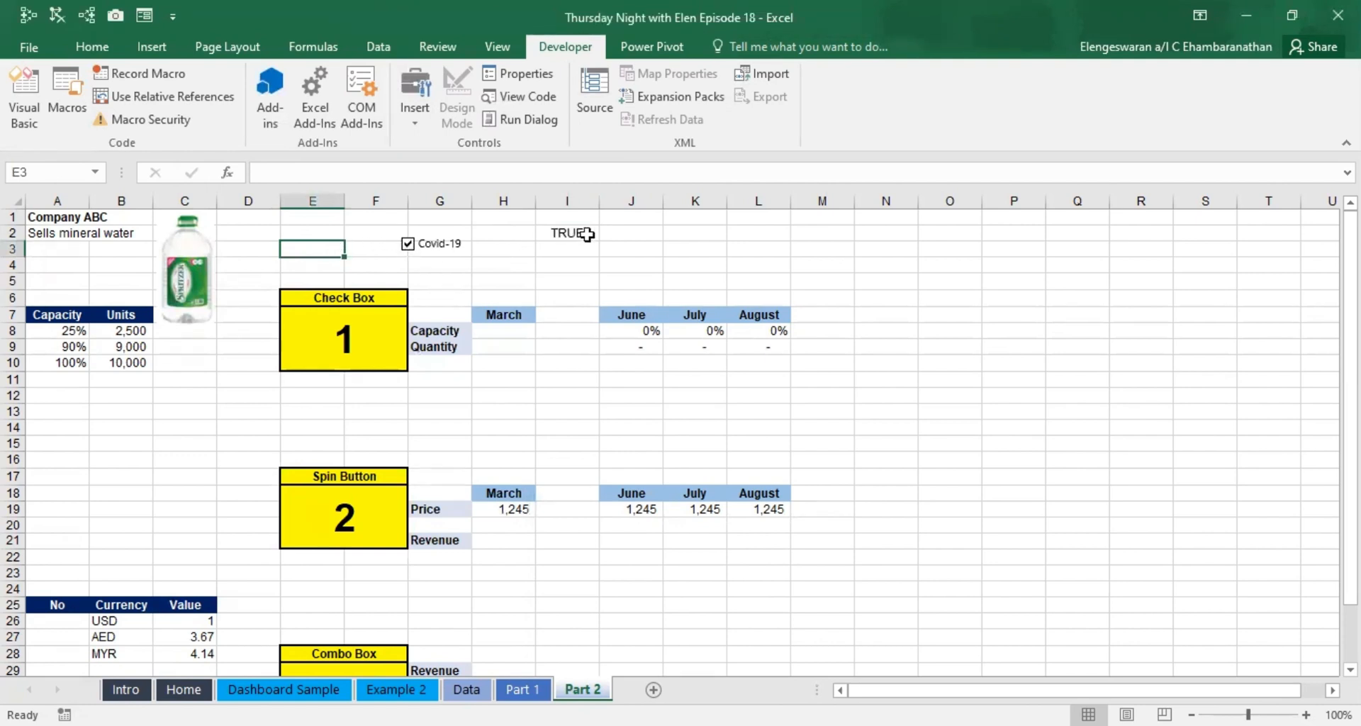
left_click(408, 245)
left_click(408, 244)
left_click(406, 244)
left_click(581, 250)
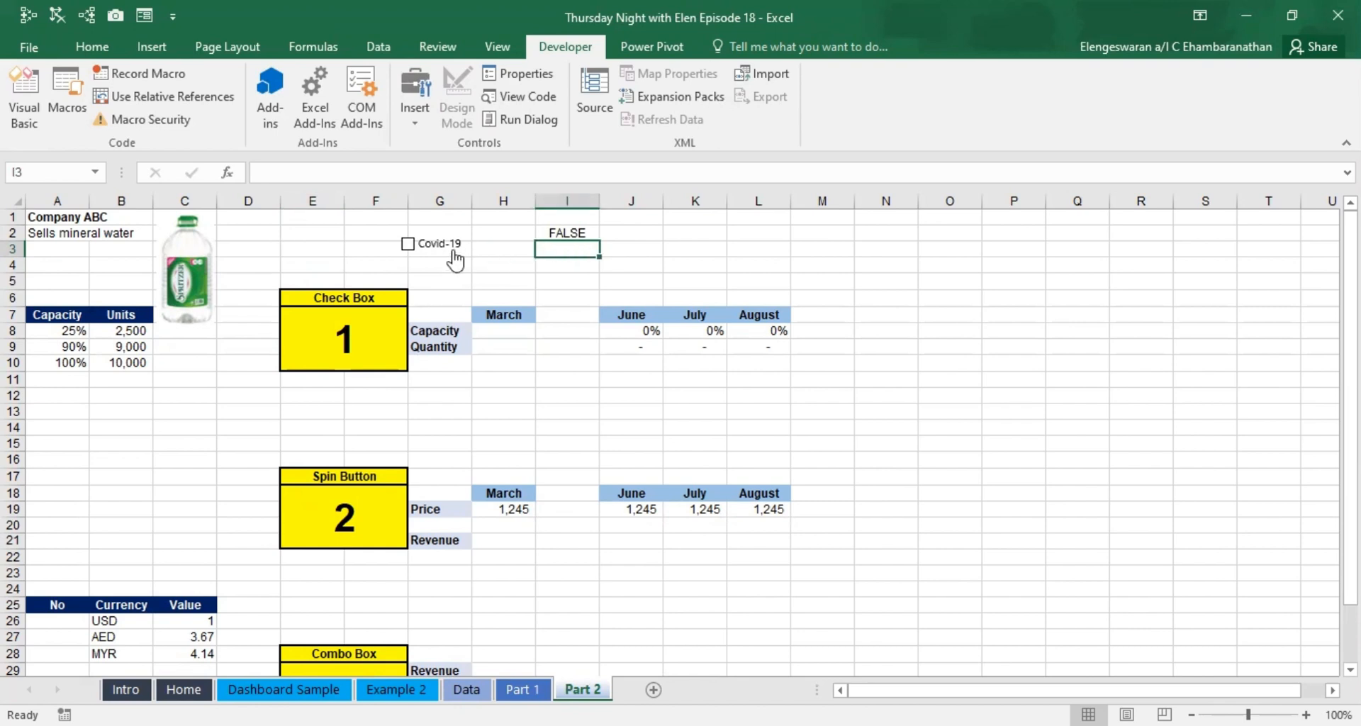
Step: Check the Covid-19 box and enter the formula =IF(I2=TRUE,A8,A9) in I3 to choose the capacity
left_click(408, 244)
type("=I")
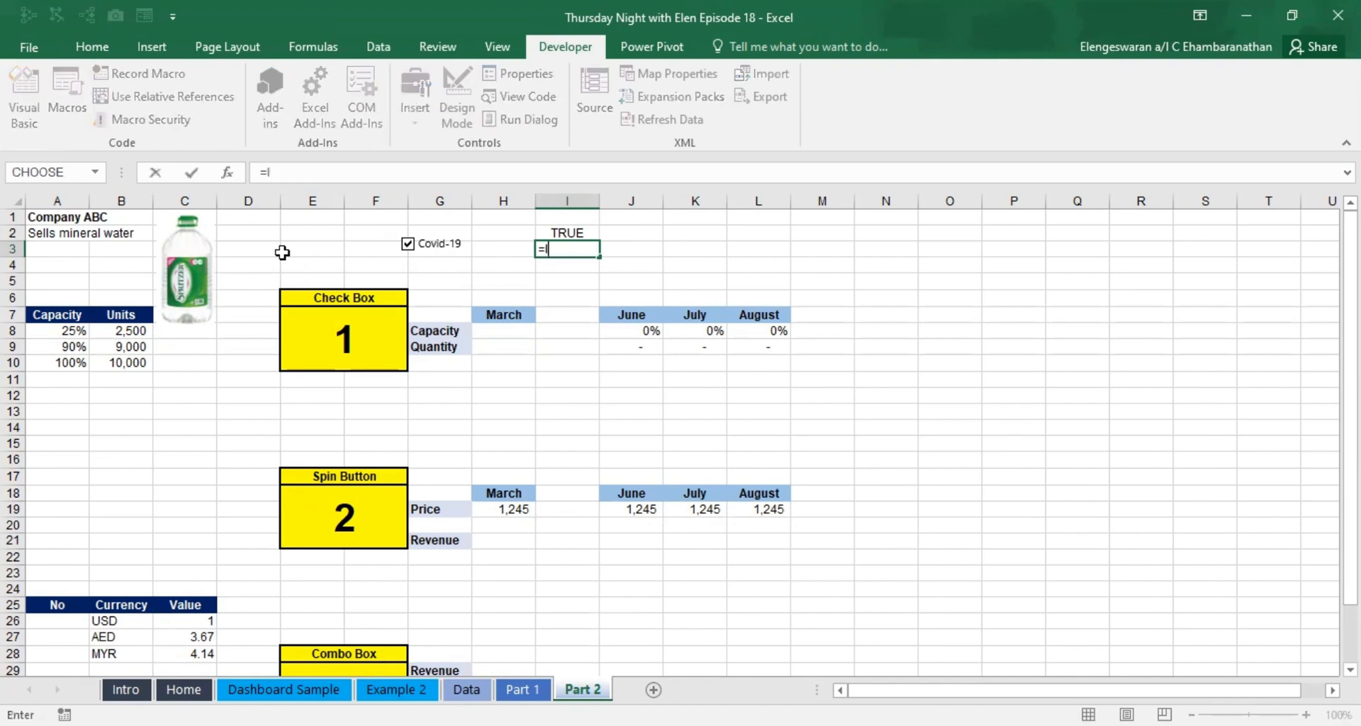
type("F(")
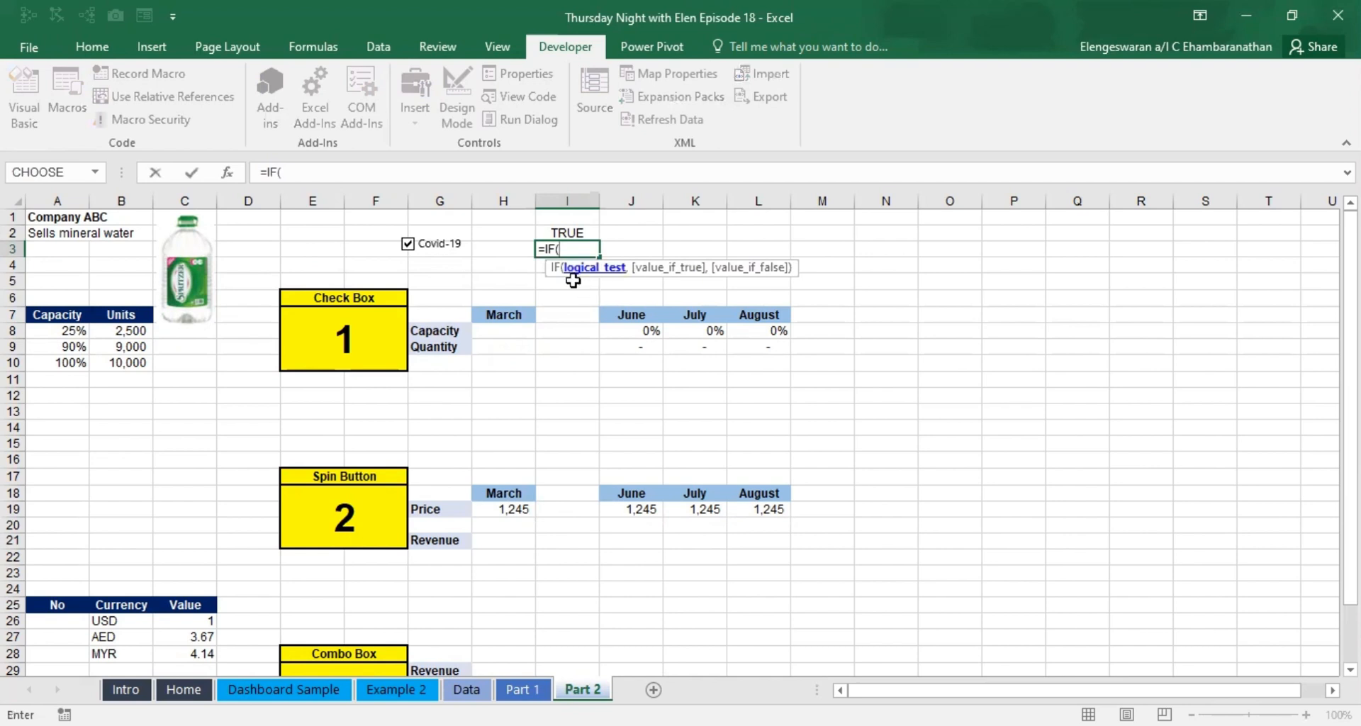
key("Up")
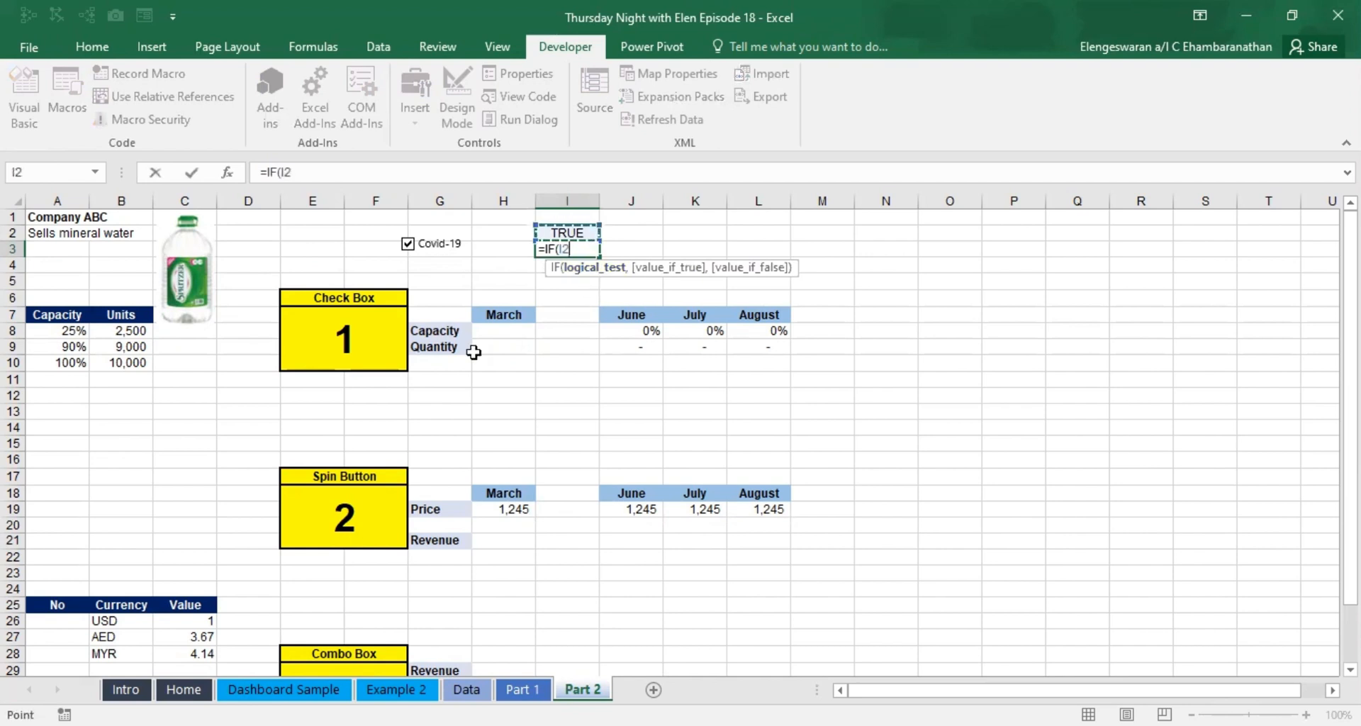
type("=TRUE")
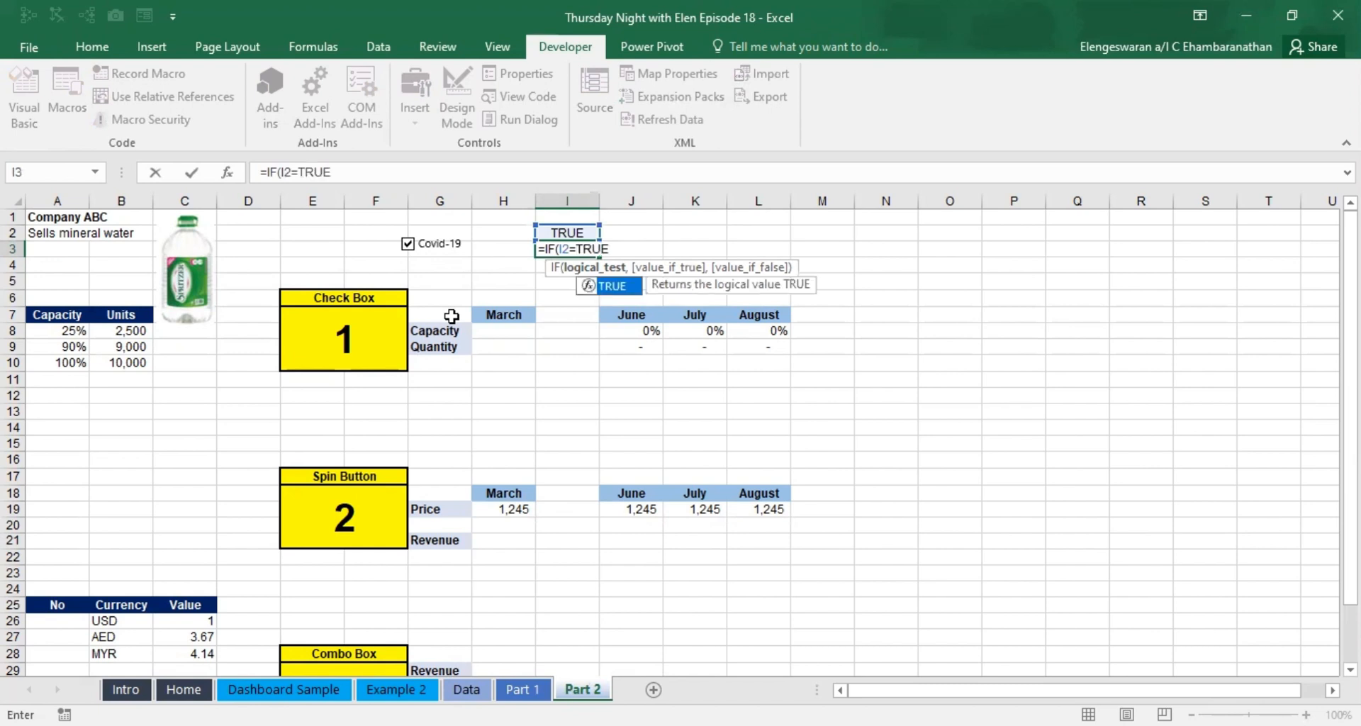
type(",")
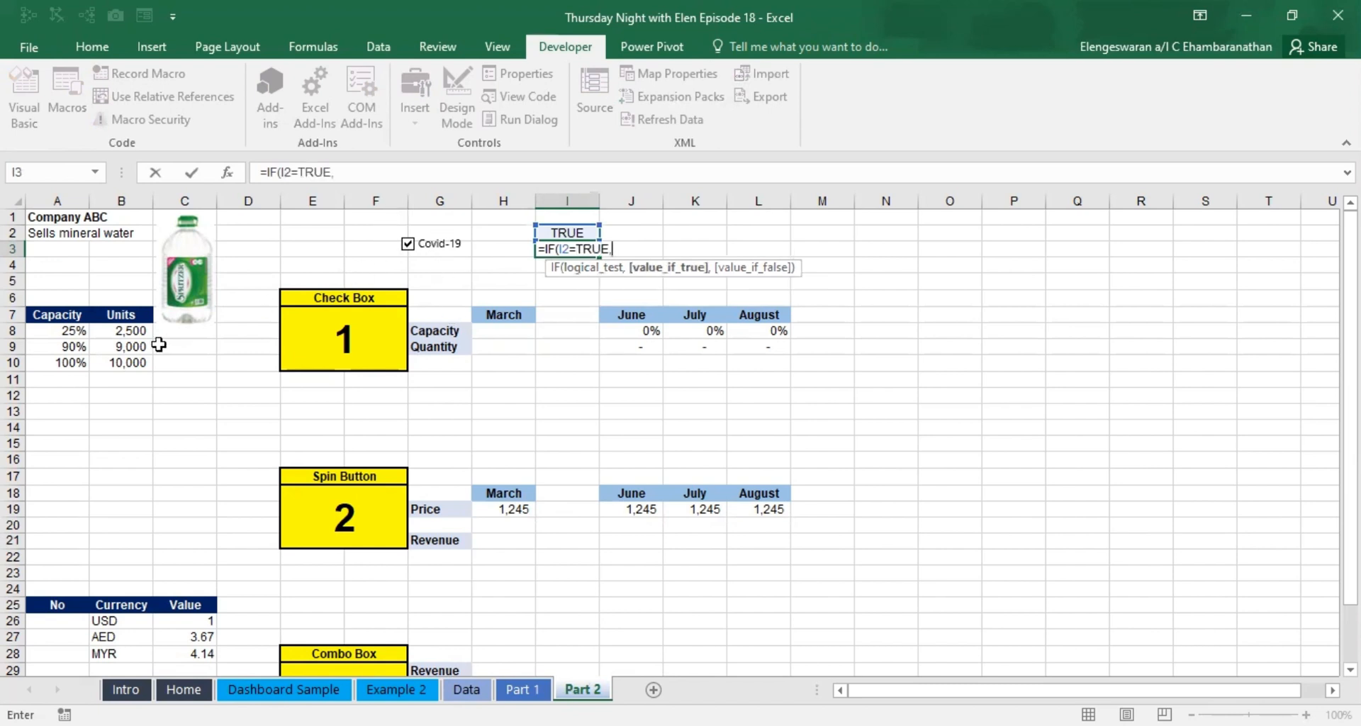
left_click(67, 331)
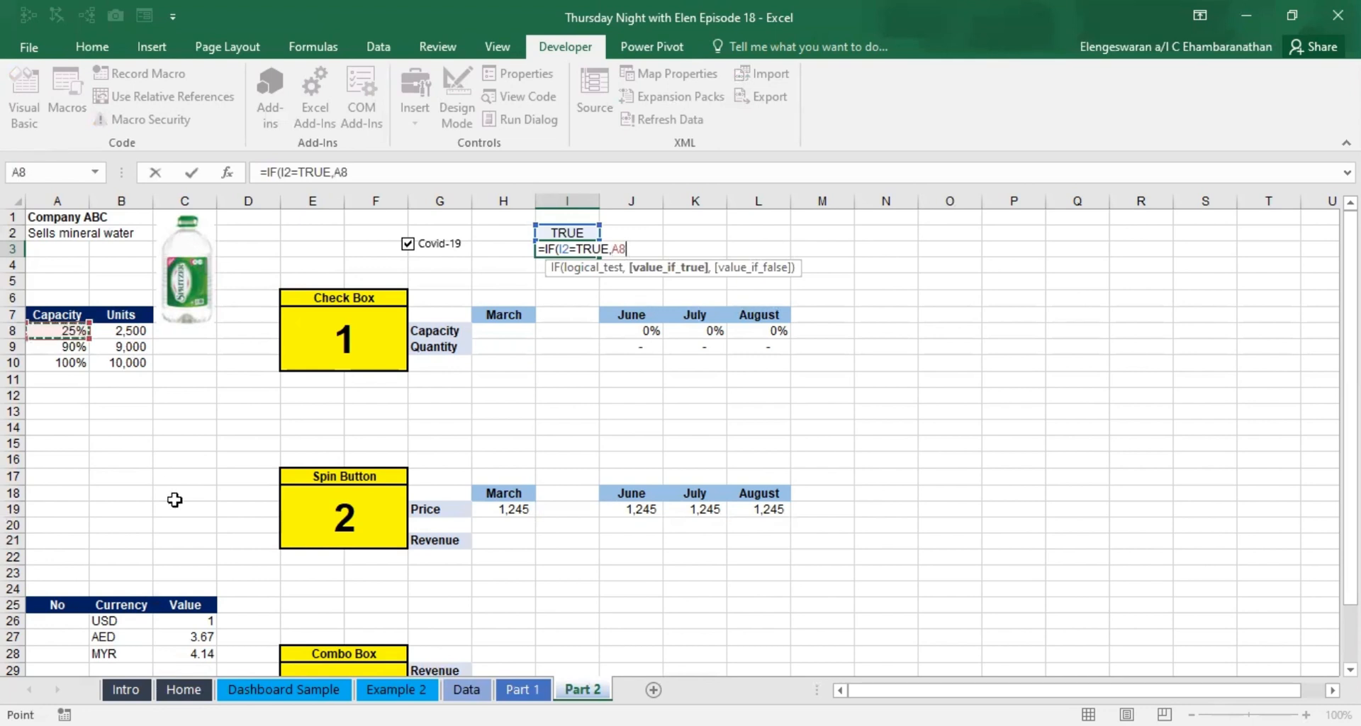
type(",")
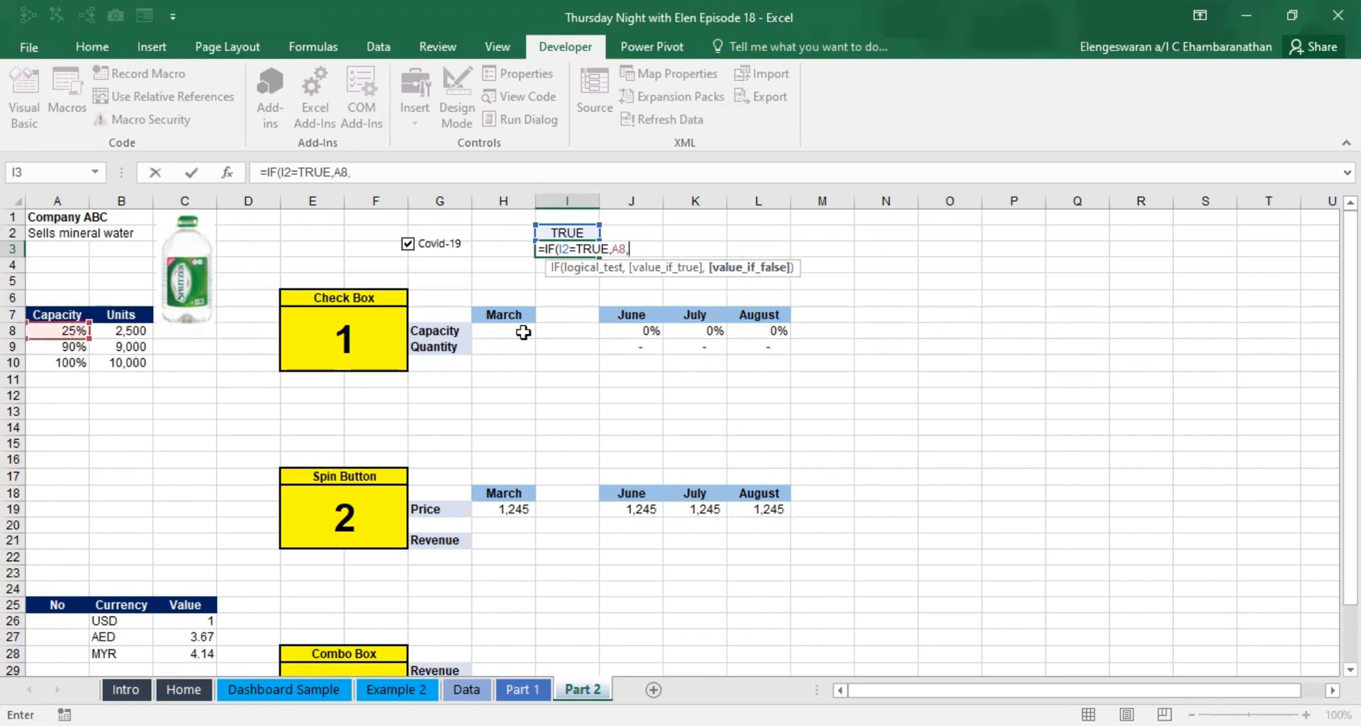
left_click(51, 348)
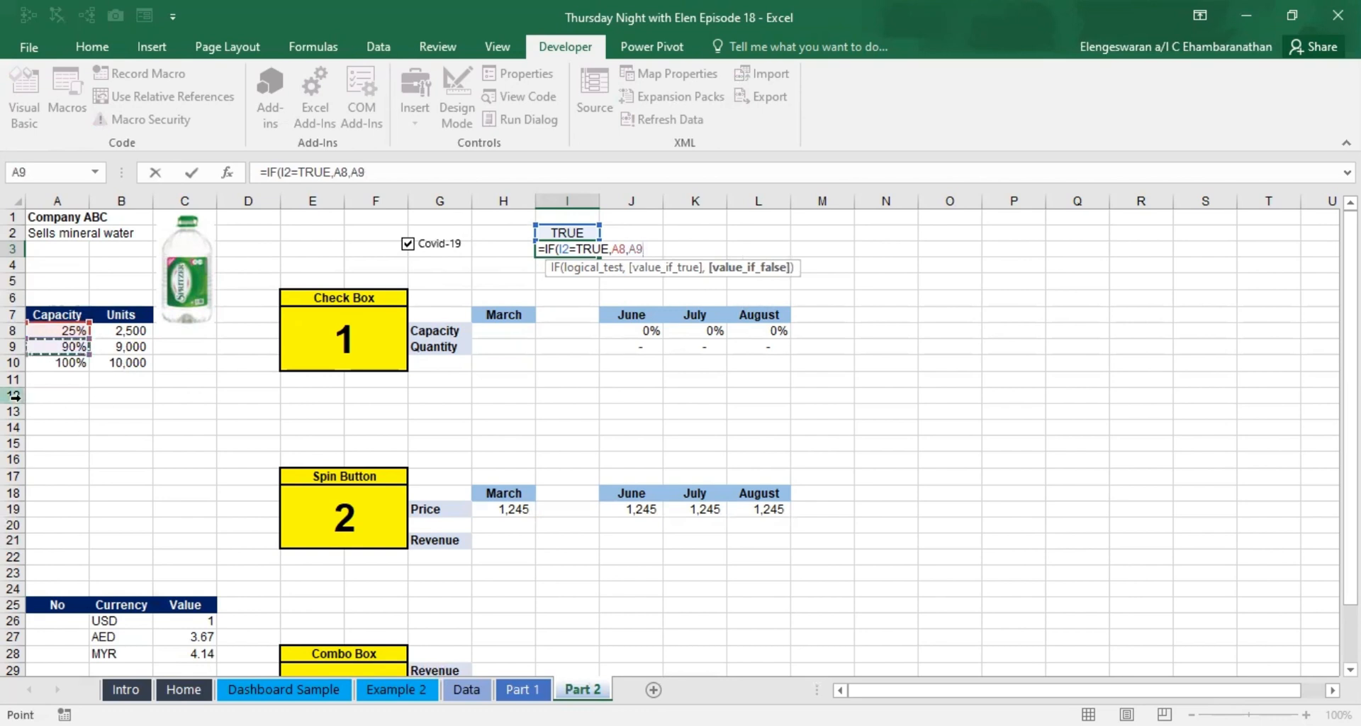
key("Return")
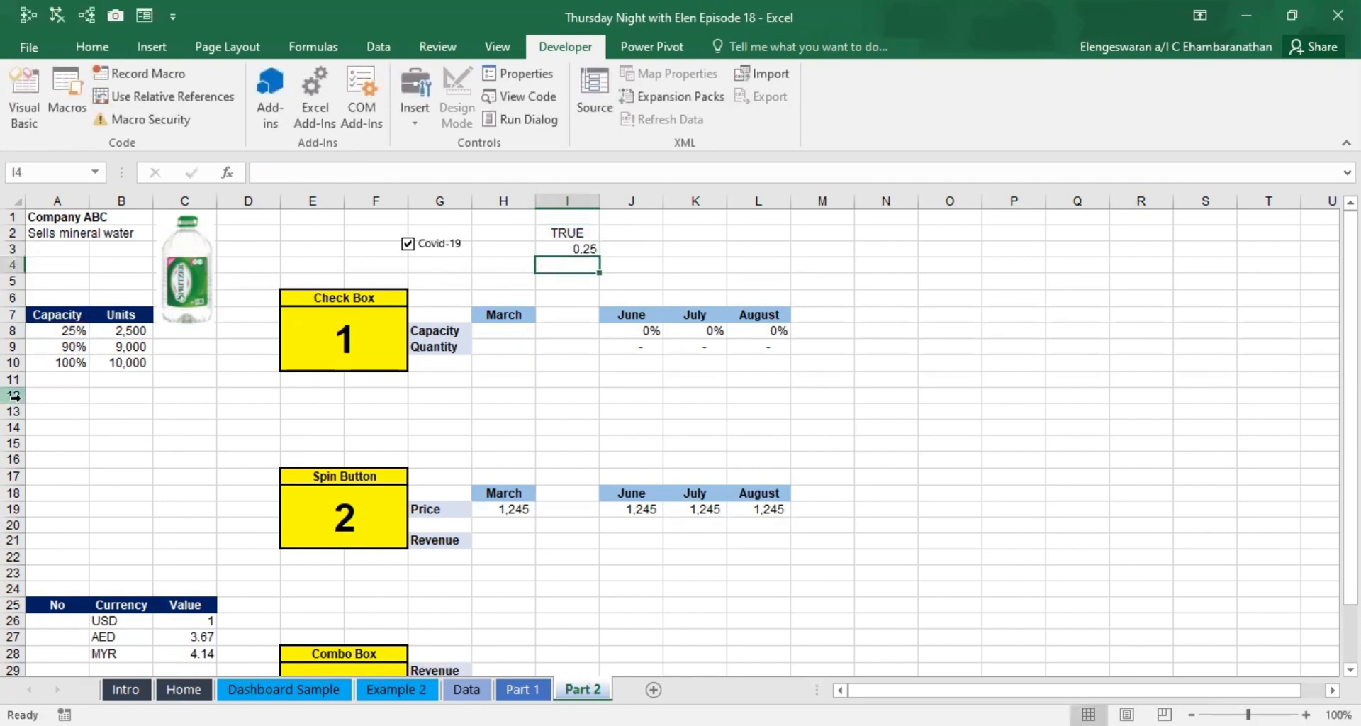
Step: Format I3 as a percentage and test it by toggling the Covid-19 check box off and back on
key("Up")
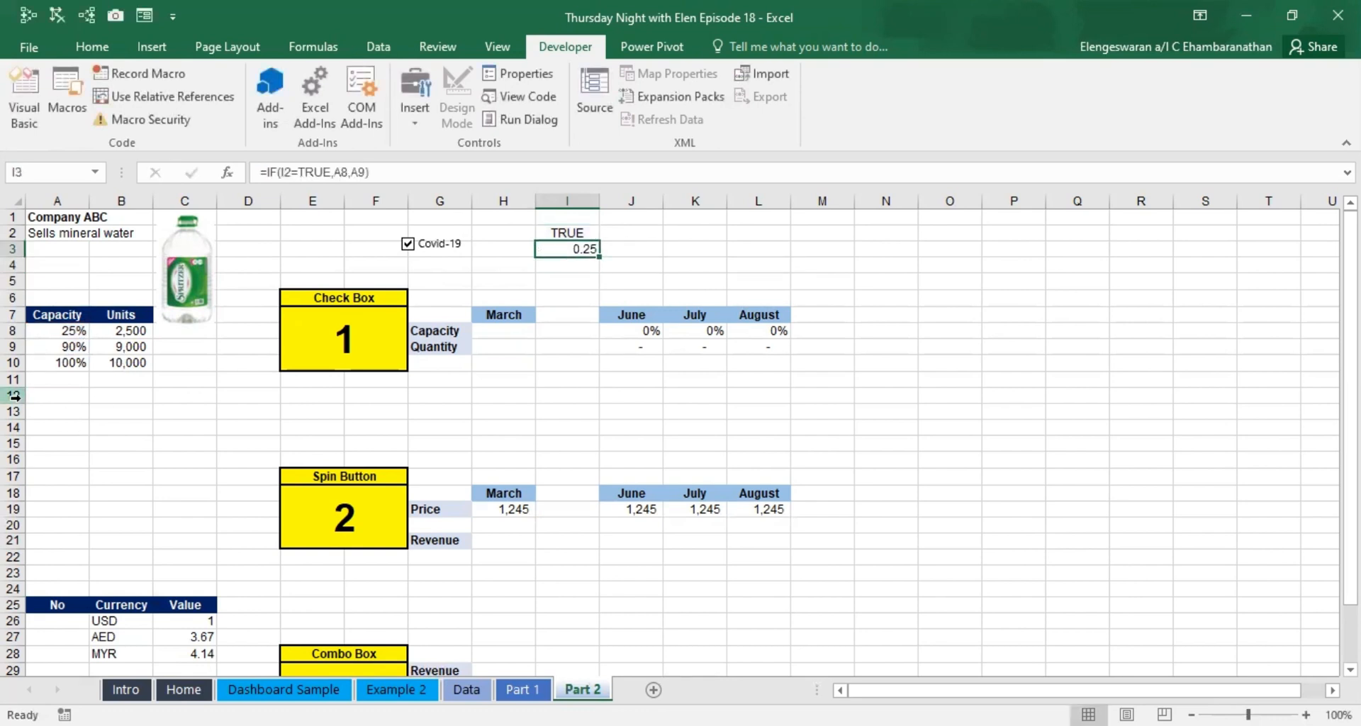
left_click(92, 44)
left_click(680, 111)
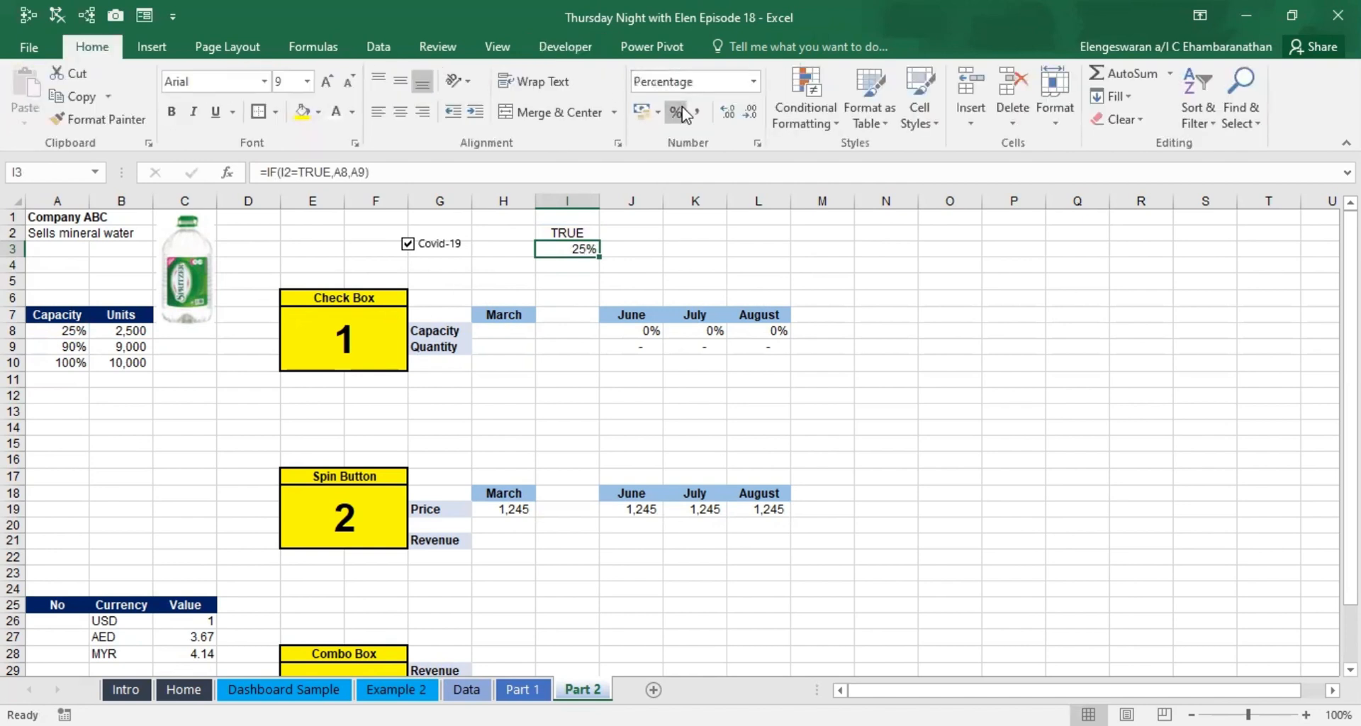
left_click(409, 245)
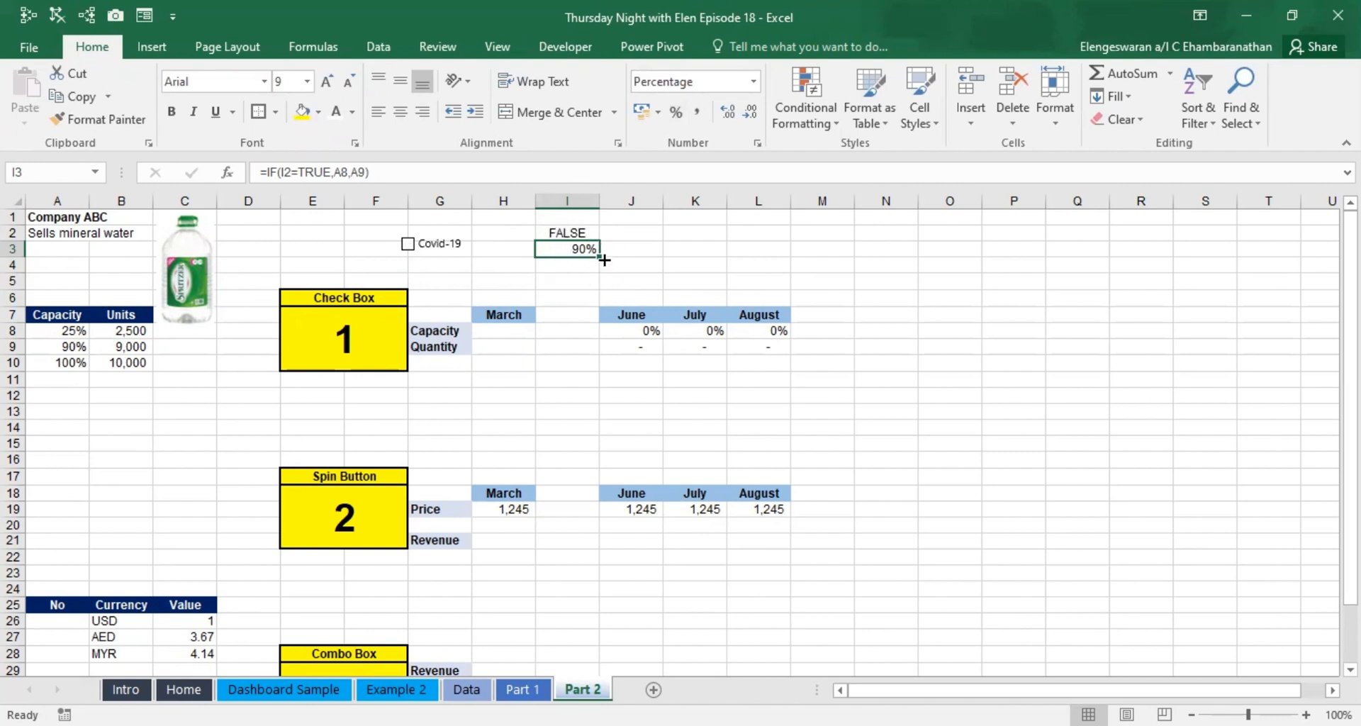
left_click(407, 248)
Step: Link the June capacity in J8 to the scenario cell with the absolute reference =$I$3
left_click(636, 331)
type("=")
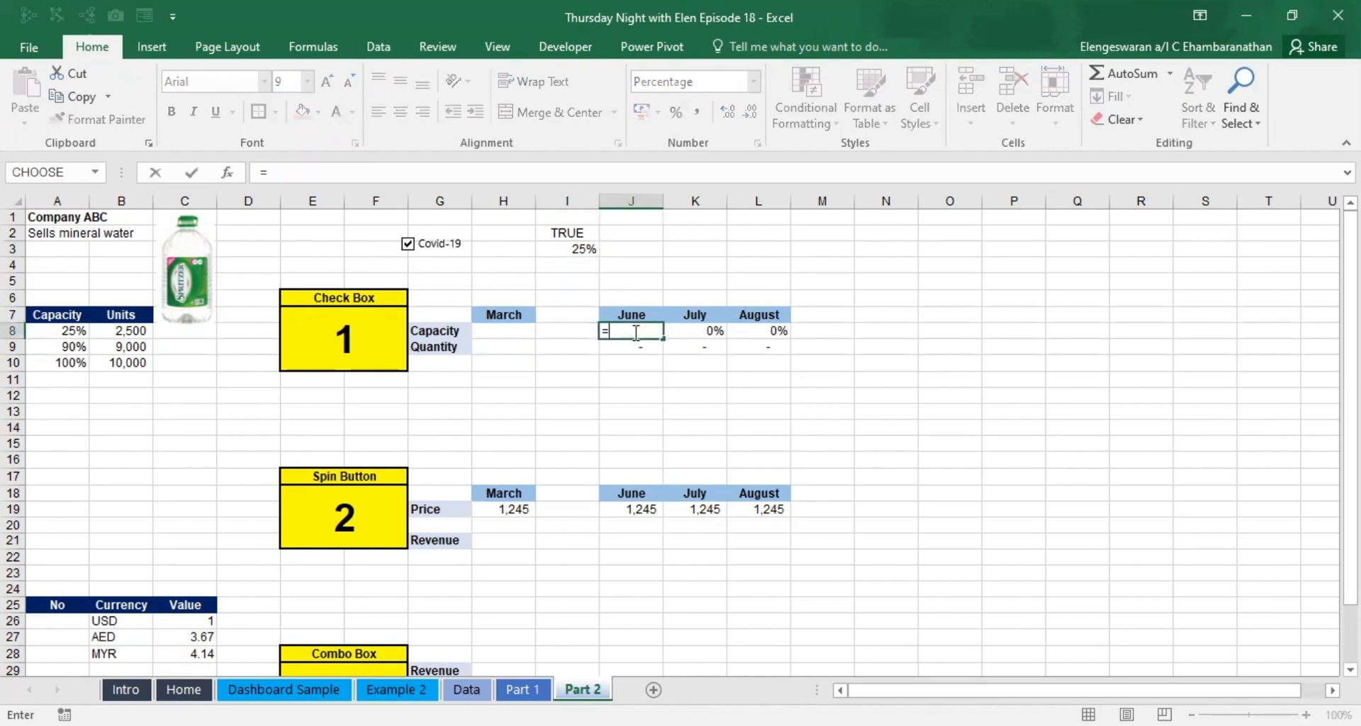
left_click(565, 249)
key("F4")
key("Return")
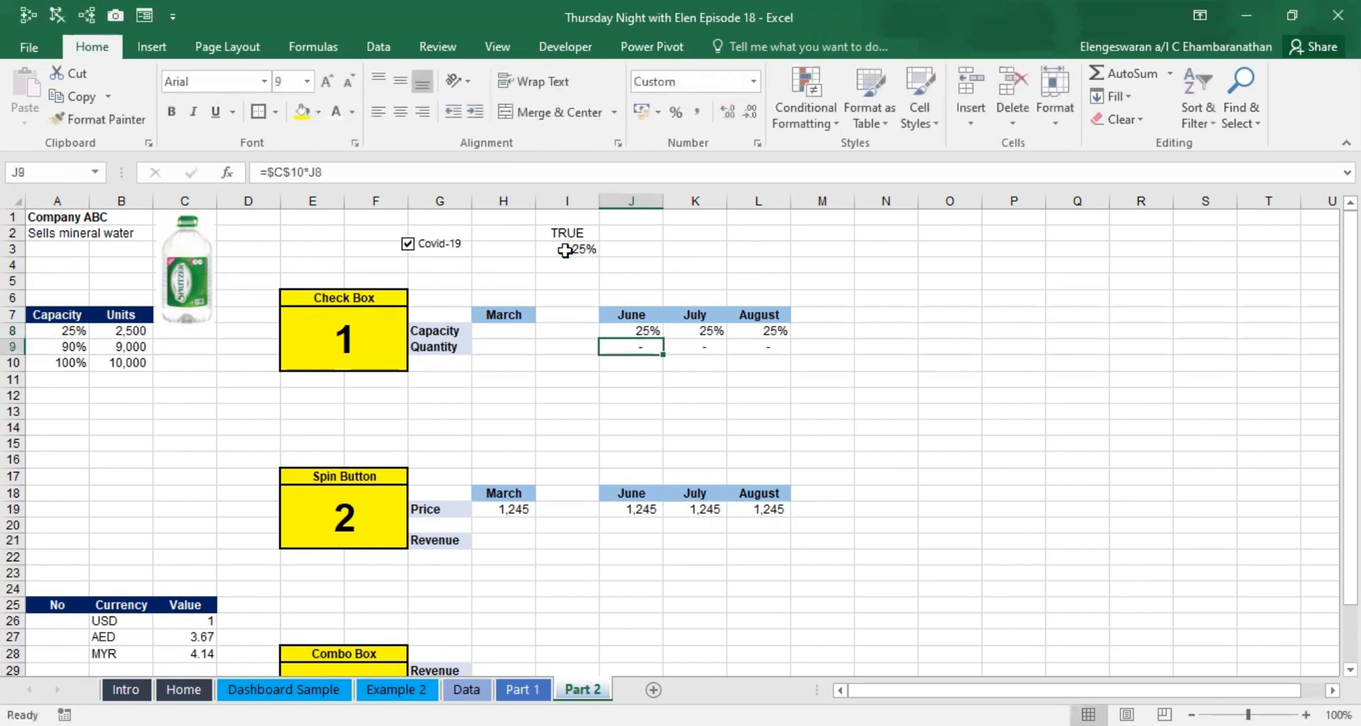
Step: Review the June to August capacities in J8:L8 and the Capacity and Units values in A8:B9
key("Up")
key("shift+Right")
key("shift+Right")
key("Down")
left_click(48, 334)
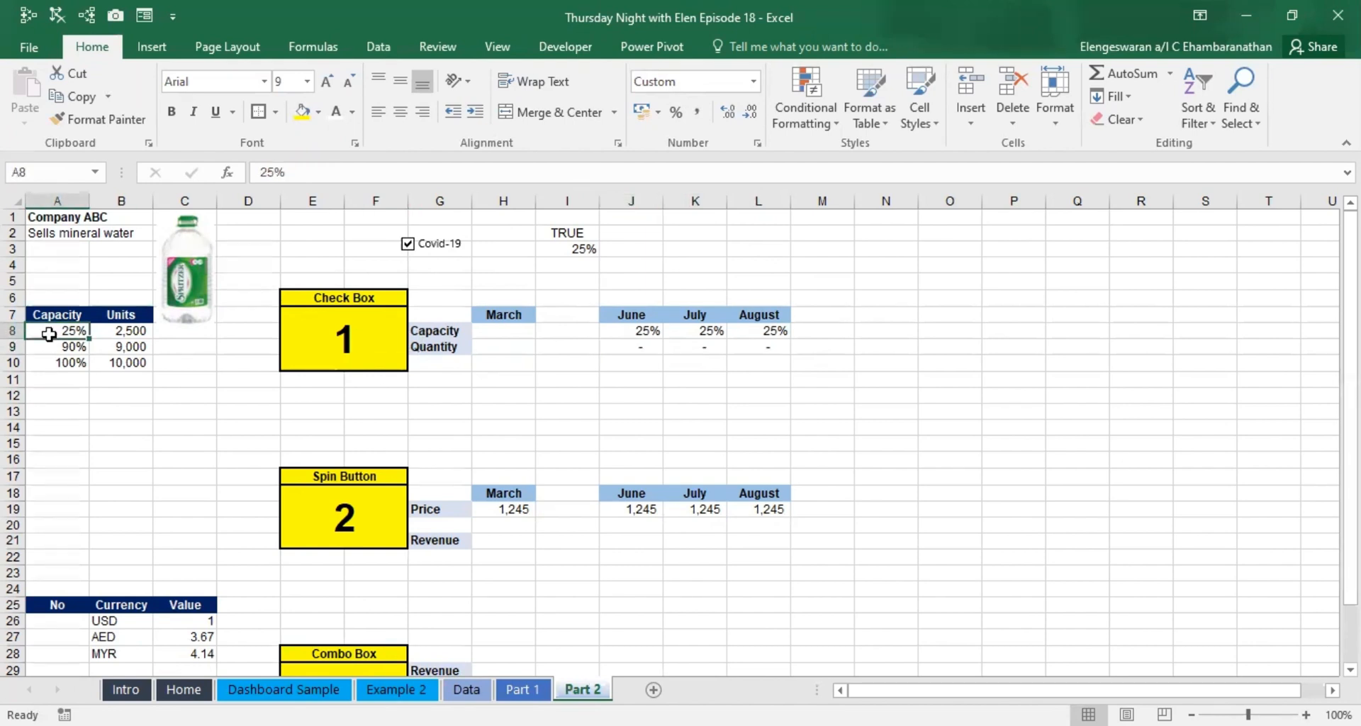
key("Right")
key("Down")
key("Left")
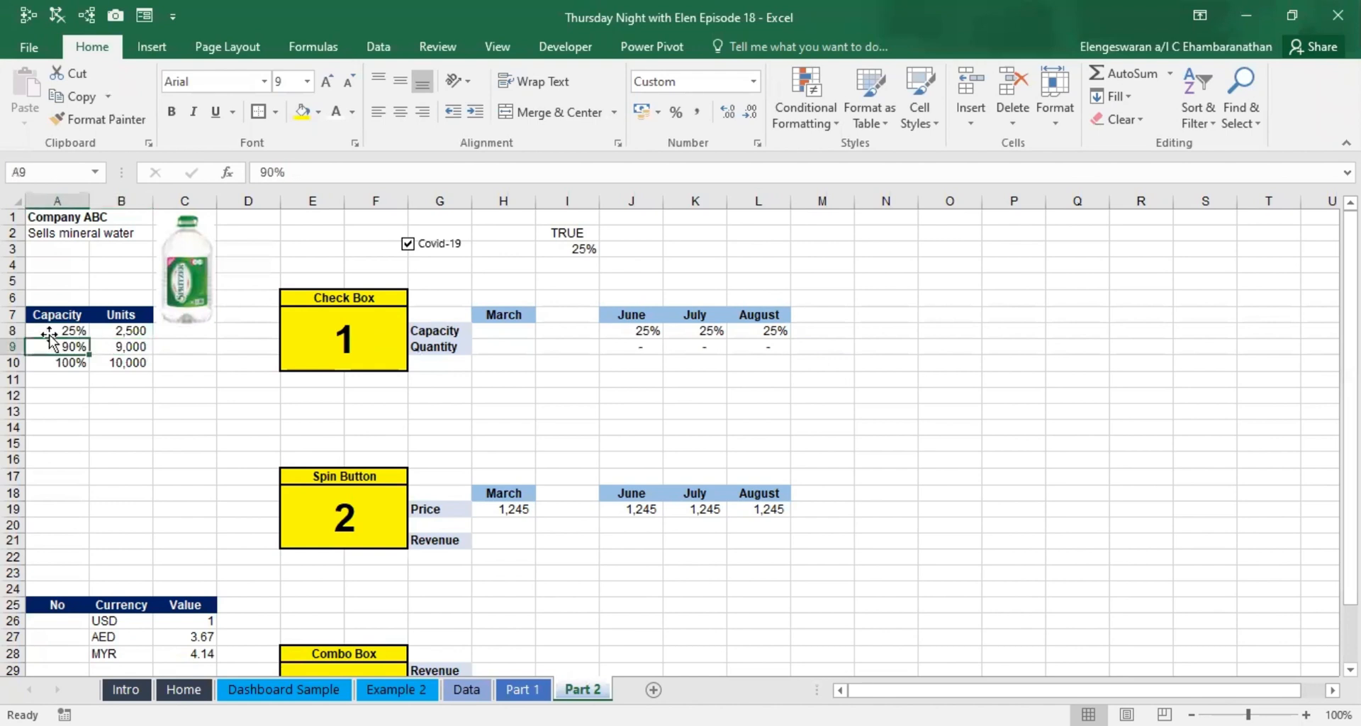
key("Right")
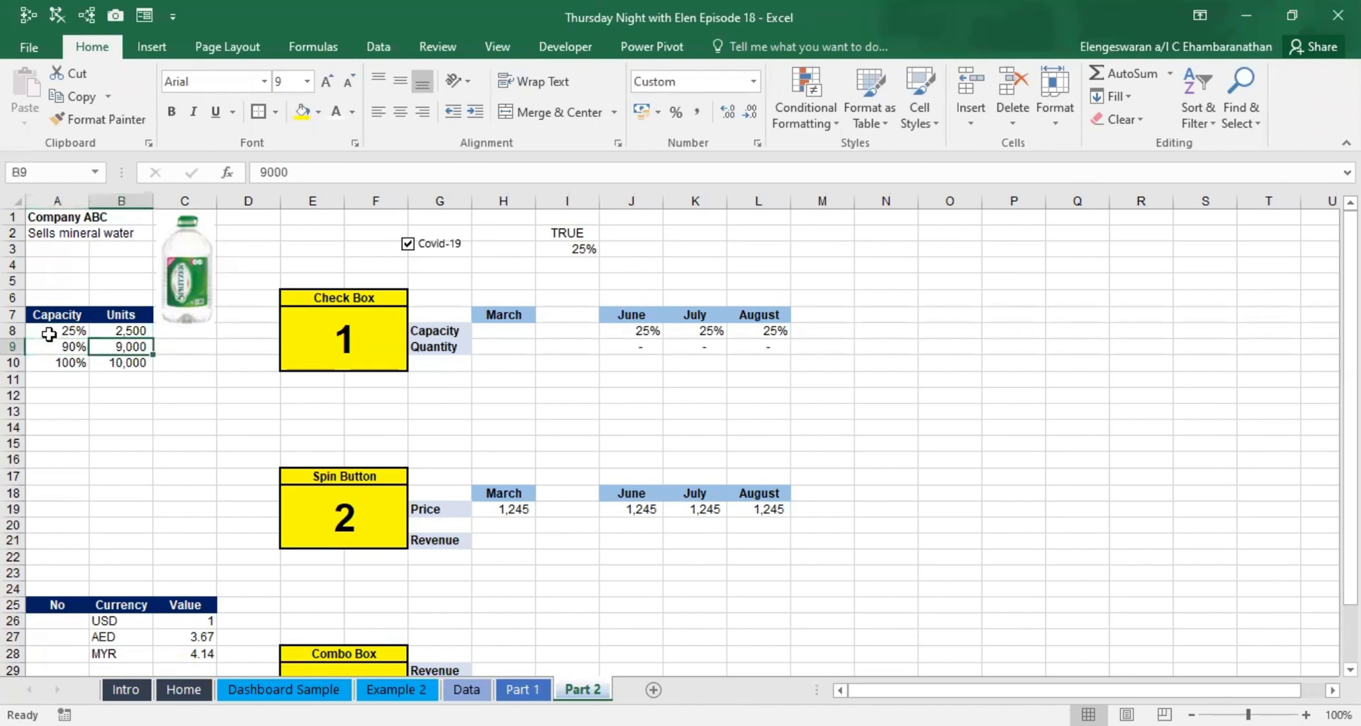
Step: Replace the June quantity formula in J9 with =VLOOKUP(J8,$A$8:$B$10,2,FALSE)
left_click(623, 346)
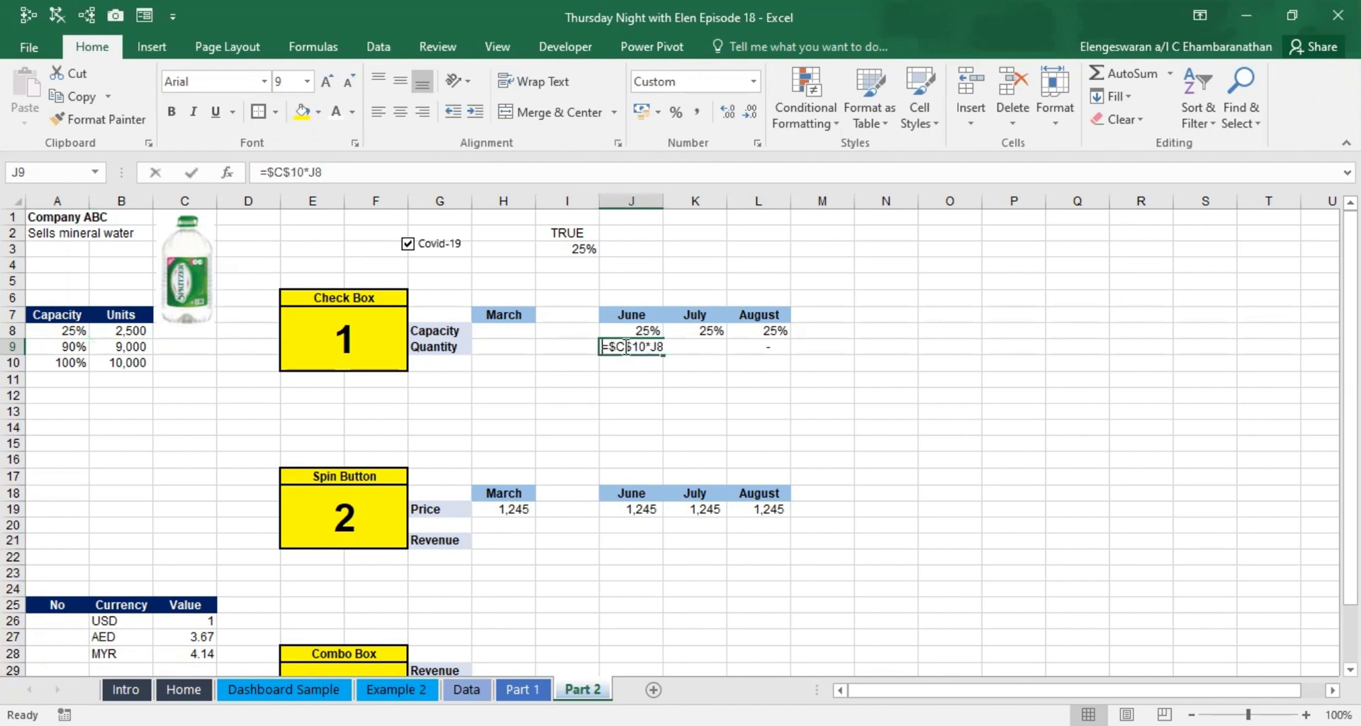
type("=")
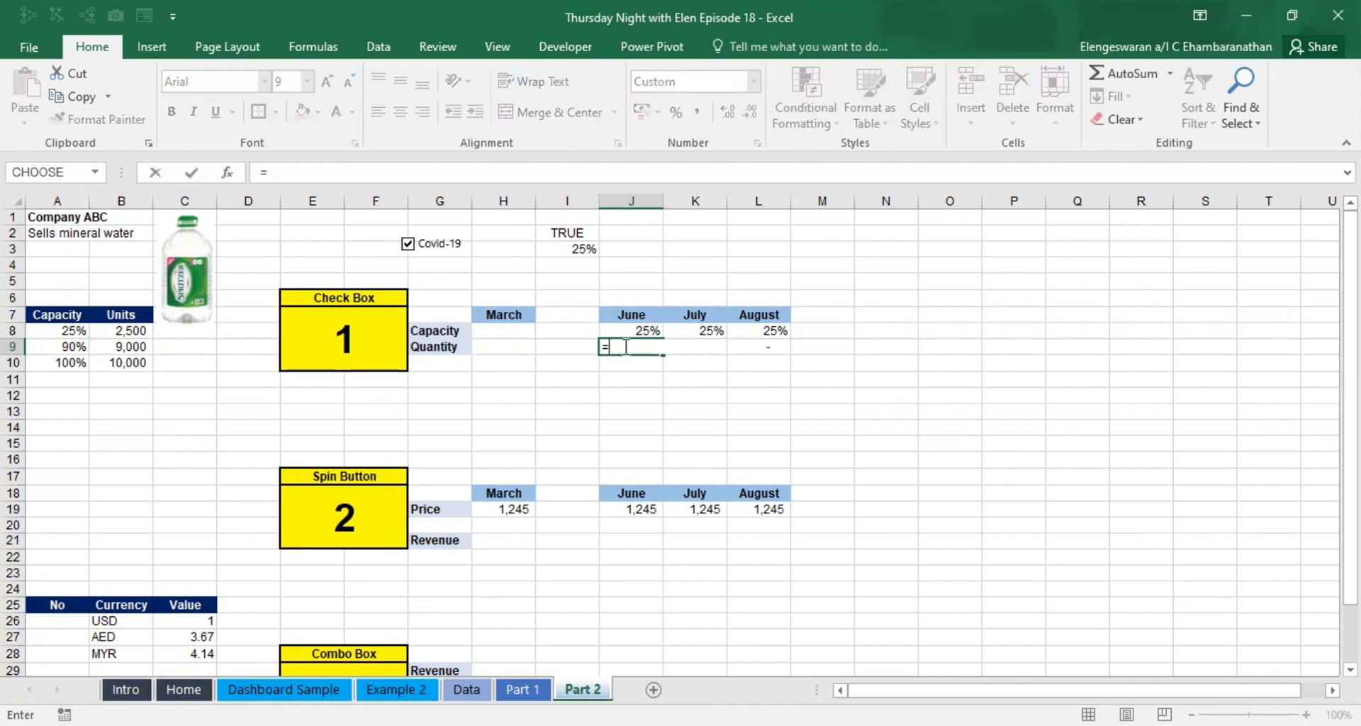
type("VLO")
double_click(658, 367)
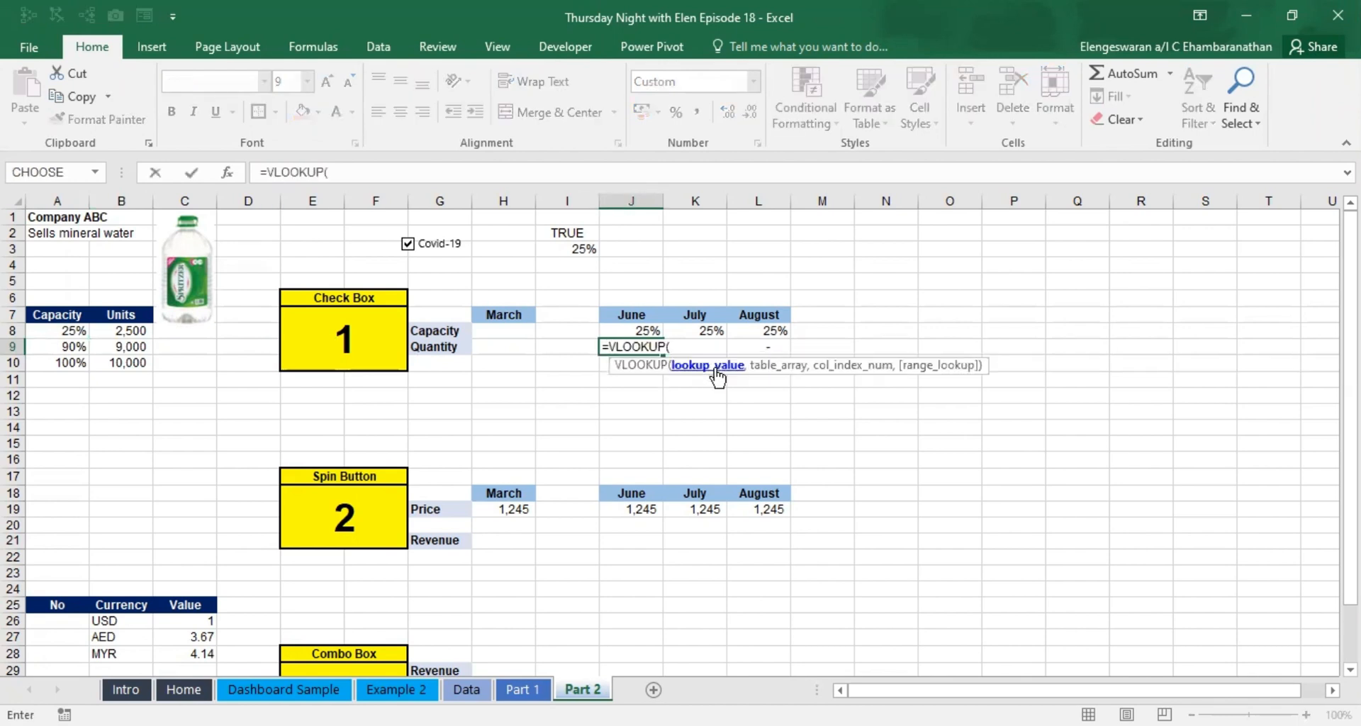
key("Up")
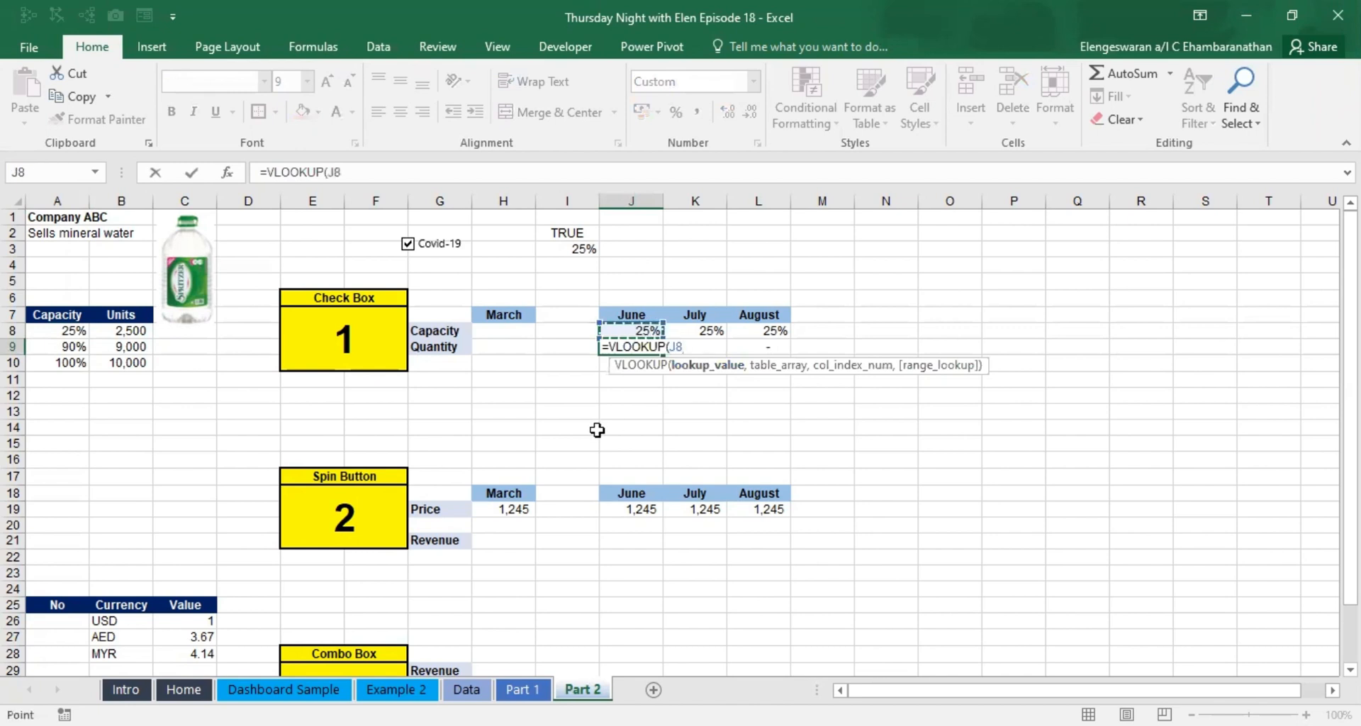
type(",")
left_click(57, 329)
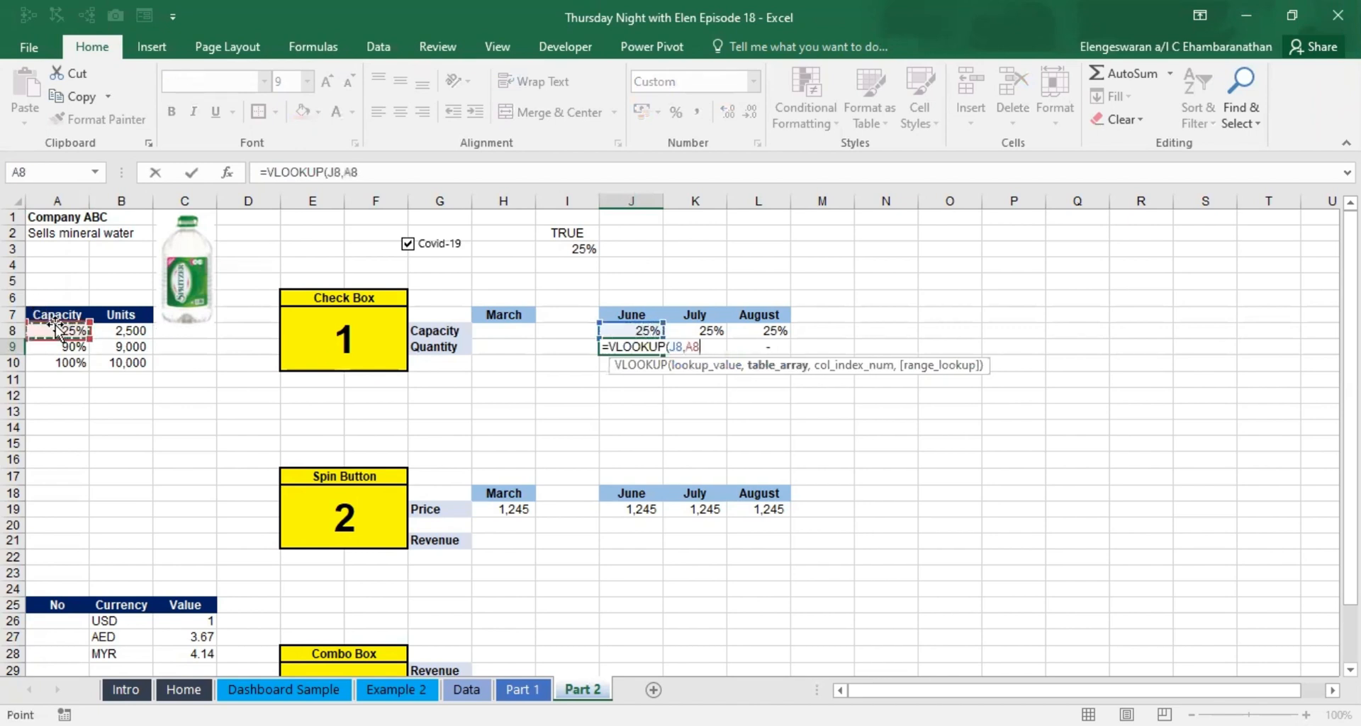
key("shift+Down")
key("shift+Down")
key("shift+Right")
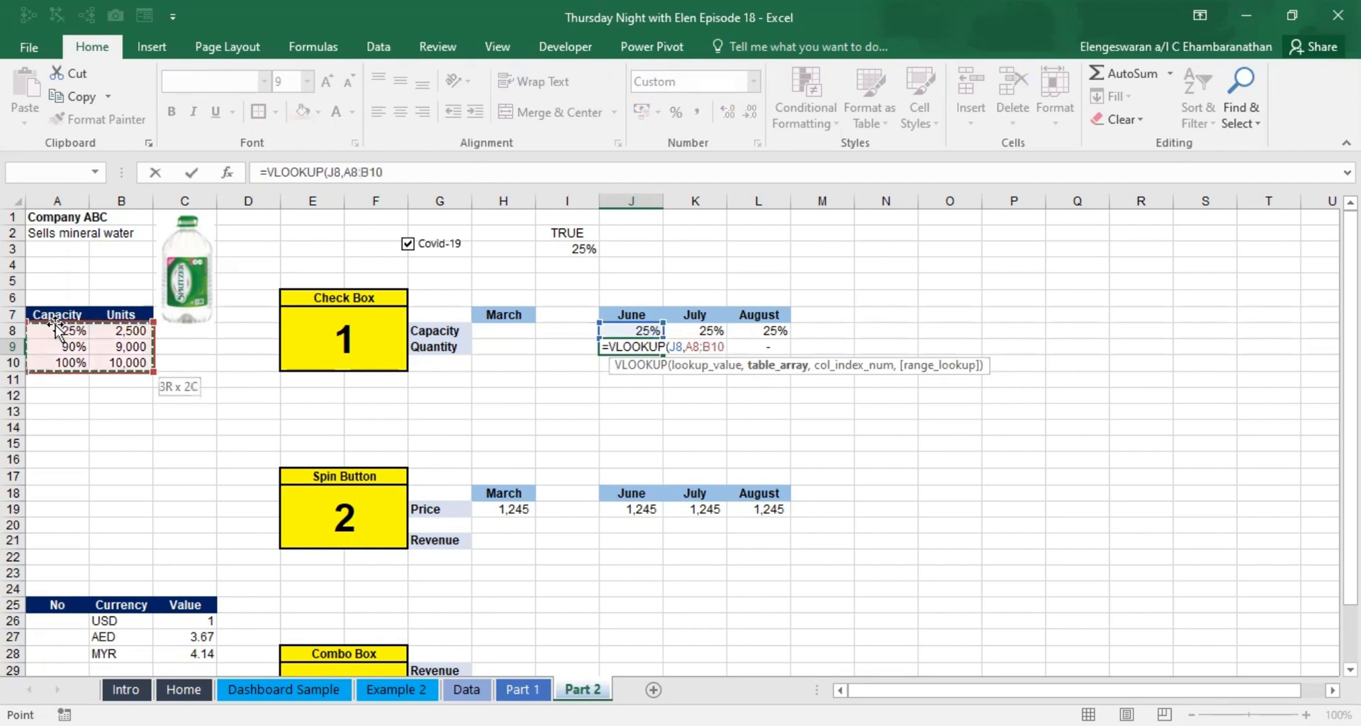
key("F4")
type(",2")
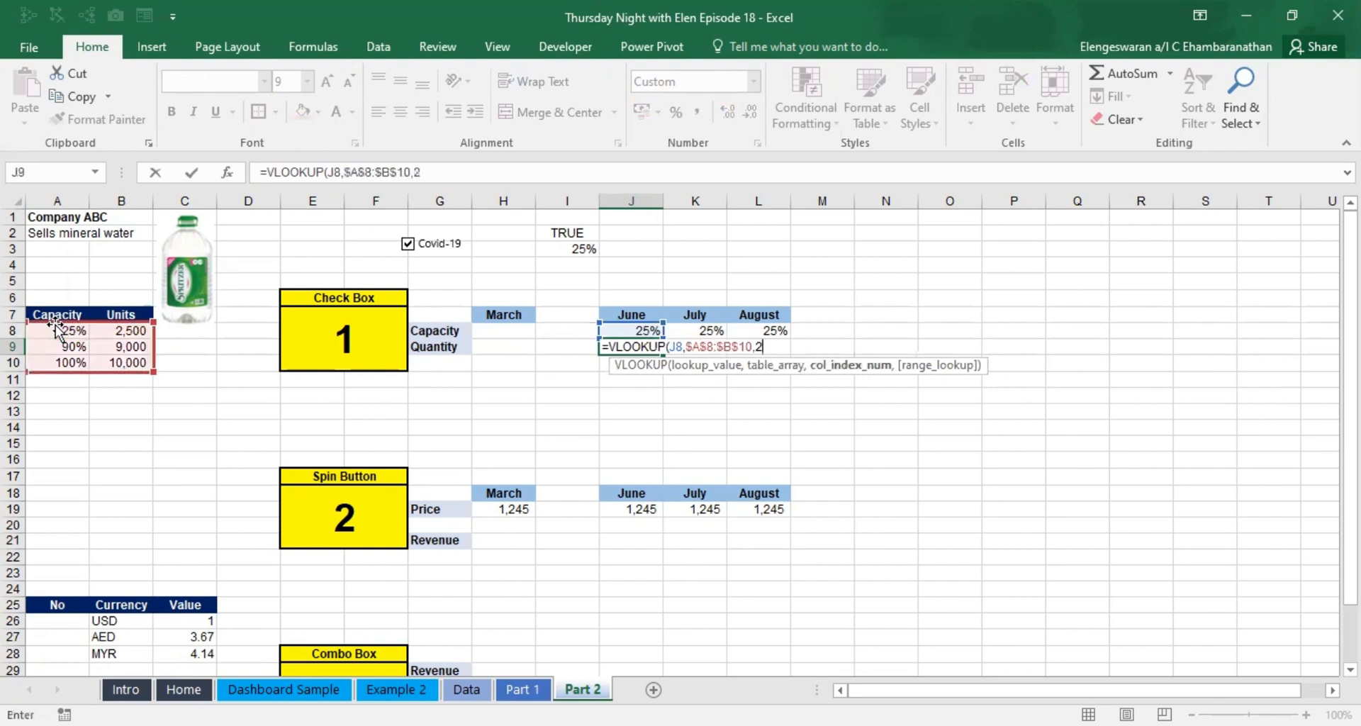
type(",FALSE)")
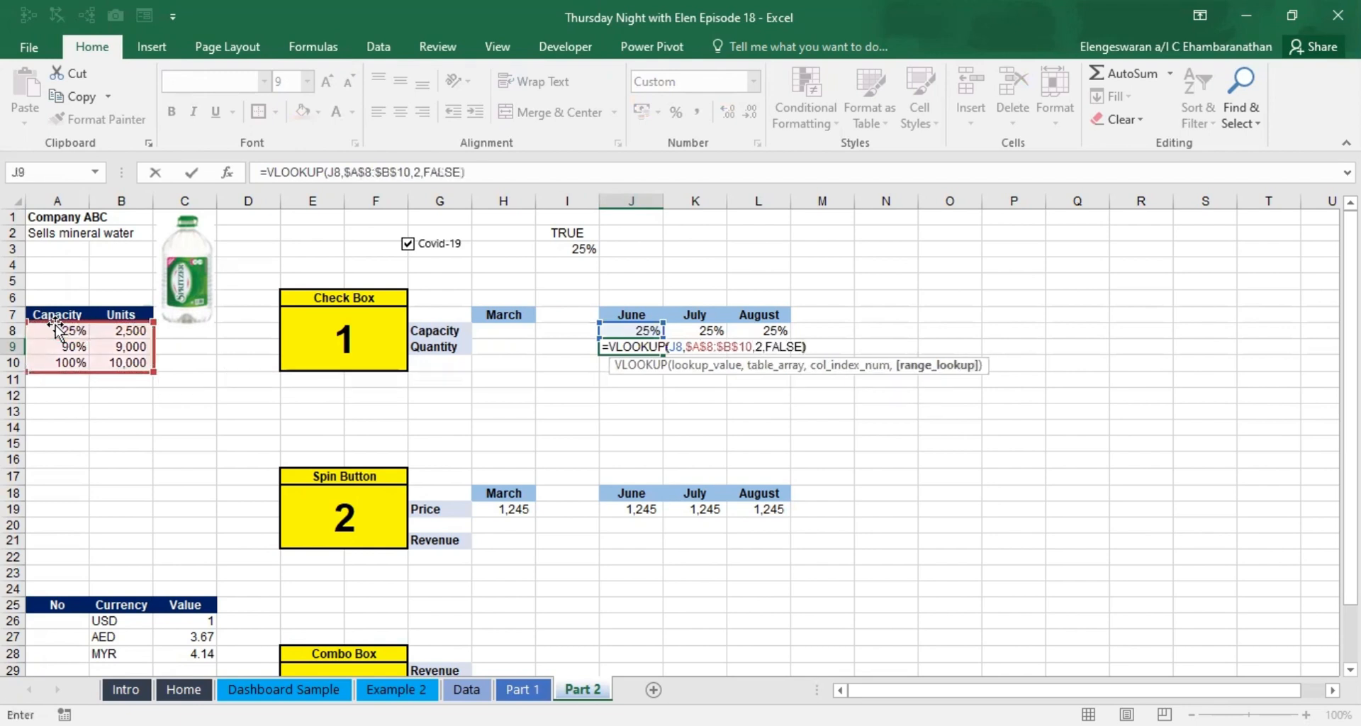
key("Return")
Step: Fill the June quantity formula across to July and August, K9:L9, and test it by toggling the Covid-19 check box off and on
key("Up")
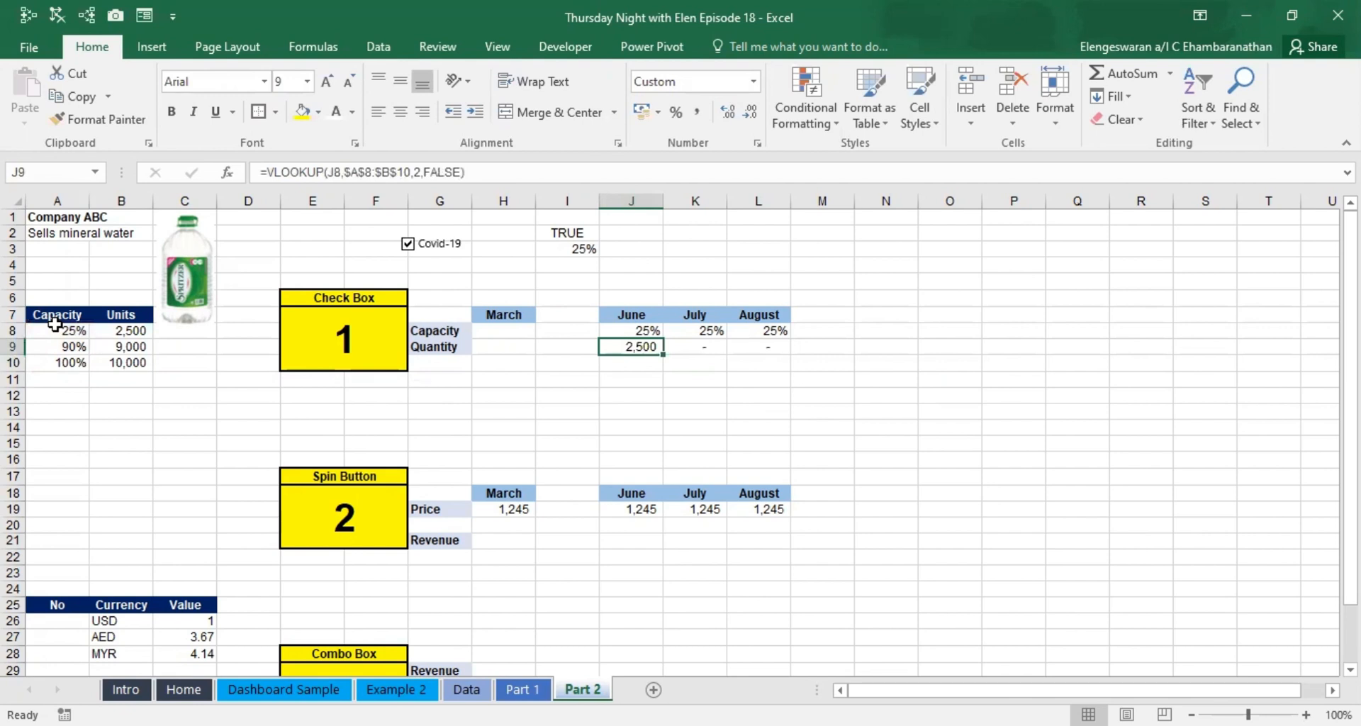
key("shift+Right")
key("shift+Right")
key("ctrl+r")
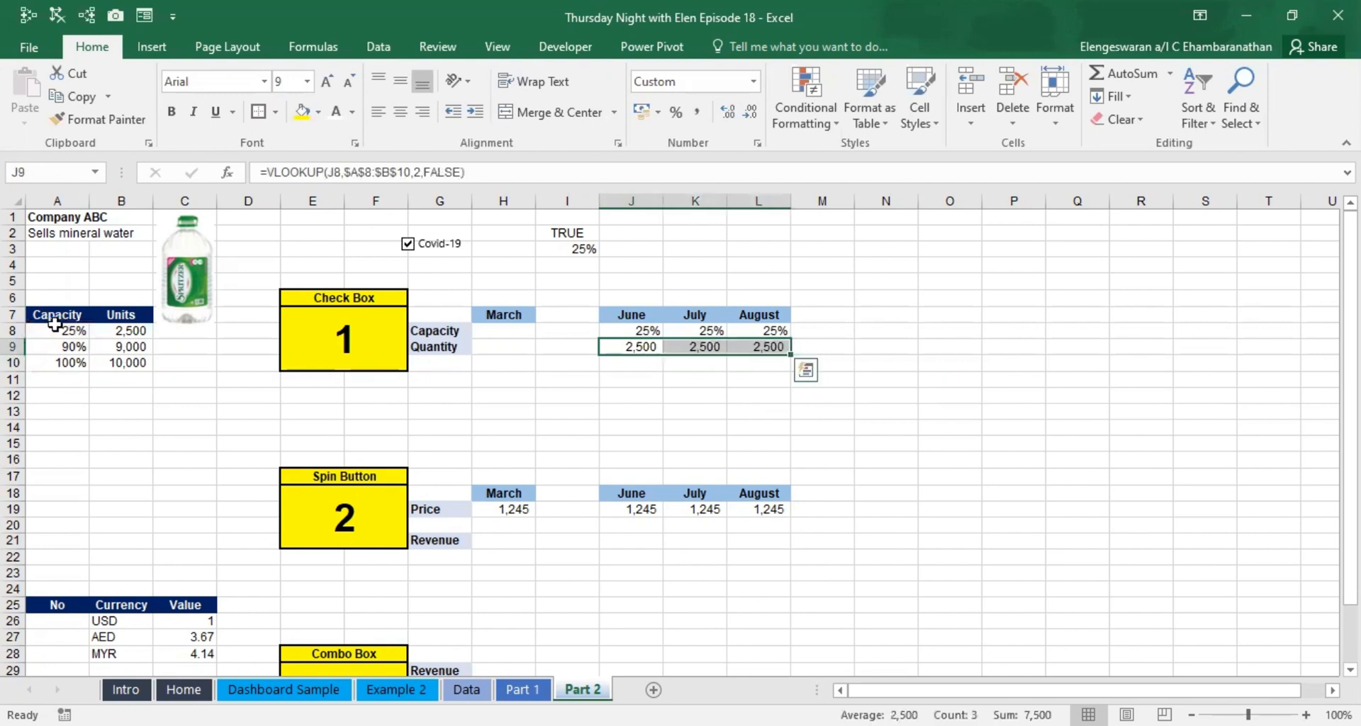
left_click(407, 244)
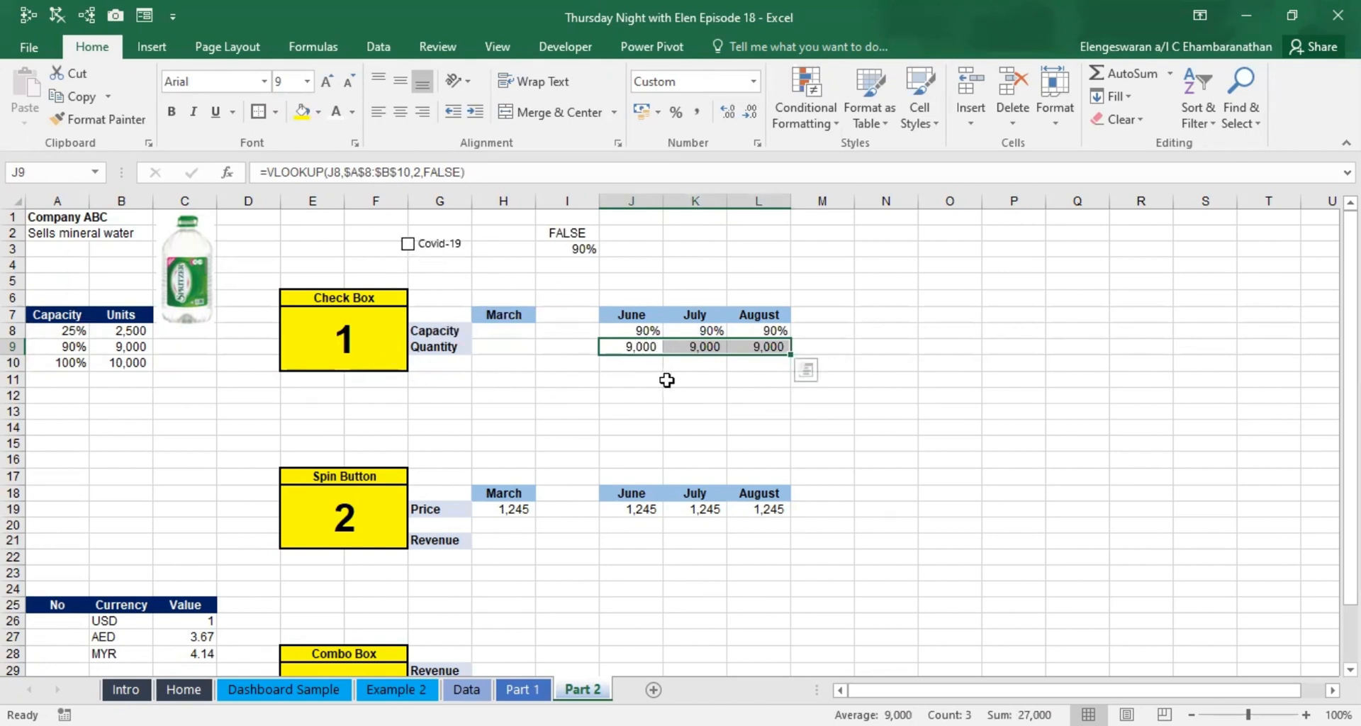
left_click(407, 244)
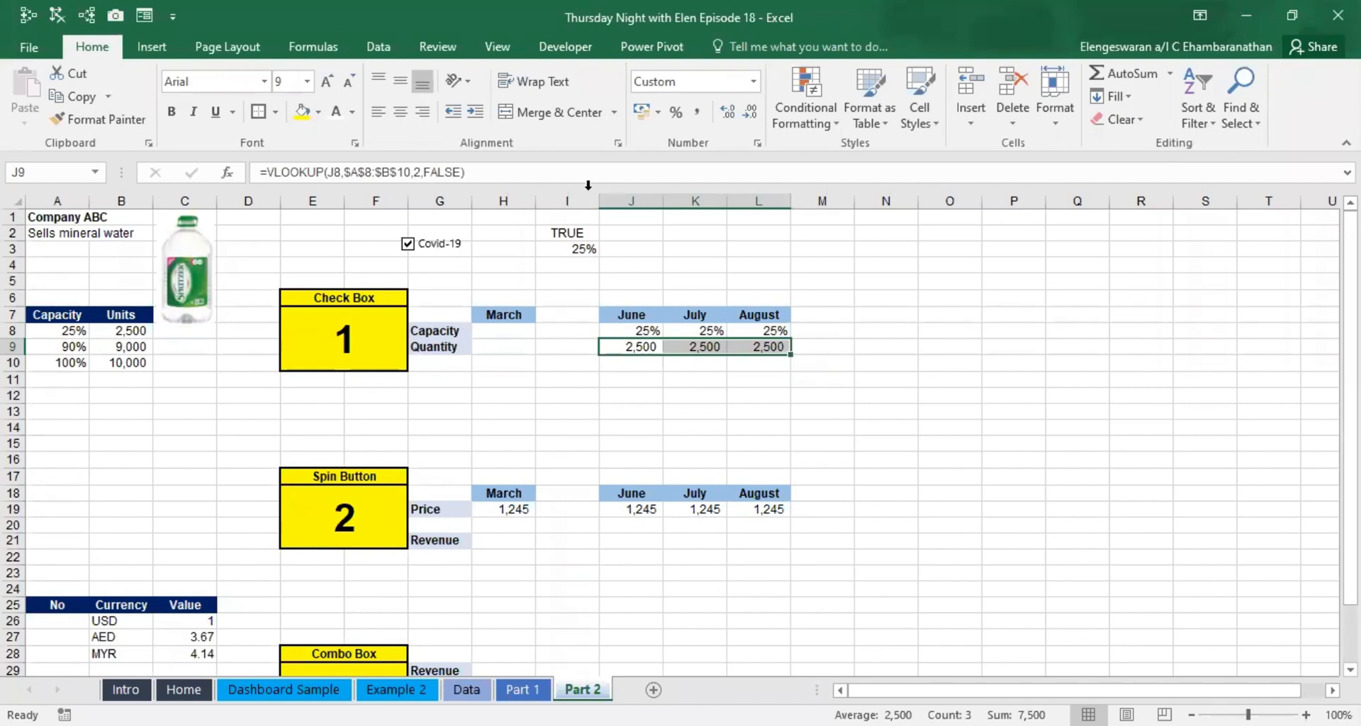
Step: Insert a form-control spin button beside the Spin Button section, around C16:C18
left_click(563, 49)
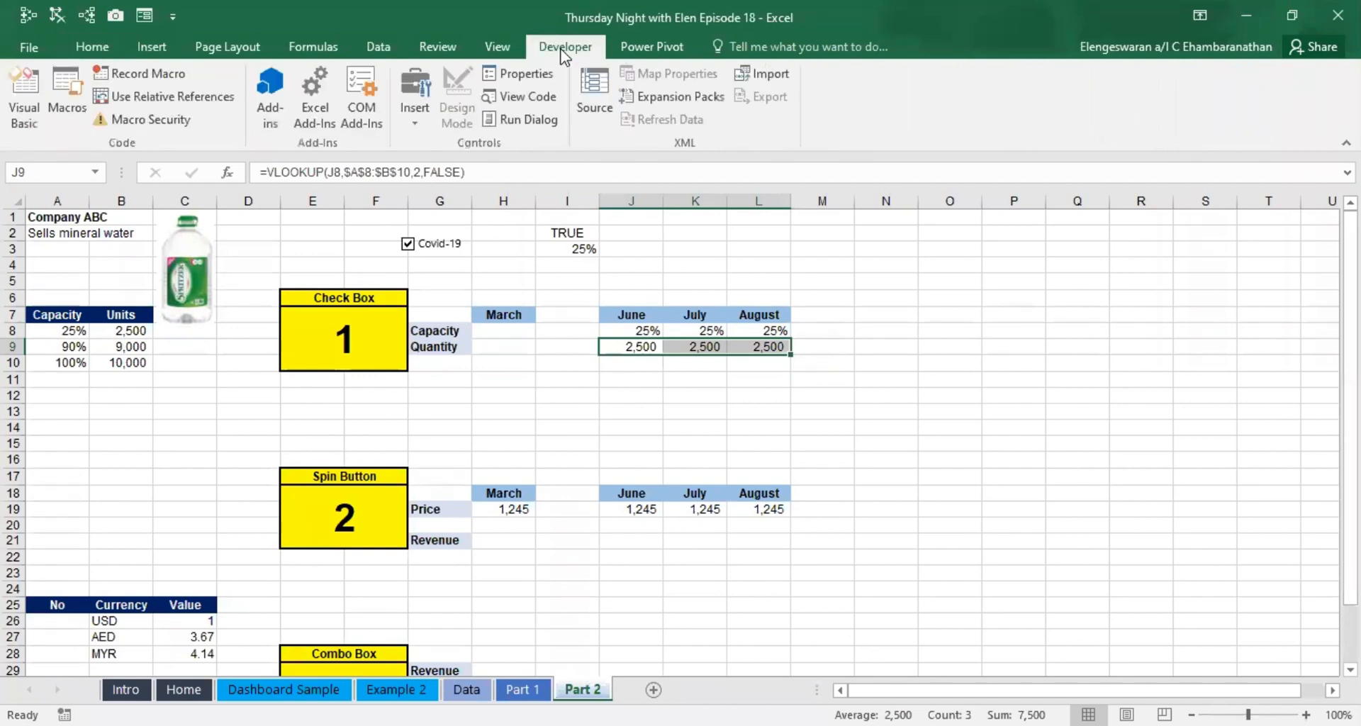
left_click(410, 125)
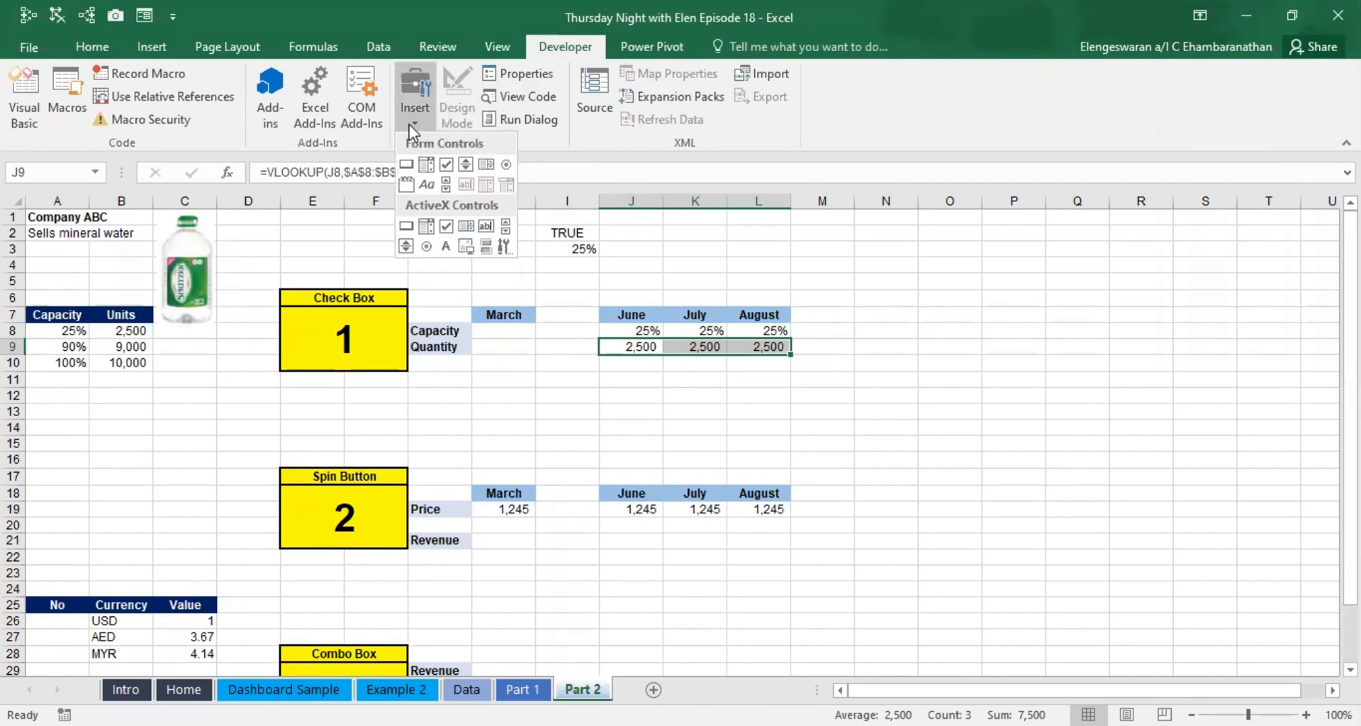
left_click(302, 478)
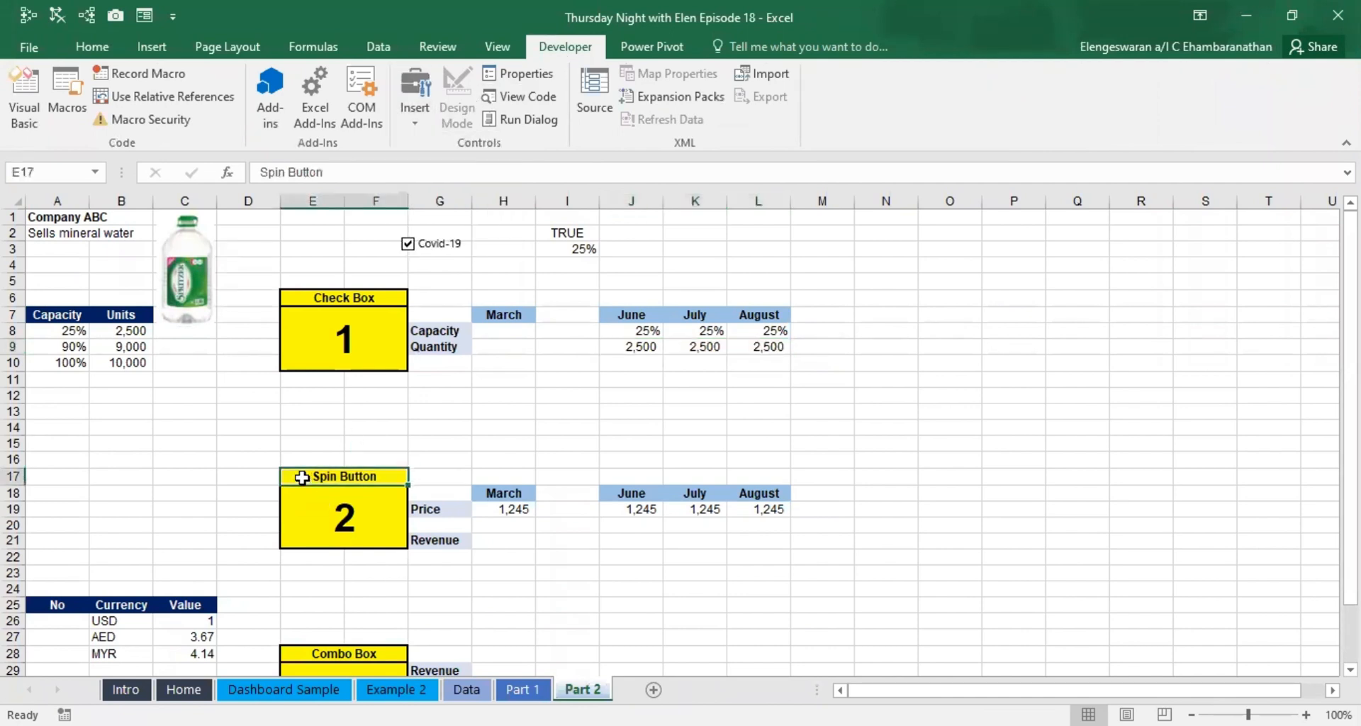
left_click(419, 118)
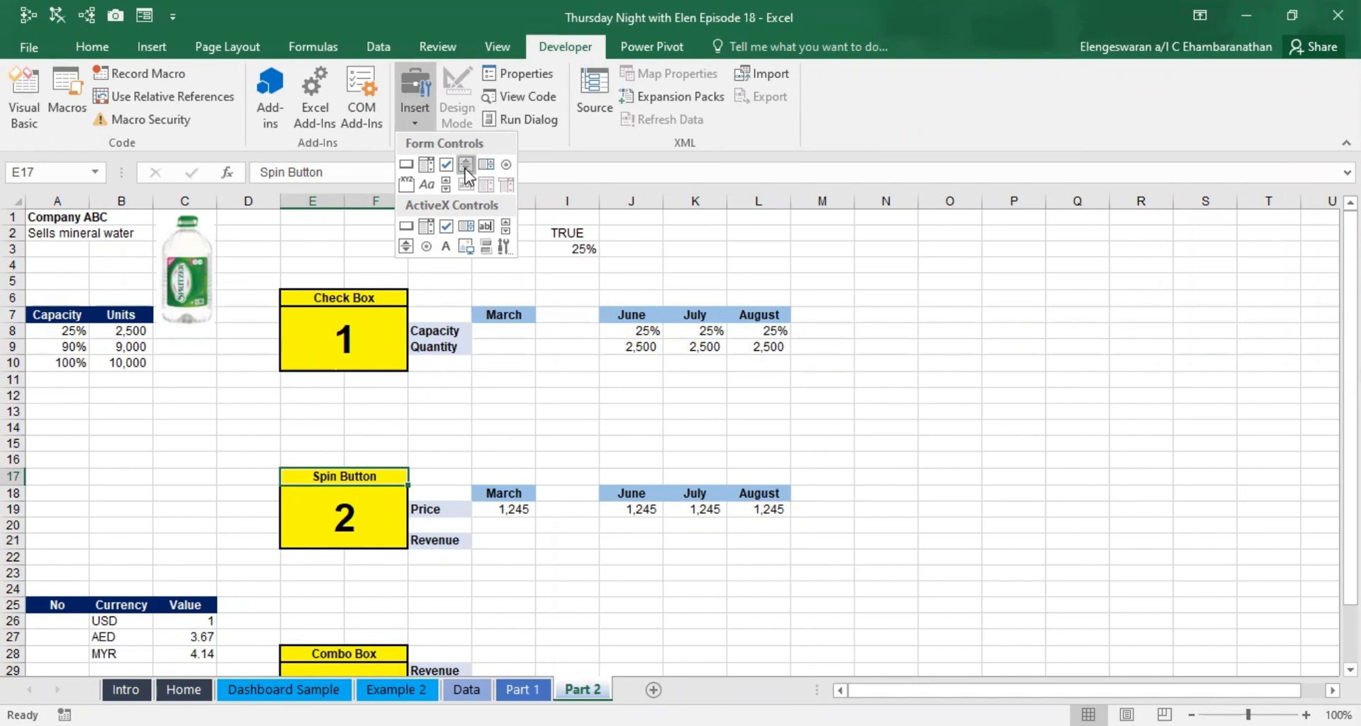
left_click(466, 165)
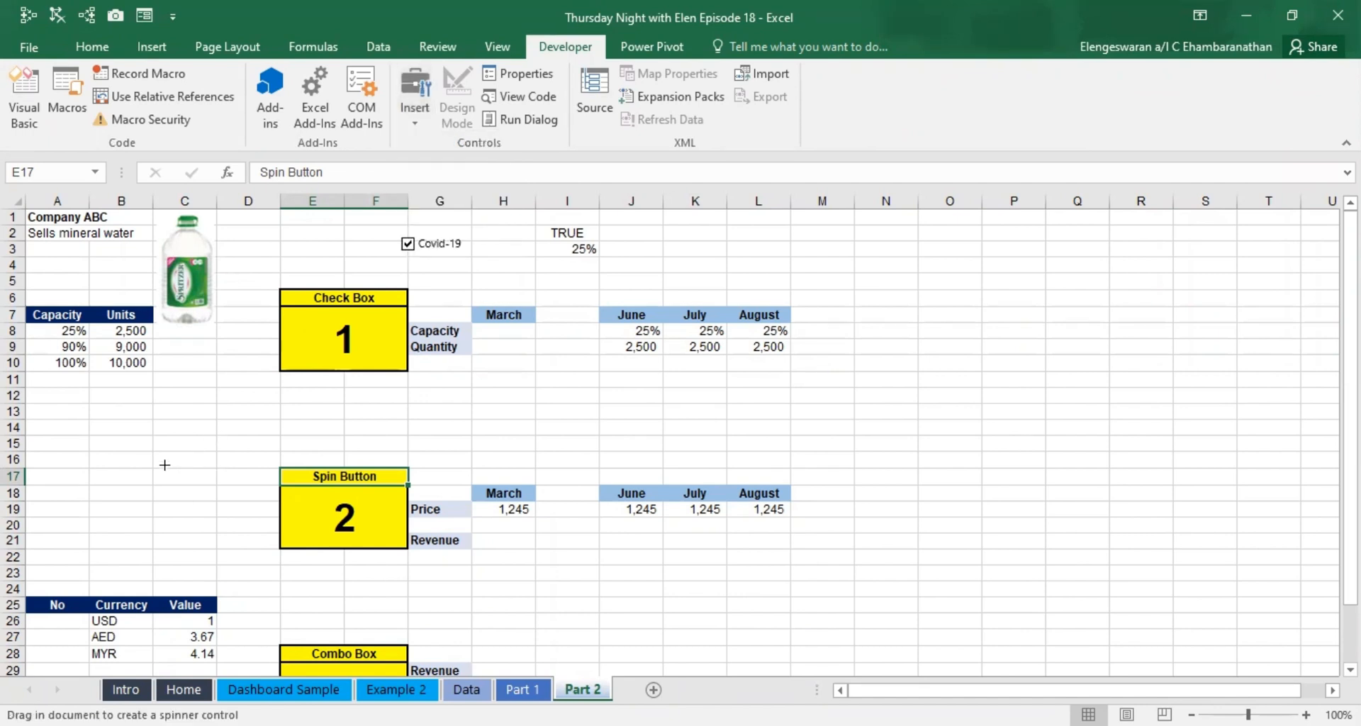
mouse_move(164, 465)
left_mouse_down()
mouse_move(211, 503)
mouse_move(175, 489)
mouse_move(215, 503)
left_mouse_up()
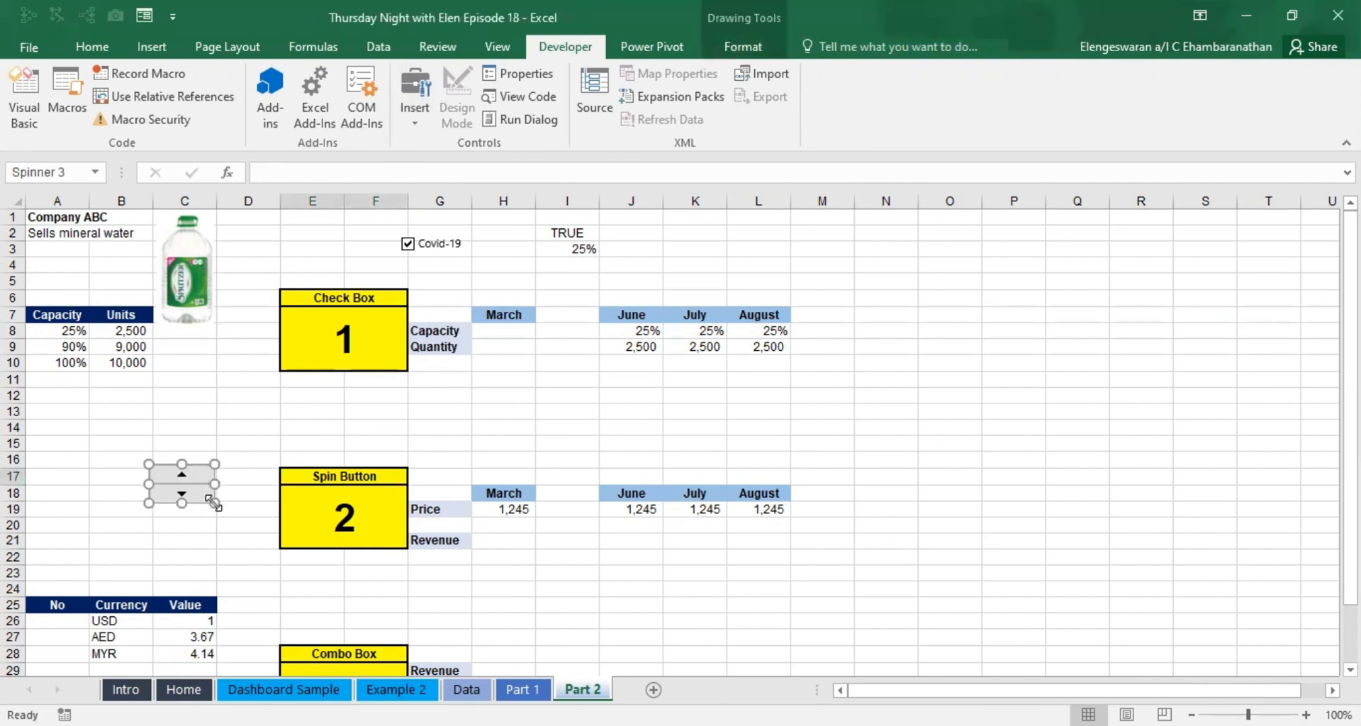
Step: Link the spin button to cell D15 and set its incremental change to 10
left_click(165, 525)
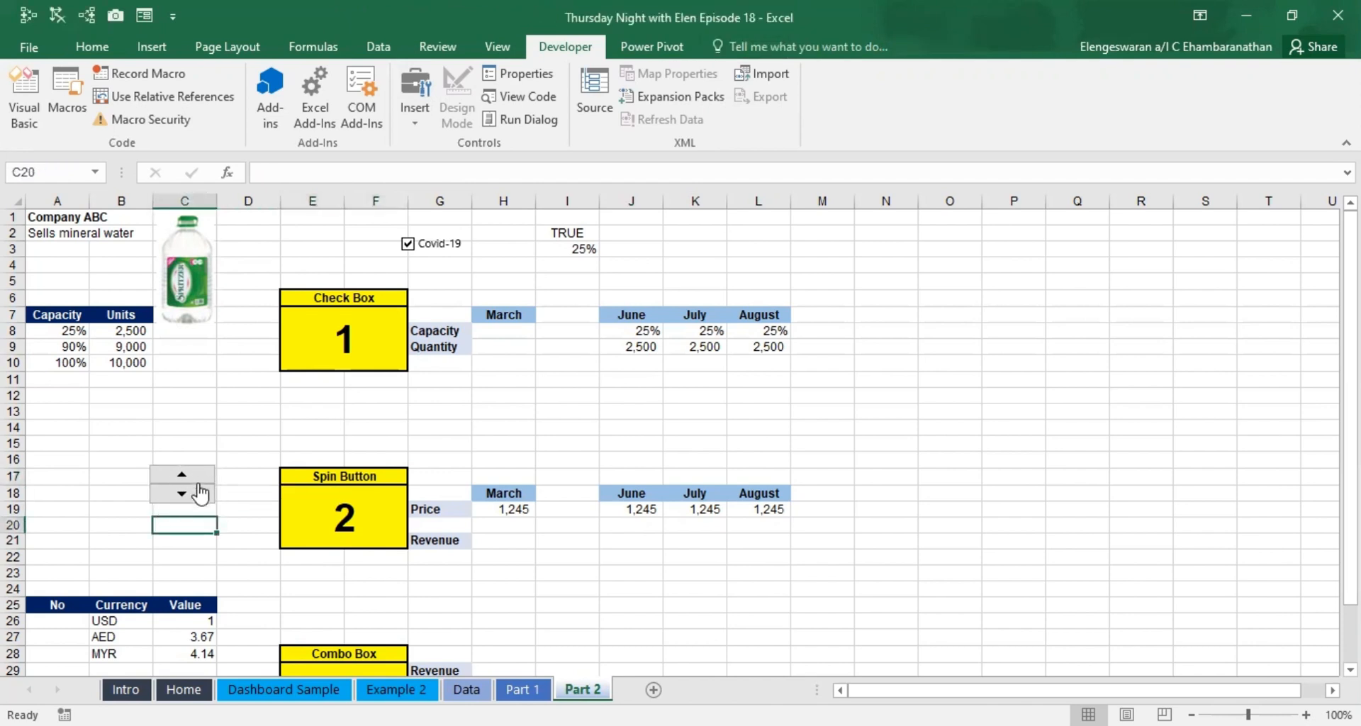
left_click(176, 477)
left_click(181, 475)
left_click(180, 479, "ctrl")
right_click(178, 480)
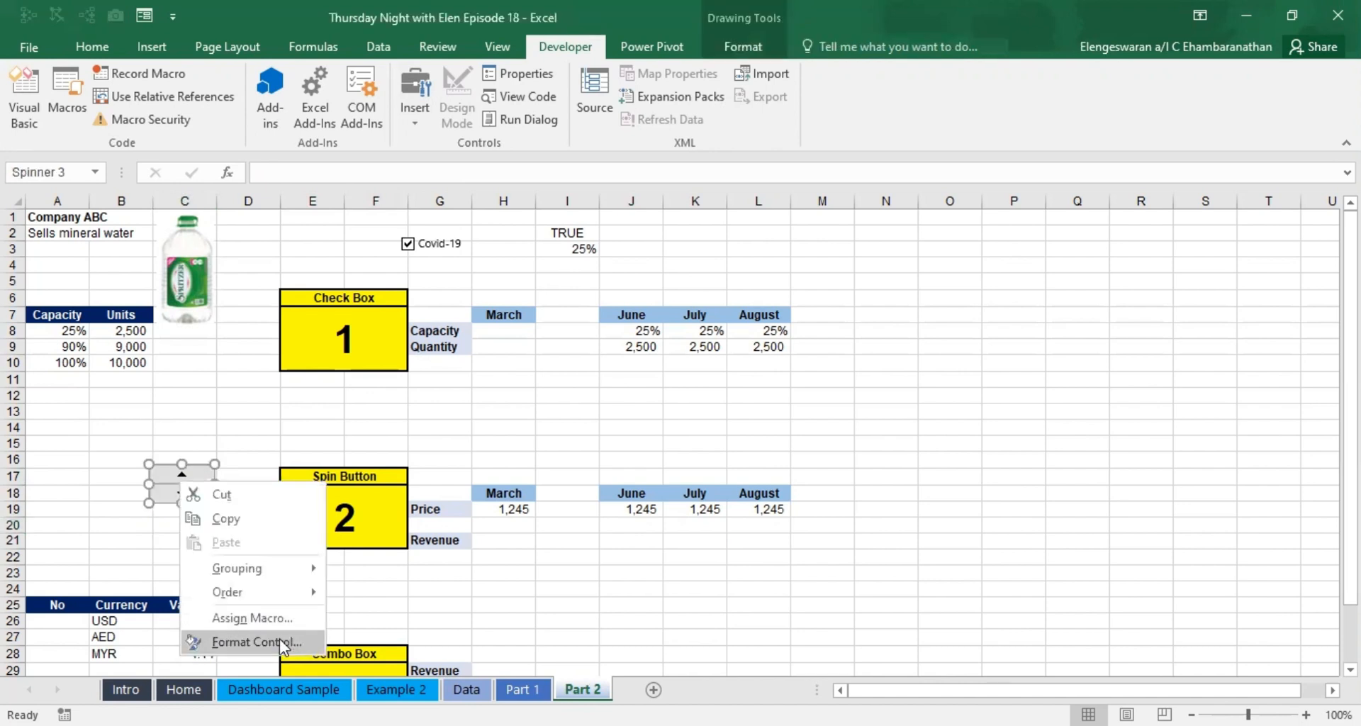
left_click(283, 642)
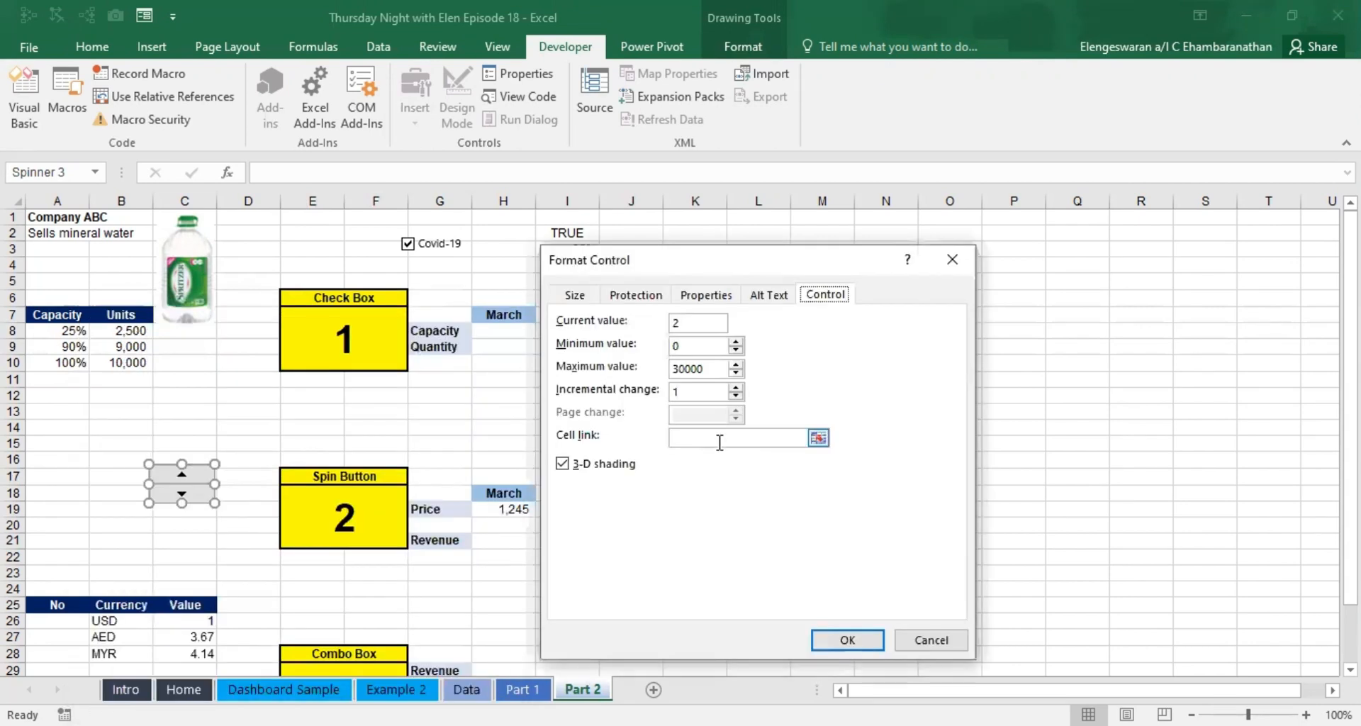
left_click(720, 441)
left_click(243, 442)
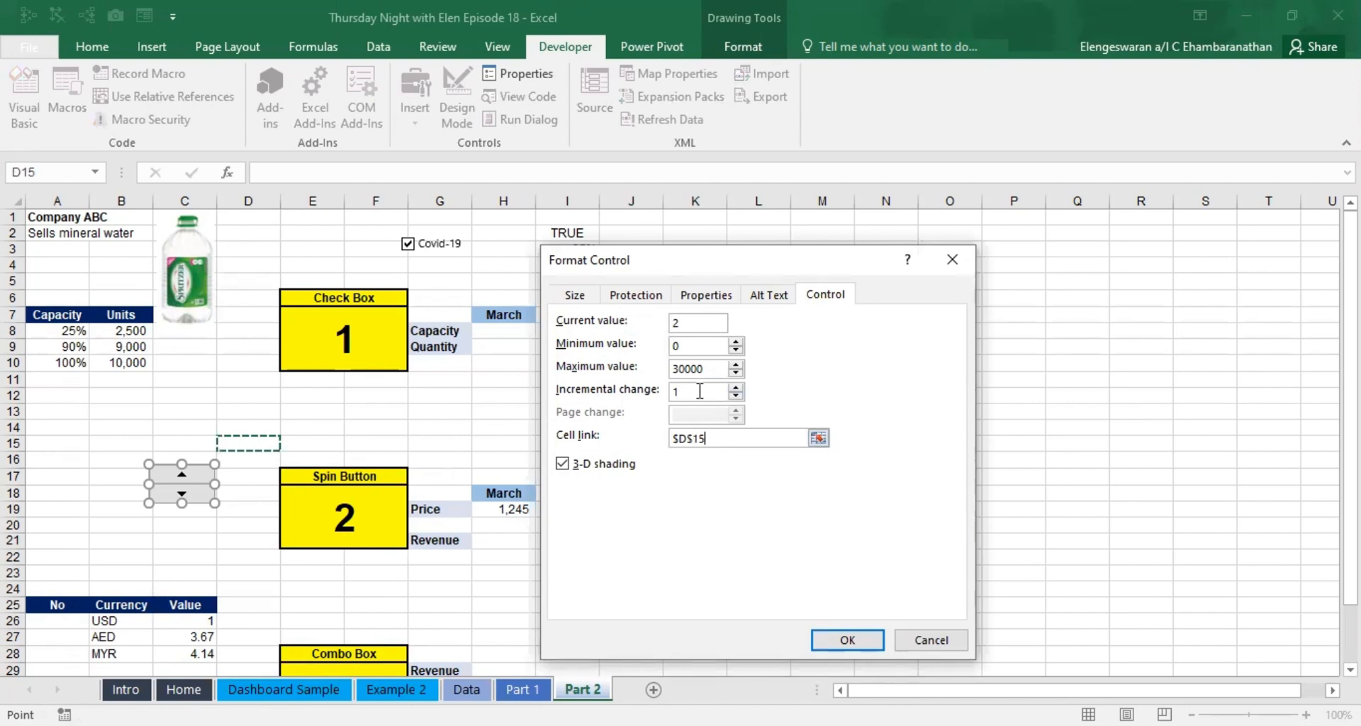
left_click_drag(700, 391, 653, 391)
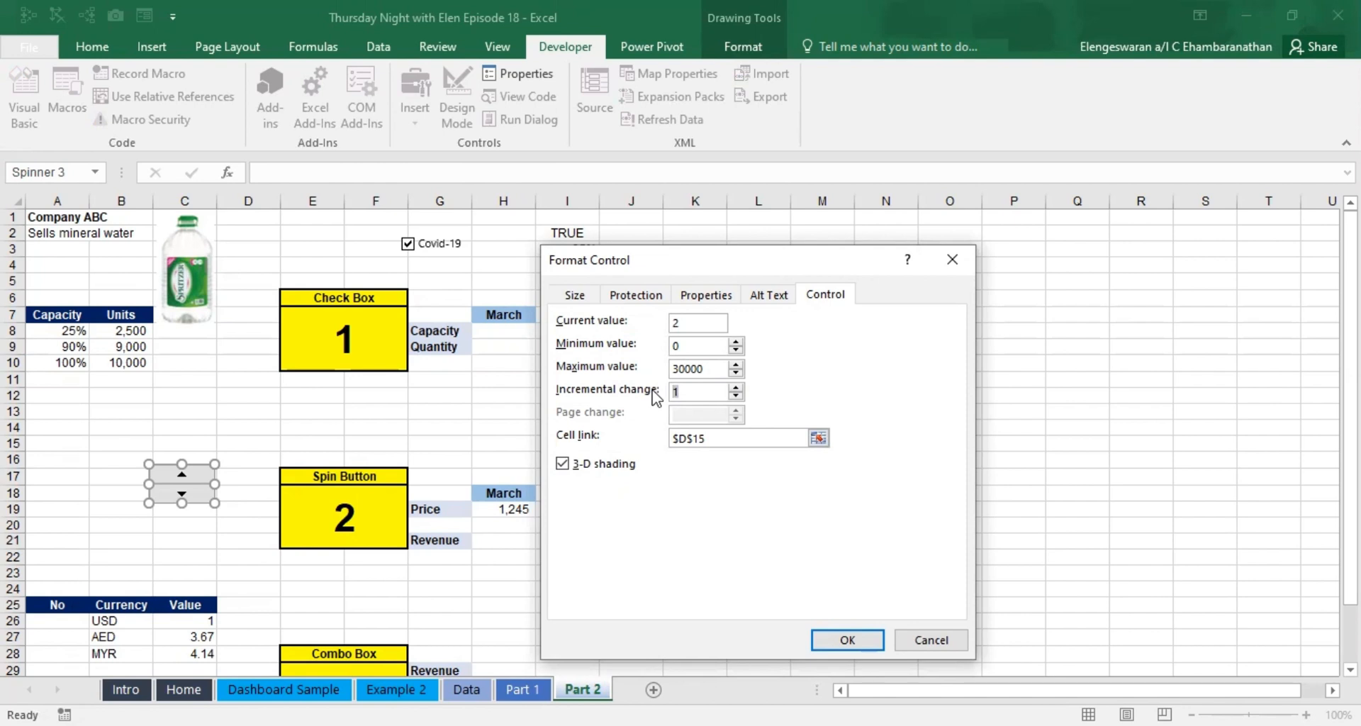
key("BackSpace")
type("10")
left_click(845, 642)
Step: Test the spin button by stepping the linked value in D15 up several times and back down once
left_click(106, 475)
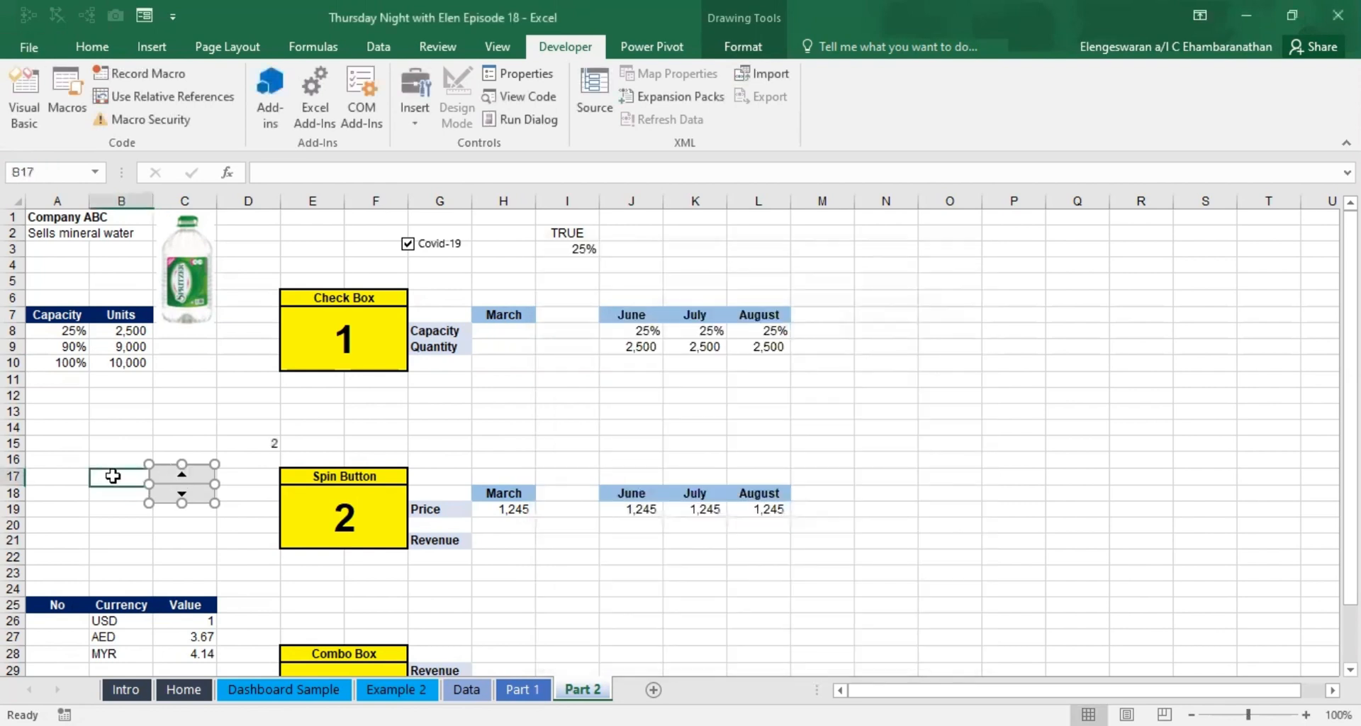
left_click(167, 478)
left_click(165, 477)
left_click(165, 477)
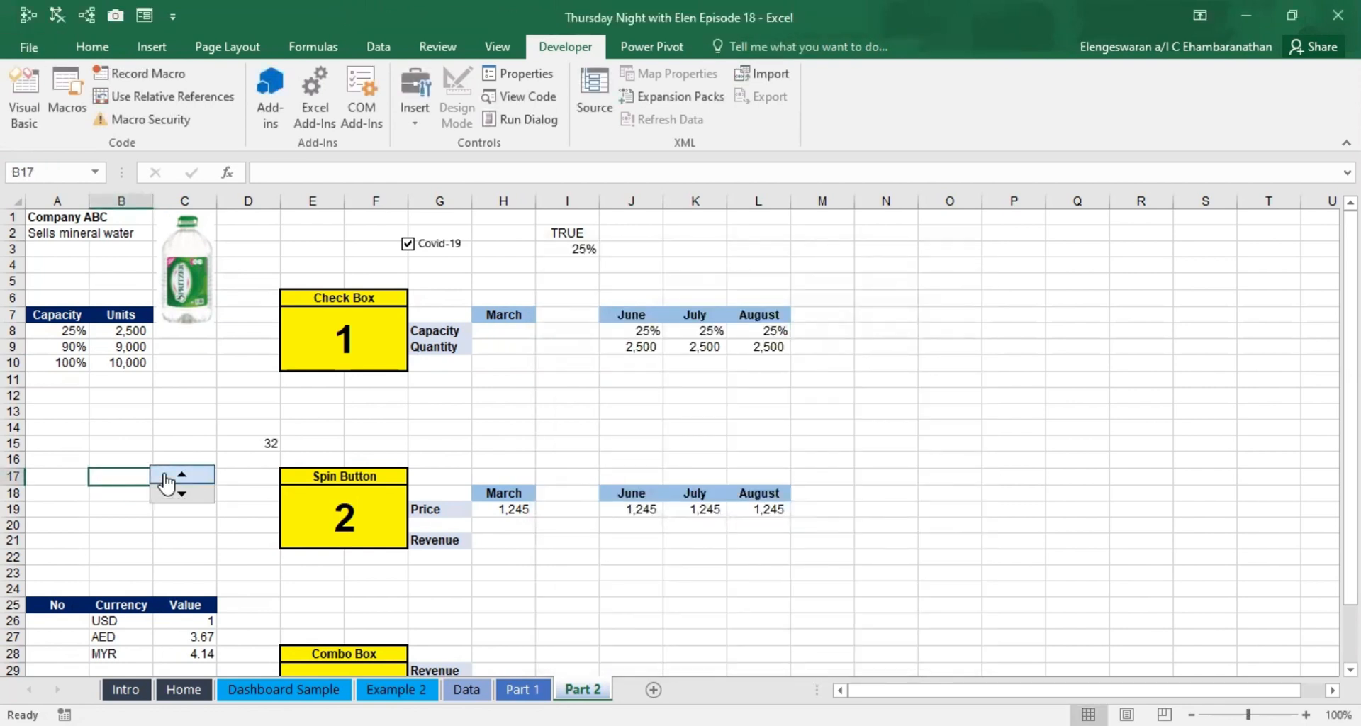
left_click(164, 476)
left_click(166, 478)
left_click(191, 494)
Step: Merge and center cells B17:B18 beside the spin button and align the merged cell's content to the middle
key("shift+Down")
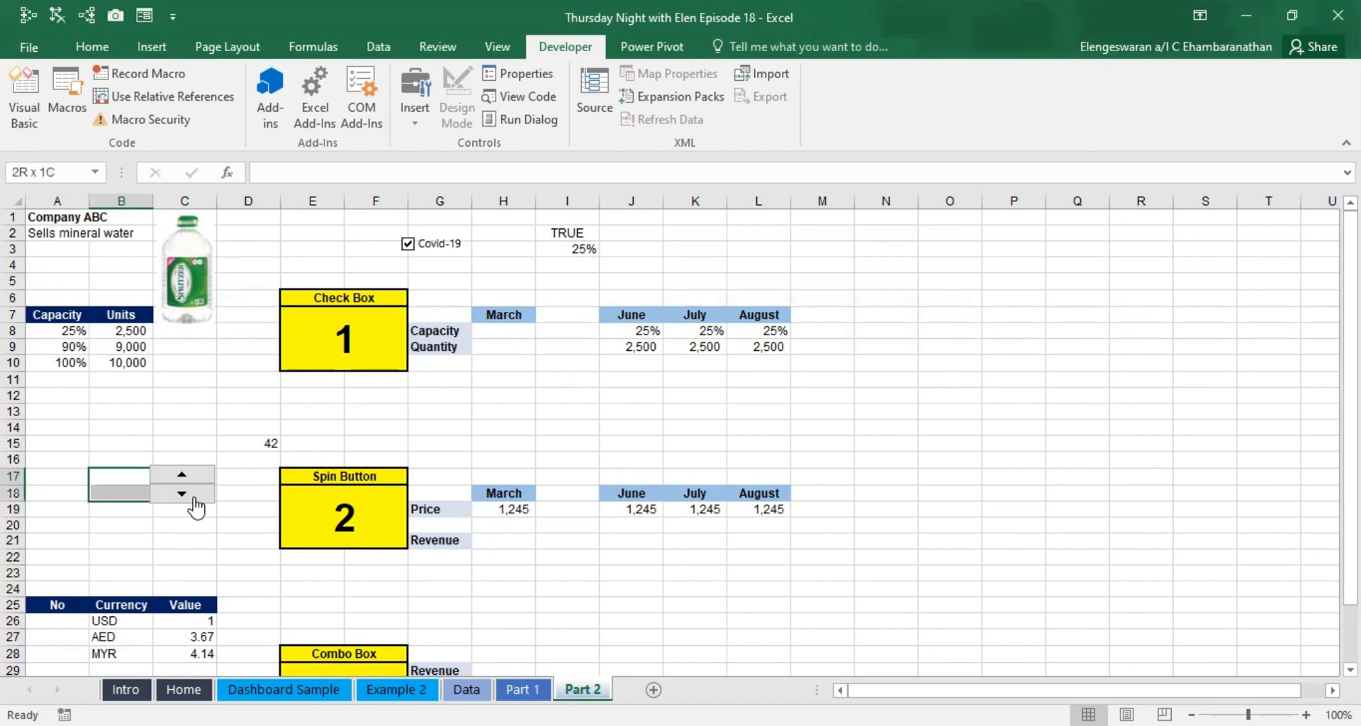
left_click(91, 50)
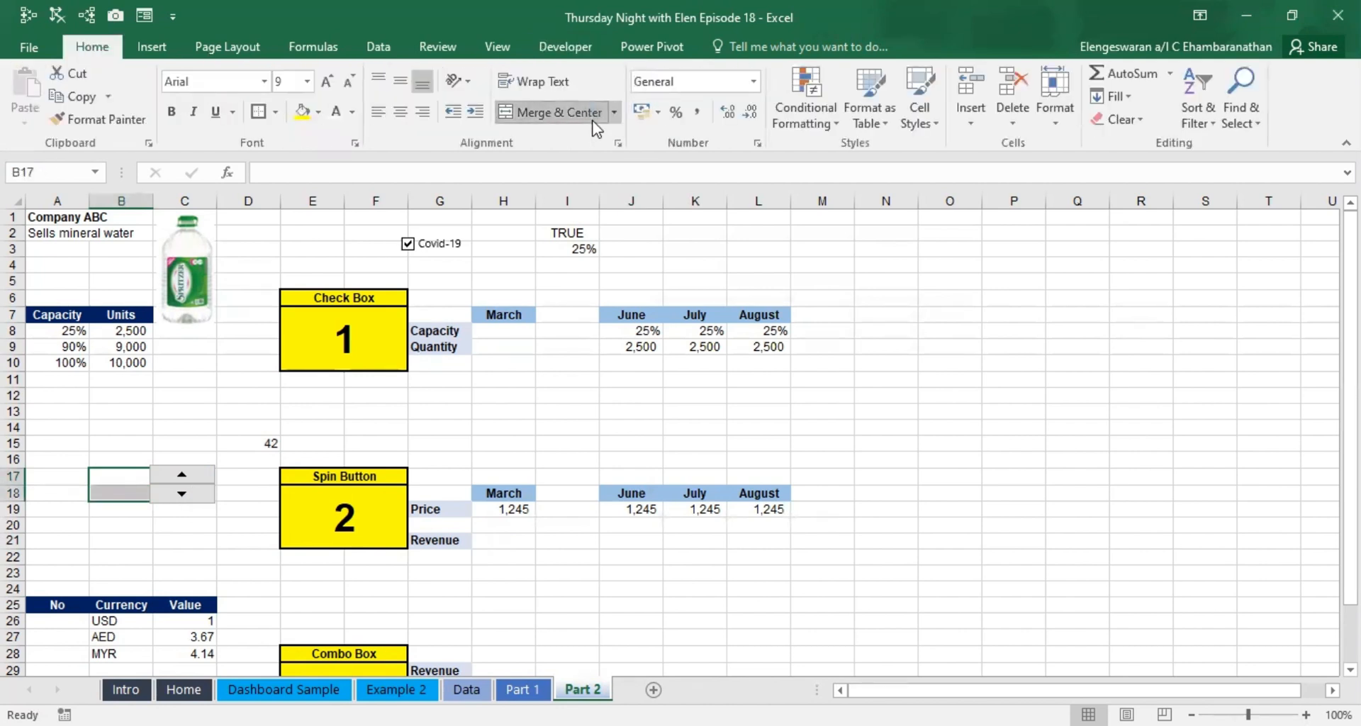
left_click(560, 112)
left_click(407, 91)
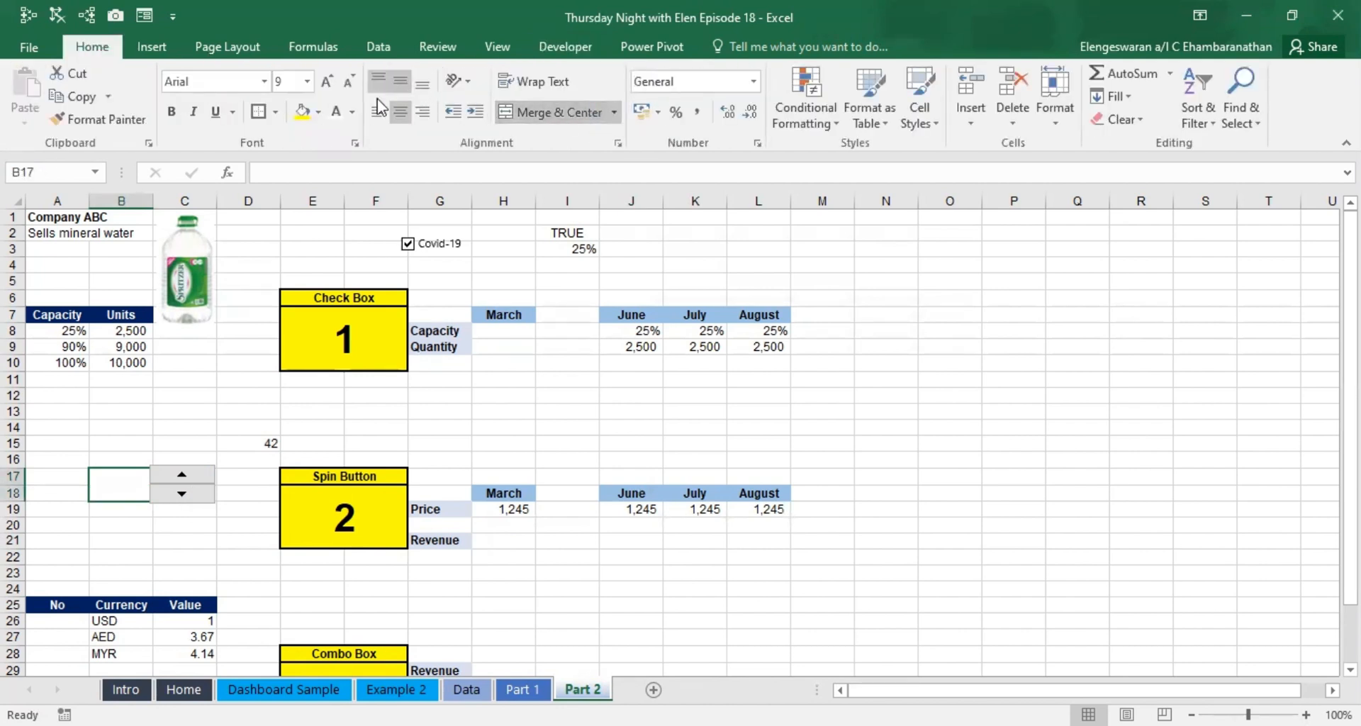
Step: Enter the formula =D15/1000 in the merged cell B17
type("=")
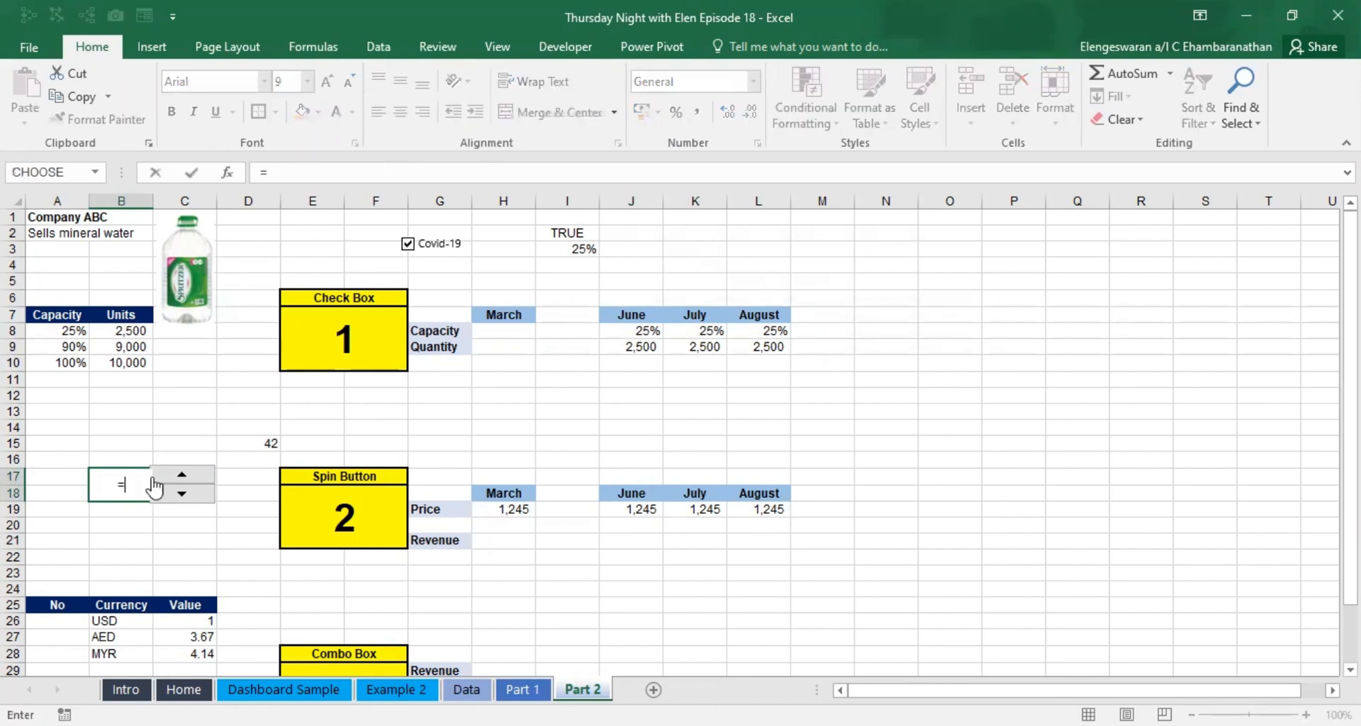
key("Up")
key("Up")
key("Right")
key("Right")
type("/1000")
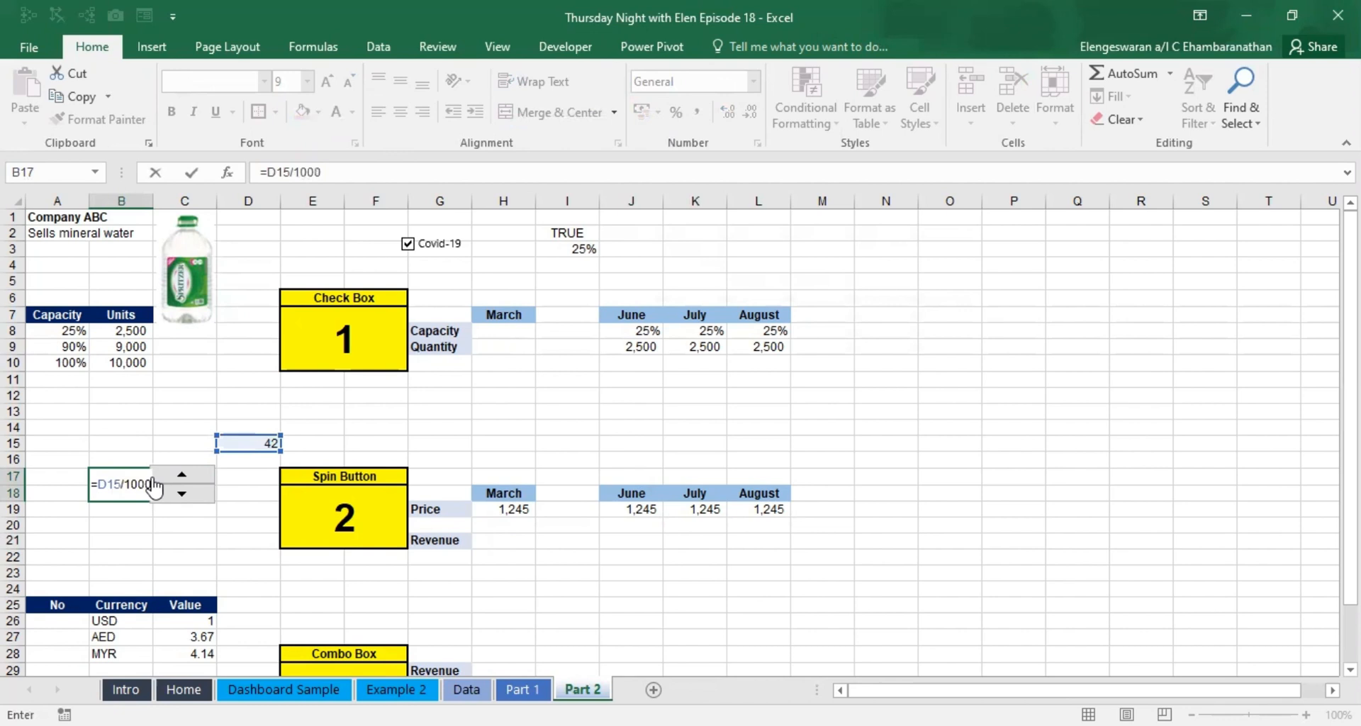
key("Return")
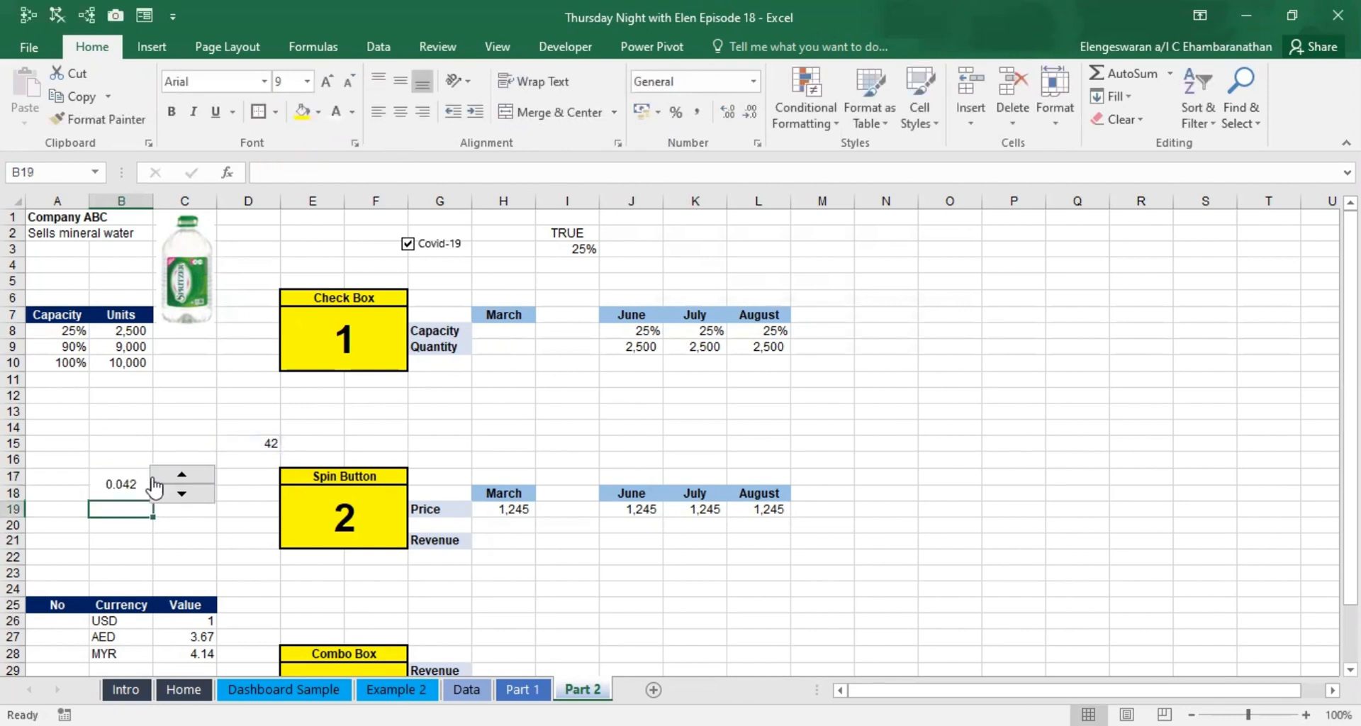
Step: Format B17 as a percentage and correct its formula to =D15/100
left_click(146, 486)
left_click(675, 113)
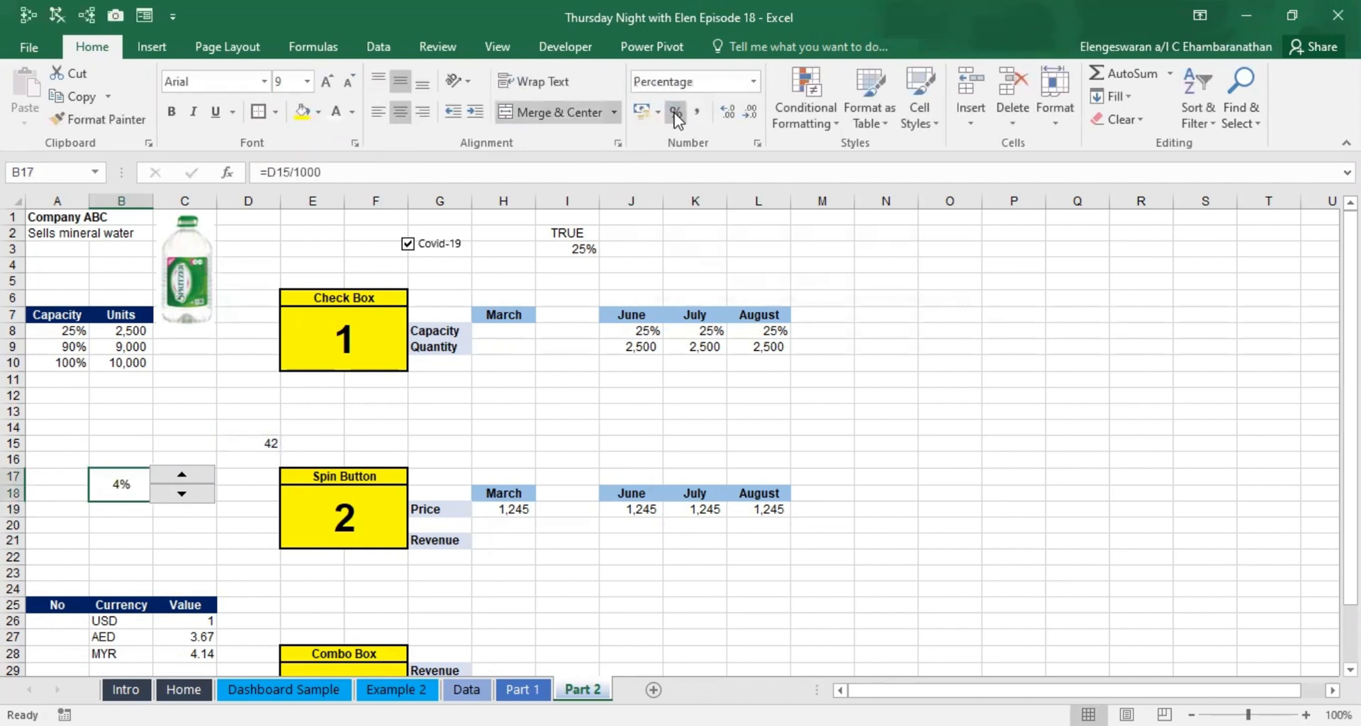
left_click(328, 172)
key("BackSpace")
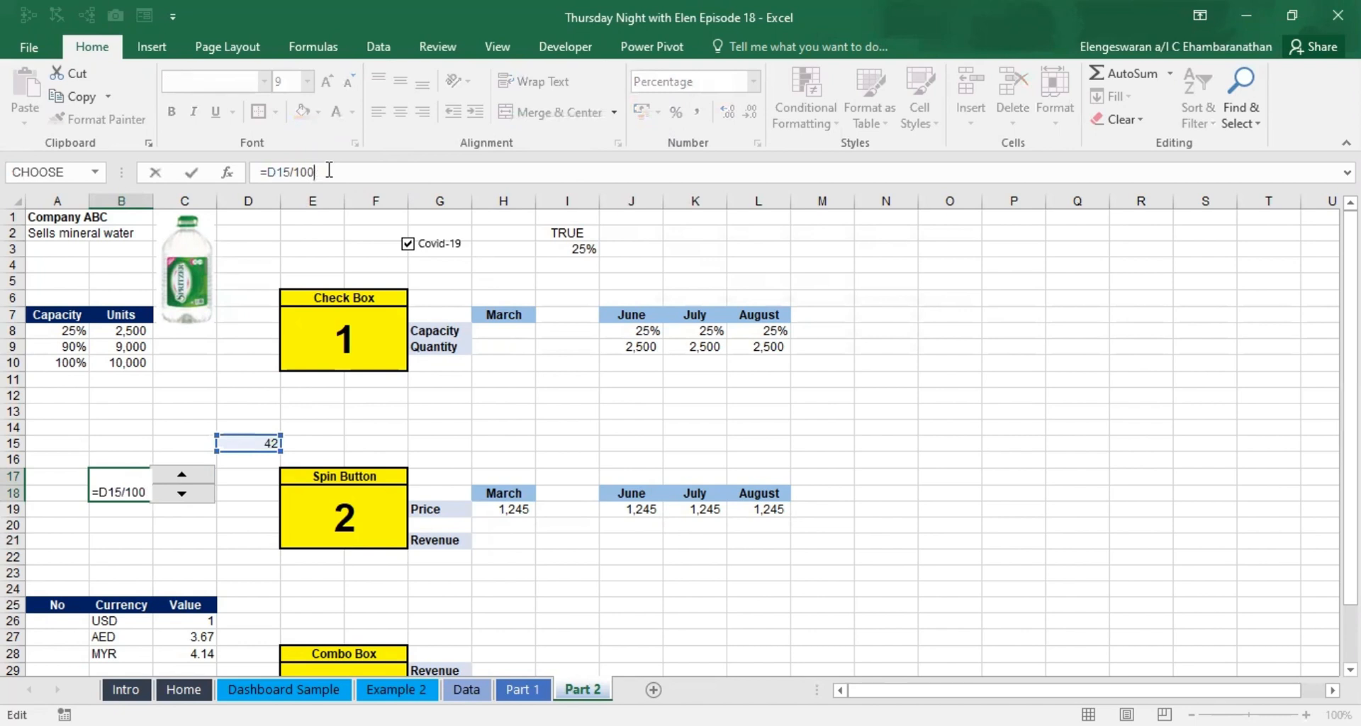
key("Return")
key("Up")
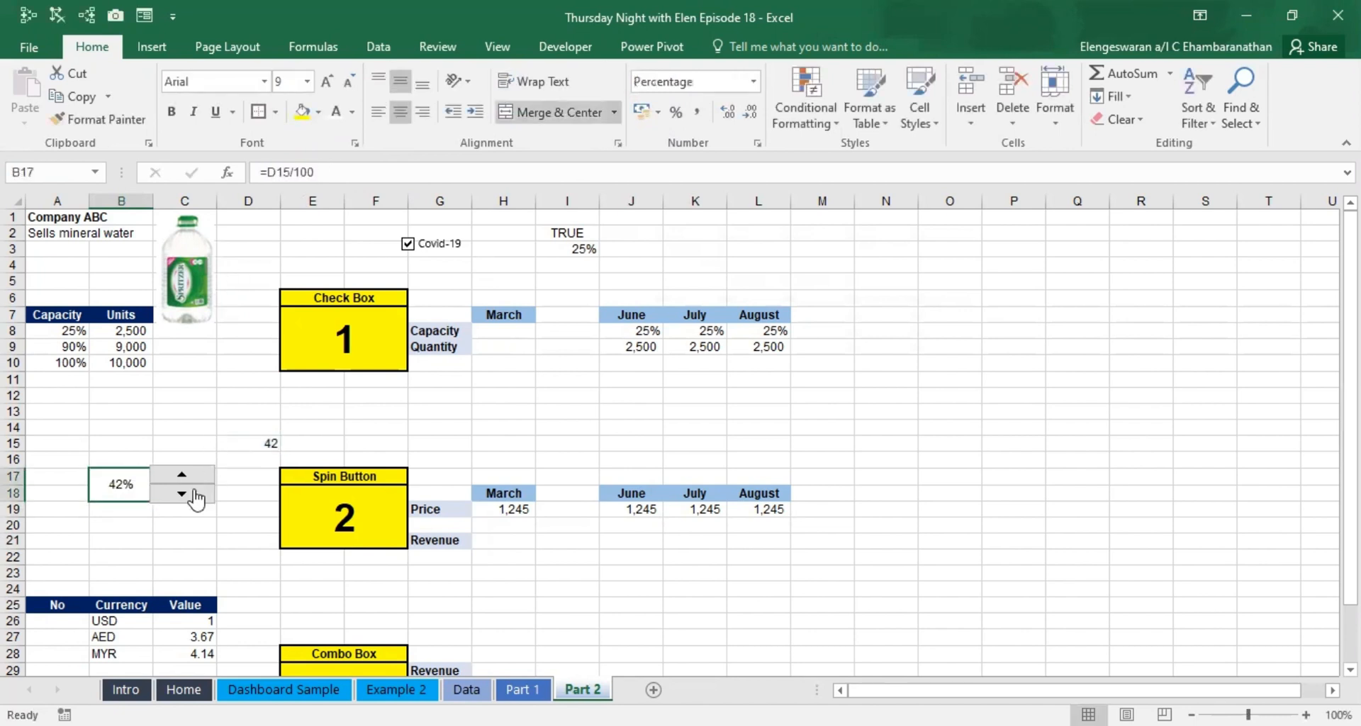
Step: Test the percentage in B17 by stepping the spin button down and up, leaving it at 22%
left_click(193, 494)
left_click(193, 494)
left_click(194, 494)
left_click(193, 494)
left_click(183, 478)
left_click(183, 481)
left_click(520, 510)
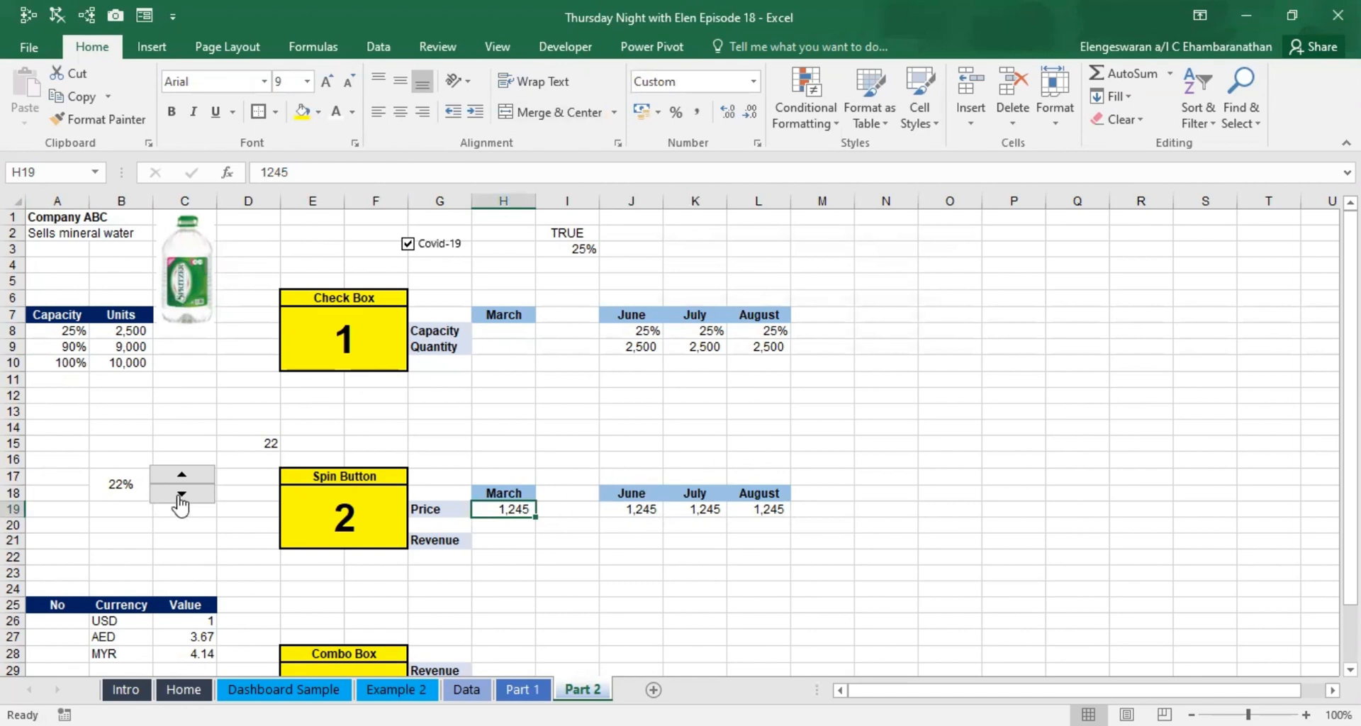
left_click(182, 494)
left_click(183, 475)
Step: Replace the June price formula in J19 with =H19*(1+$B$17)
key("Right")
key("Right")
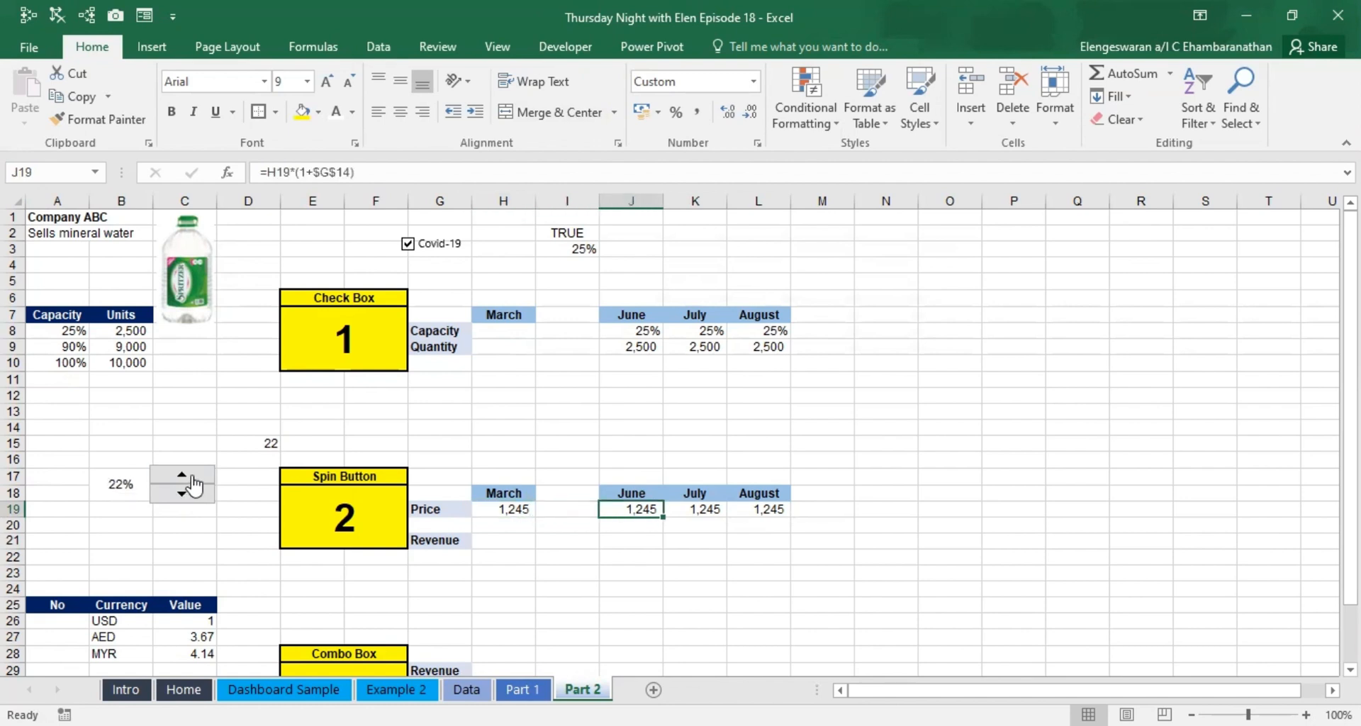
type("=")
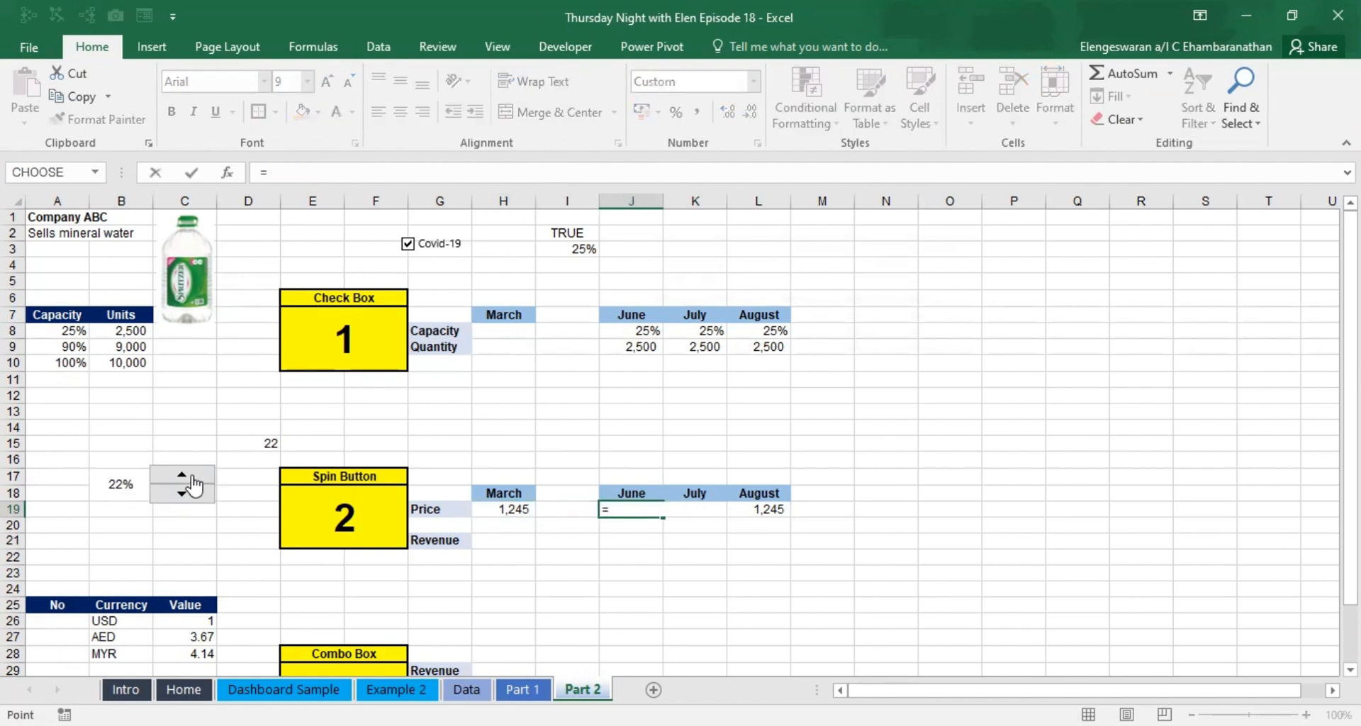
key("Left")
key("Left")
type("*")
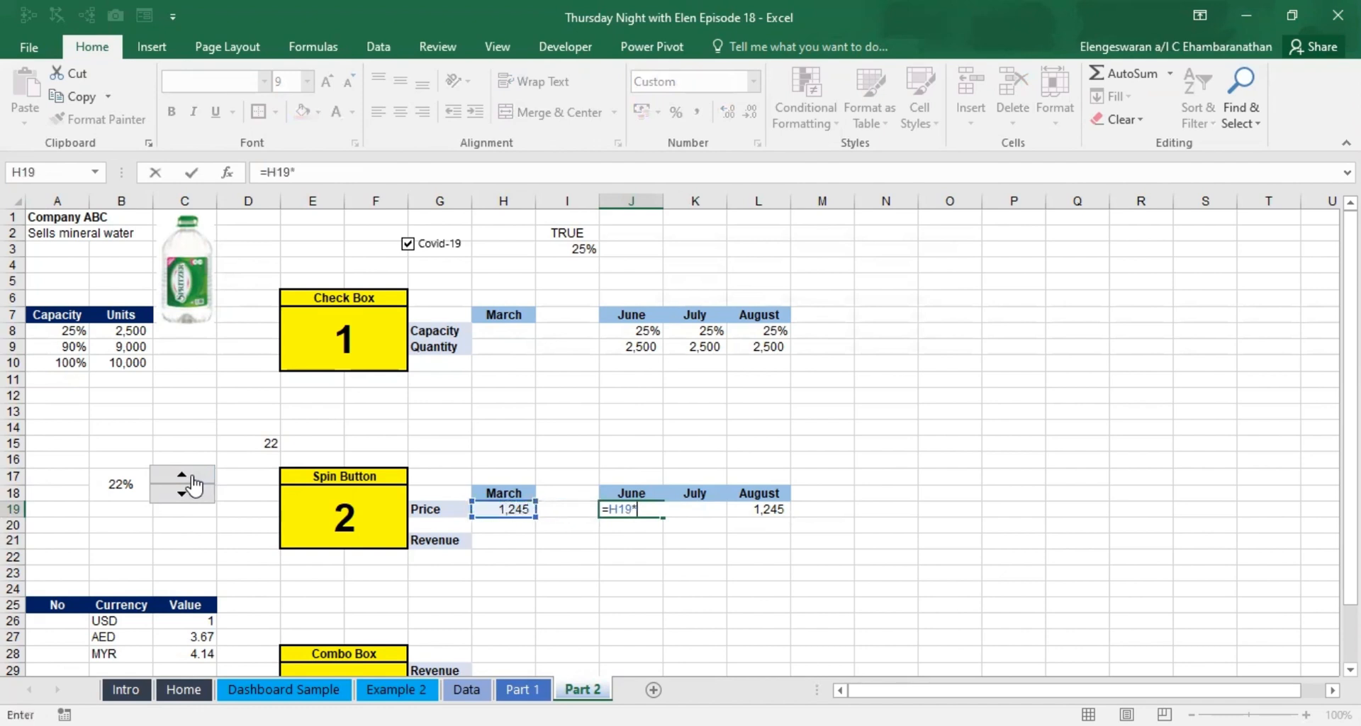
type("(1+")
key("F4")
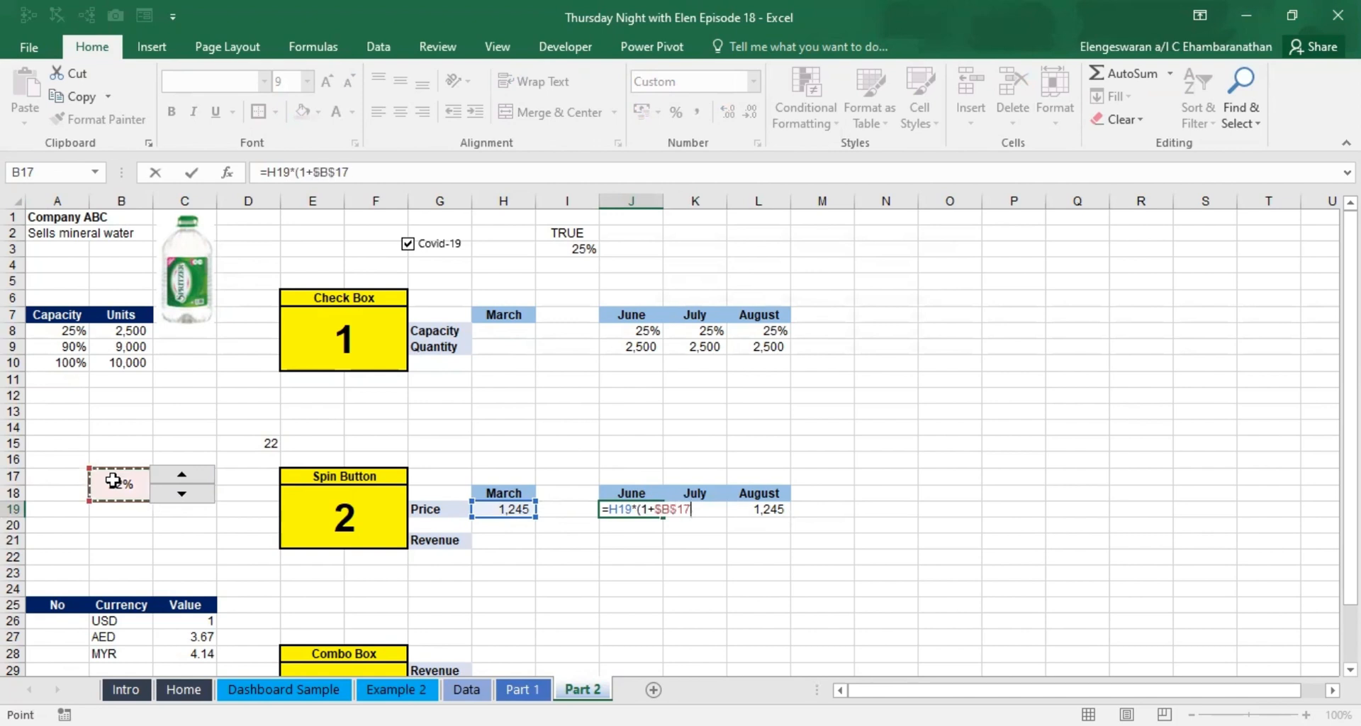
type(")")
key("Return")
Step: Fill the June price formula into July's K19 and change its base reference so it reads =J19*(1+$B$17)
key("Right")
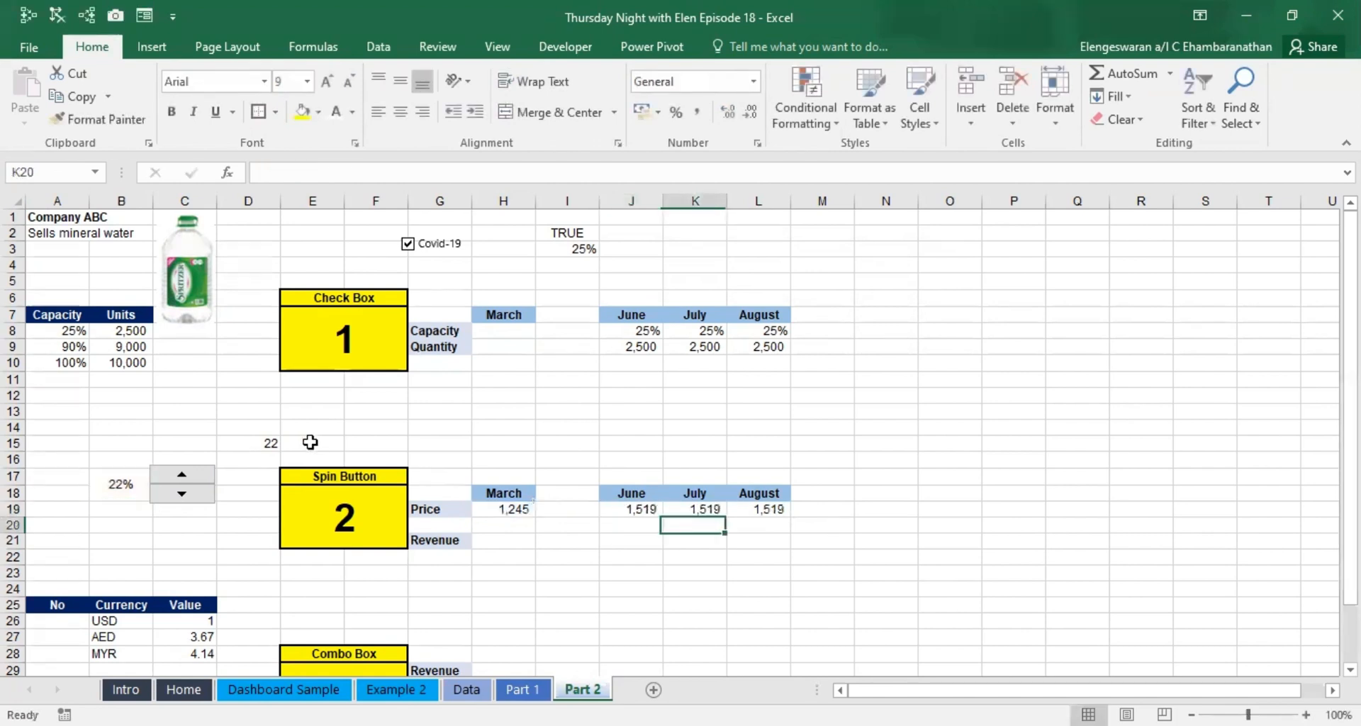
key("Up")
key("ctrl+r")
key("F2")
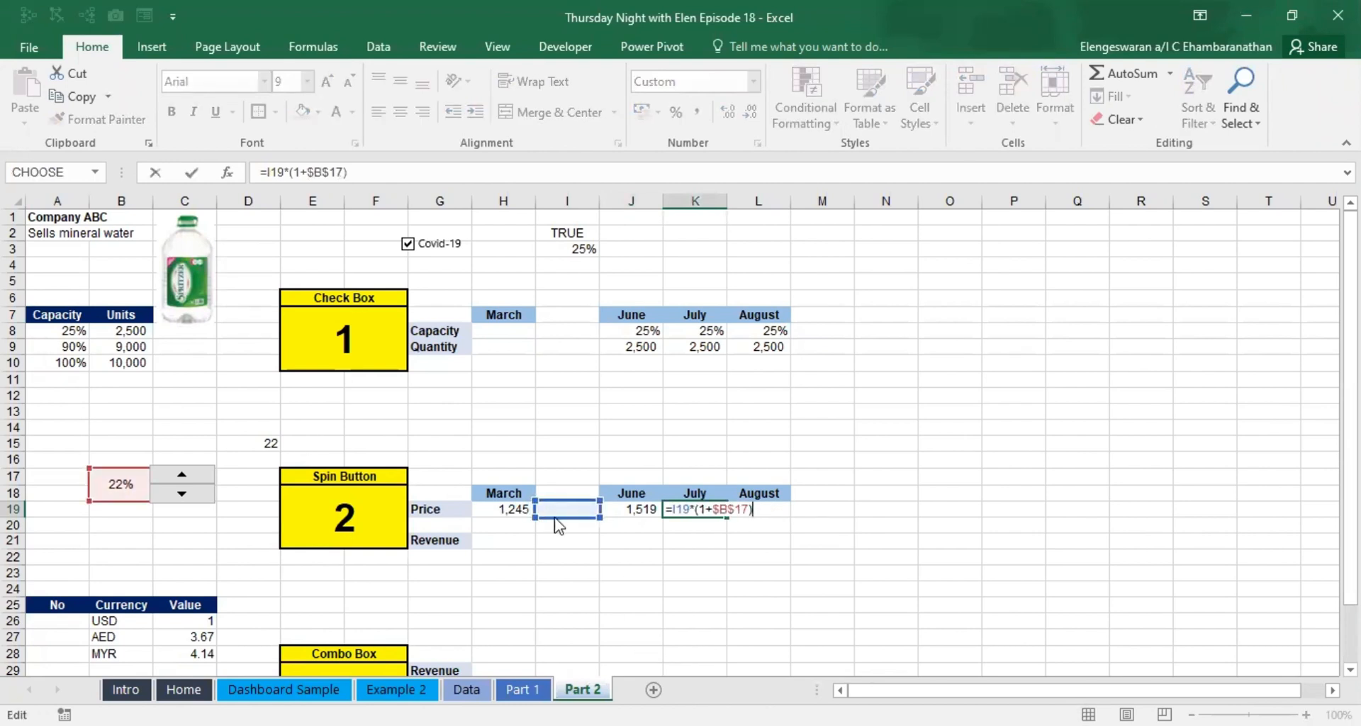
left_click_drag(555, 516, 623, 516)
key("Return")
key("Up")
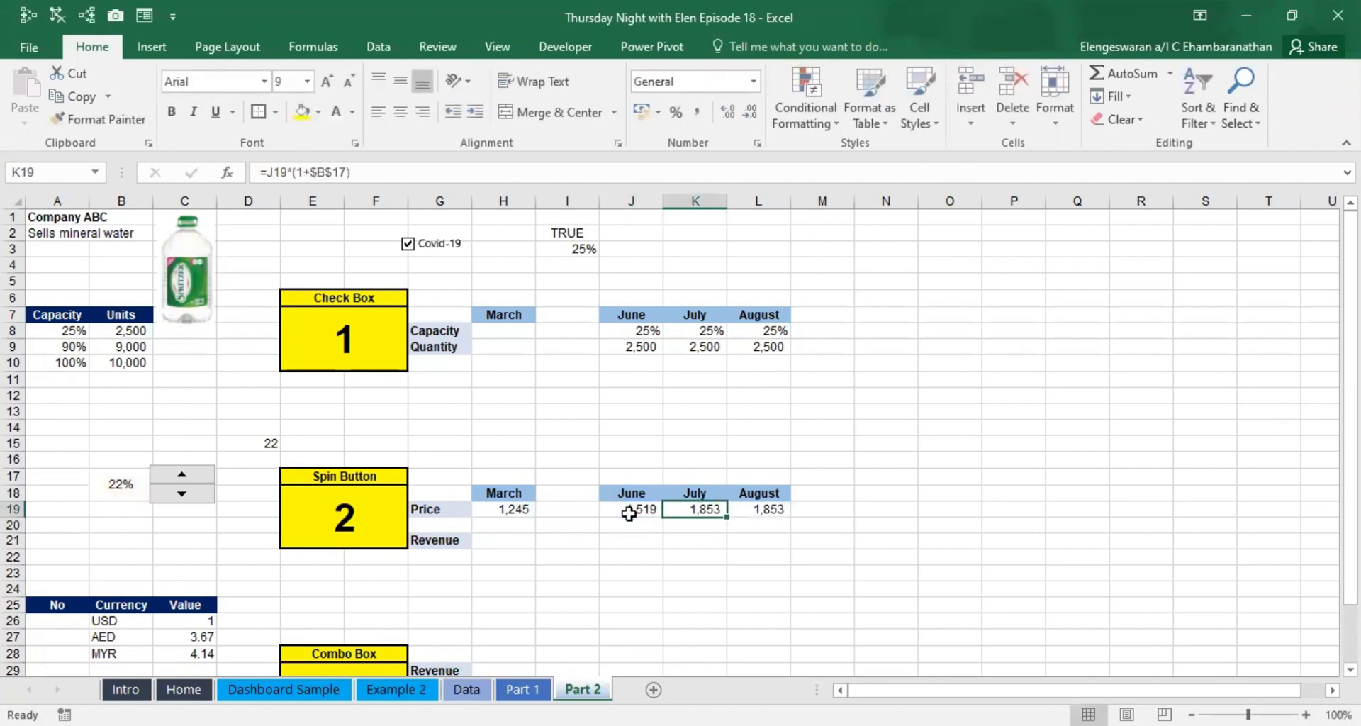
Step: Check the August price formula in L19 and replace it by filling the July formula across from K19
key("Right")
key("F2")
key("Escape")
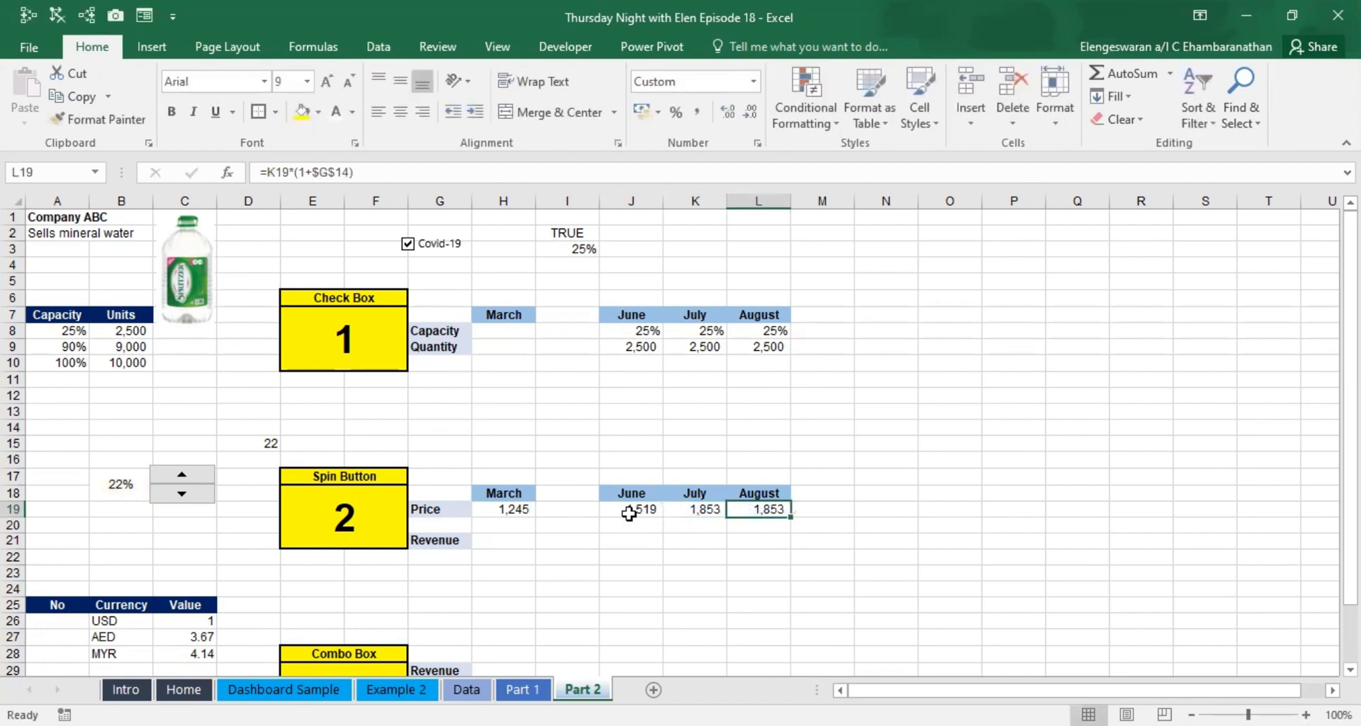
key("Left")
key("shift+Right")
key("ctrl+r")
Step: Test the price formulas by stepping the spin button down to 2% and then up to 52%
left_click(629, 513)
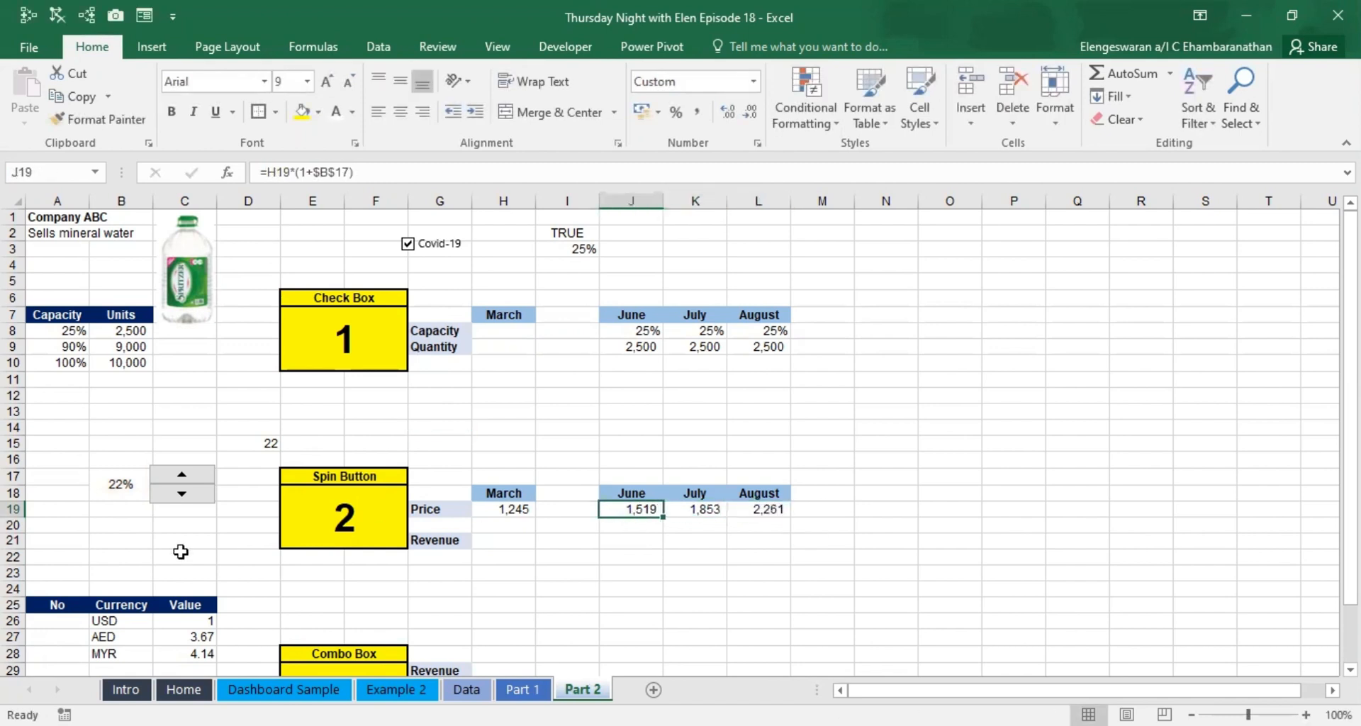
left_click(177, 497)
left_click(177, 496)
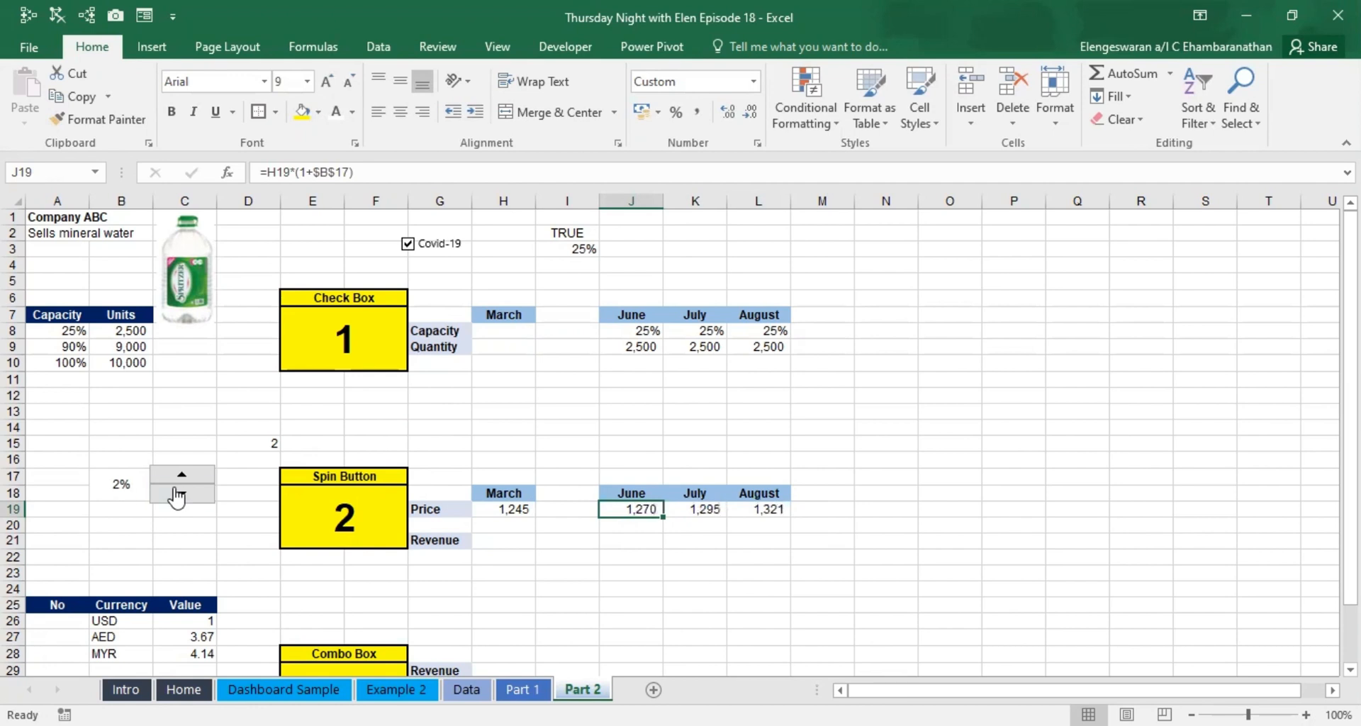
left_click(179, 476)
left_click(180, 476)
left_click(179, 476)
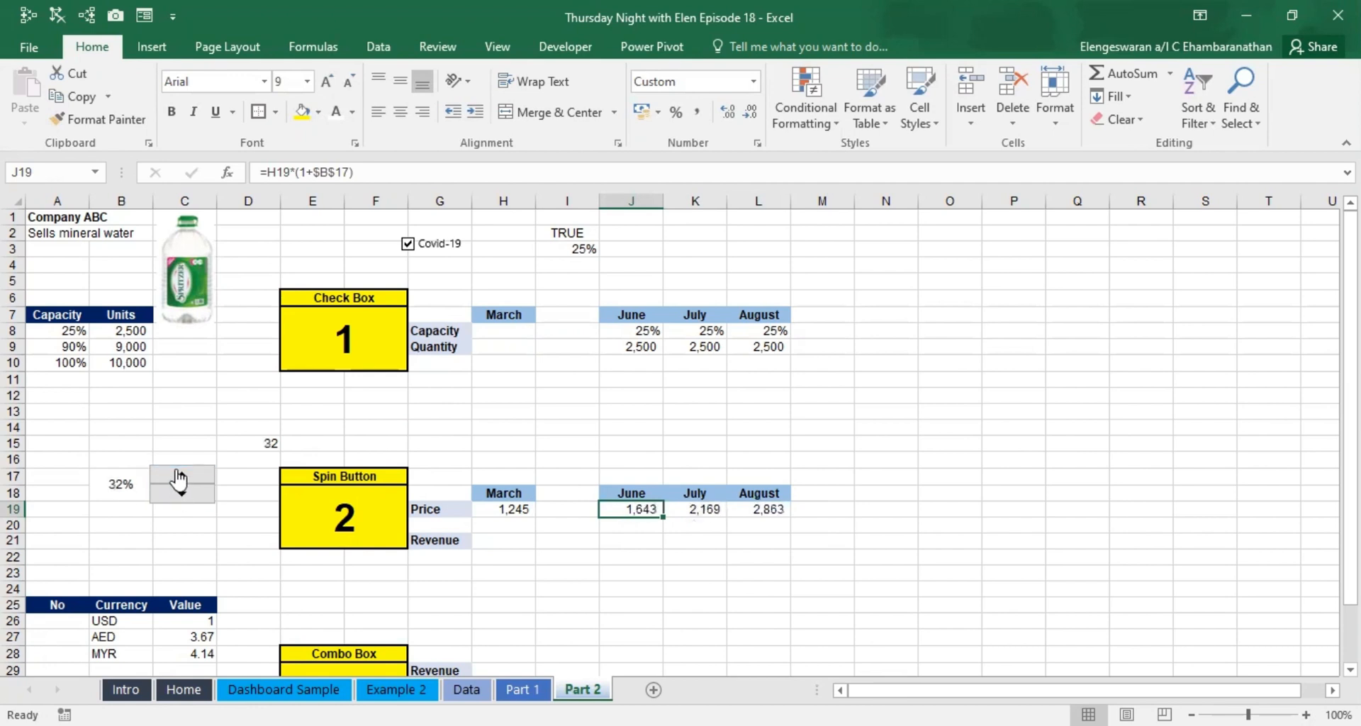
left_click(180, 476)
left_click(180, 477)
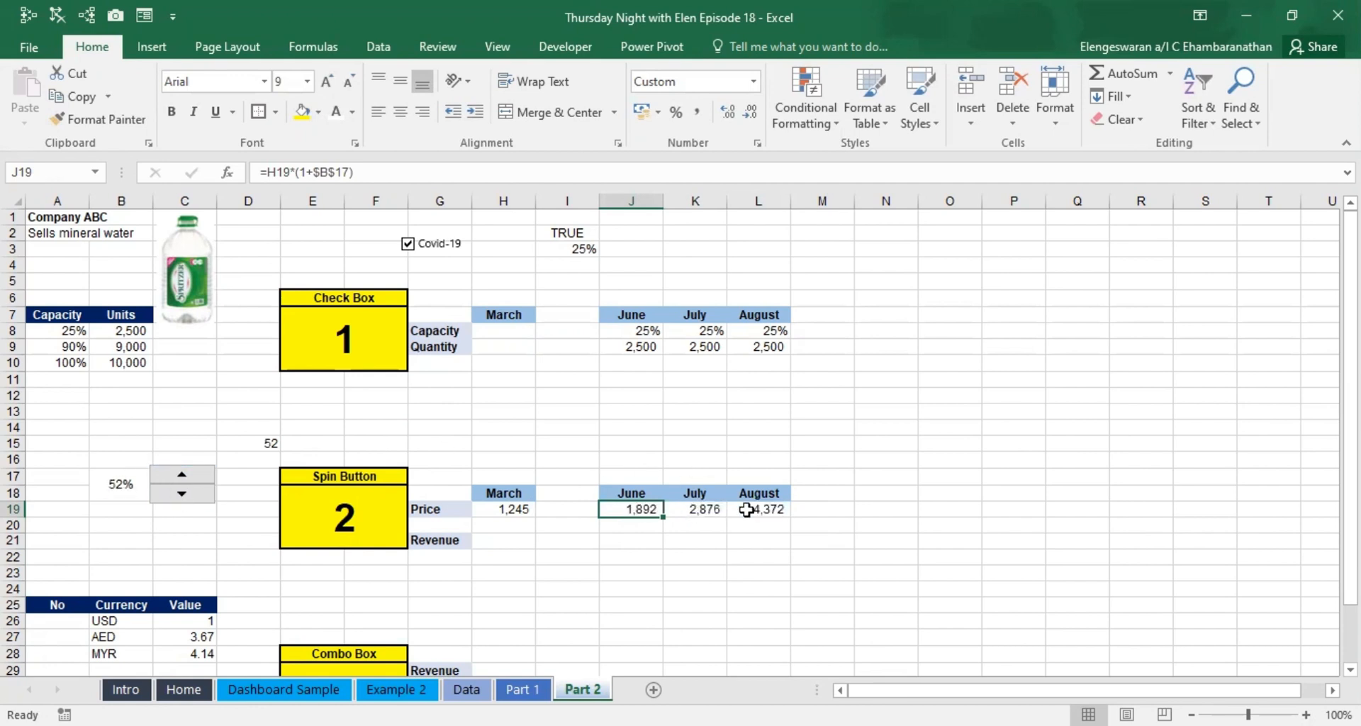
Step: Select the June to August prices, J19:L19, and step the spin button up, down to 32%, and back up to 72%
left_click_drag(783, 509, 619, 515)
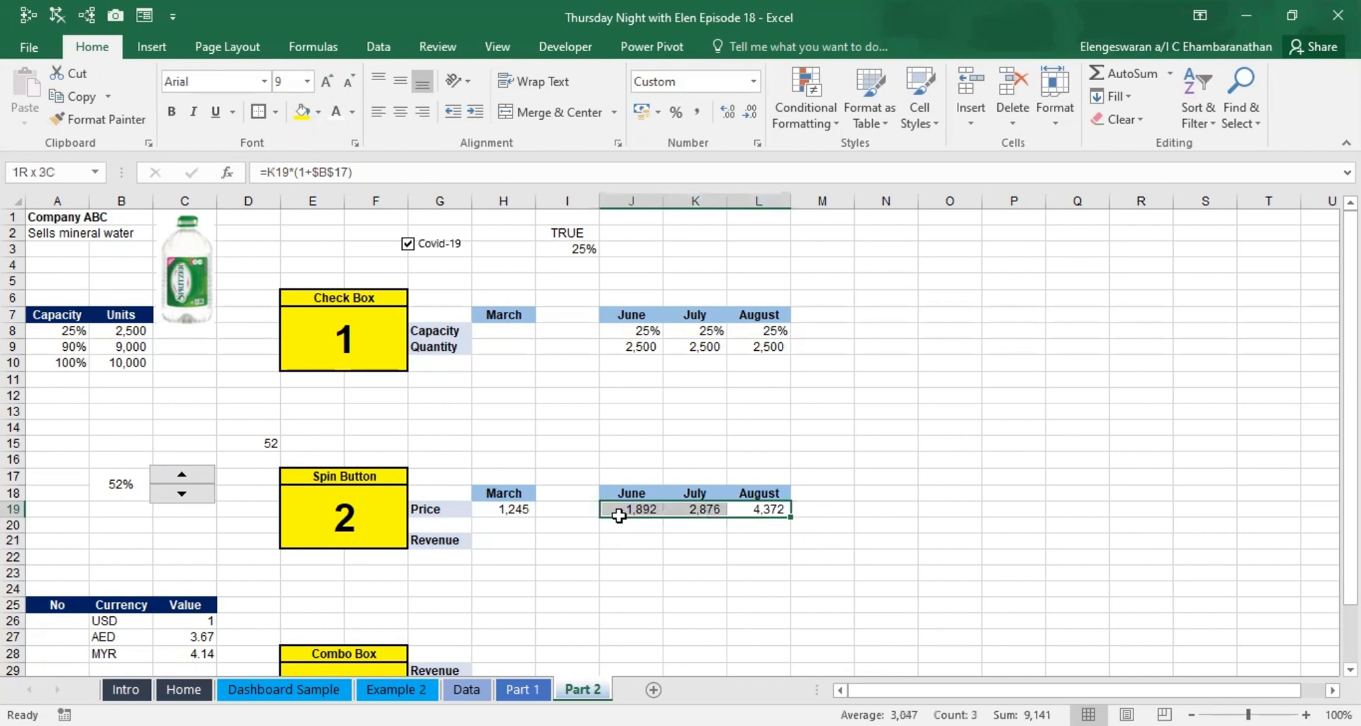
left_click(166, 473)
left_click(166, 472)
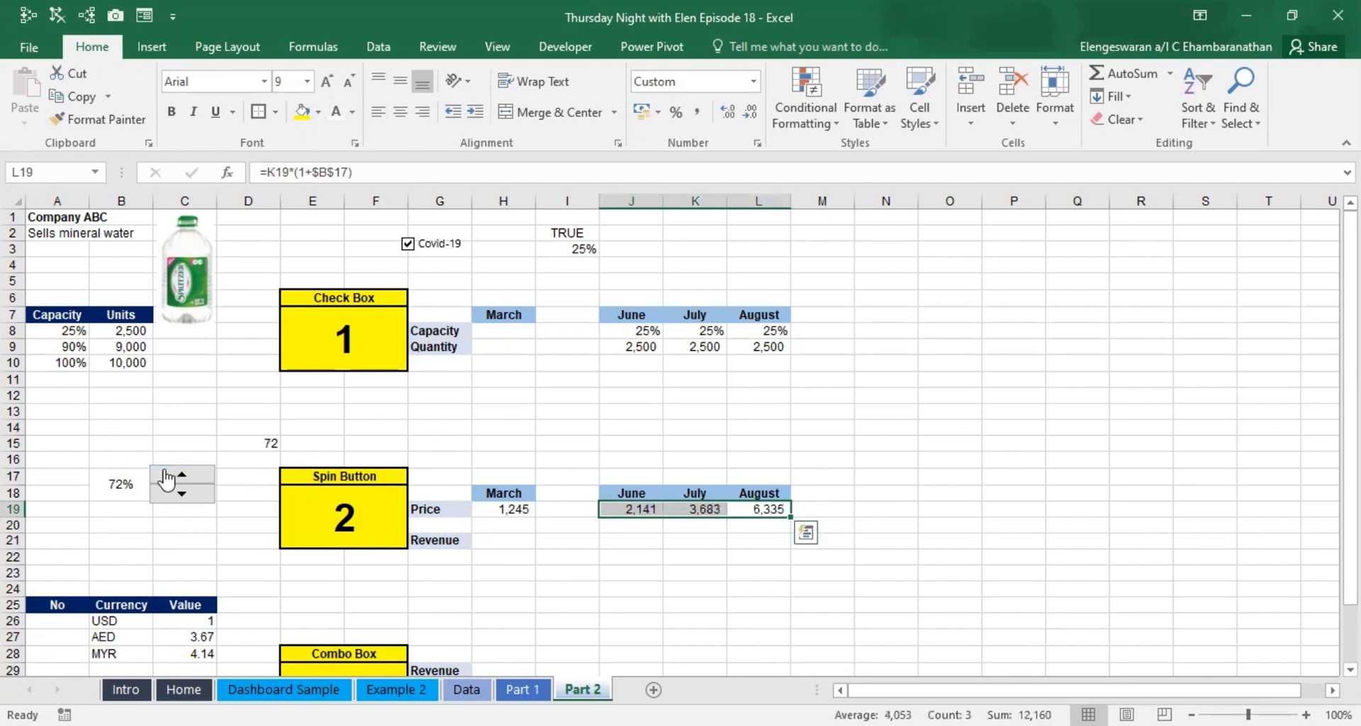
left_click(165, 472)
left_click(176, 497)
left_click(177, 496)
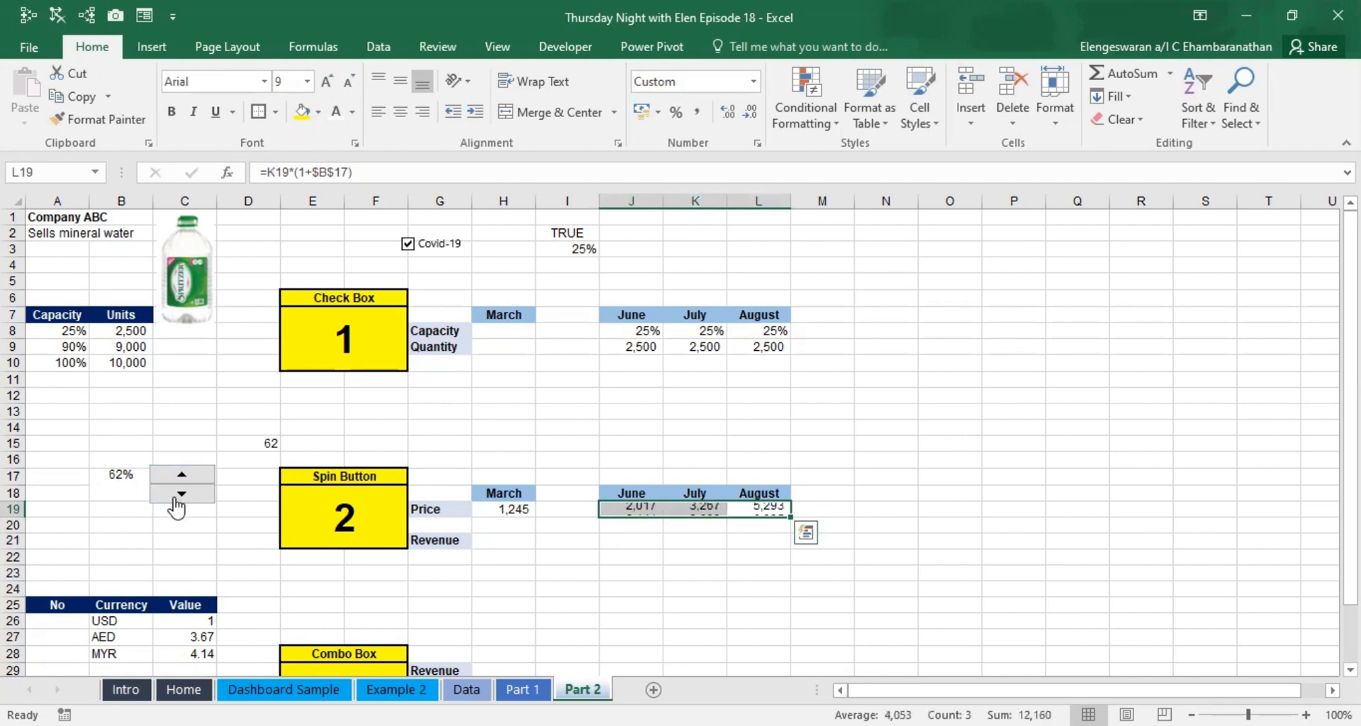
left_click(176, 496)
left_click(177, 497)
left_click(176, 497)
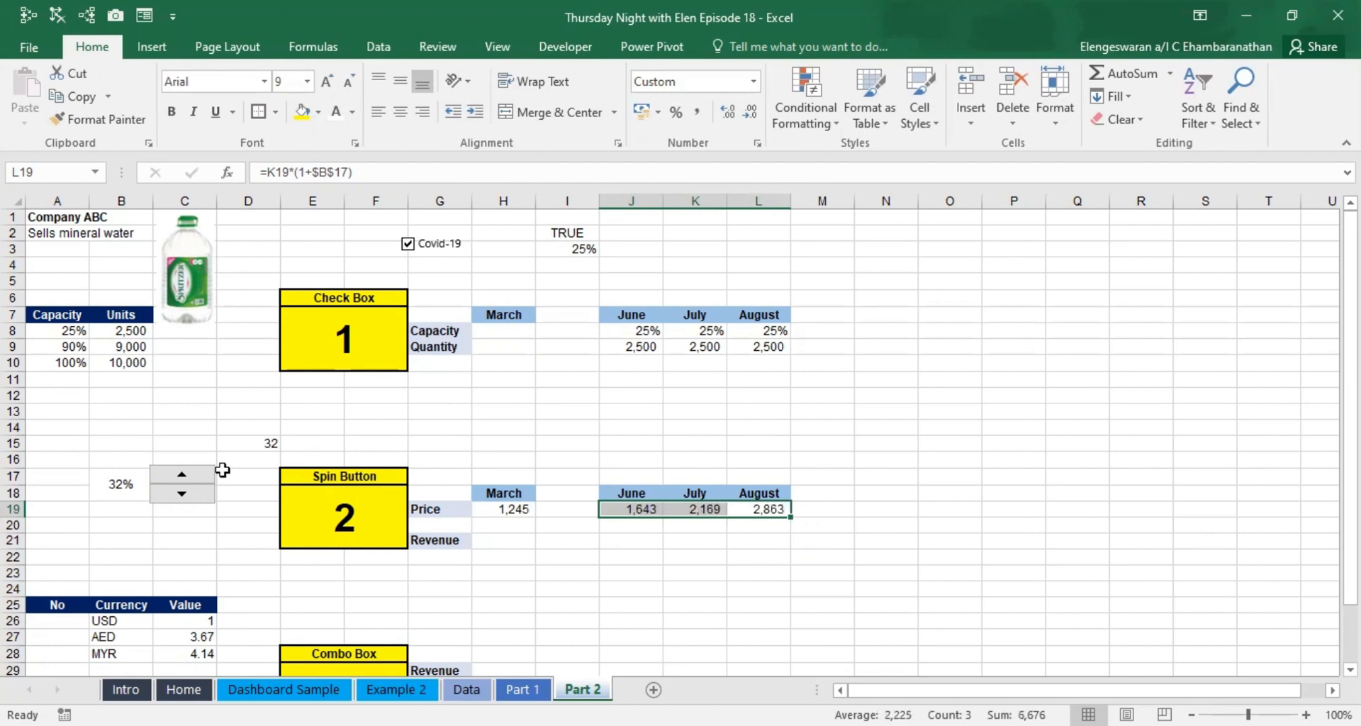
left_click(192, 474)
left_click(192, 474)
left_click(191, 473)
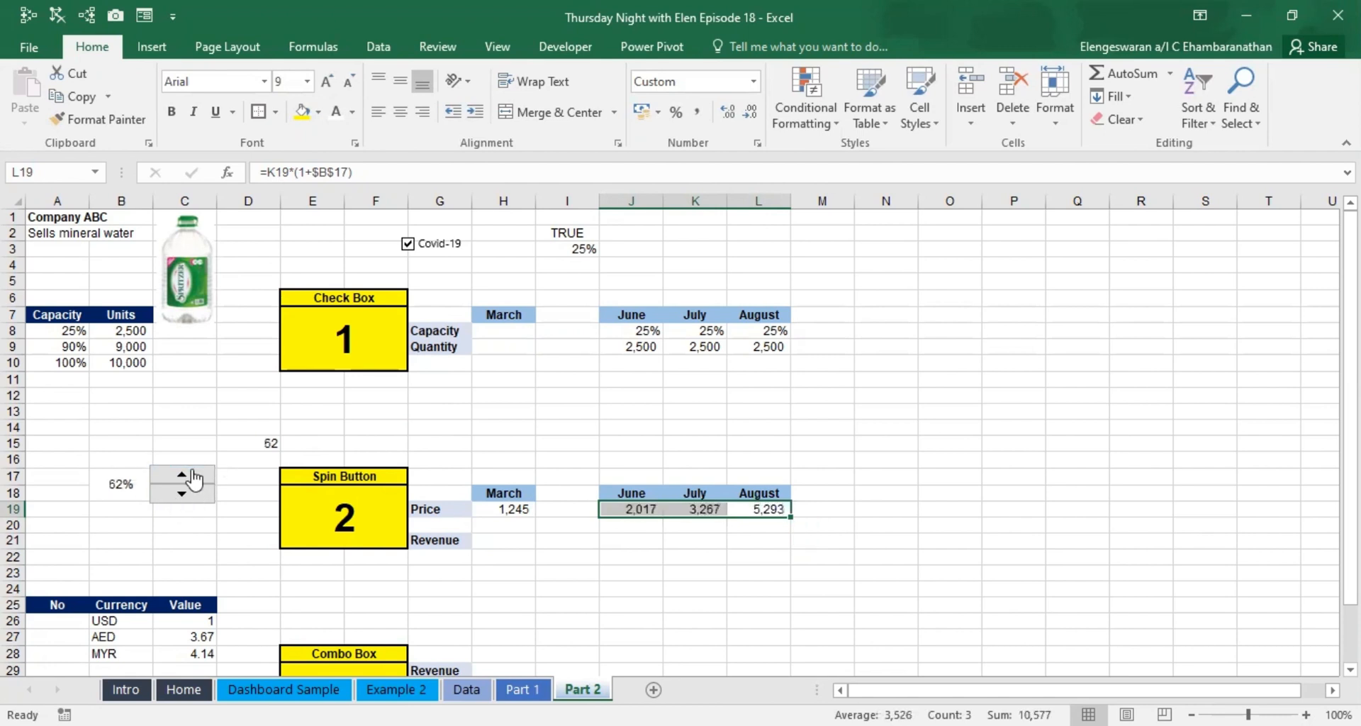
left_click(192, 474)
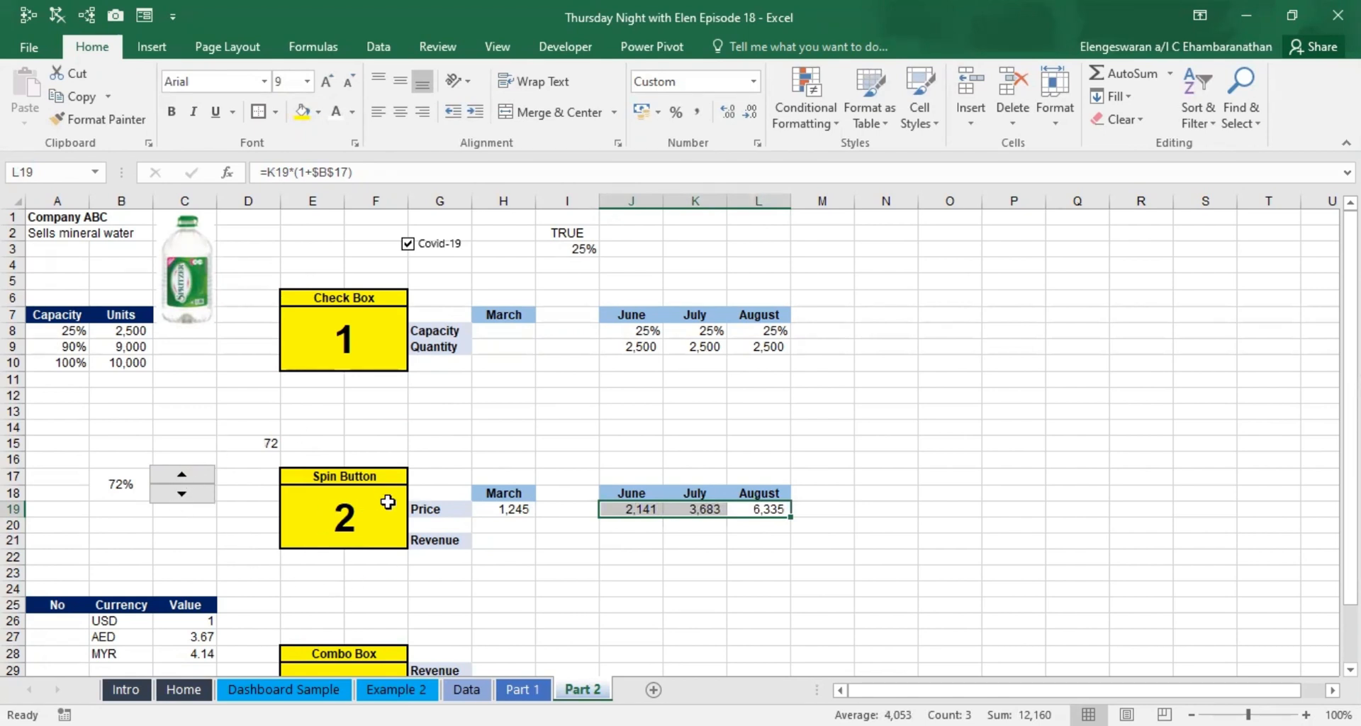
Step: Enter the note Q x Price in H22, below the March cell of the spin button section's Revenue row
scroll(388, 502, "down", 1)
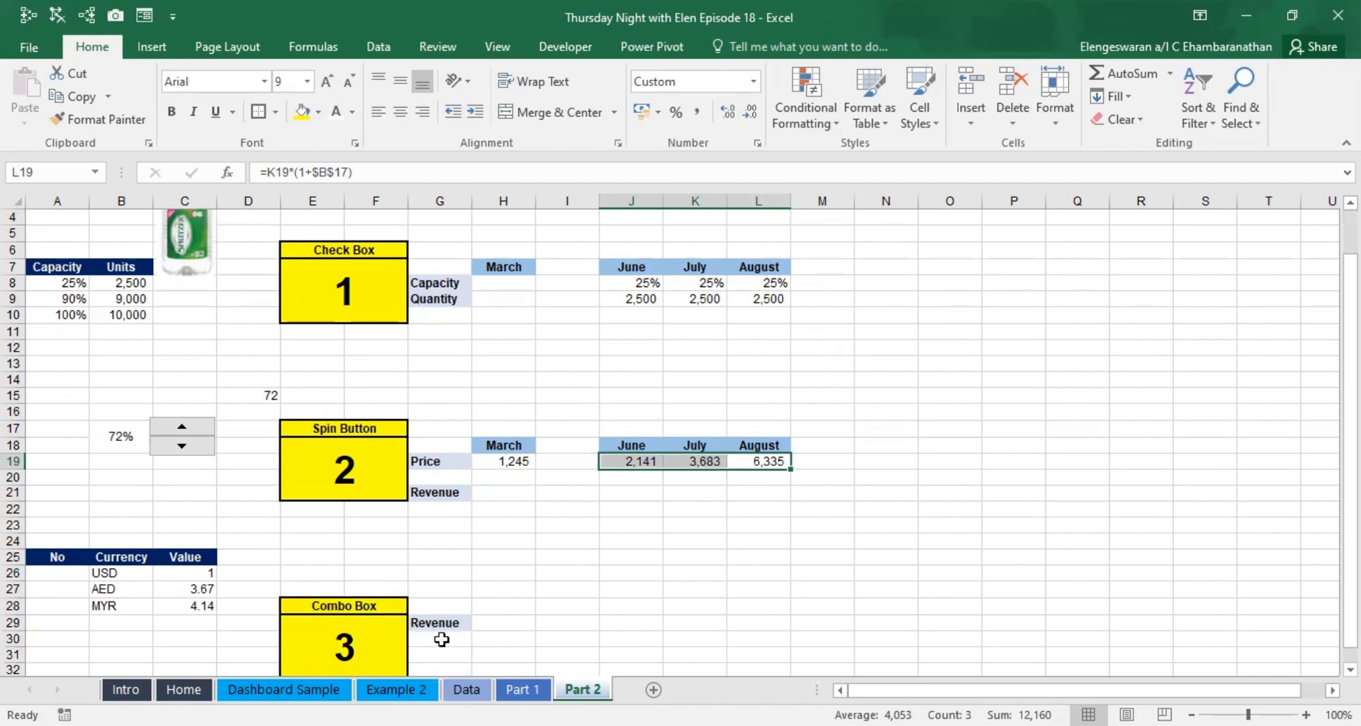
left_click(417, 491)
key("Right")
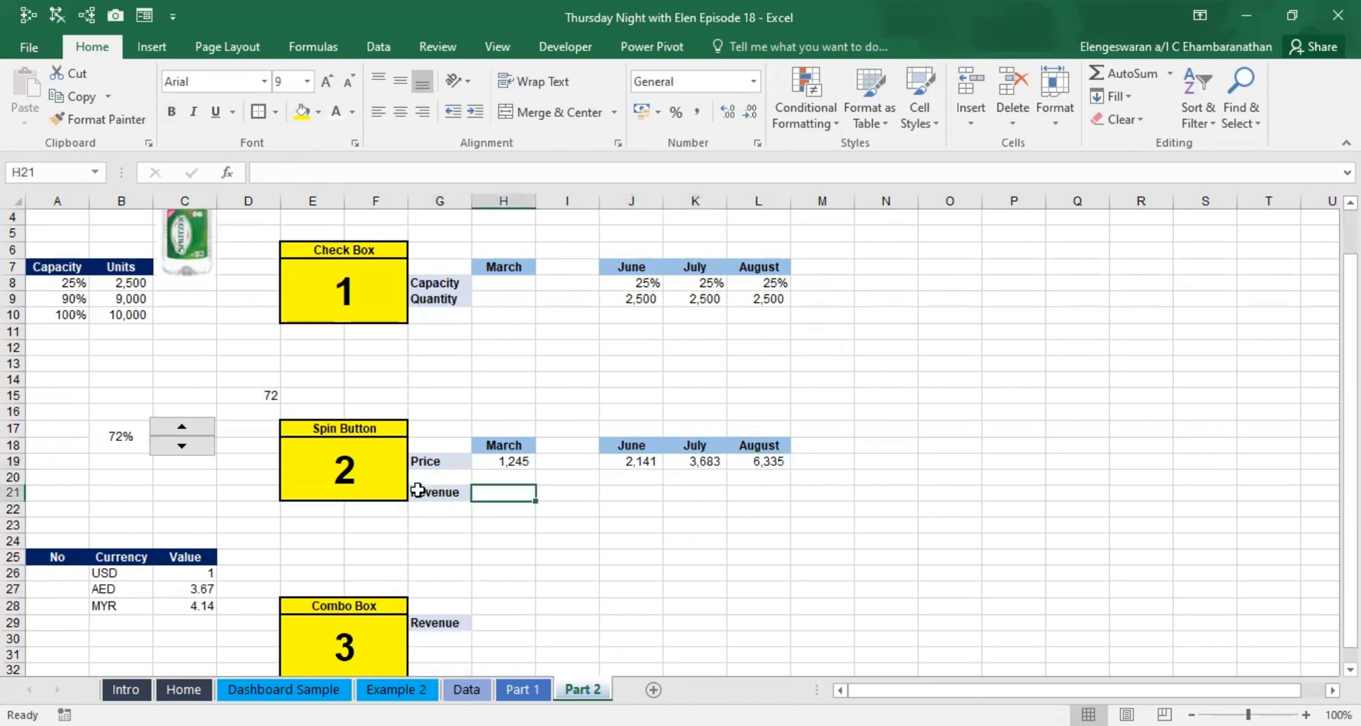
key("Down")
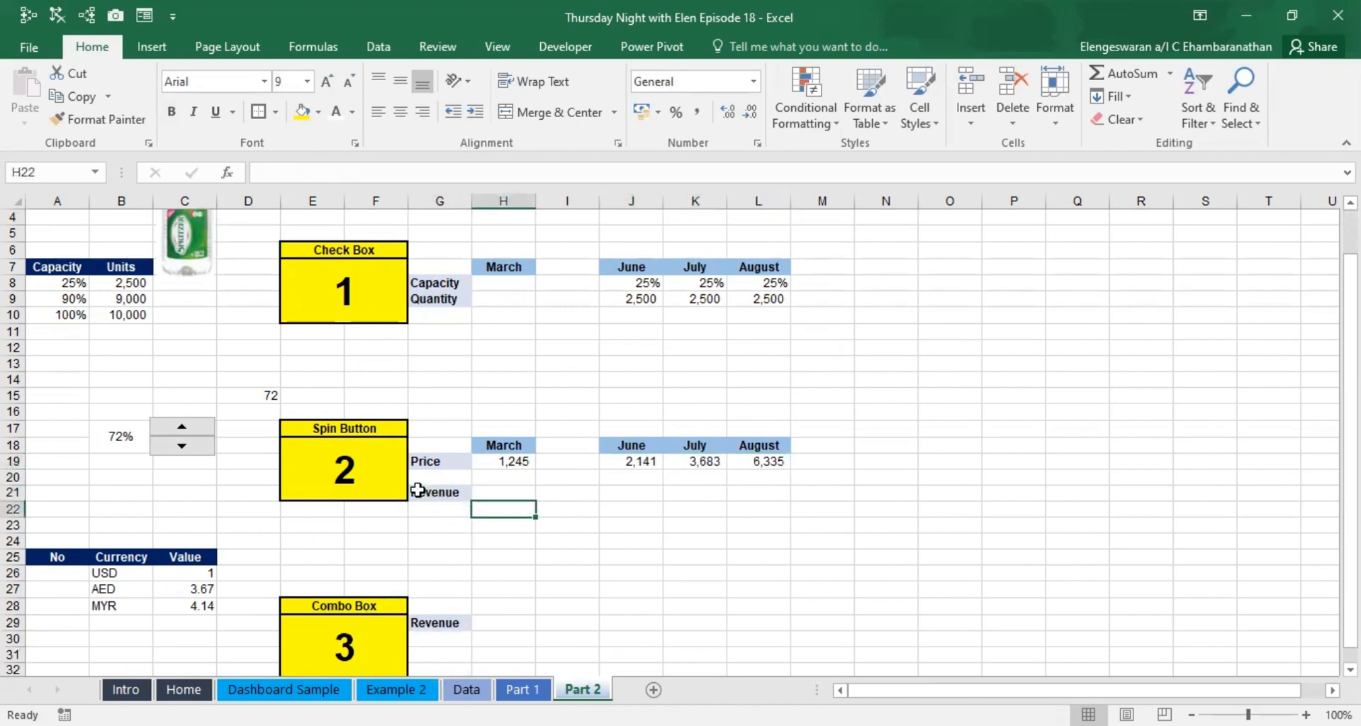
type("Q x Price")
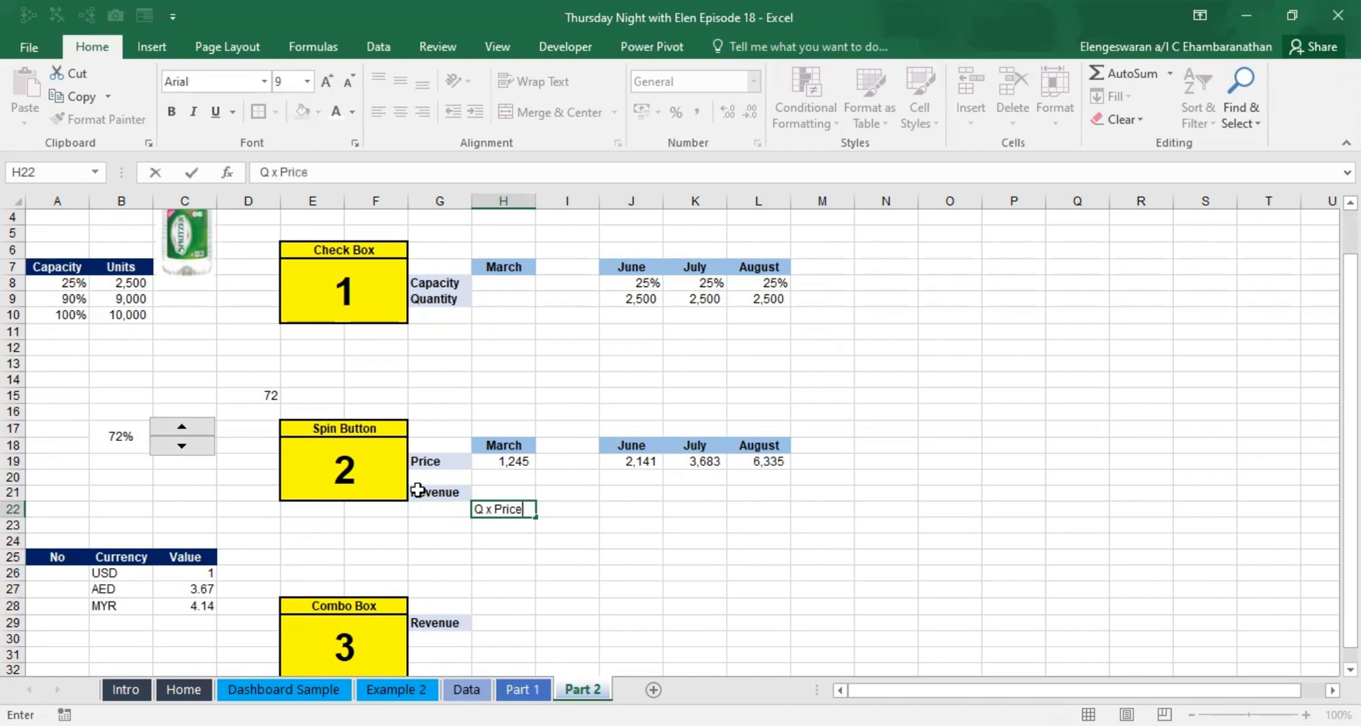
key("Return")
Step: Calculate June revenue in J21 as price times quantity with the formula =J19*J9
key("Up")
key("Up")
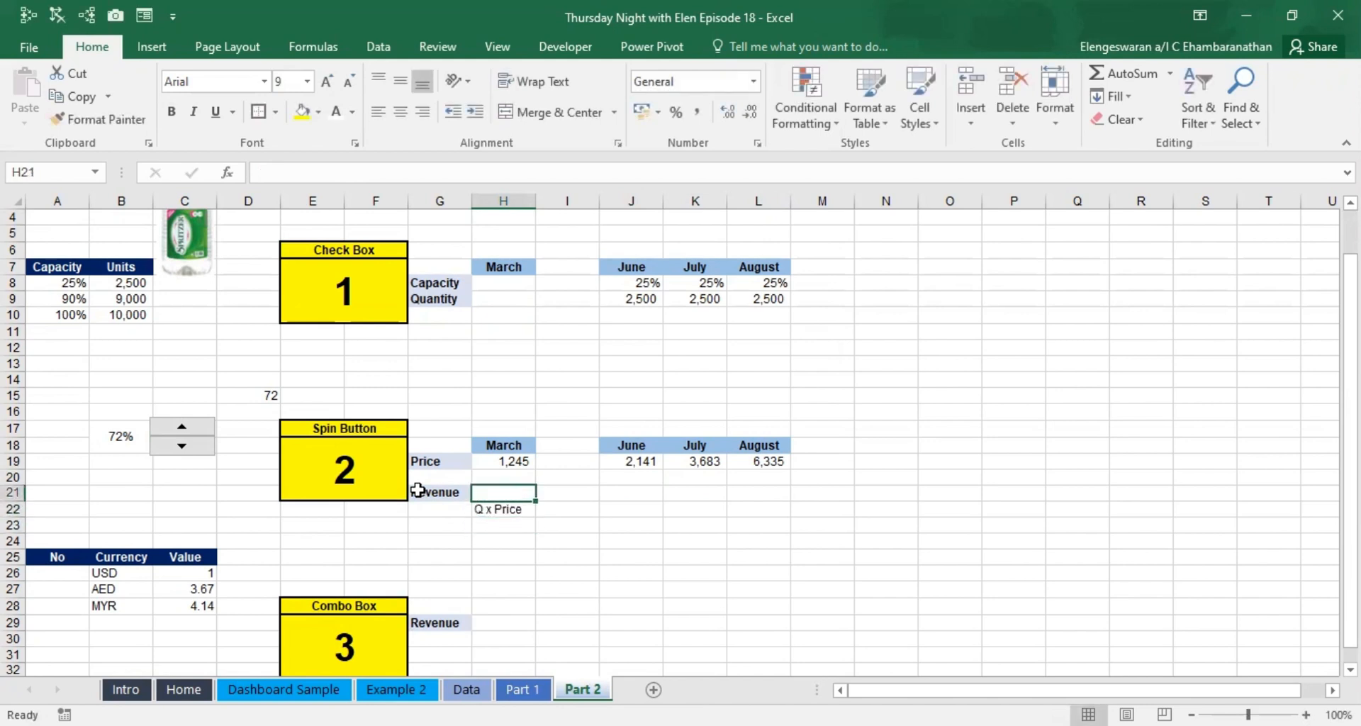
key("Right")
key("Right")
type("=")
key("Up")
key("Up")
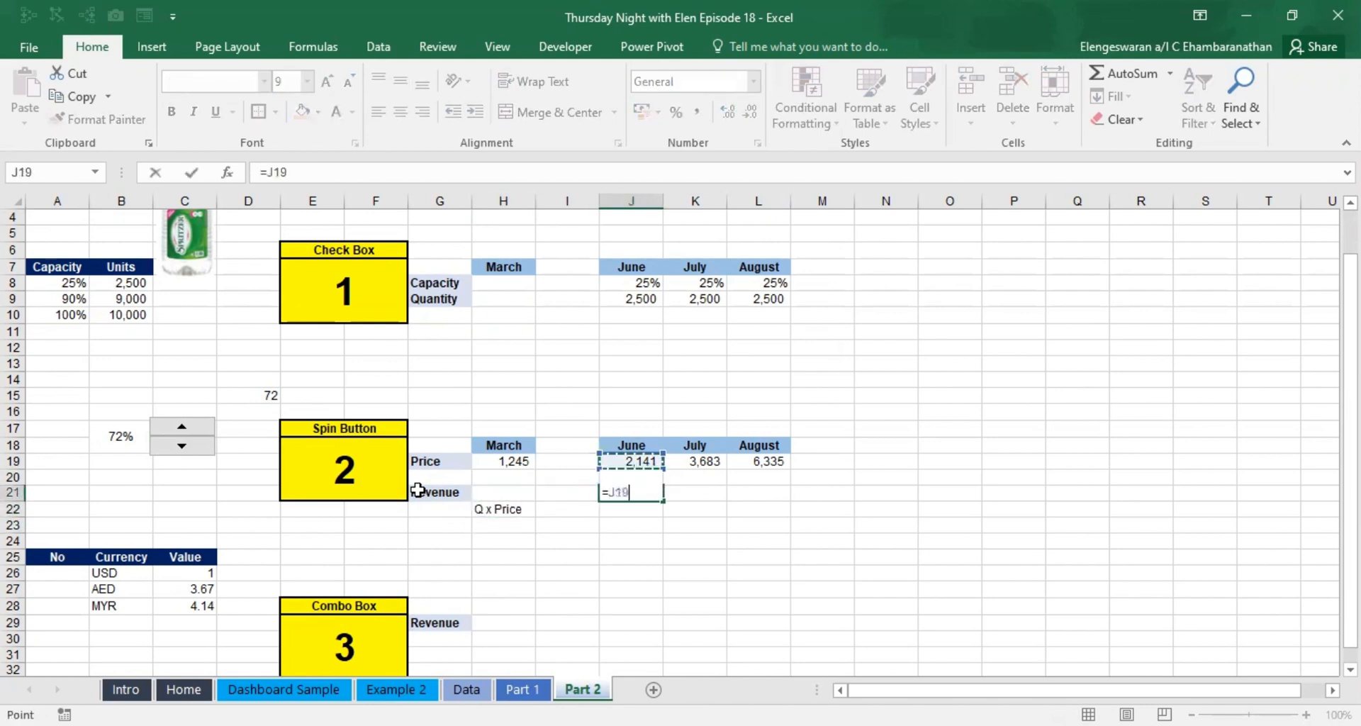
type("*")
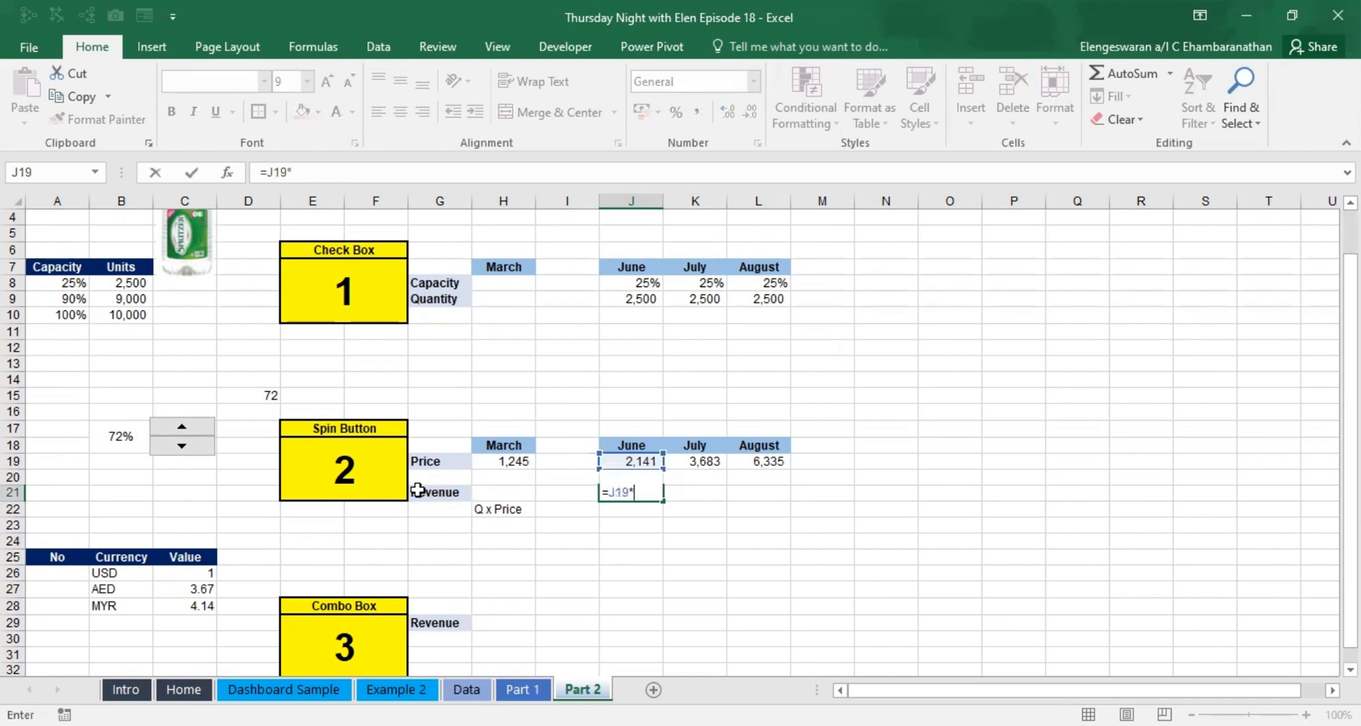
left_click(631, 296)
key("Return")
key("Up")
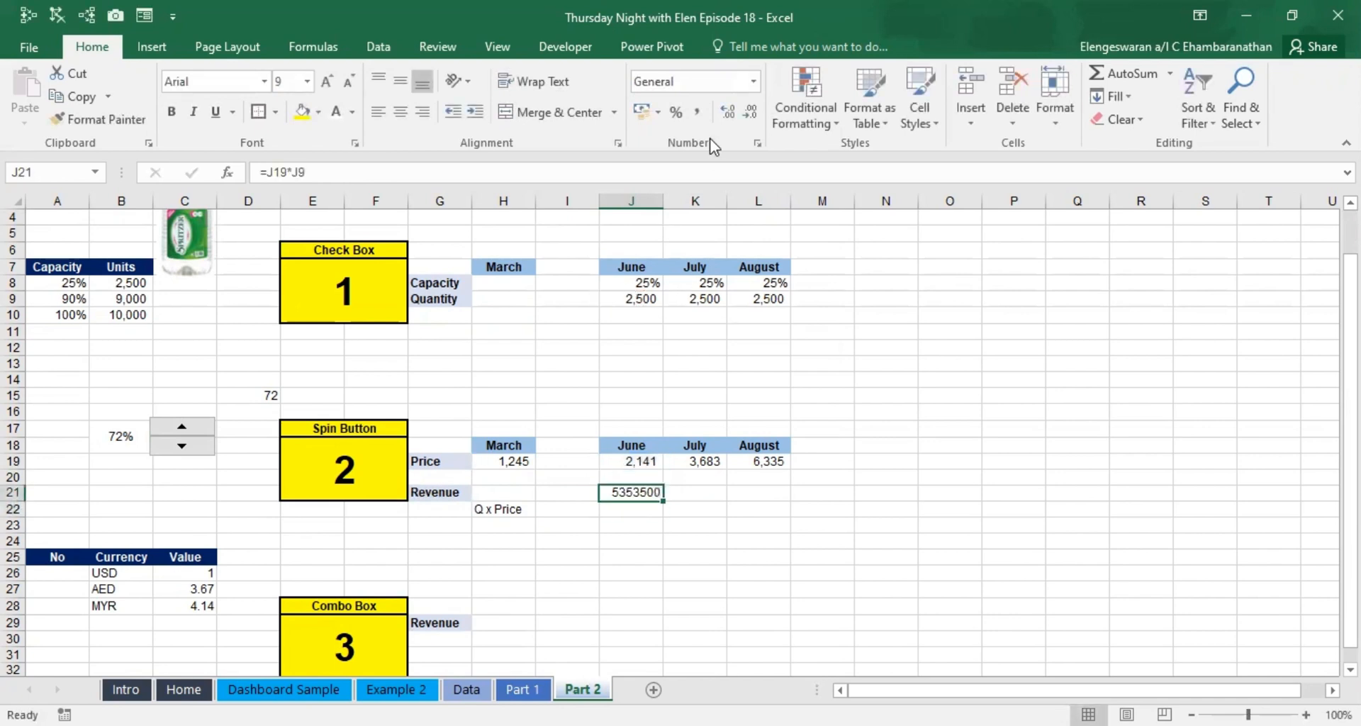
Step: Format the June revenue in J21 with thousands separators and no decimals, and fill it across to August in L21
left_click(683, 116)
left_click(700, 112)
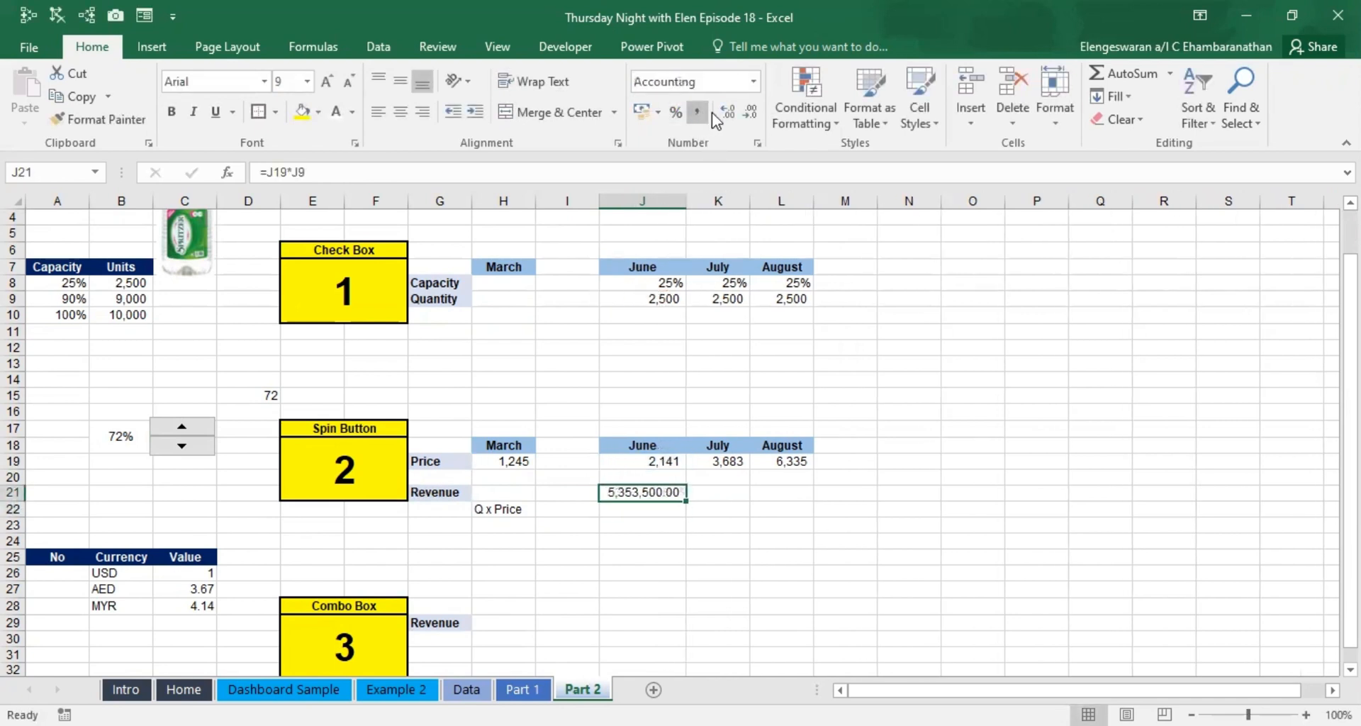
left_click(752, 113)
left_click(751, 113)
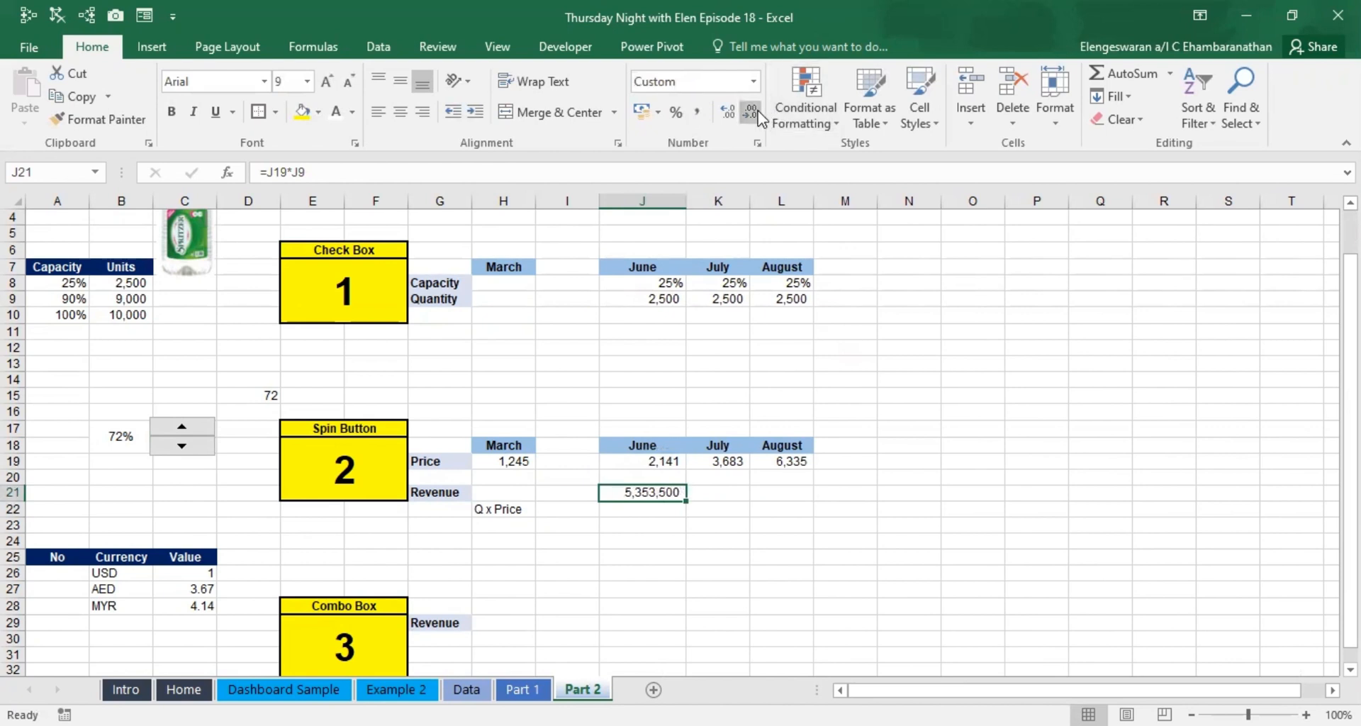
key("shift+Right")
key("shift+Right")
key("ctrl+r")
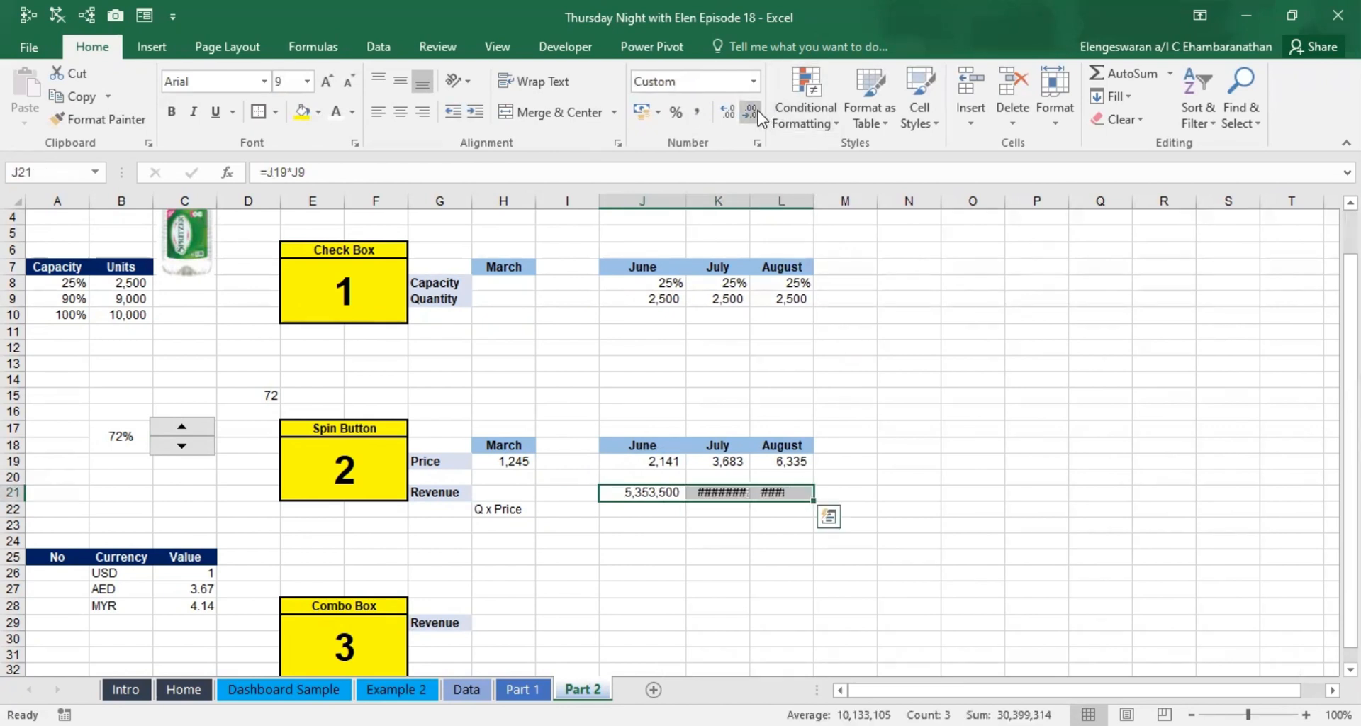
Step: Autofit the widths of the June to August columns, J to L
key("ctrl+space")
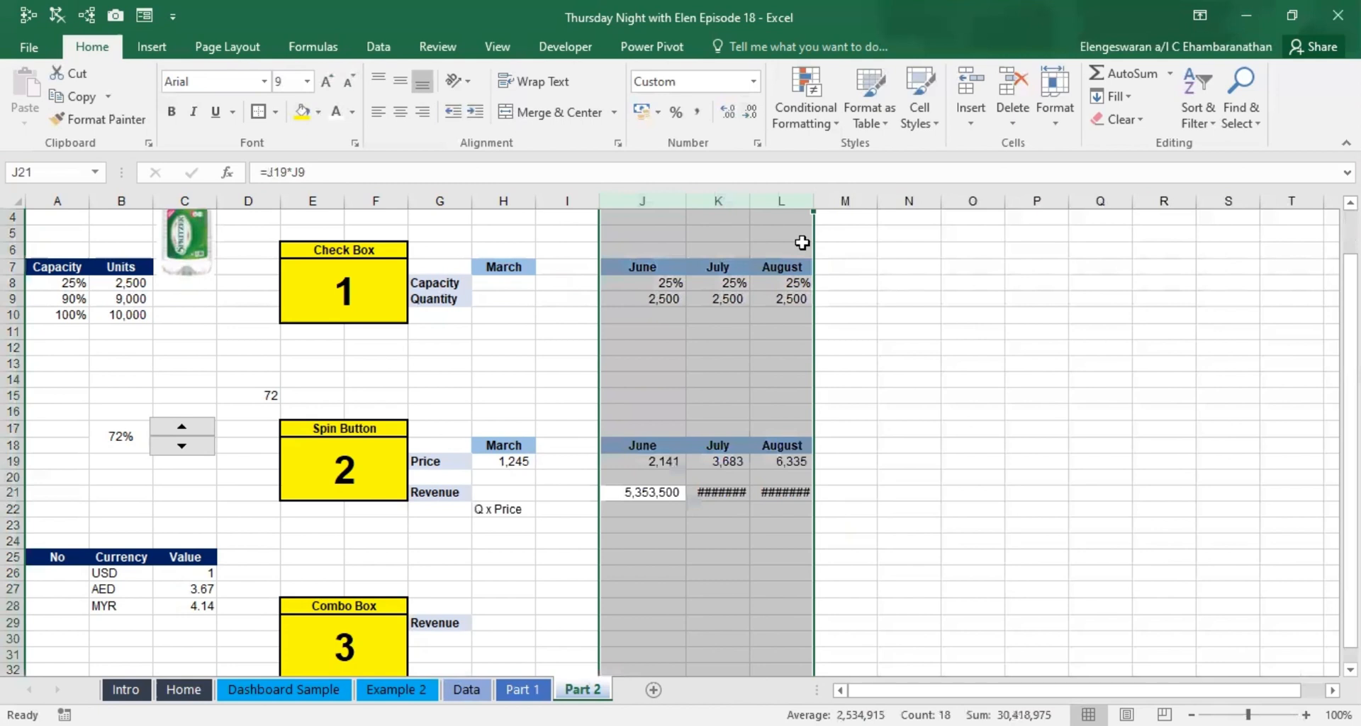
key("alt")
key("h")
key("o")
key("i")
key("Down")
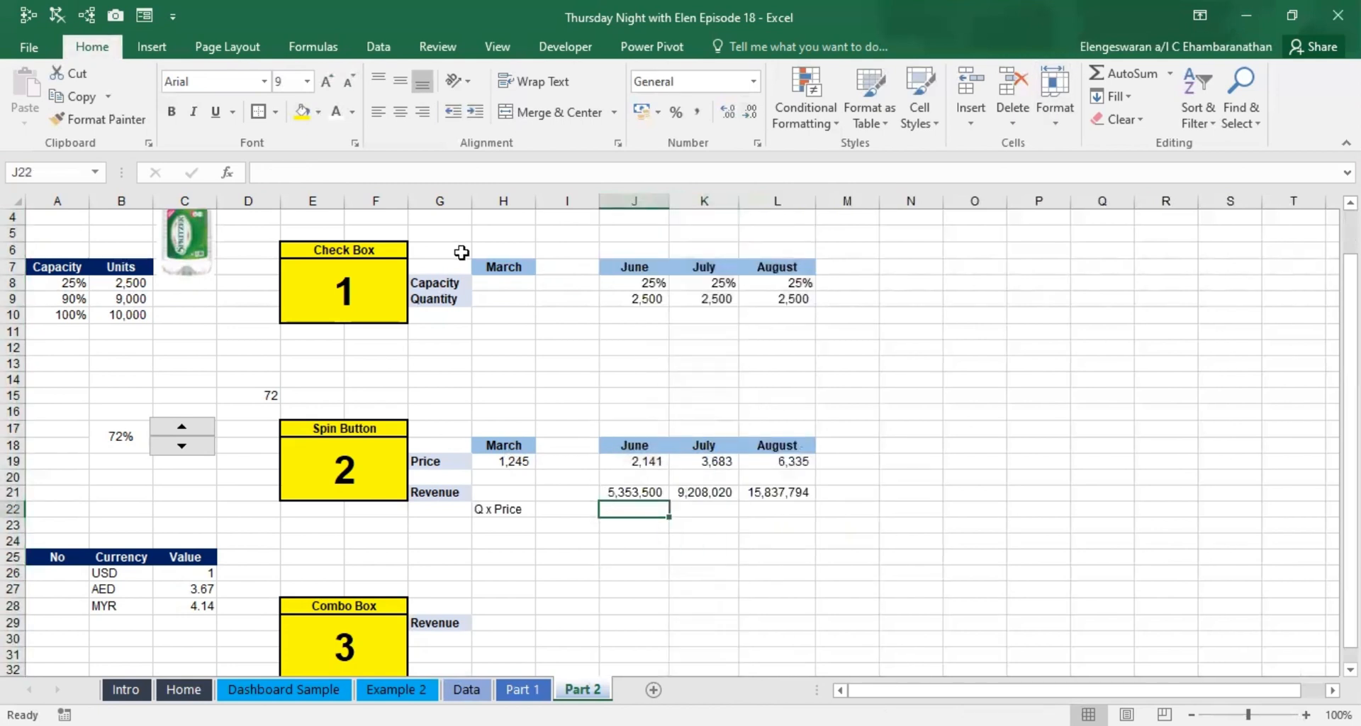
Step: Clear the Covid-19 check box and autofit columns J to L again to fit the larger revenue figures
scroll(473, 342, "up", 1)
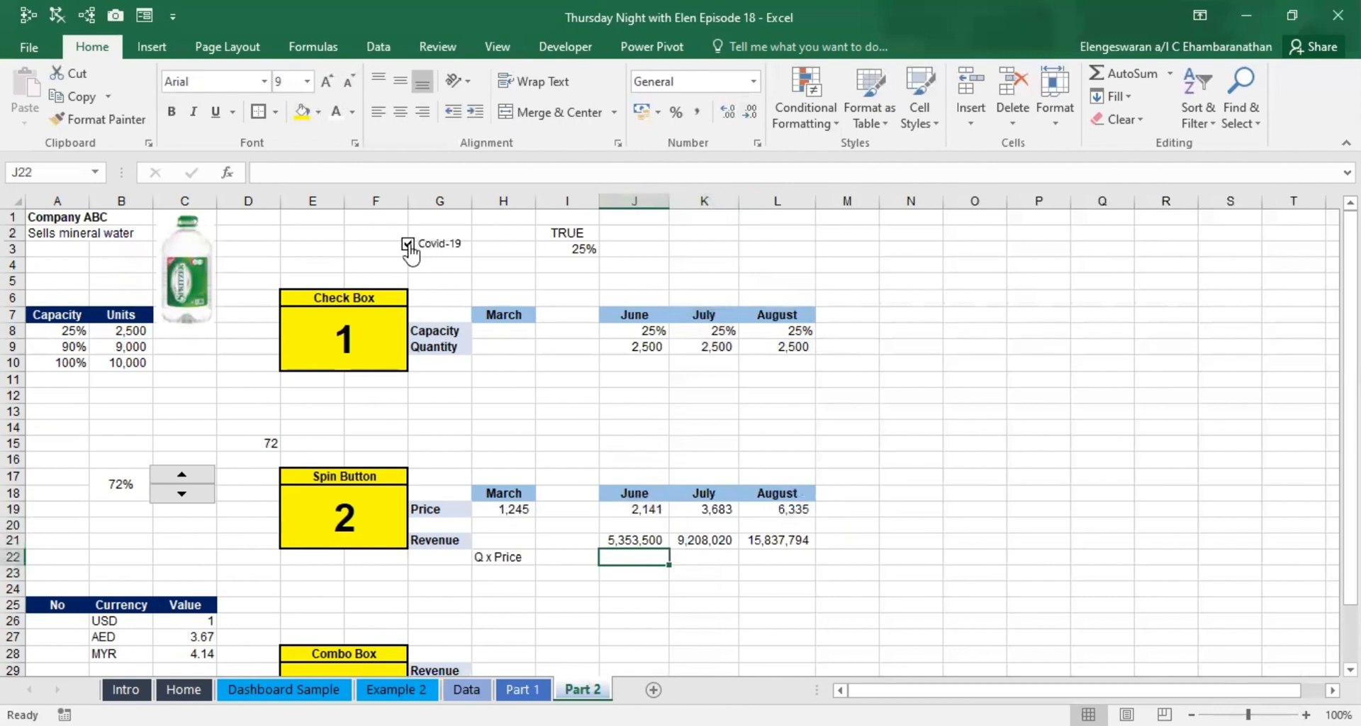
left_click(408, 244)
key("Up")
key("shift+Right")
key("shift+Right")
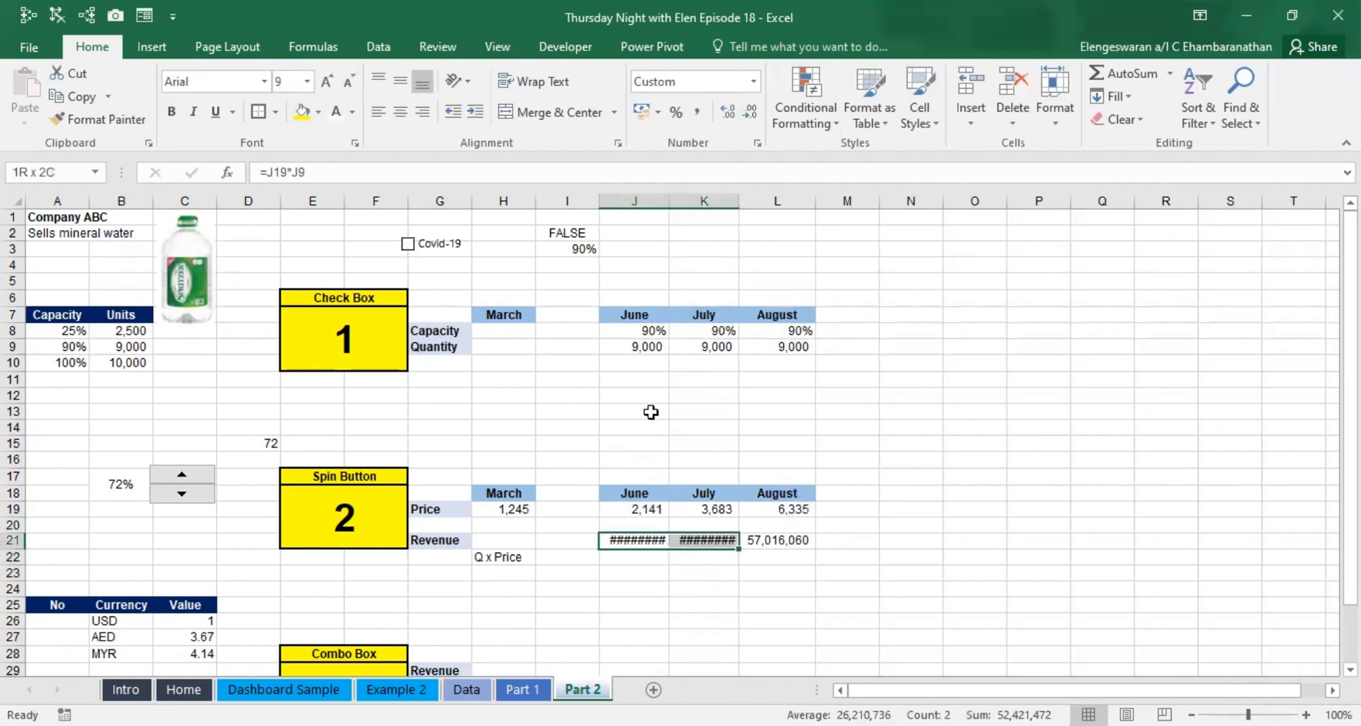
key("ctrl+space")
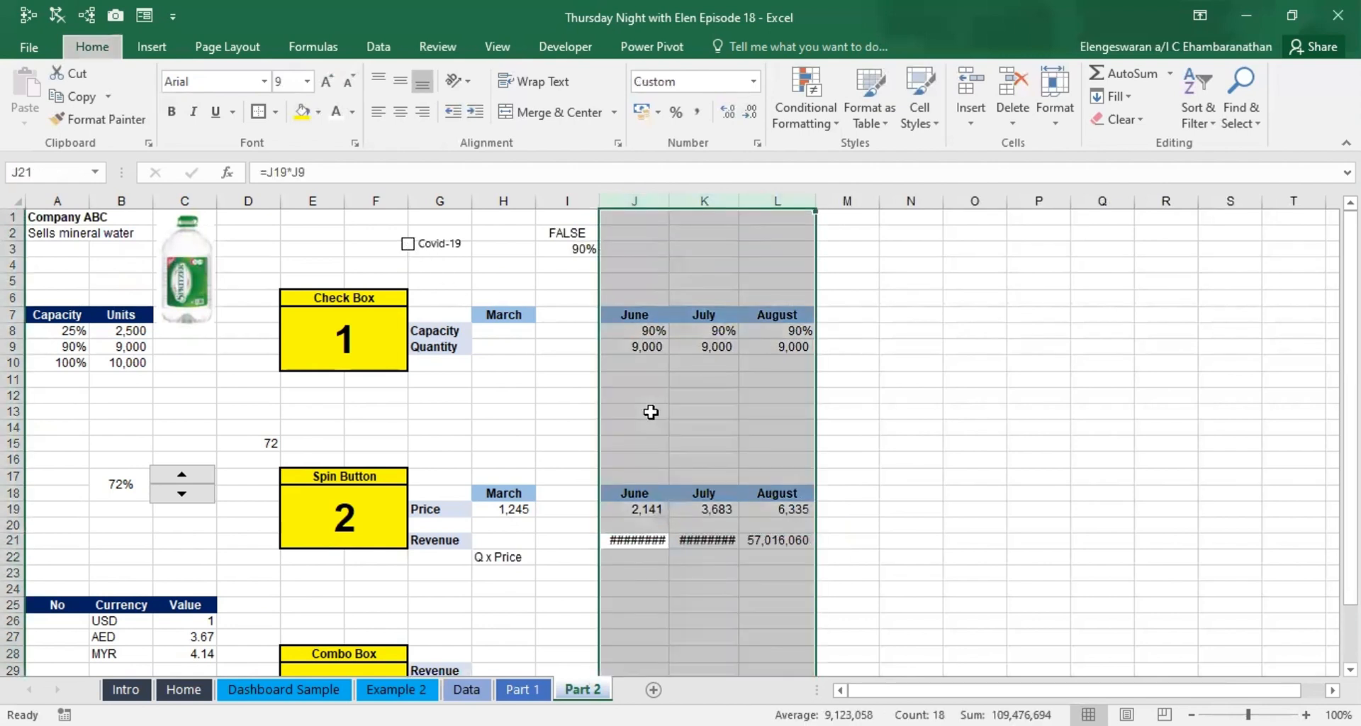
key("alt+h")
key("o")
key("i")
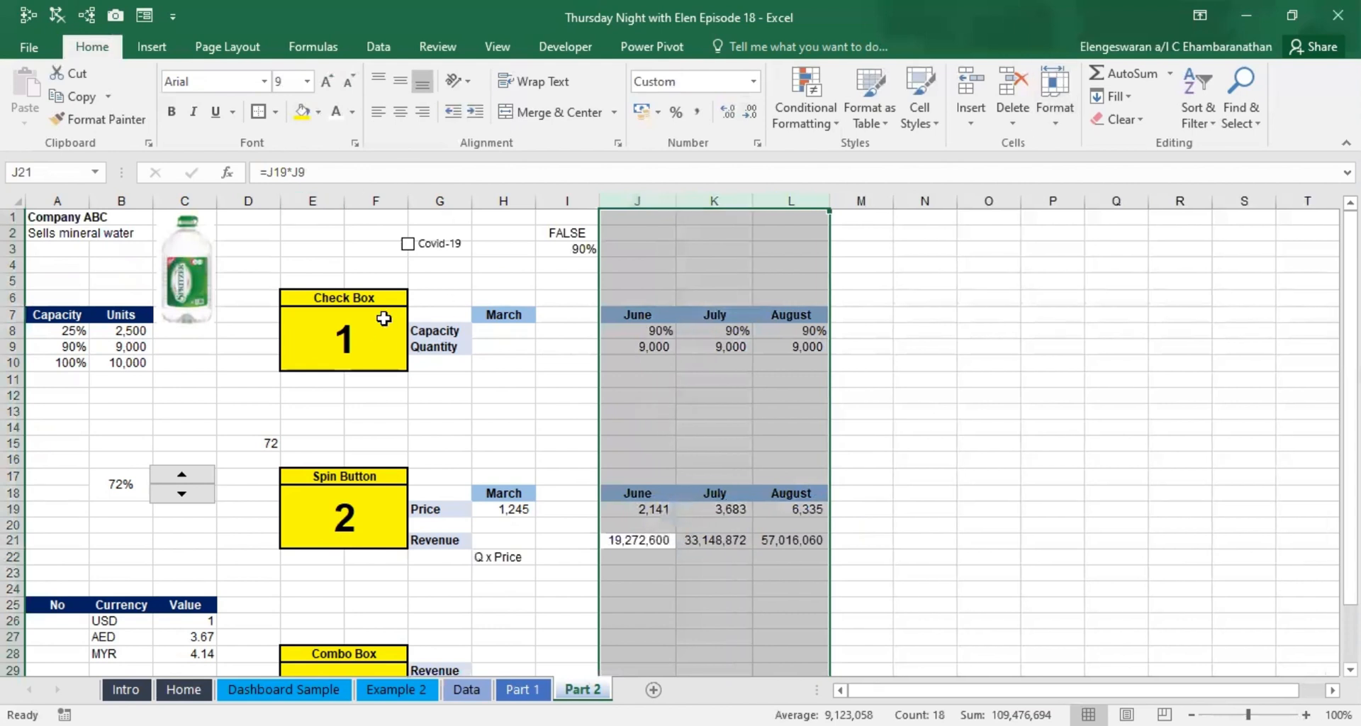
Step: Tick the Covid-19 check box again and step the spin button down to 22%
left_click(410, 254)
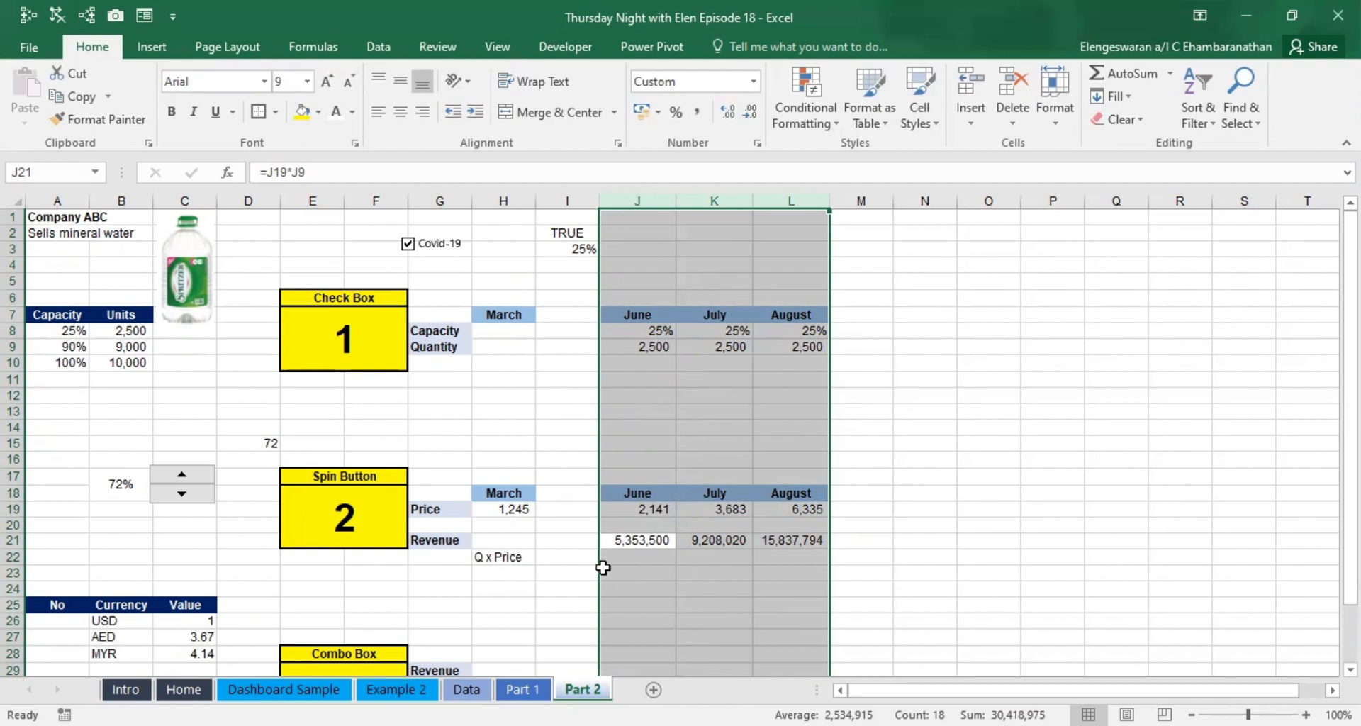
left_click(158, 496)
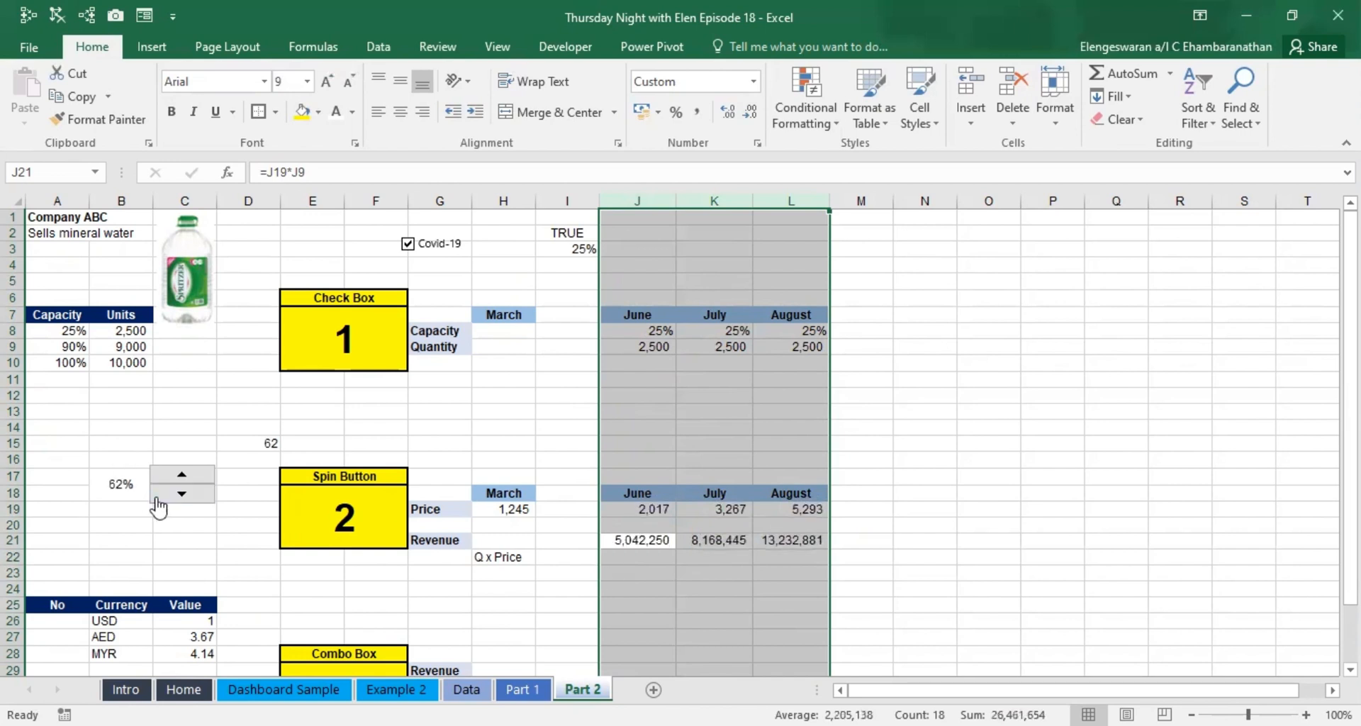
left_click(158, 496)
left_click(158, 496)
left_click(157, 497)
left_click(158, 496)
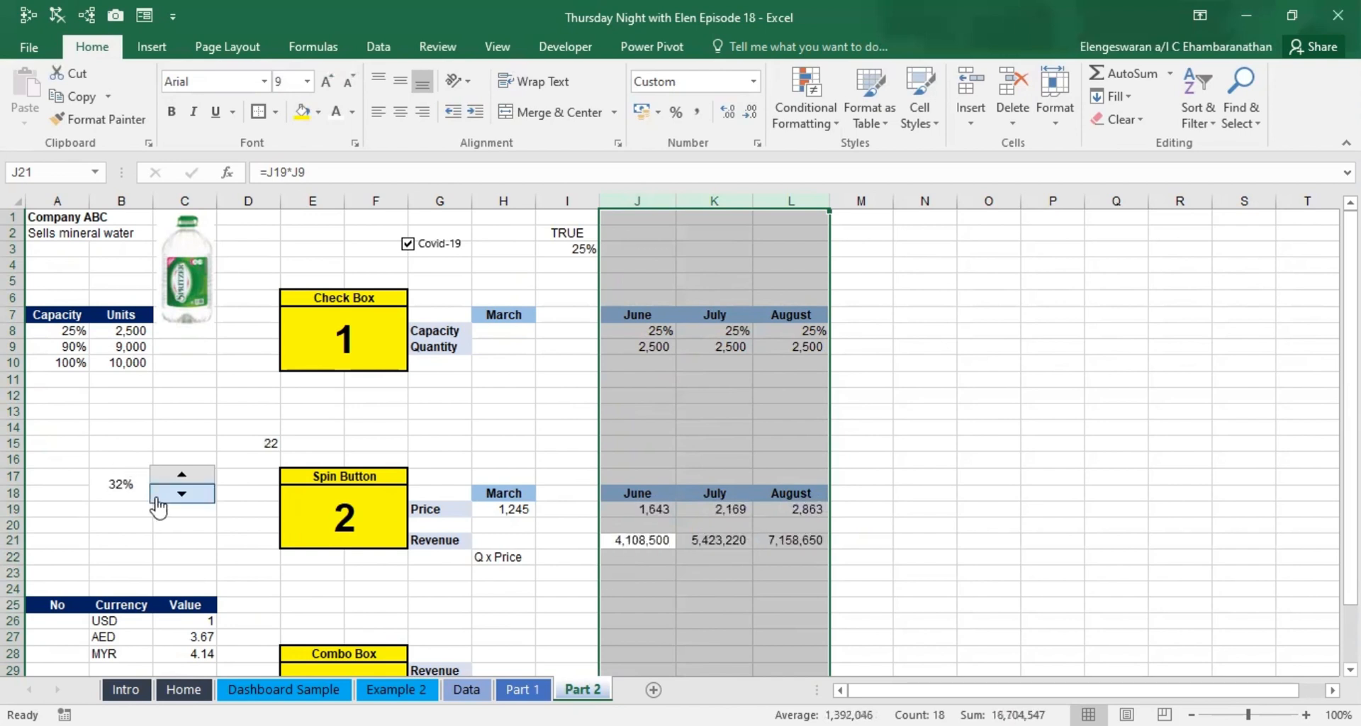
Step: Insert a Combo Box form control above the combo box section's Revenue row and position it over about H24:J26
left_click(380, 578)
scroll(380, 578, "down", 2)
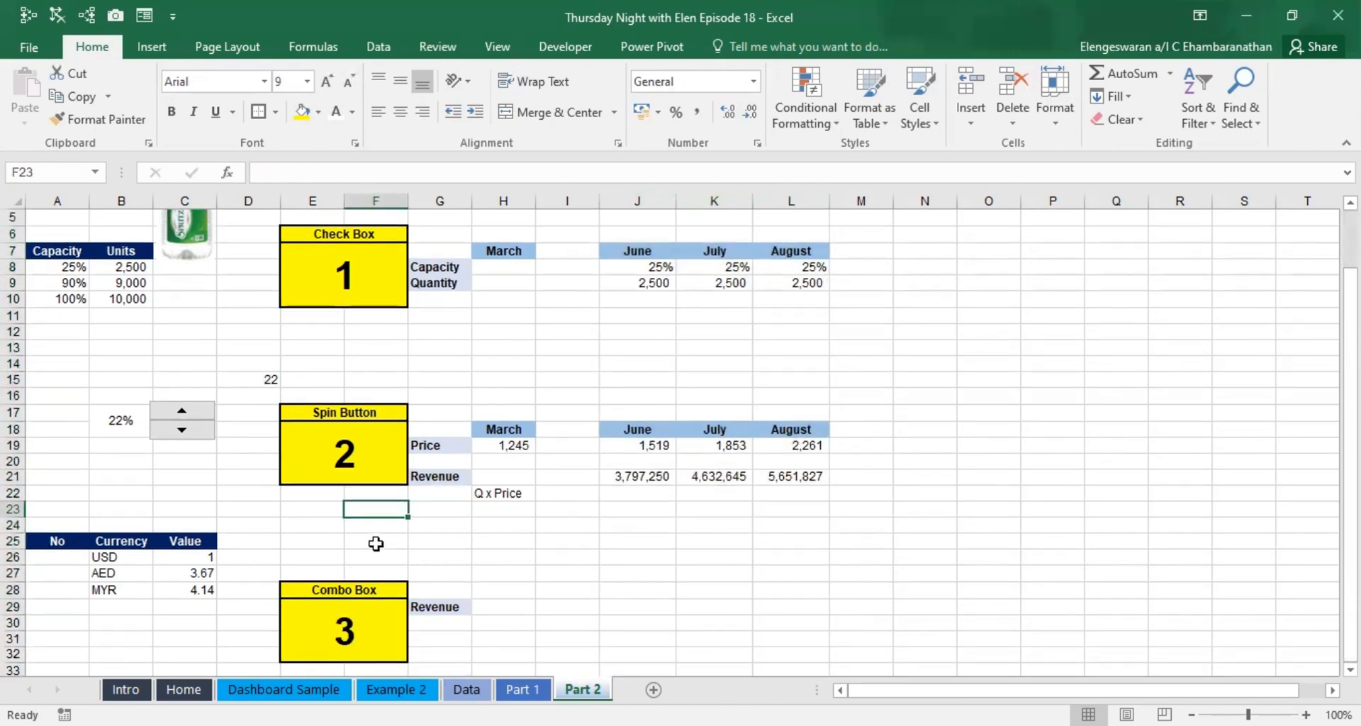
left_click(355, 537)
scroll(196, 555, "down", 1)
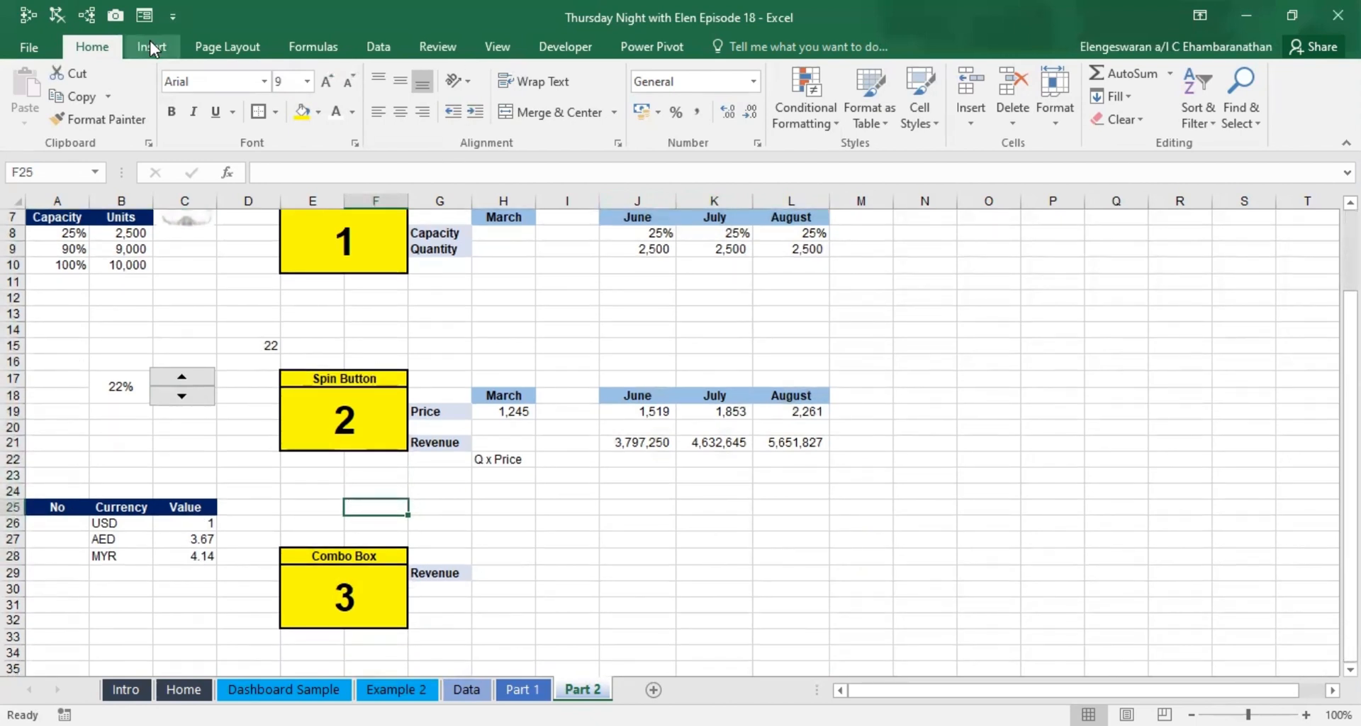
left_click(589, 44)
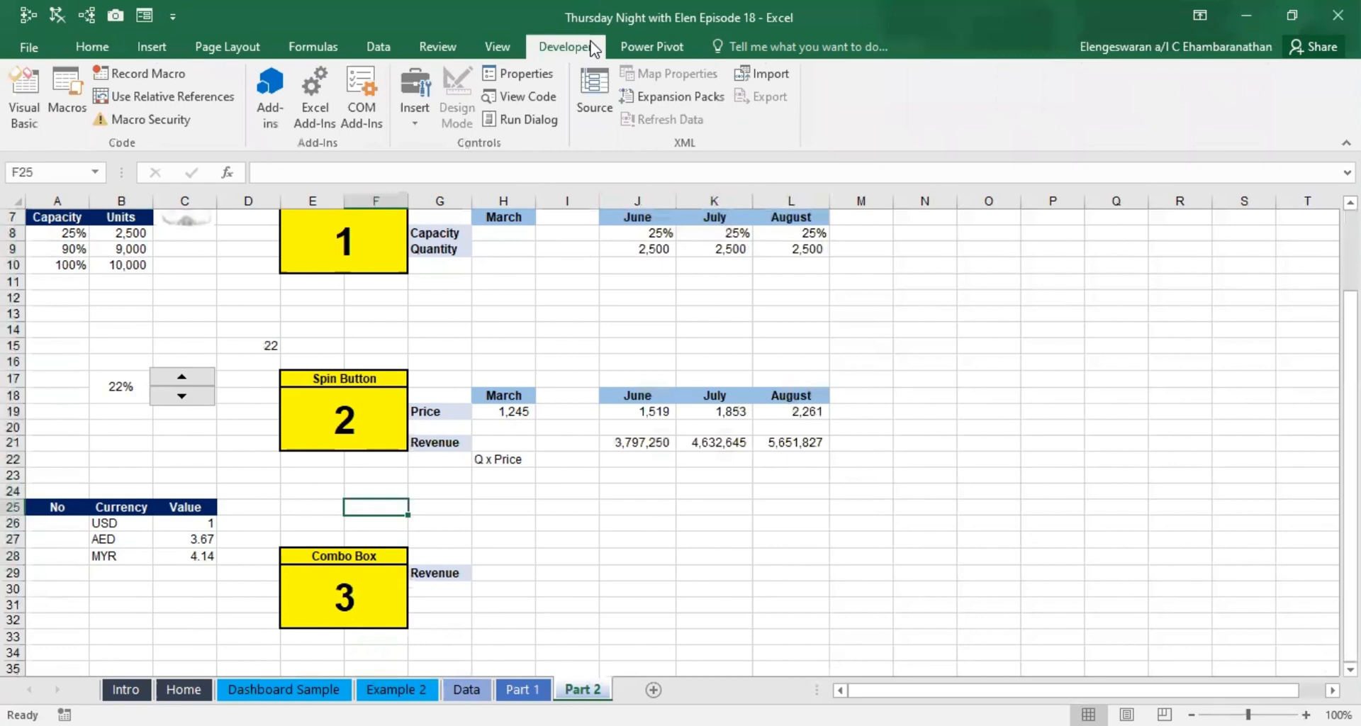
left_click(407, 113)
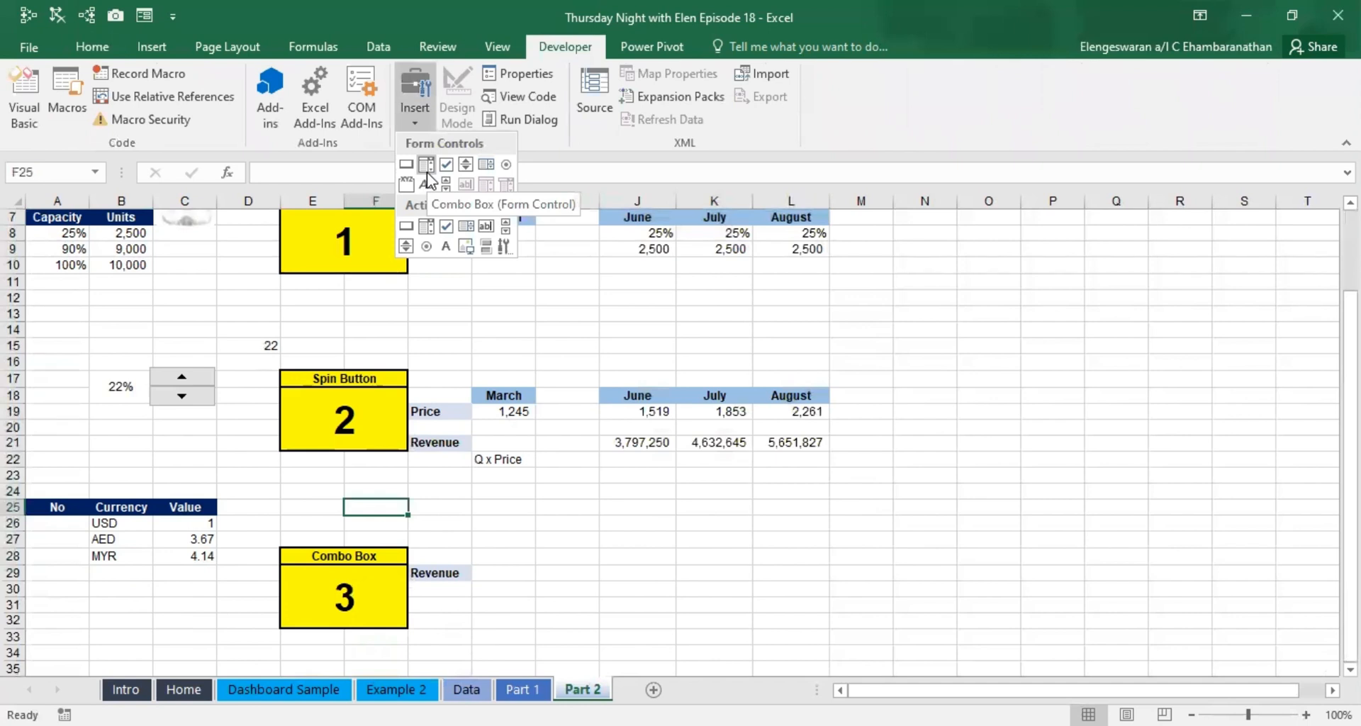
left_click(427, 165)
left_click_drag(434, 501, 636, 540)
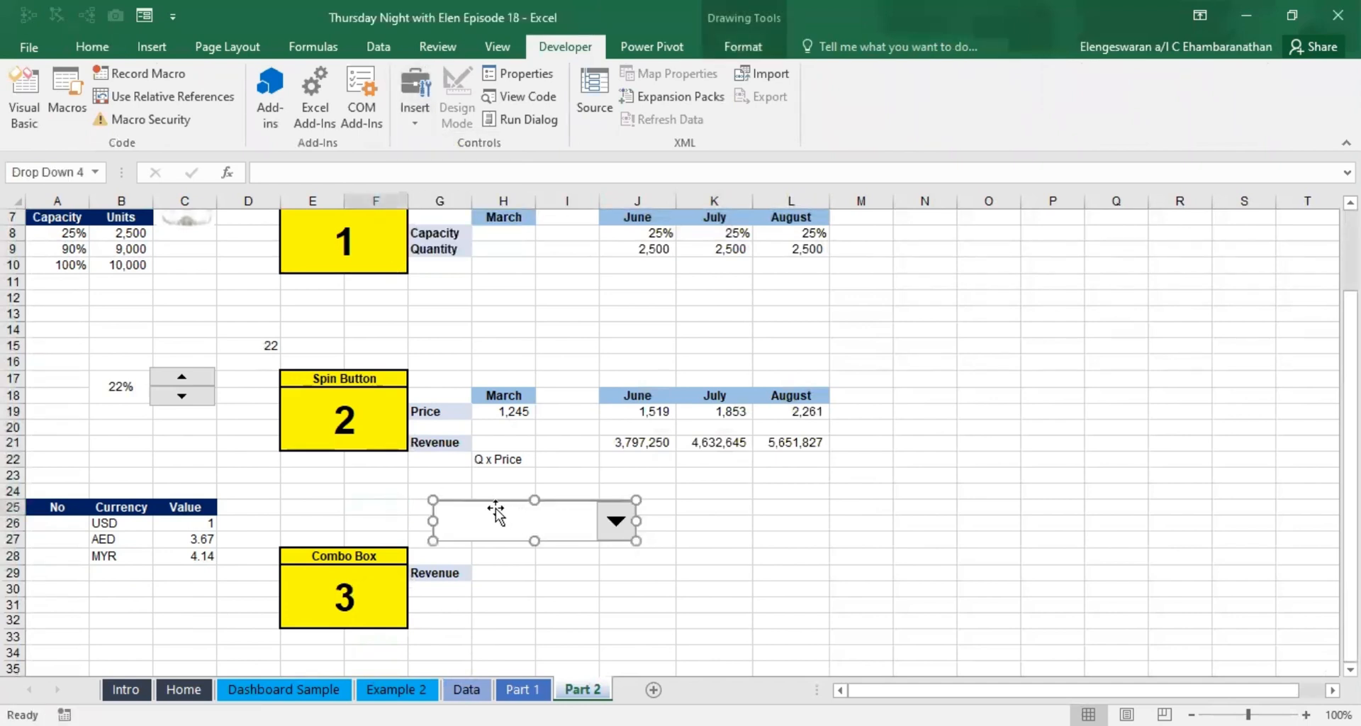
left_click_drag(492, 516, 528, 498)
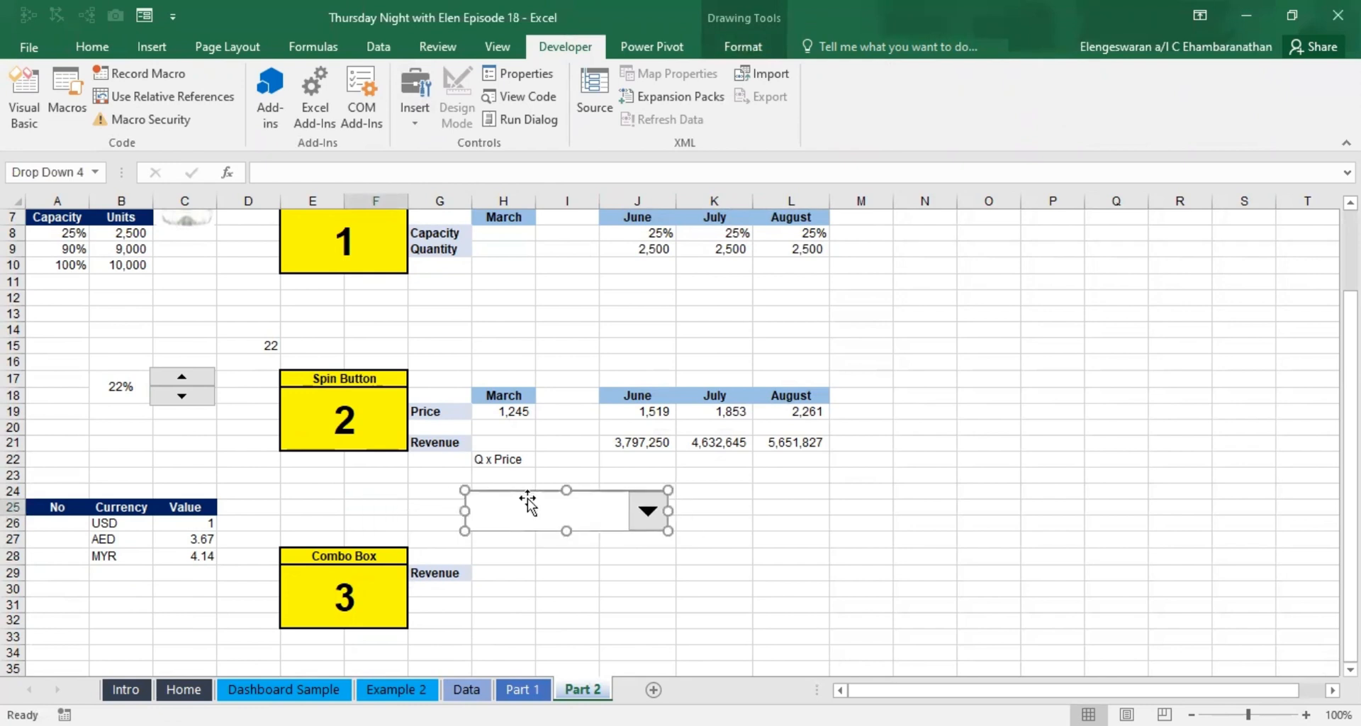
Step: Set the combo box's input range to the currency names $B$26:$B$28 and its cell link to $F$25
right_click(528, 498)
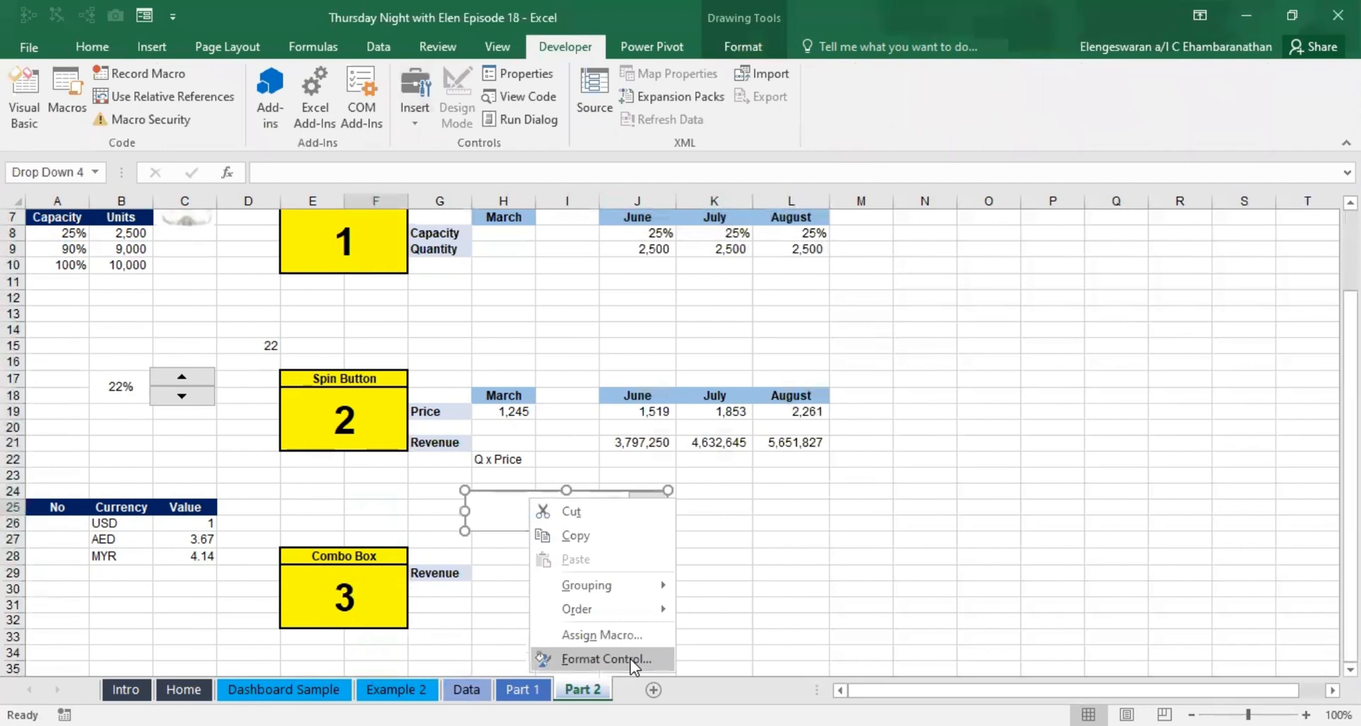
left_click(576, 656)
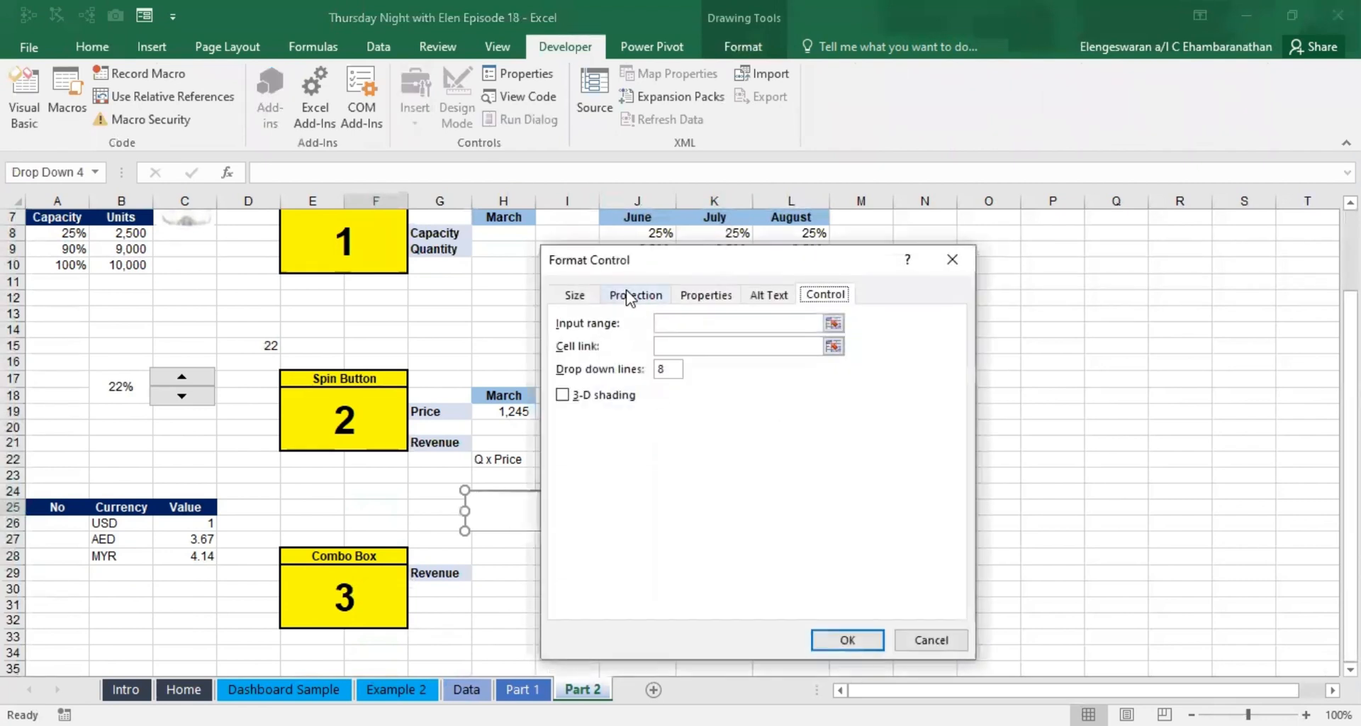
left_click(668, 322)
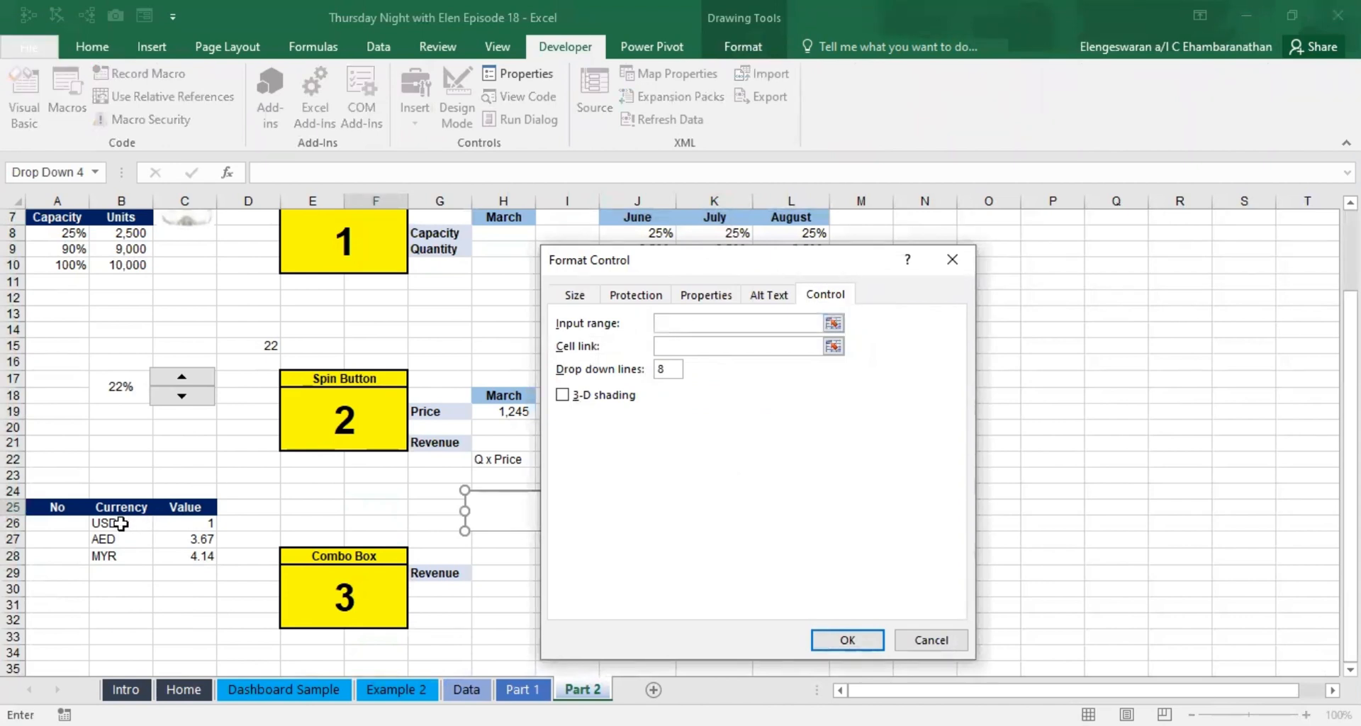
left_click_drag(121, 523, 117, 559)
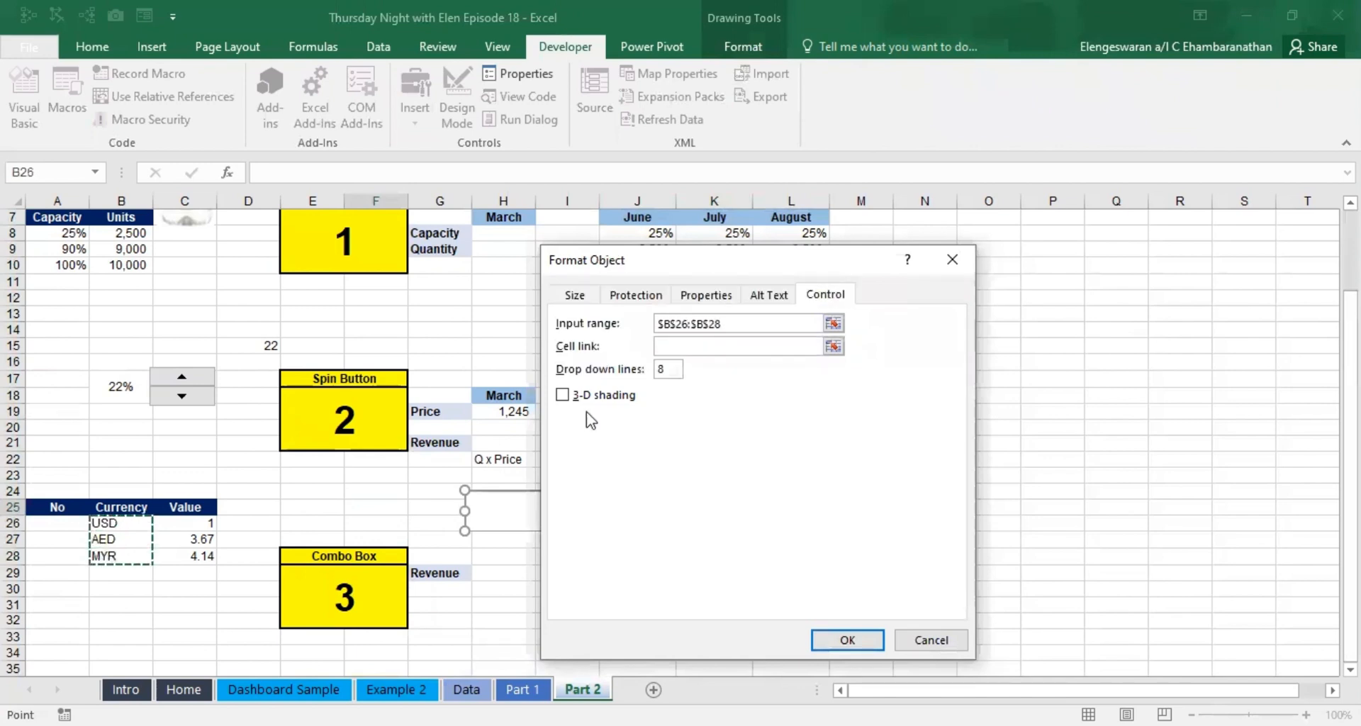
left_click(684, 350)
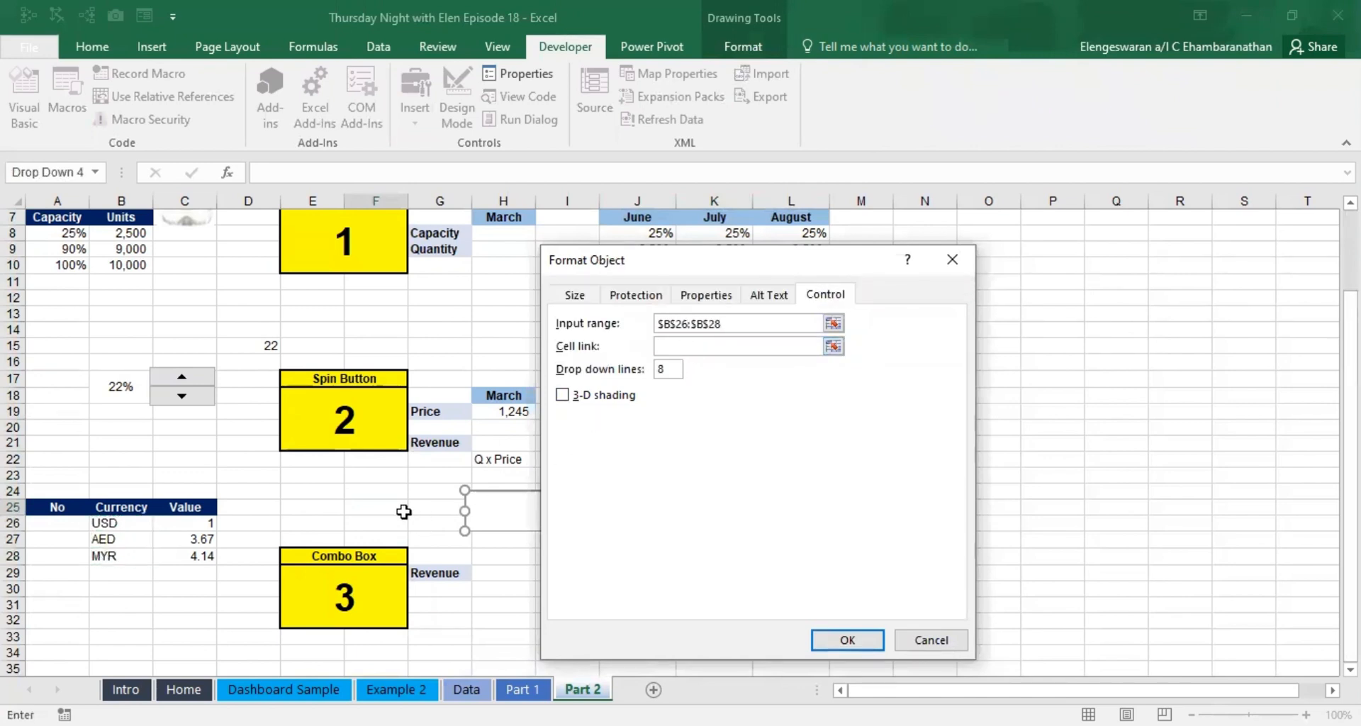
left_click(380, 503)
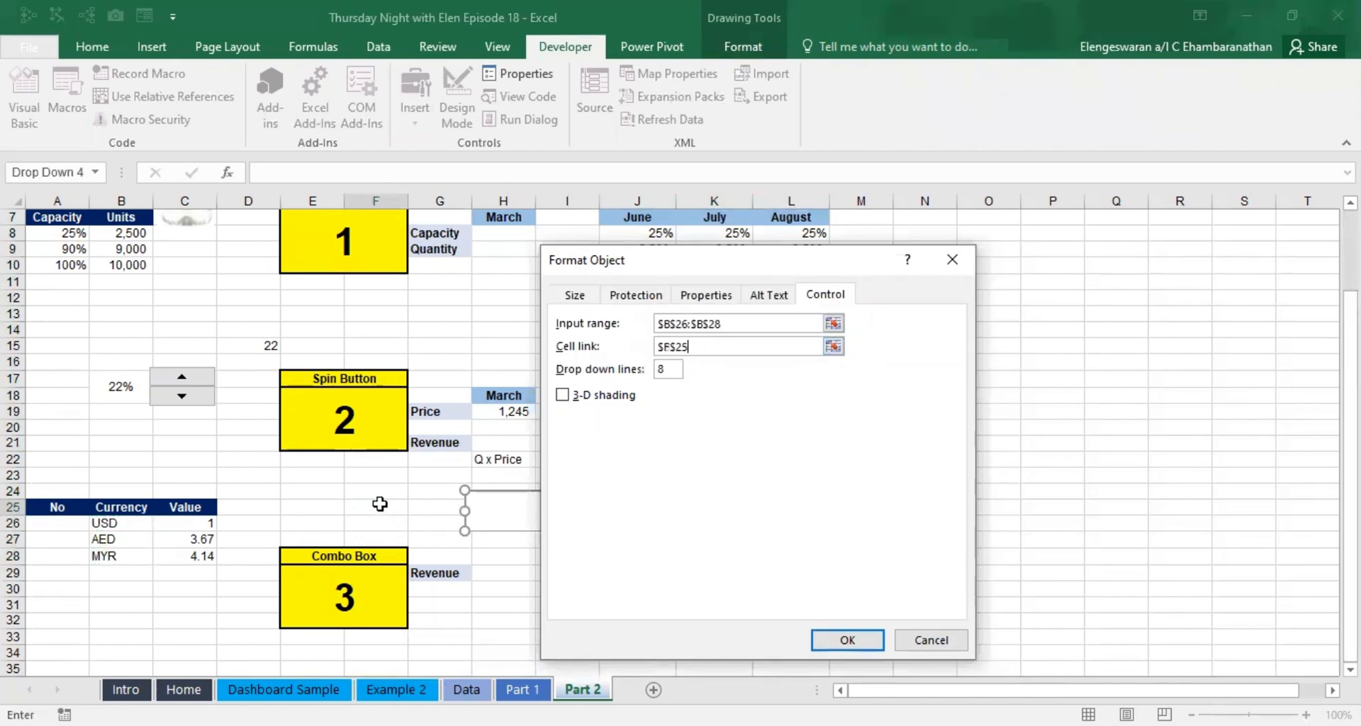
left_click(672, 372)
left_click(828, 635)
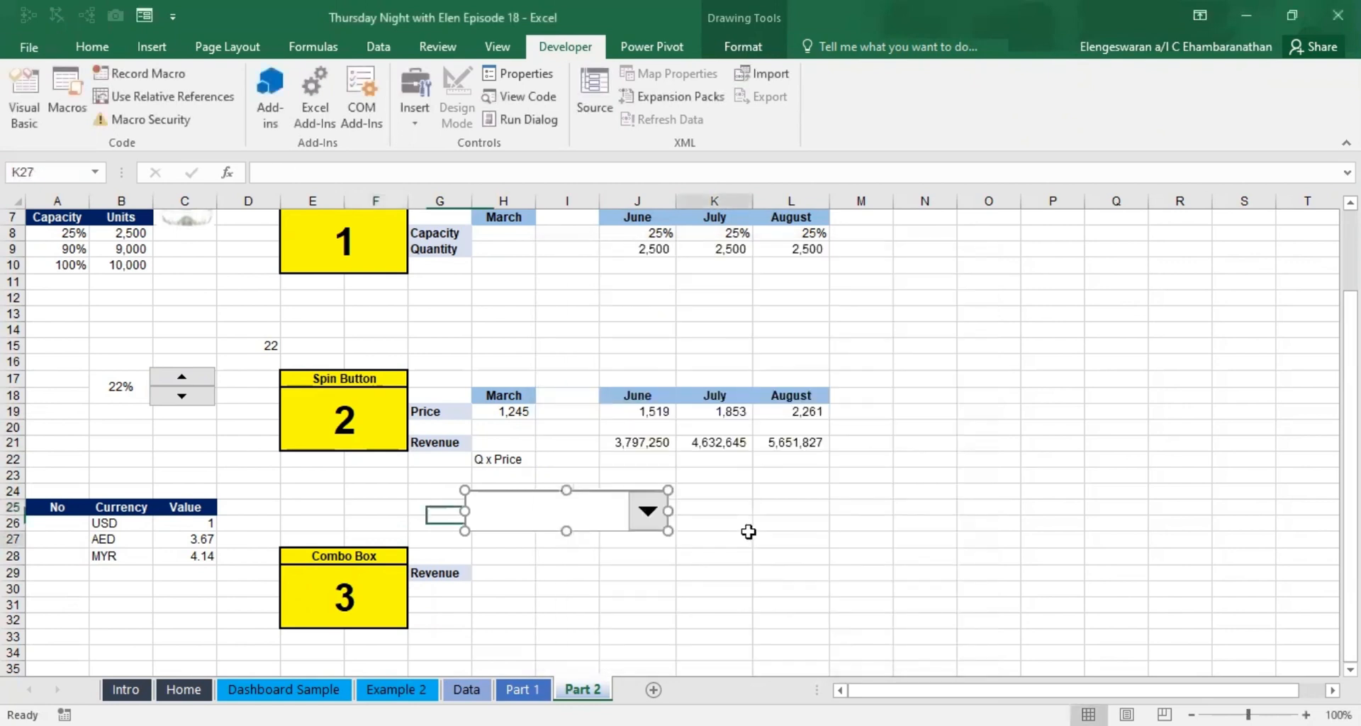
Step: Deselect the combo box and choose USD from its list
left_click(744, 539)
left_click(648, 520)
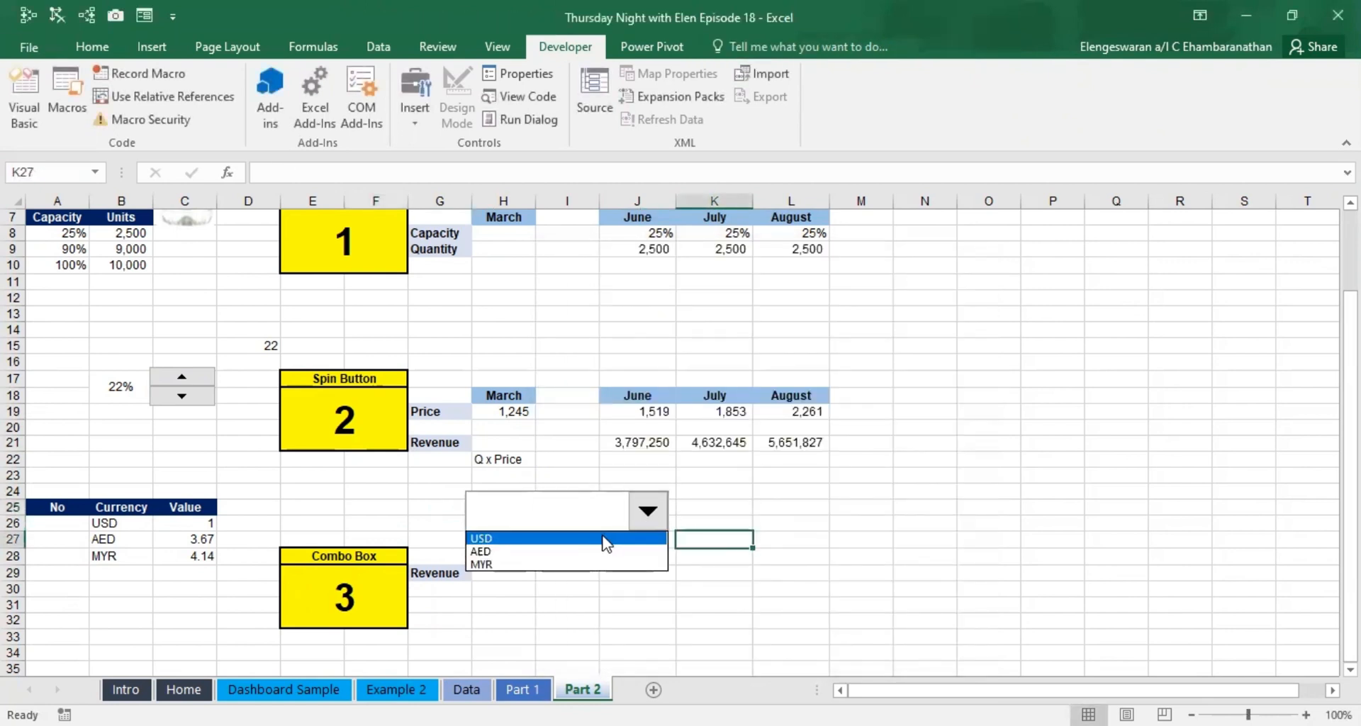
left_click(606, 543)
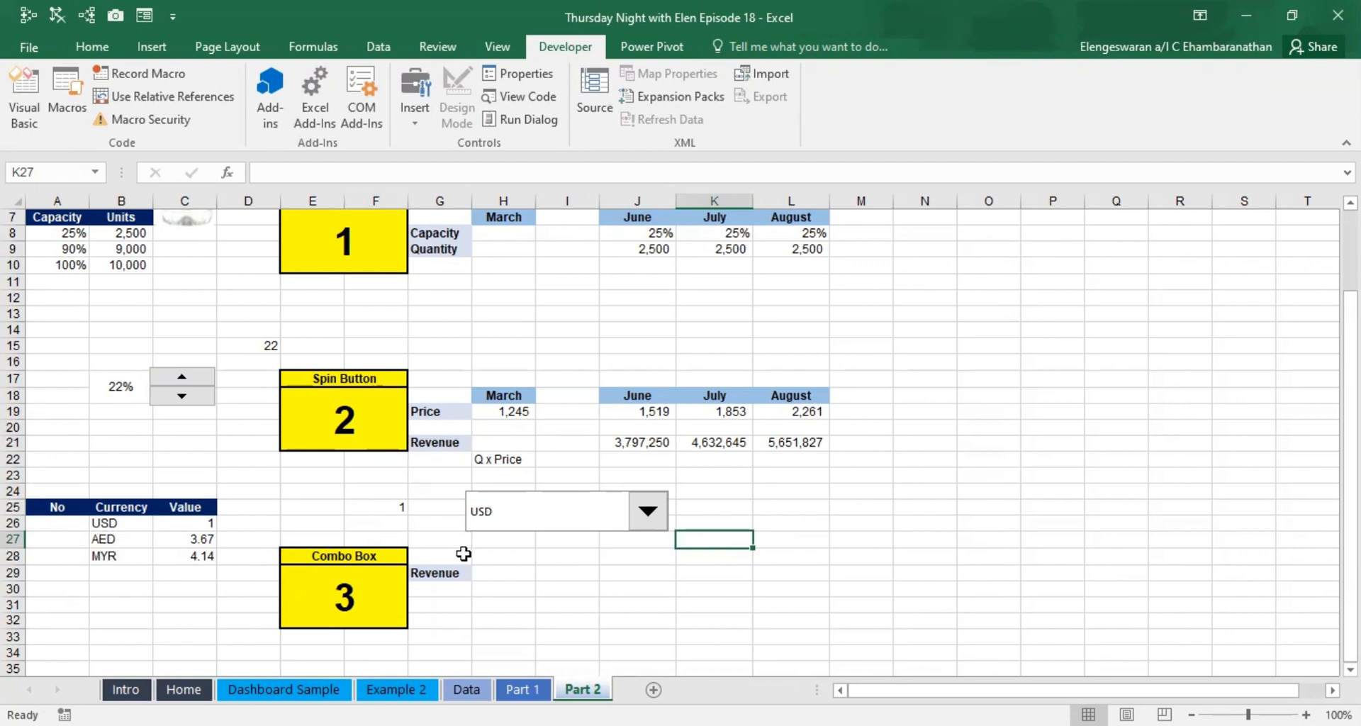
Step: Choose AED and then MYR from the combo box to test its linked cell F25
left_click(644, 519)
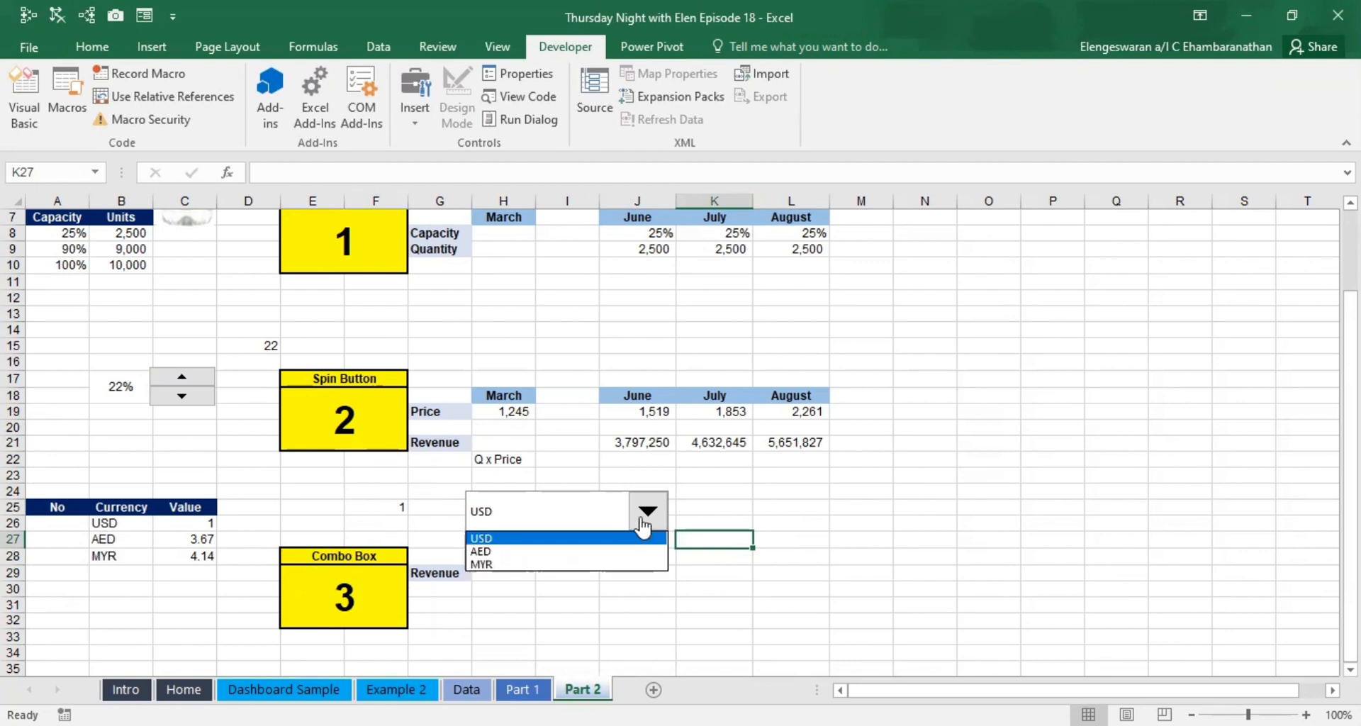
left_click(593, 551)
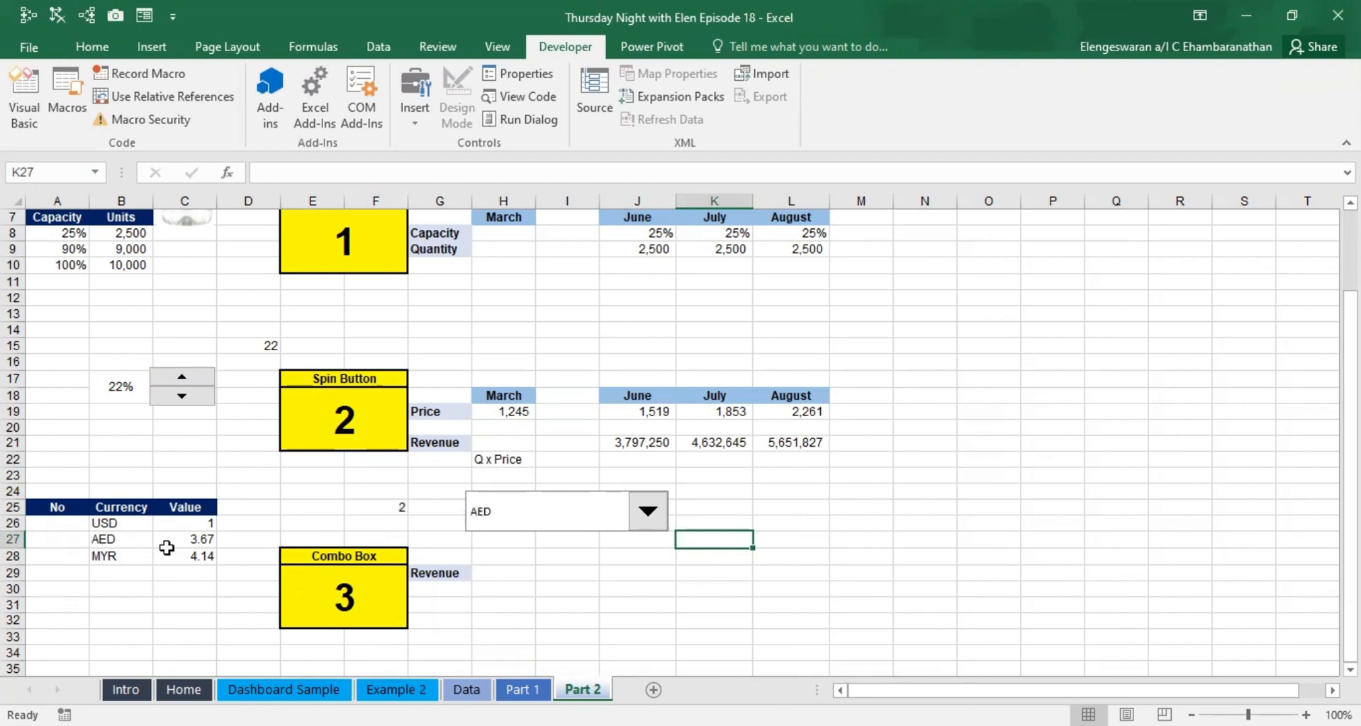
left_click(647, 525)
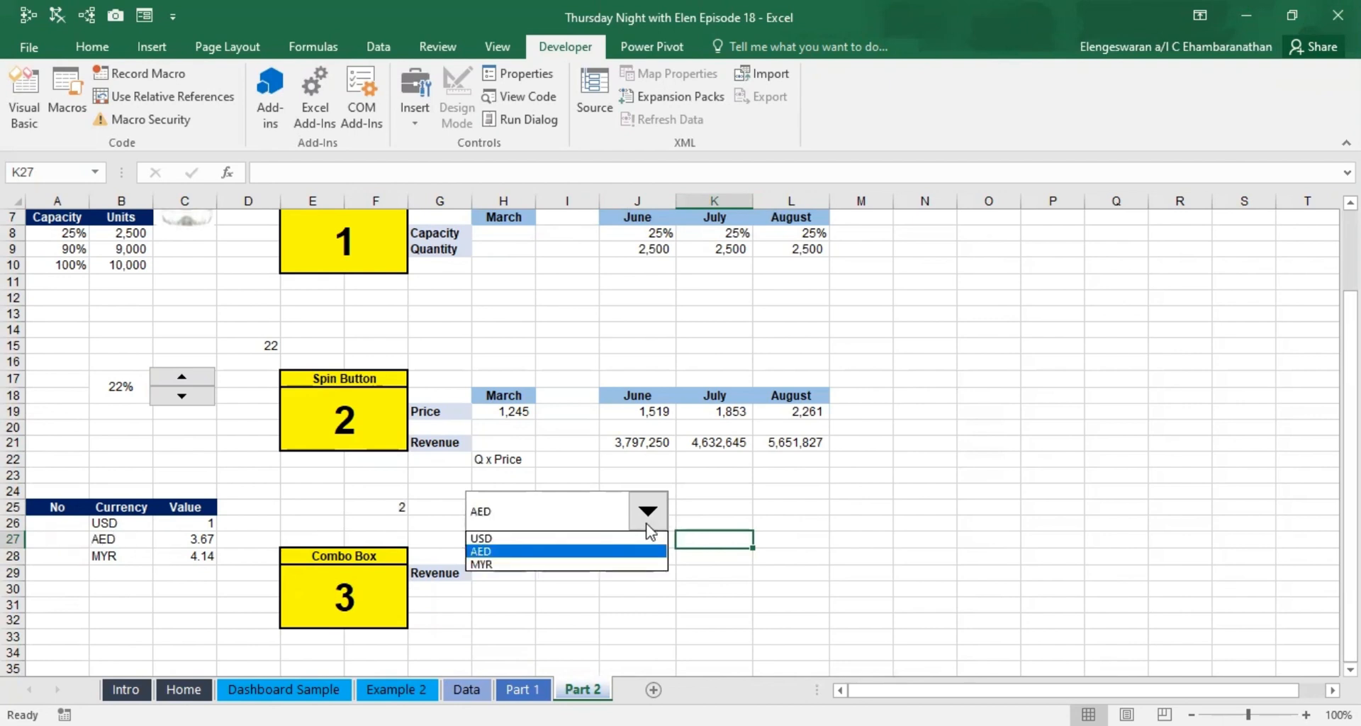
left_click(577, 565)
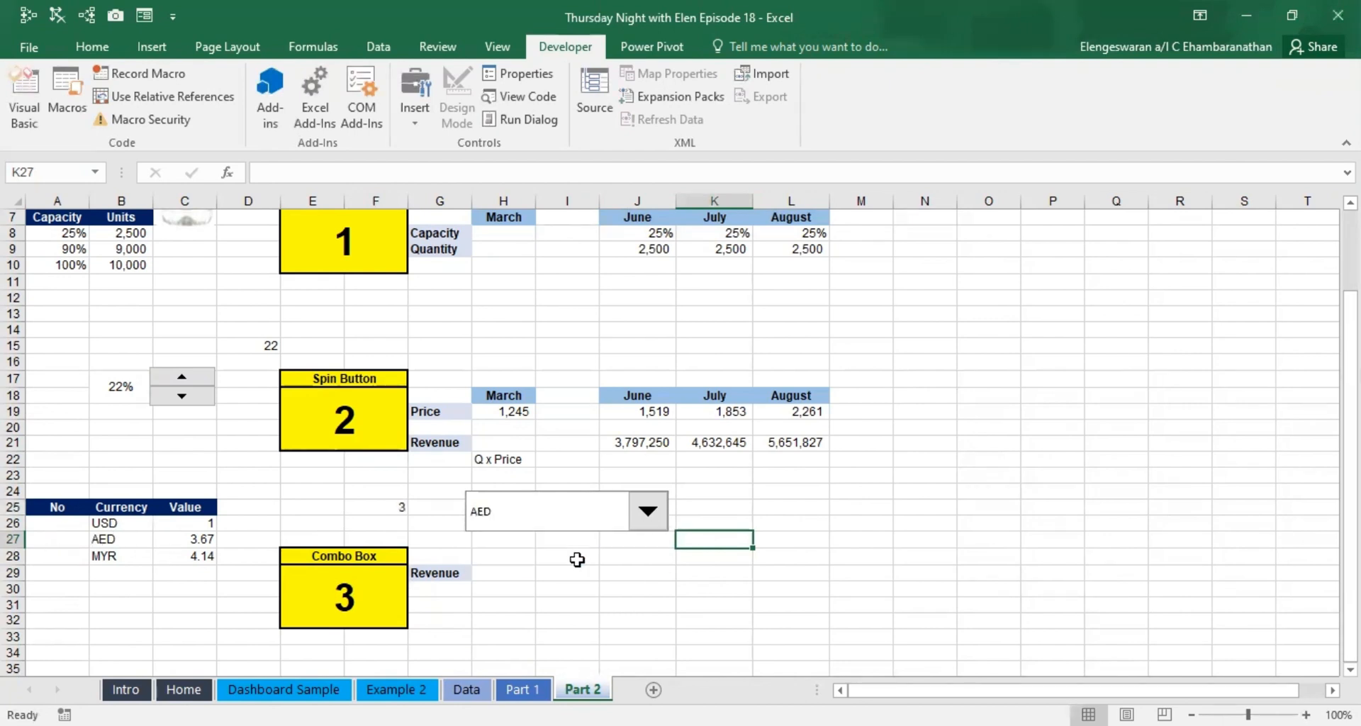
Step: Number the USD, AED and MYR rows 1, 2 and 3 in the currency table's No column, A26:A28
left_click(74, 523)
type("1")
key("Return")
type("2")
key("Return")
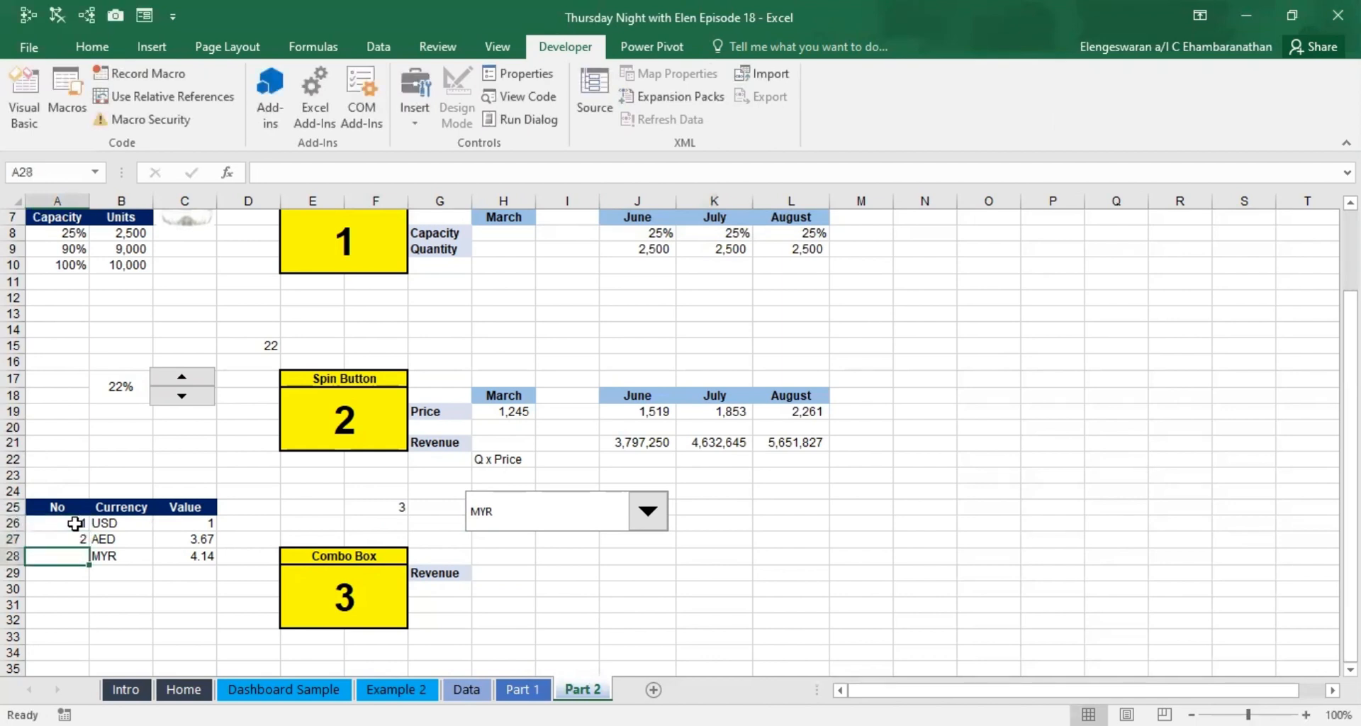
type("3")
key("Return")
Step: Center the row numbers in A26:A28 horizontally
left_click(74, 523)
key("shift+Down")
key("shift+Down")
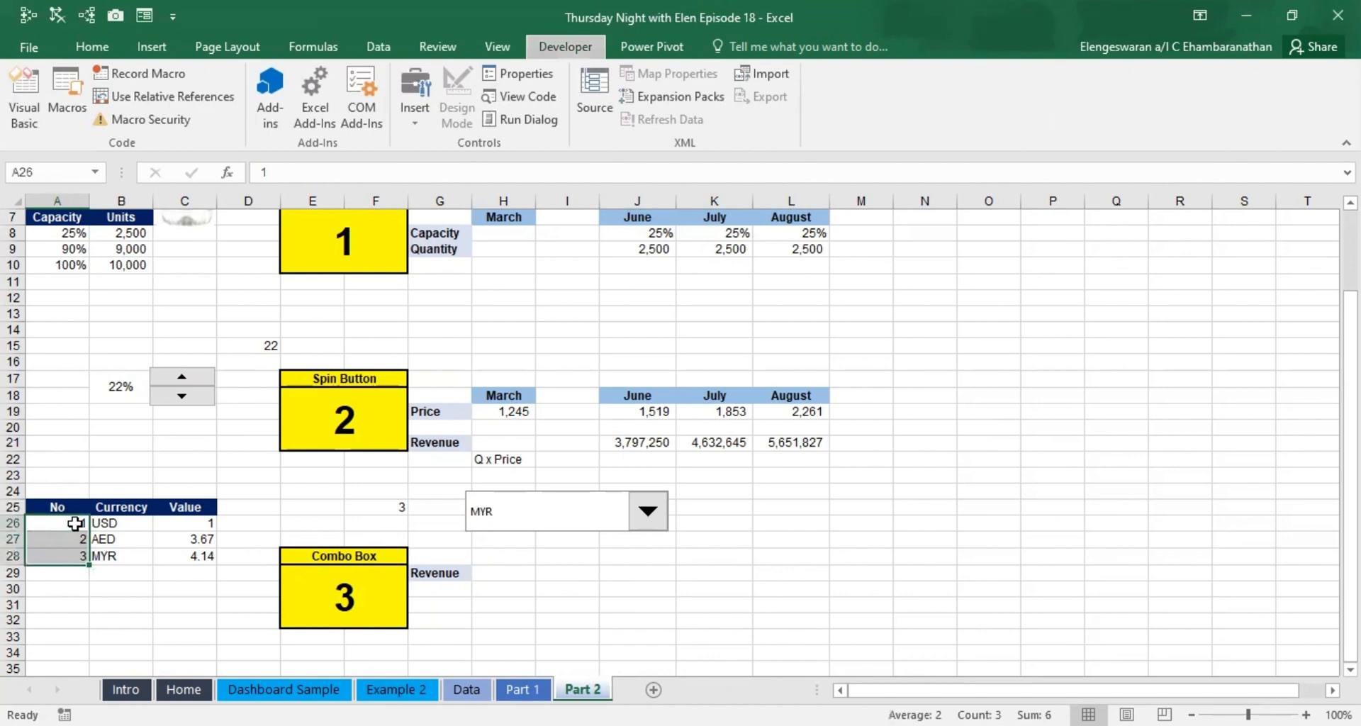
key("alt+h")
key("a")
key("c")
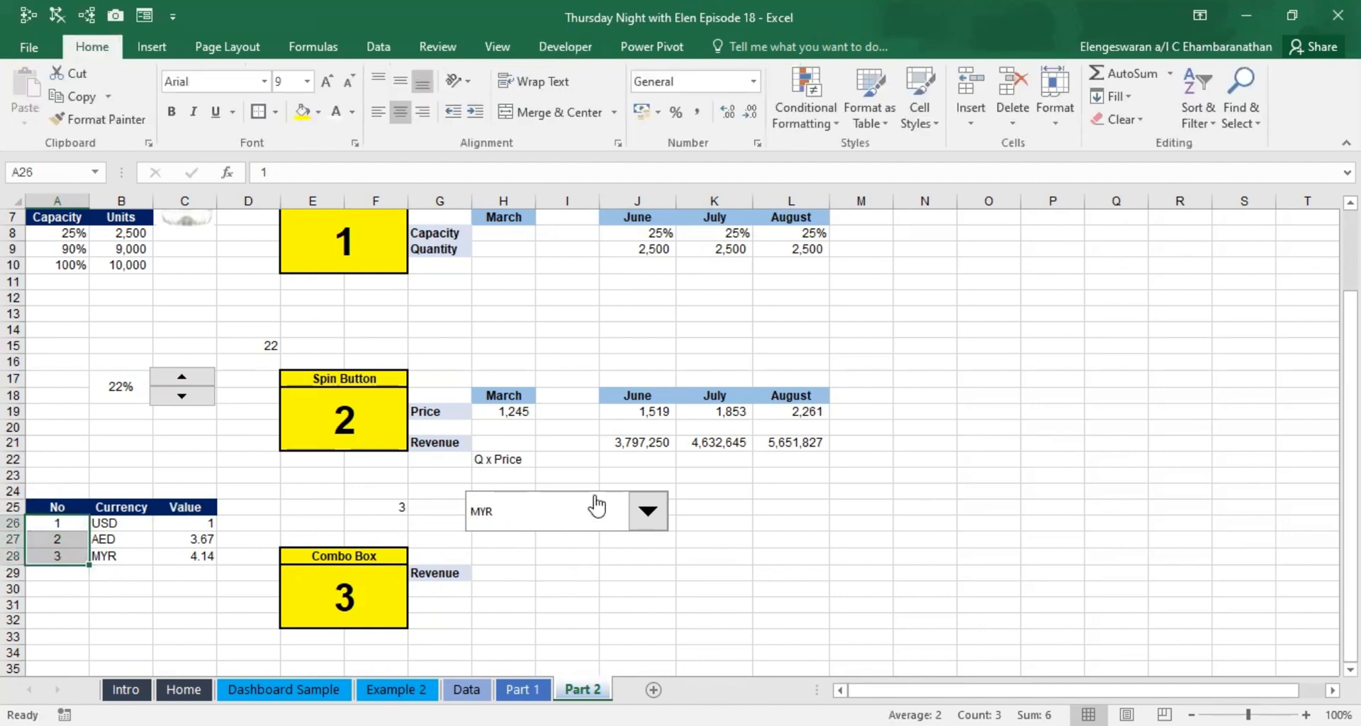
Step: Enter the label USD in I21, beside the spin button section's revenue figures
left_click(576, 440)
type("US")
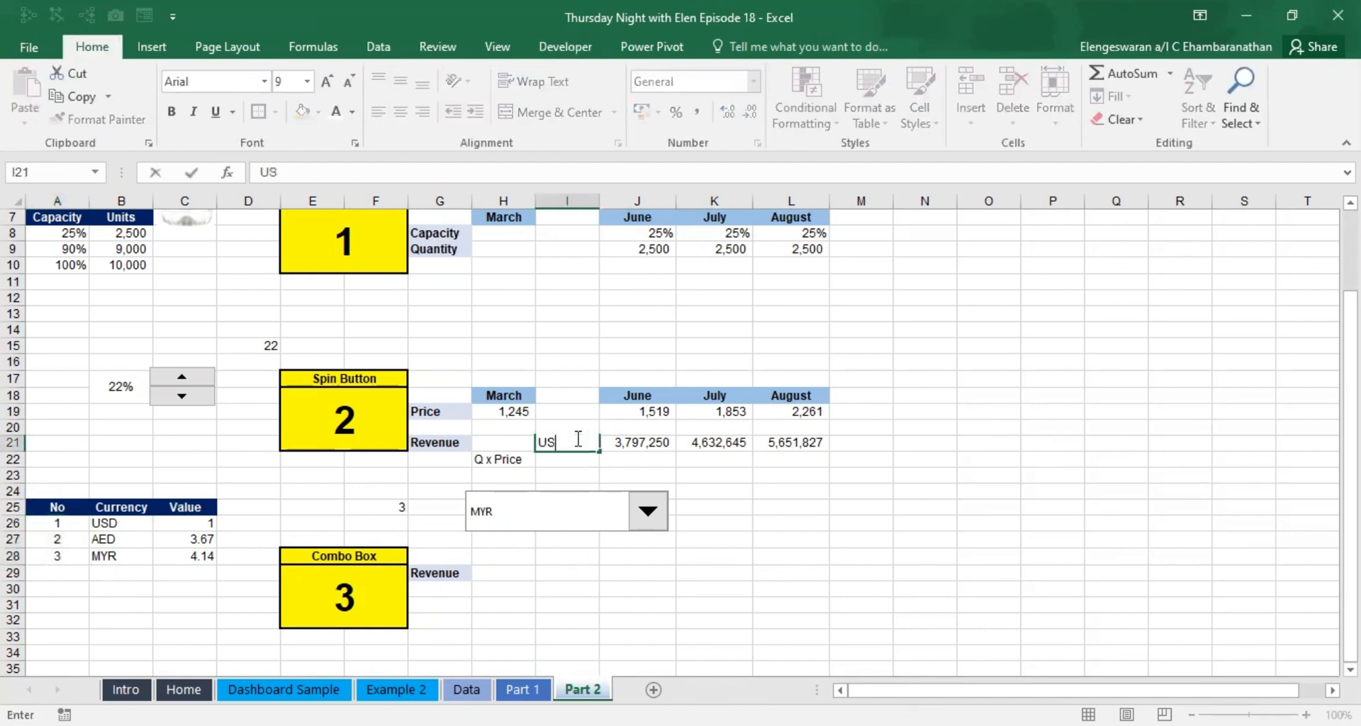
type("D")
key("Return")
key("Up")
key("Right")
key("Left")
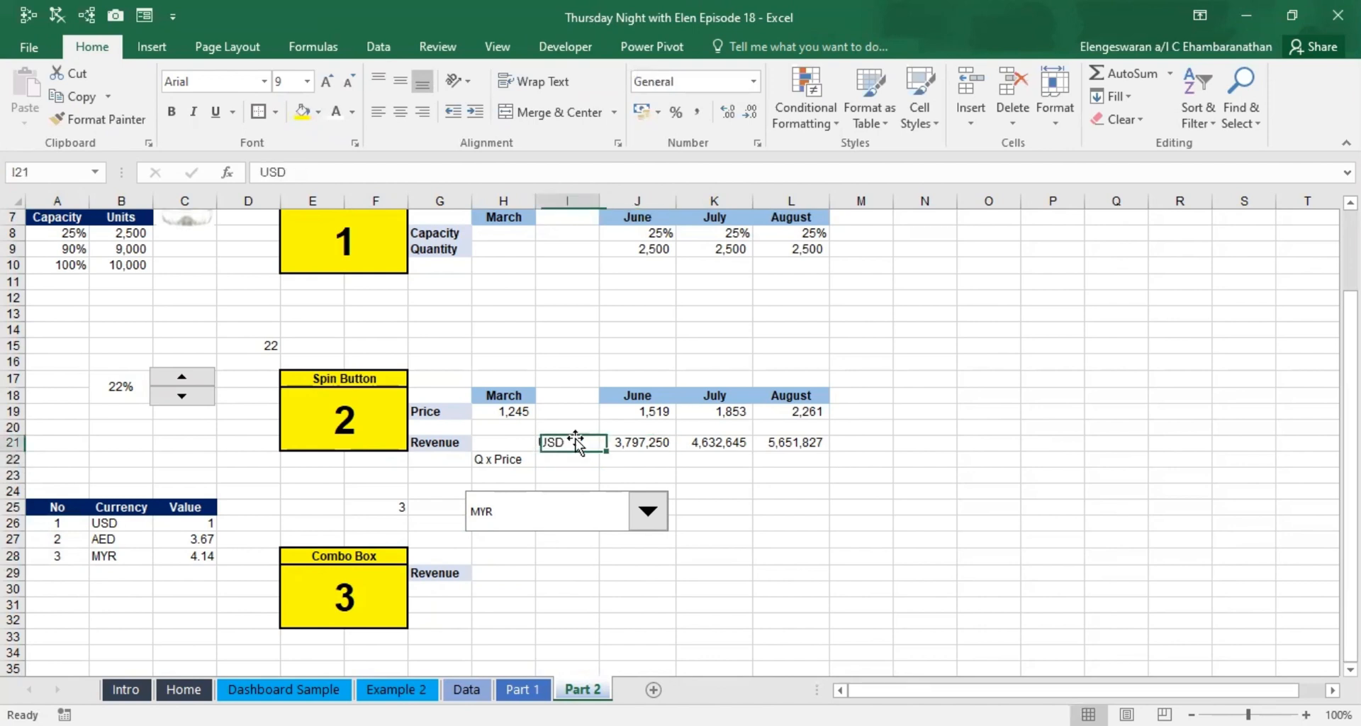
key("Right")
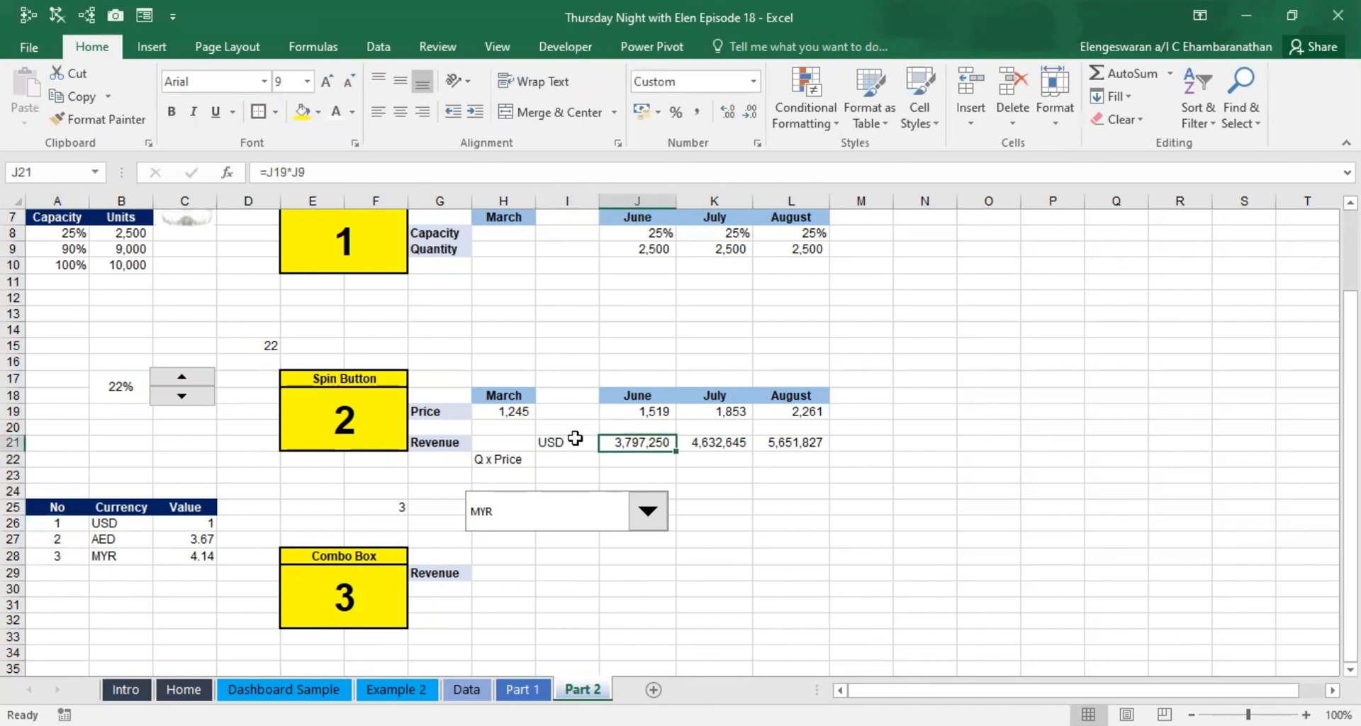
Step: Enter =VLOOKUP(F25,$A$25:$C$28,3,FALSE) in F26 to return the selected currency's value
left_click(307, 510)
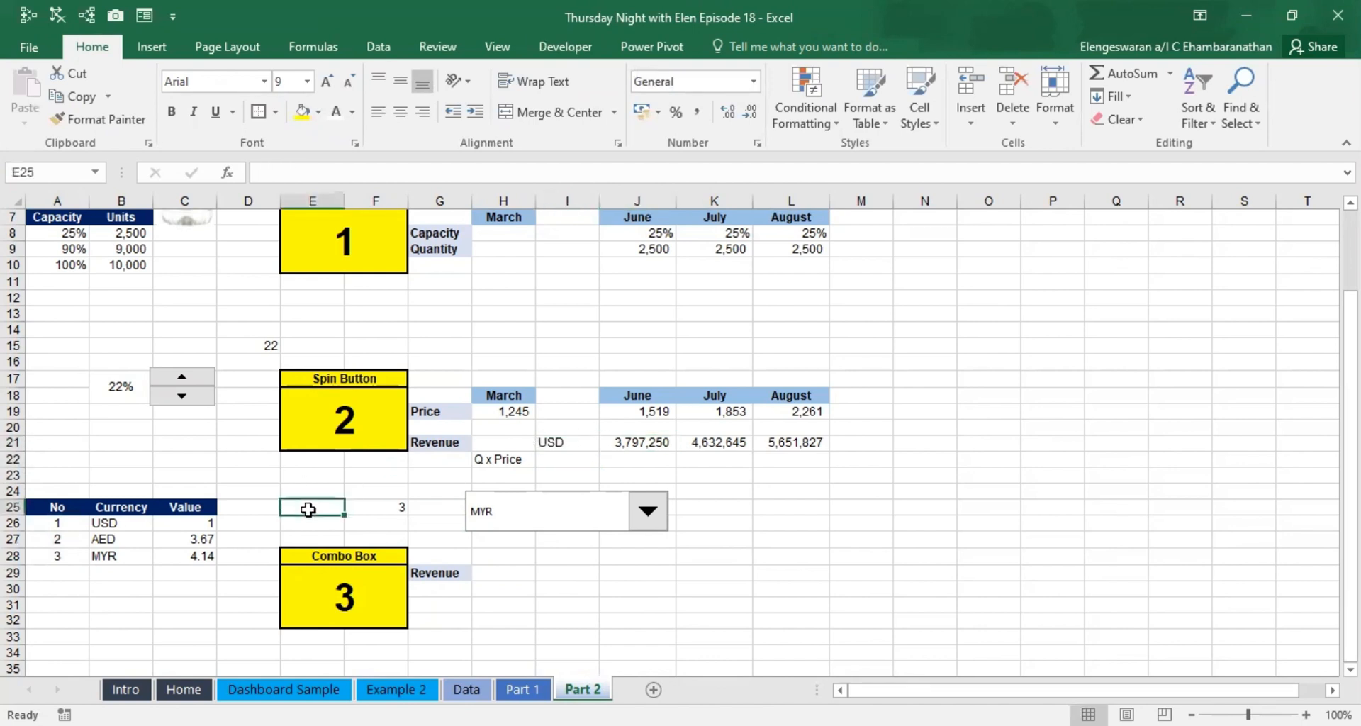
key("Right")
key("Down")
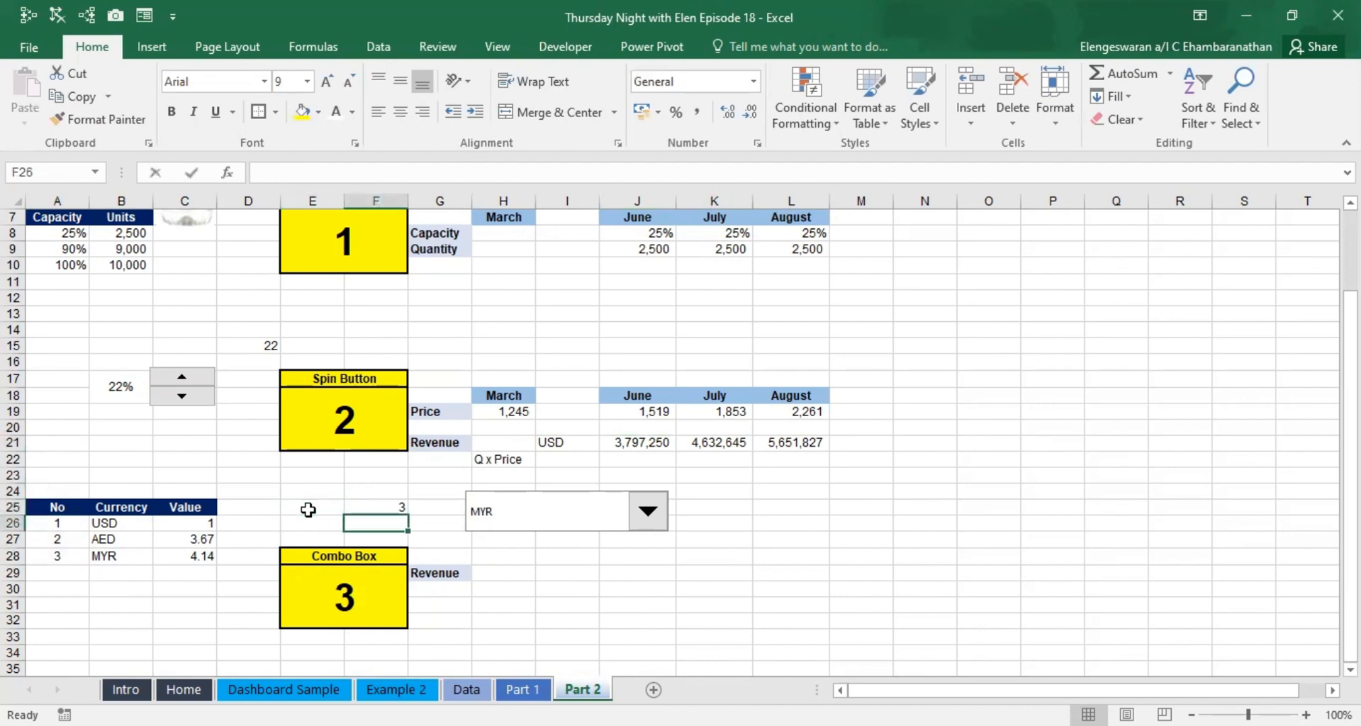
type("=F2")
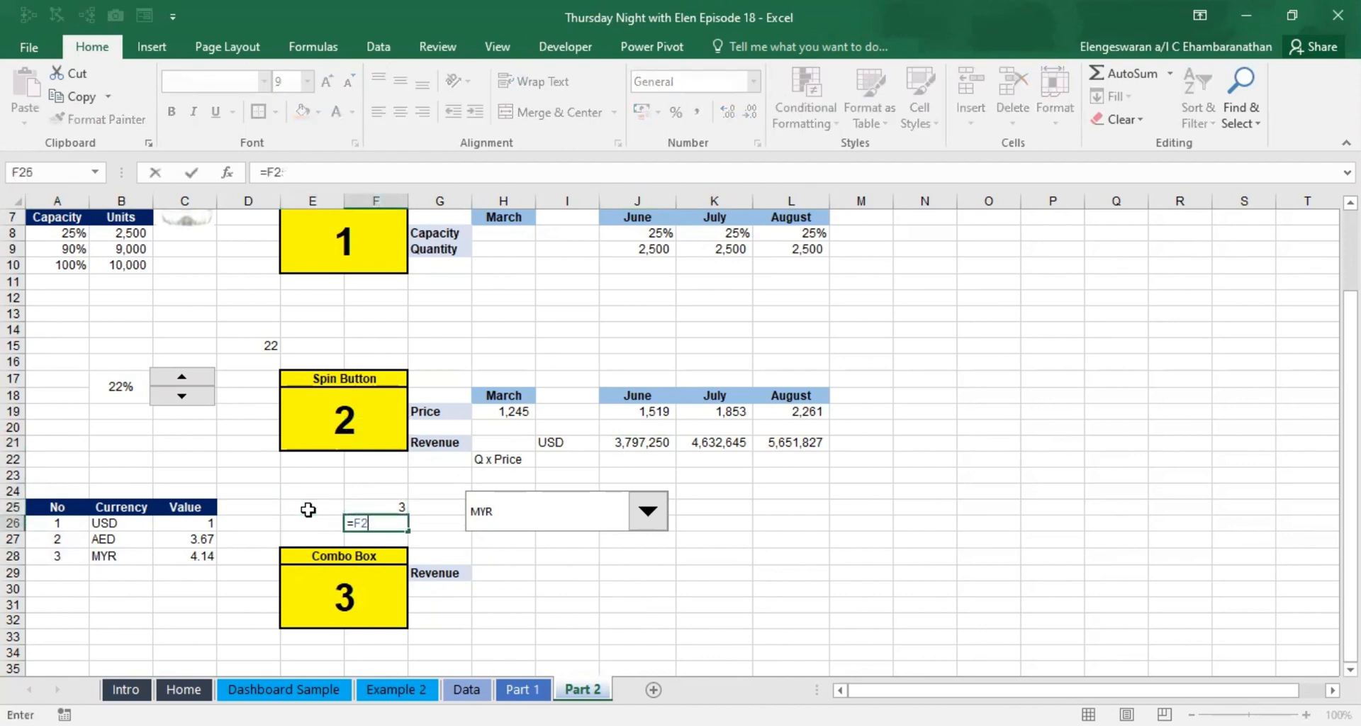
key("BackSpace")
key("BackSpace")
type("vl")
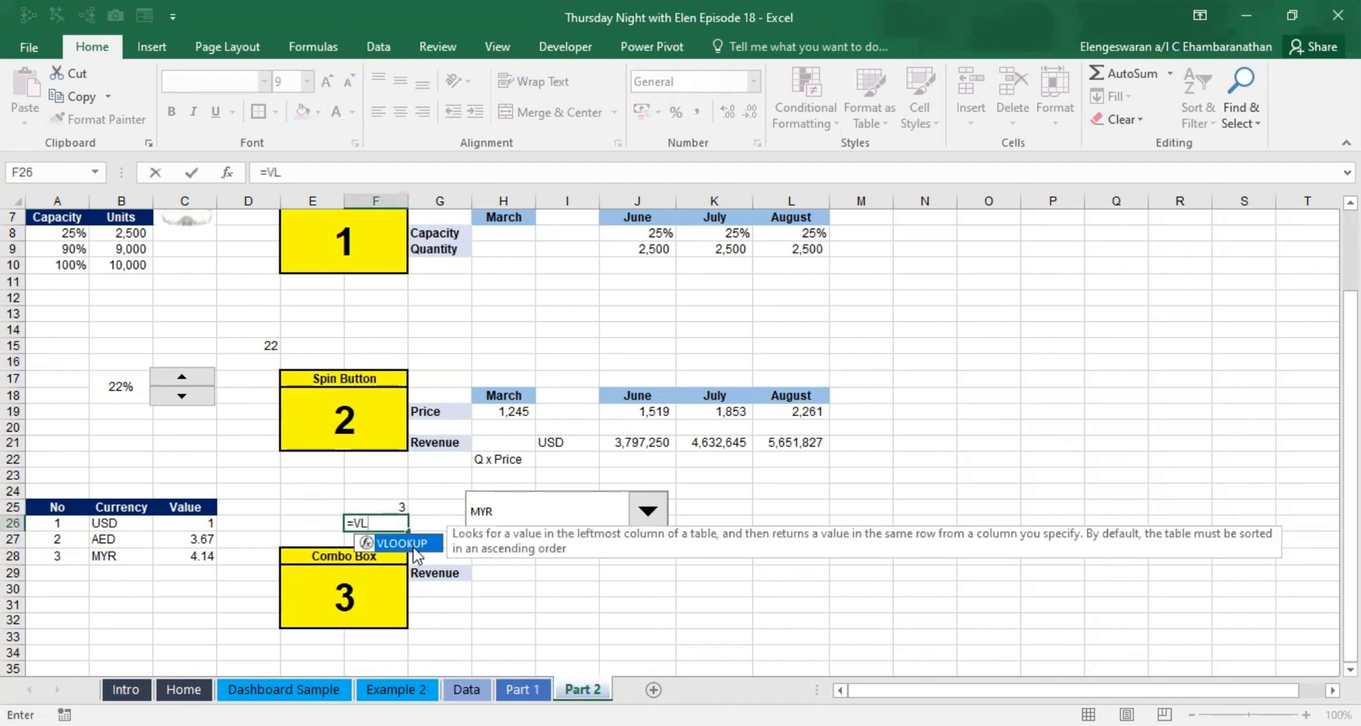
double_click(402, 546)
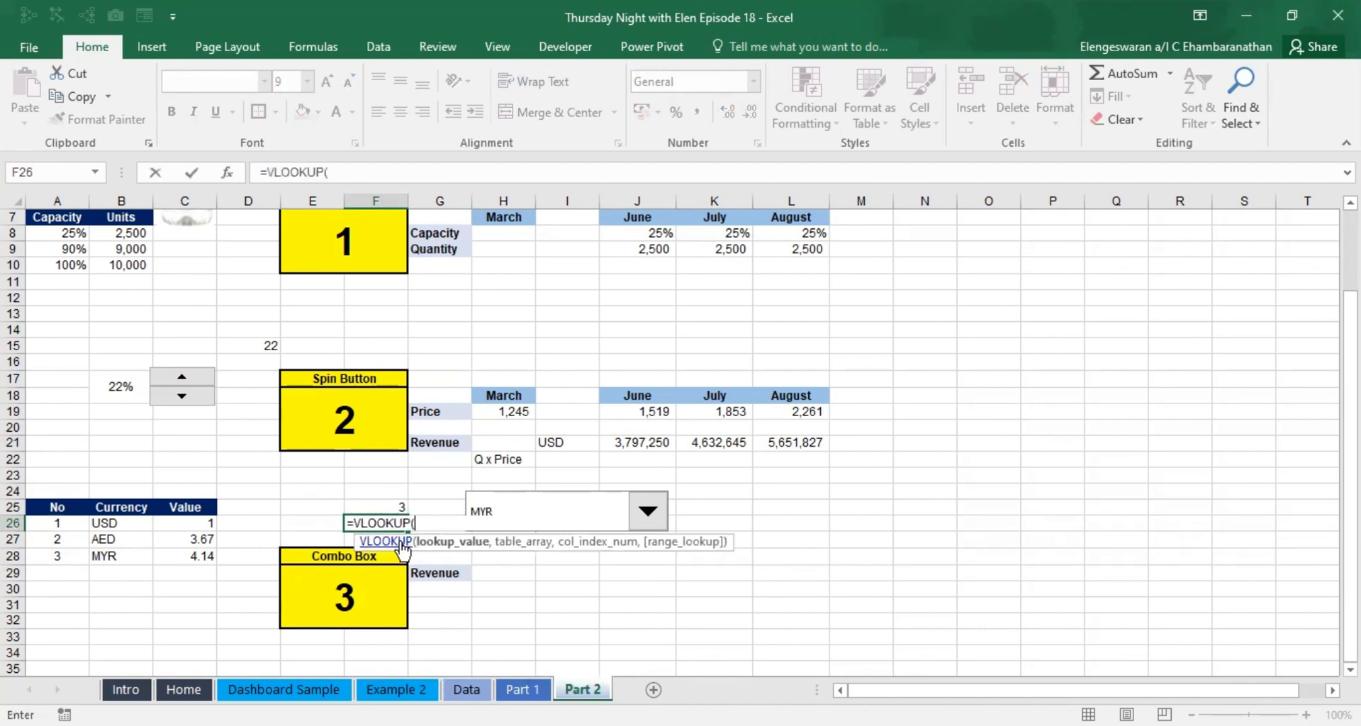
key("Up")
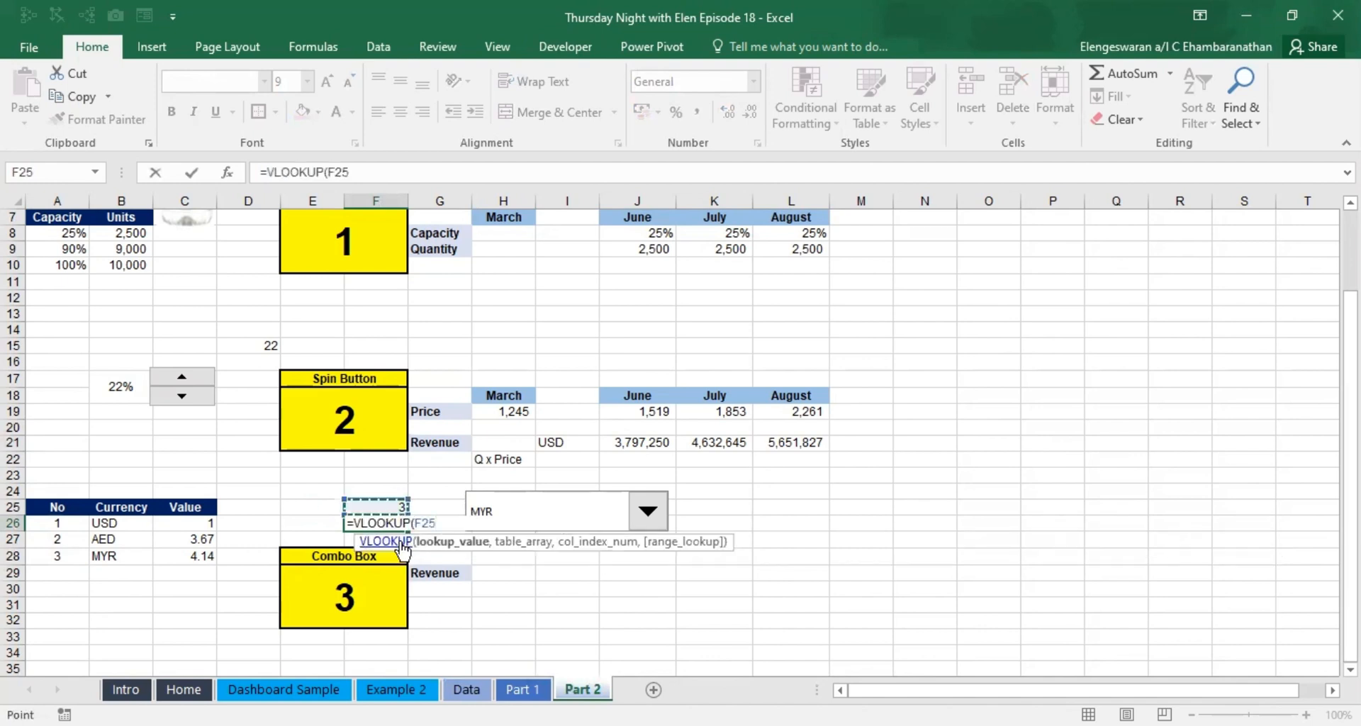
type(",")
left_click(56, 507)
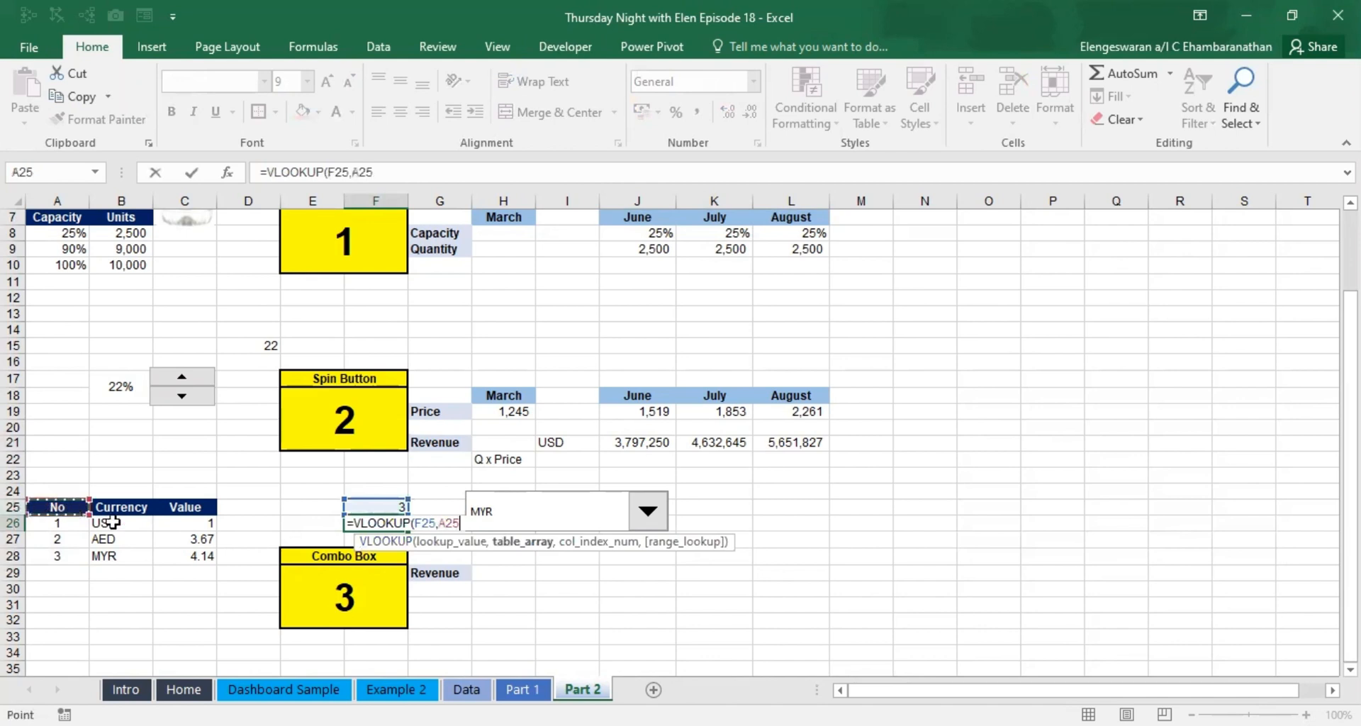
left_click_drag(112, 522, 183, 558)
key("F4")
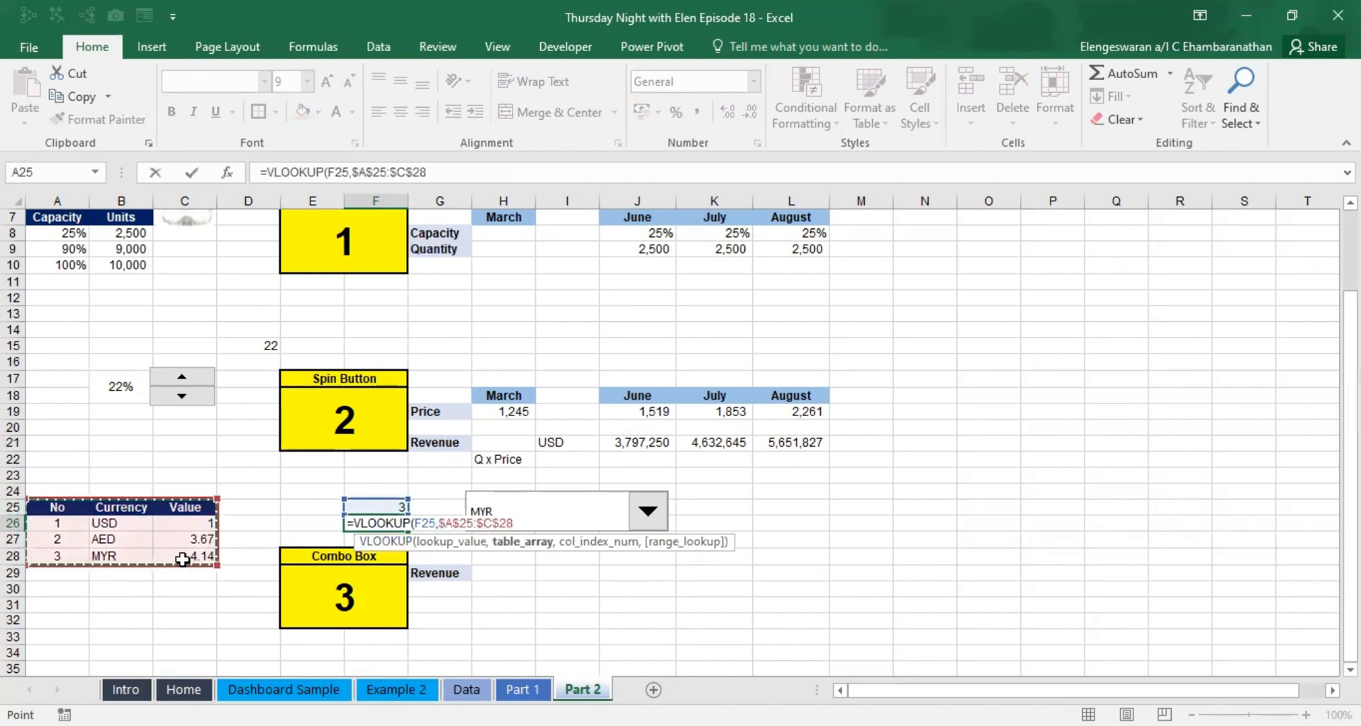
type(",")
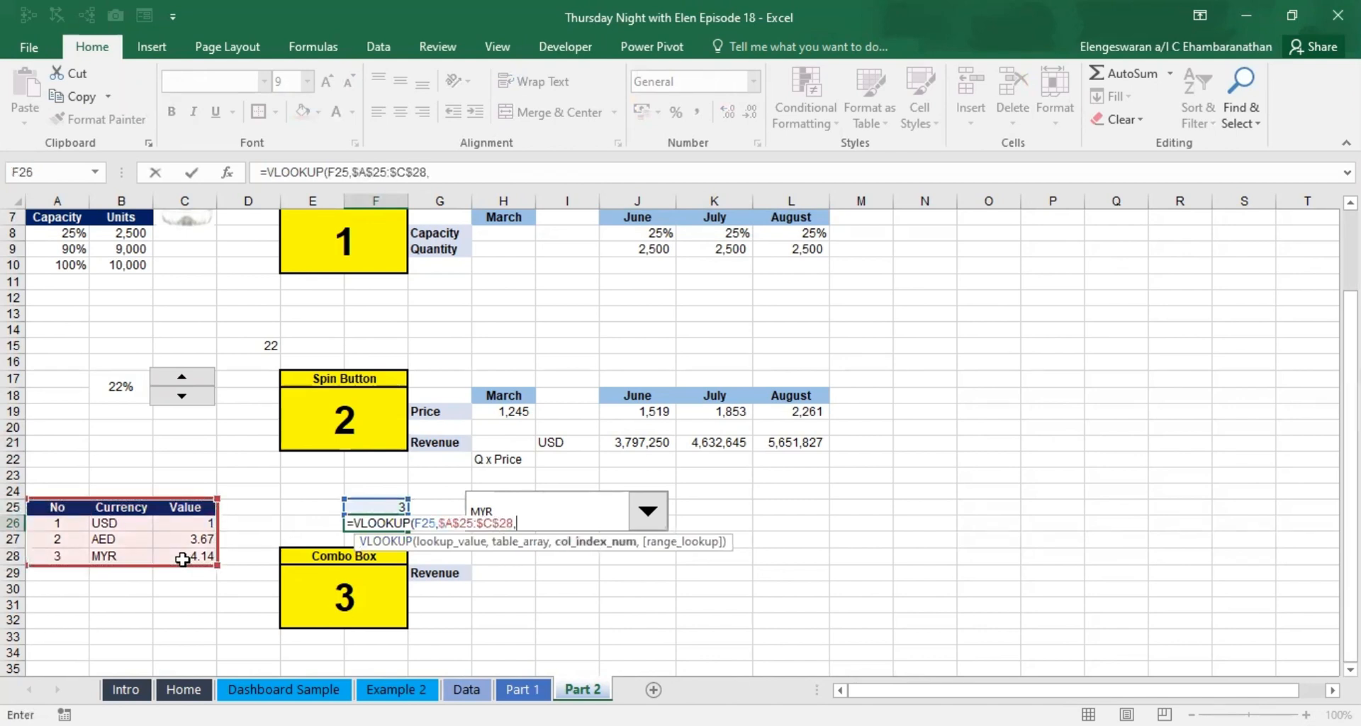
type("3,FALSE)")
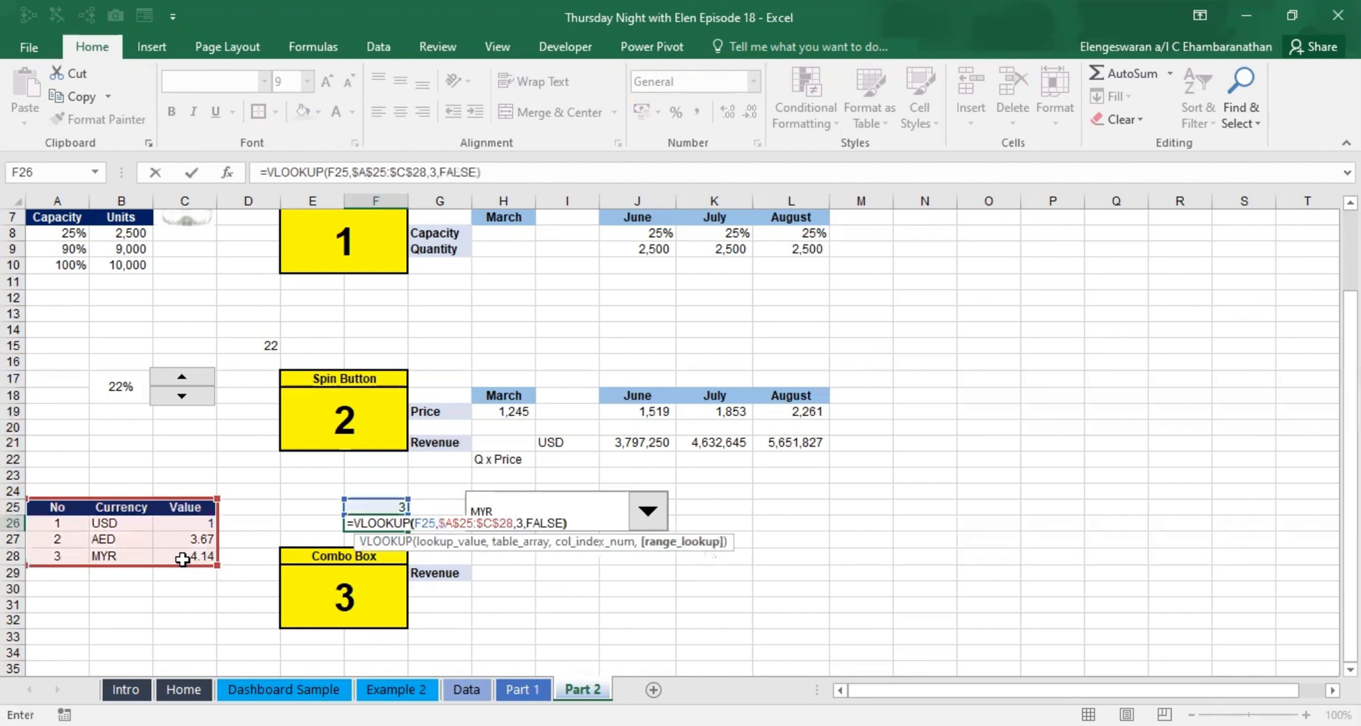
key("ctrl+Return")
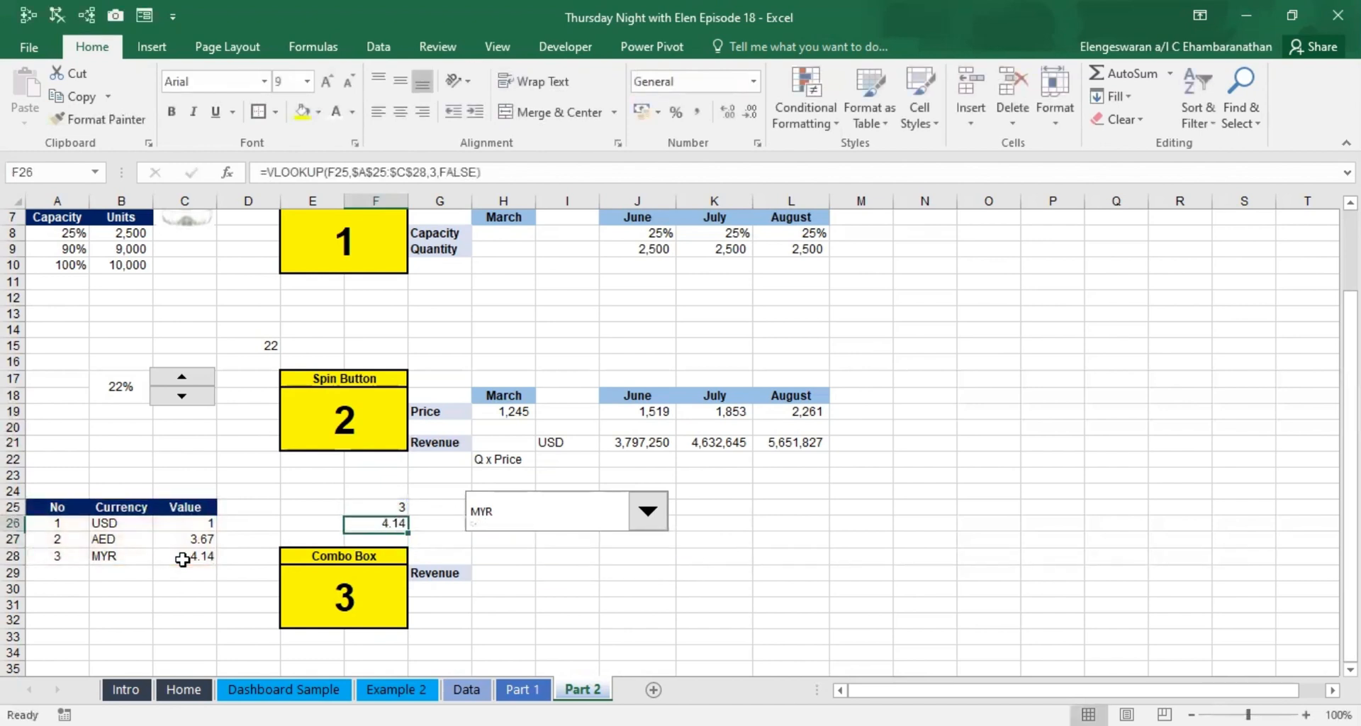
Step: Switch the combo box to AED and back to MYR to test the lookup in F26
left_click(647, 516)
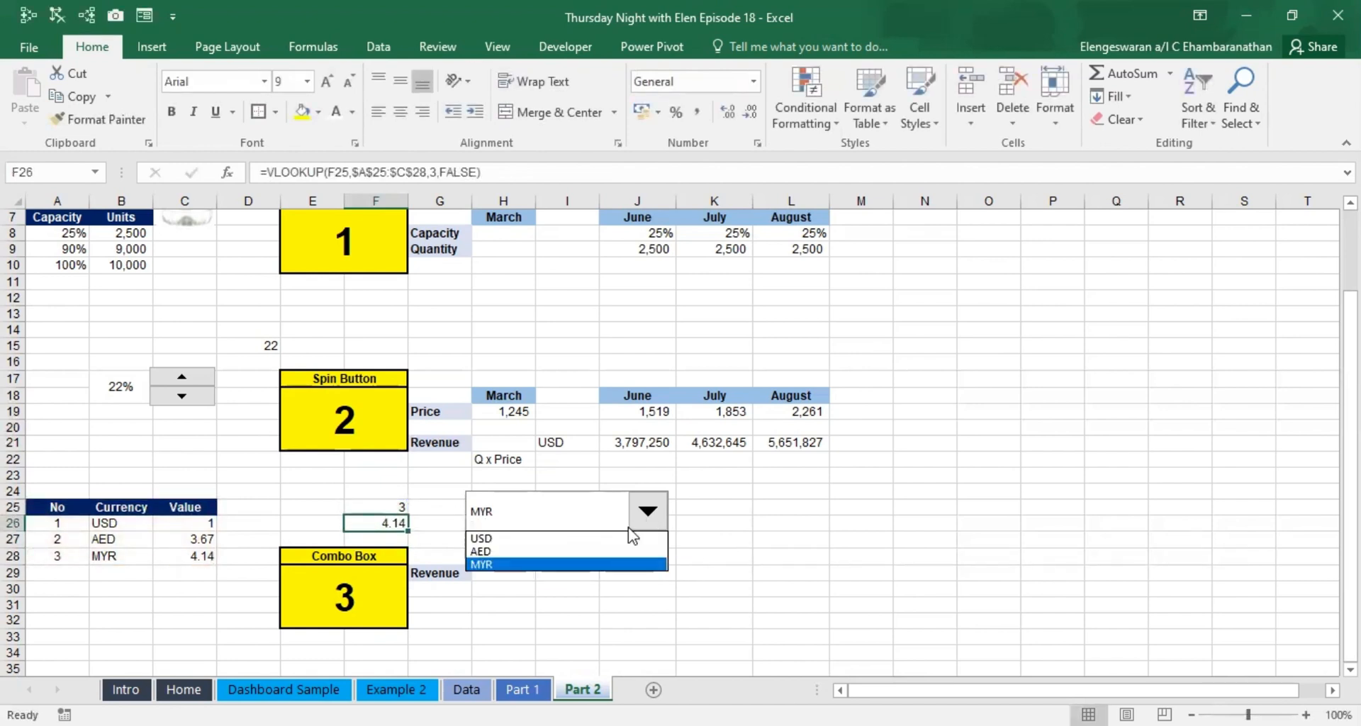
left_click(586, 555)
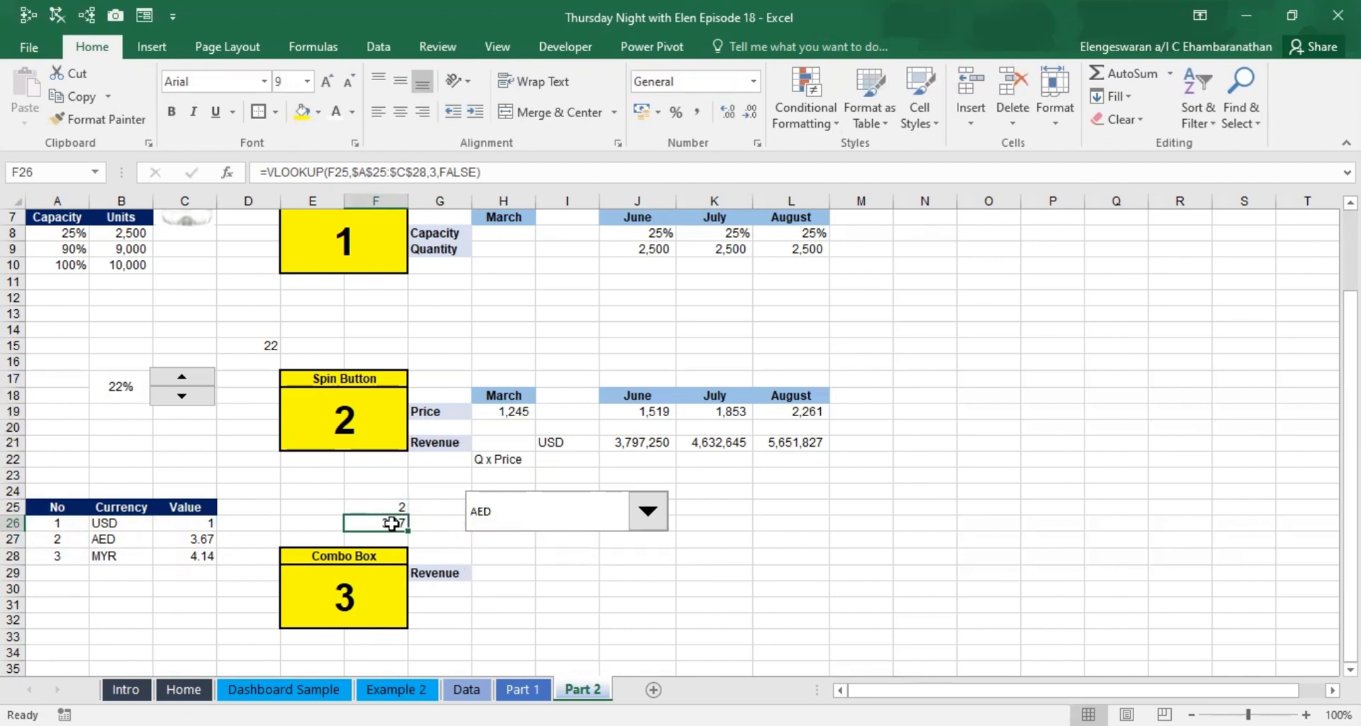
left_click(648, 521)
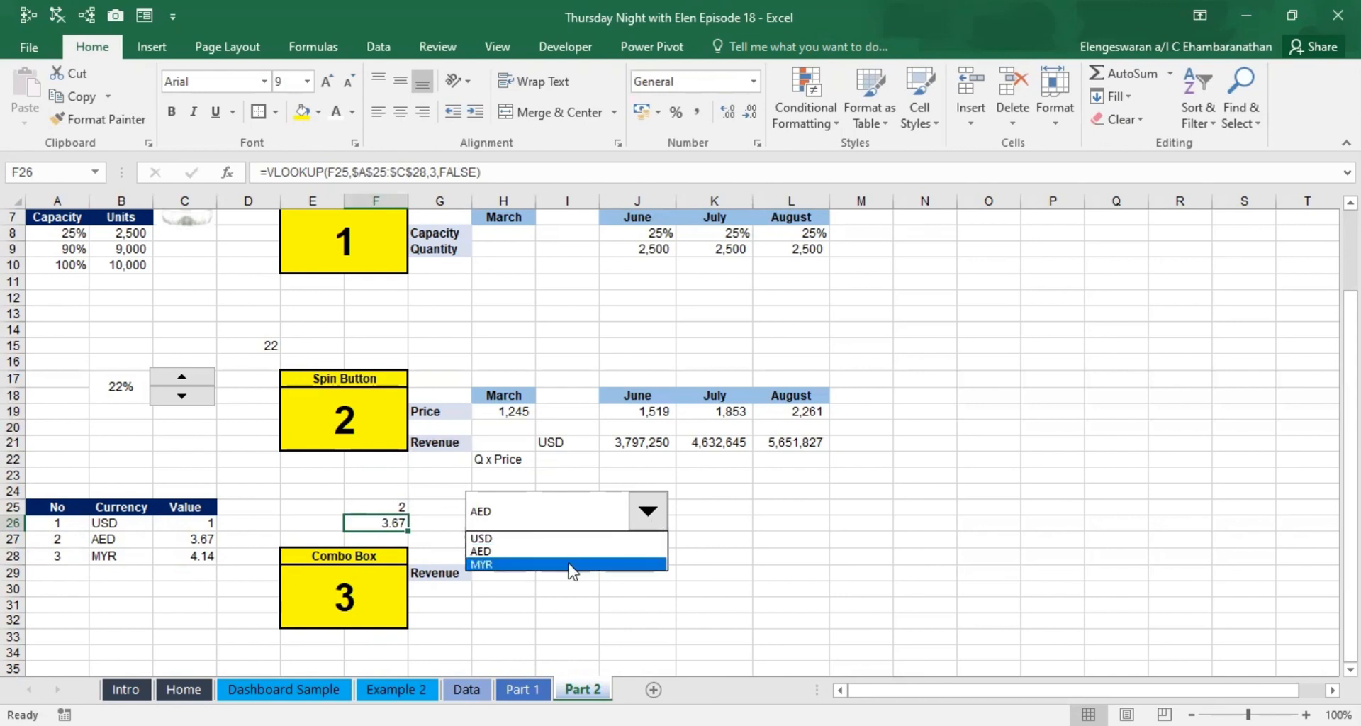
left_click(571, 564)
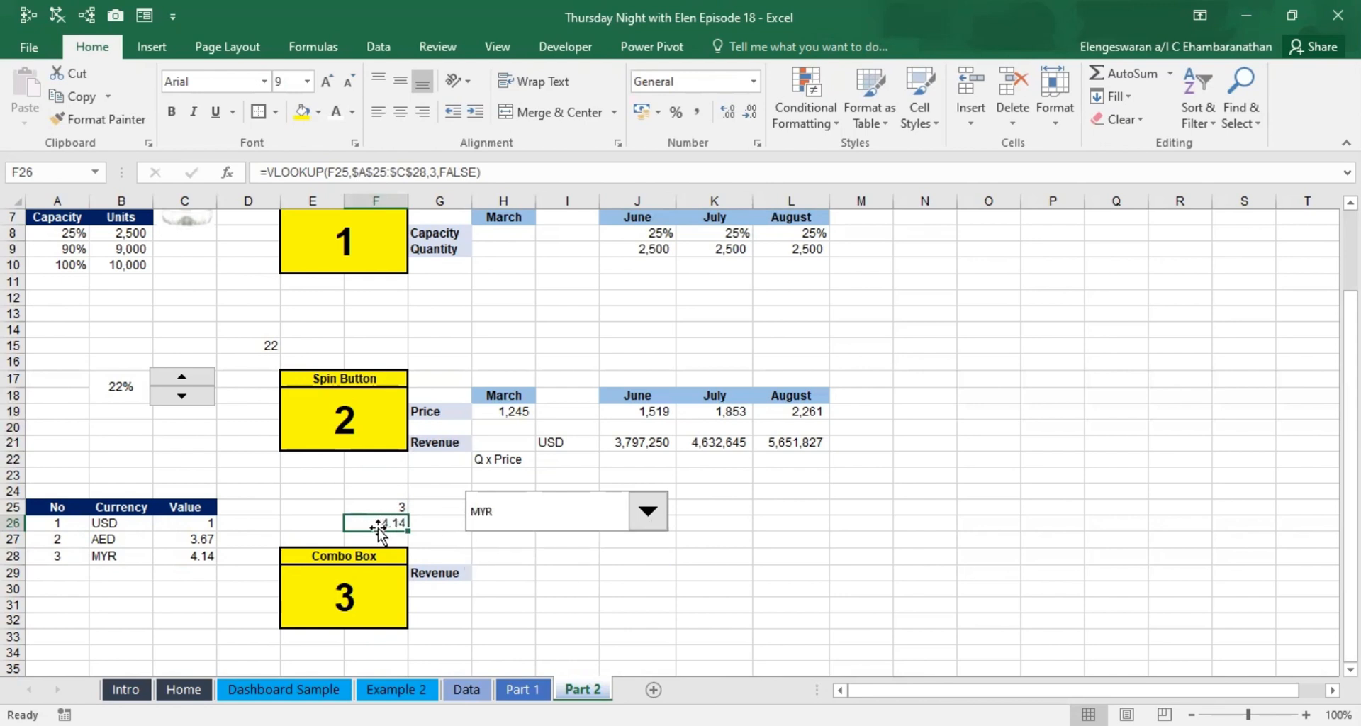
Step: Enter =J21*$F$26 in J29 to convert the June revenue to the selected currency
left_click(613, 575)
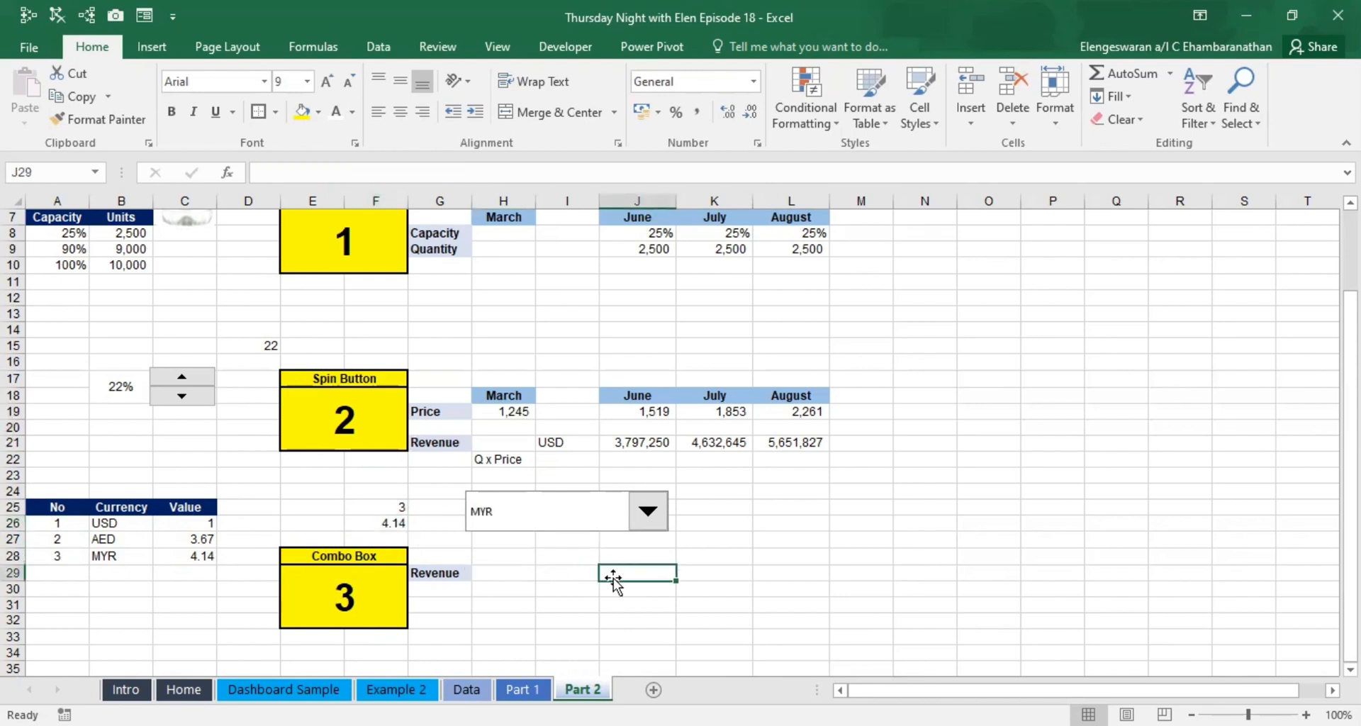
type("=")
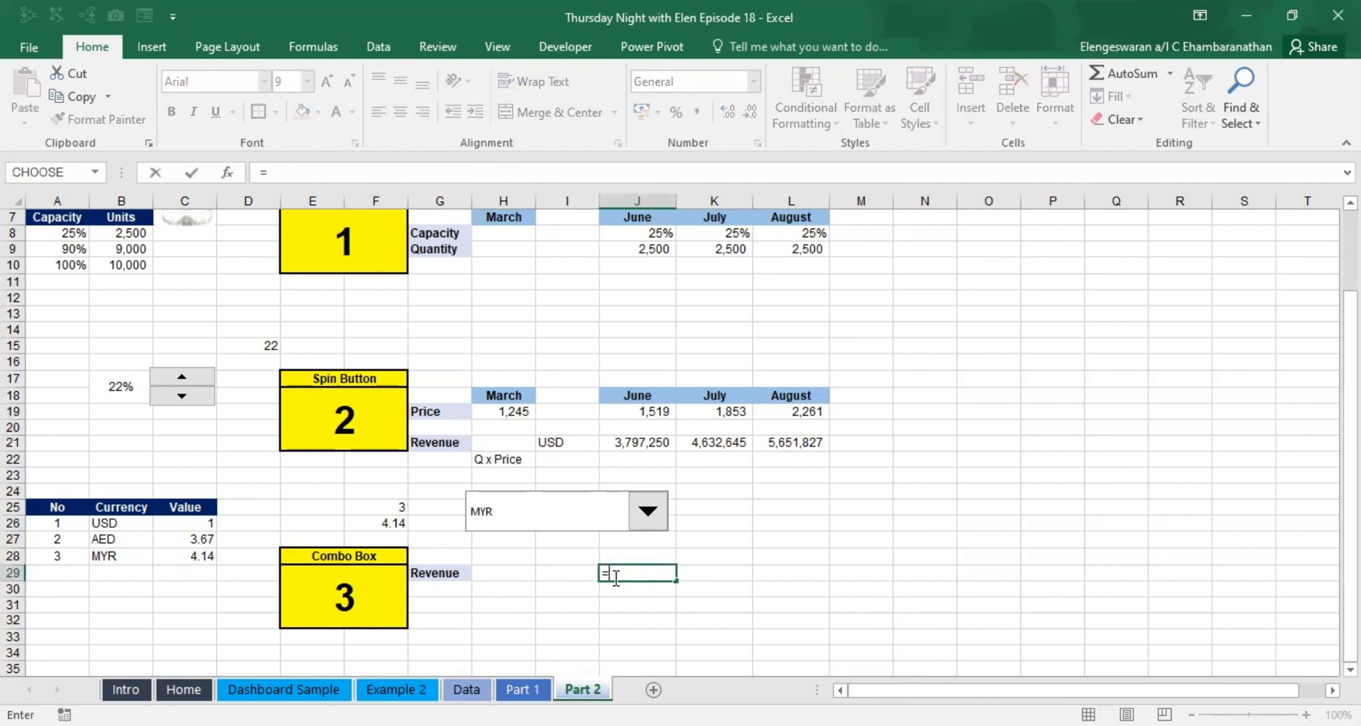
key("Up")
key("Up")
key("Up")
key("Up")
key("Up")
key("Up")
key("Up")
key("Up")
type("*")
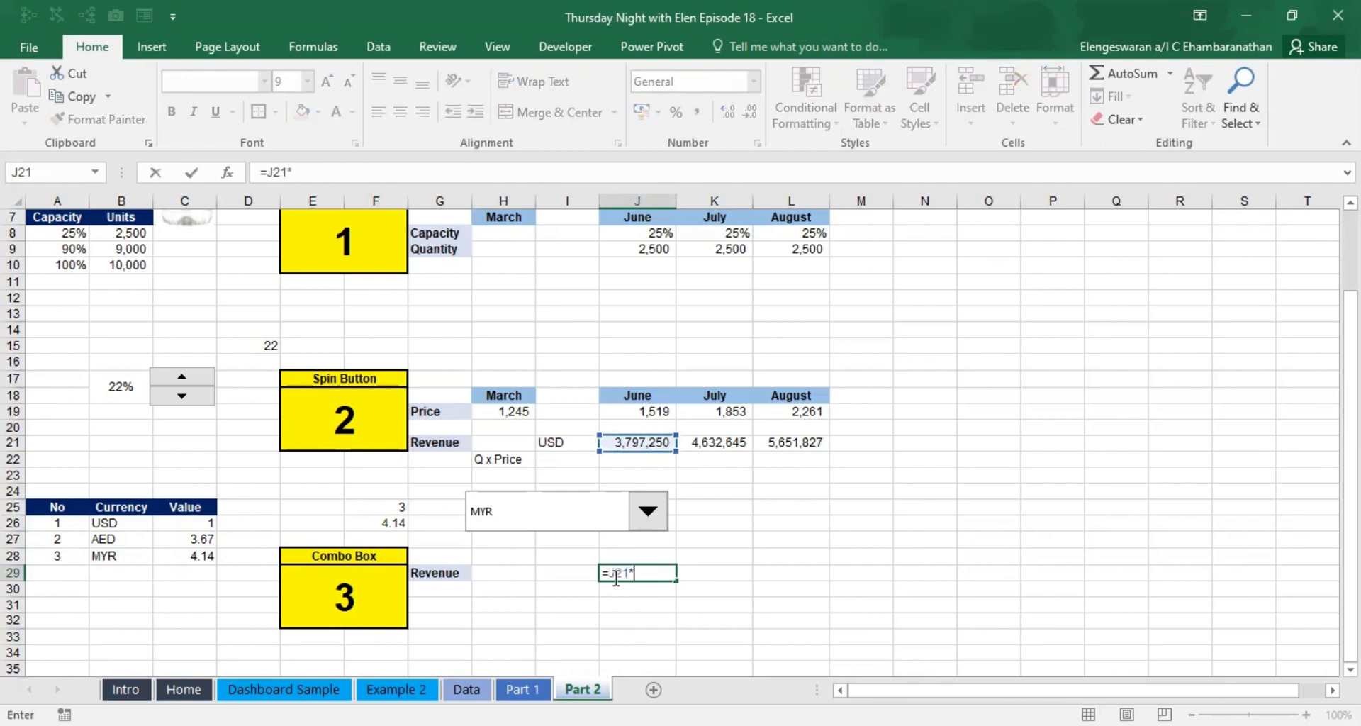
left_click(368, 523)
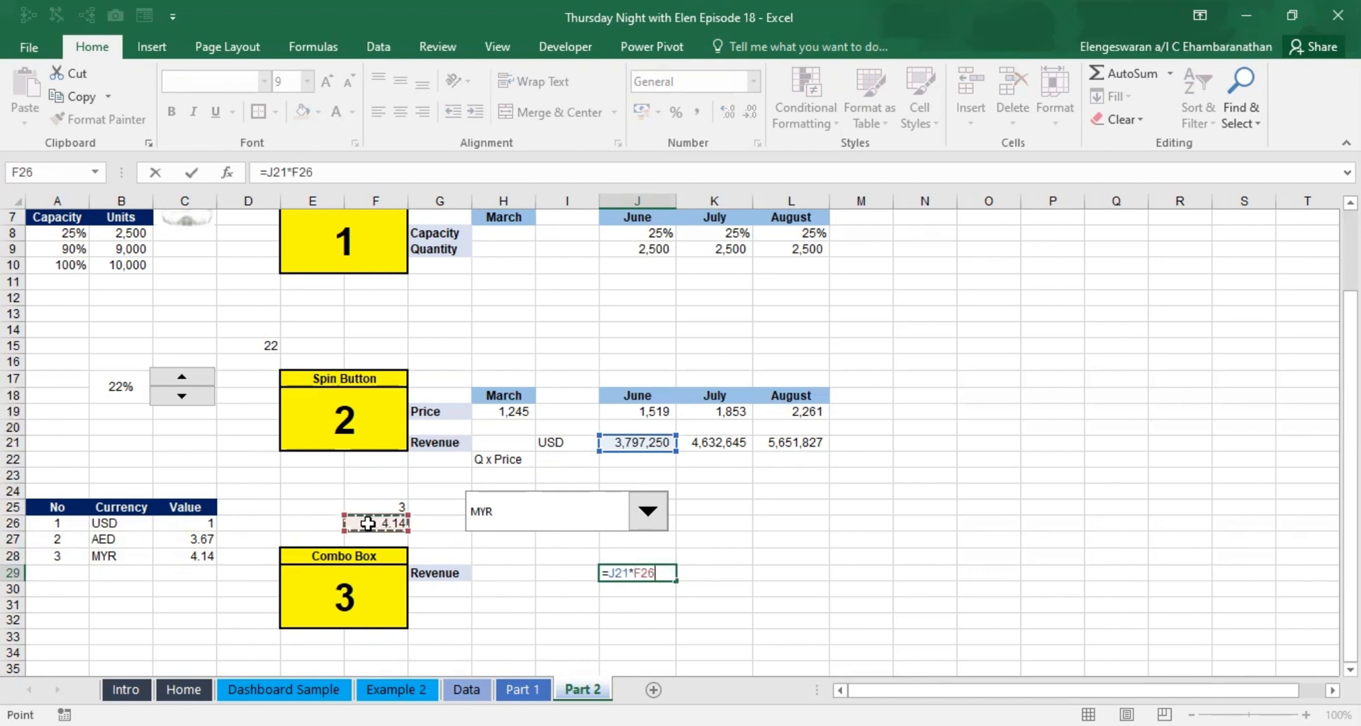
key("F4")
key("Return")
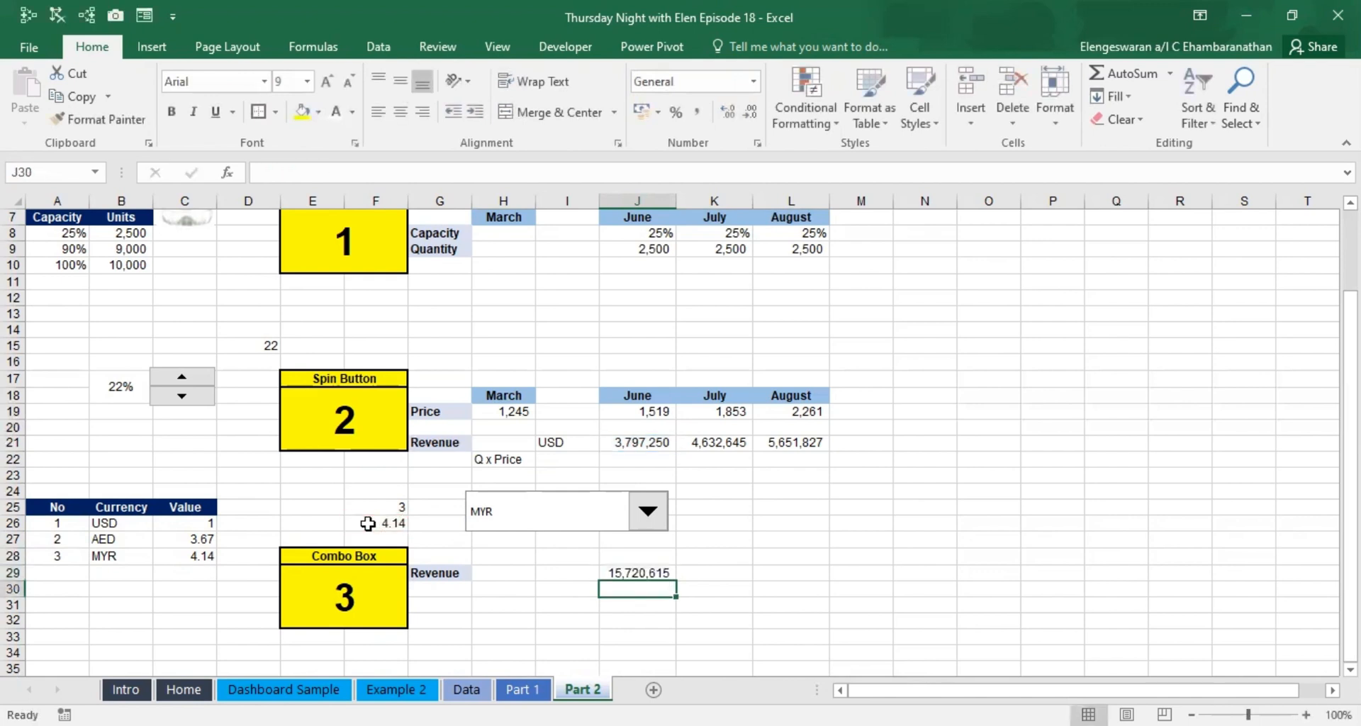
Step: Fill the June revenue conversion formula right from J29 through L29 for July and August
key("Up")
key("shift+Right")
key("shift+Right")
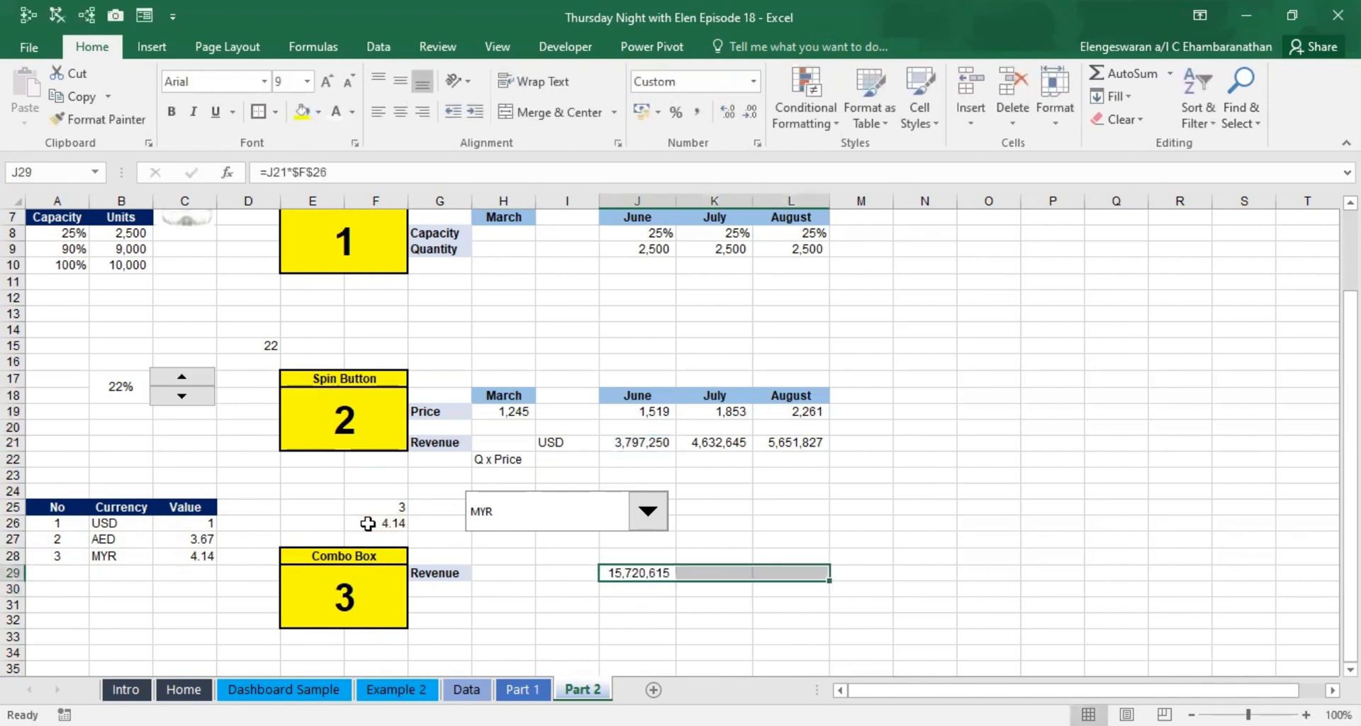
key("ctrl+r")
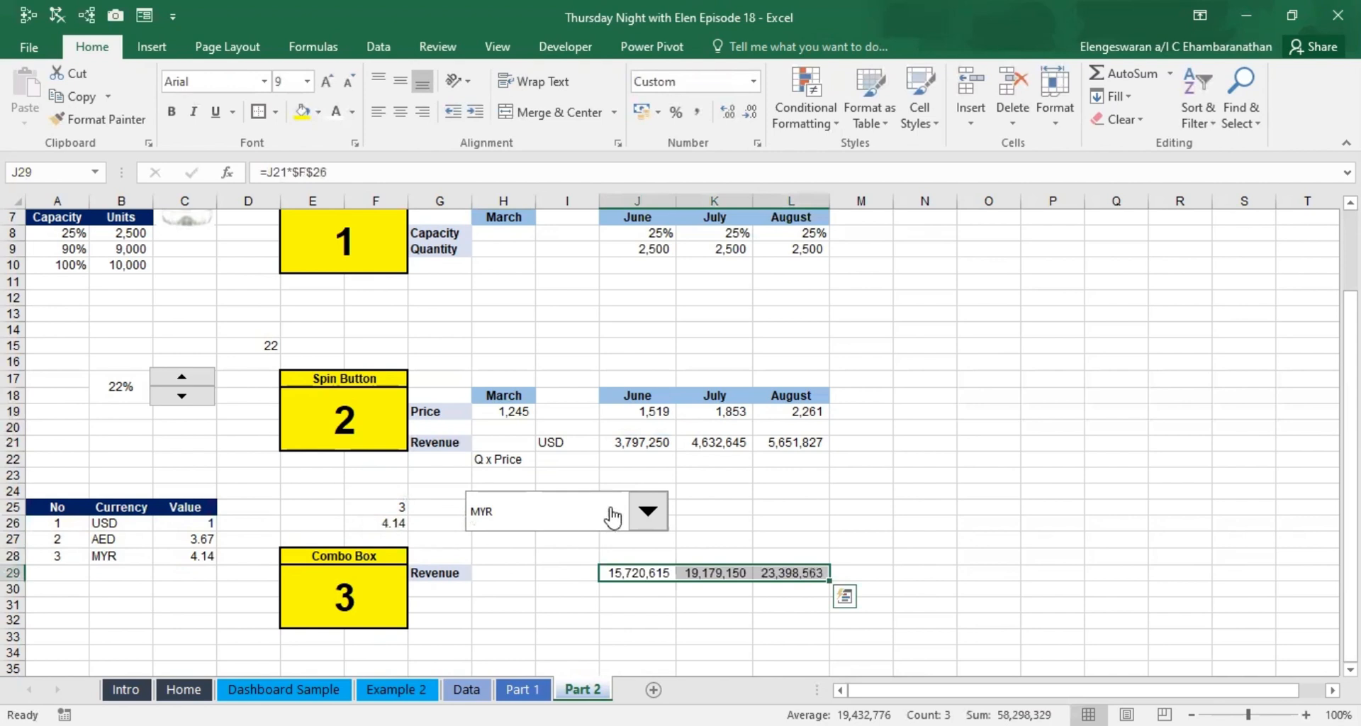
Step: Switch the combo box to USD, AED and back to MYR to test the converted revenue in row 29
left_click(647, 512)
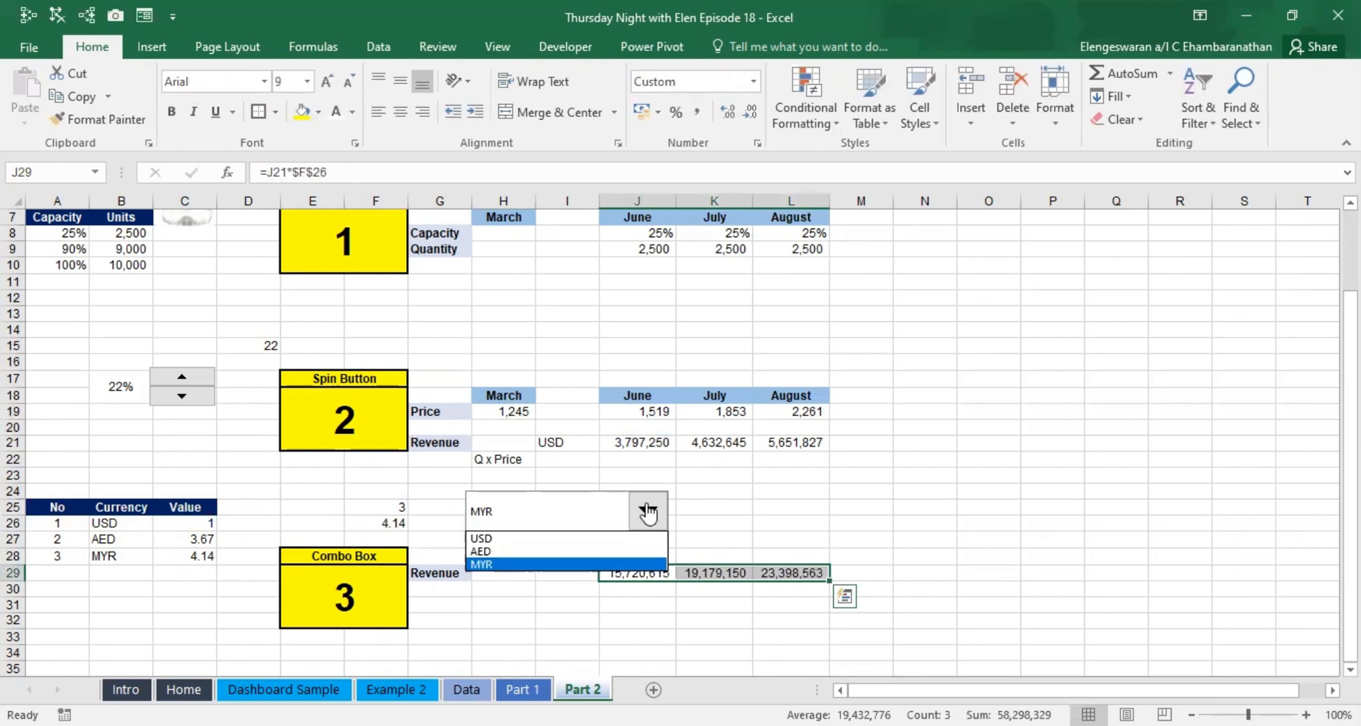
left_click(597, 539)
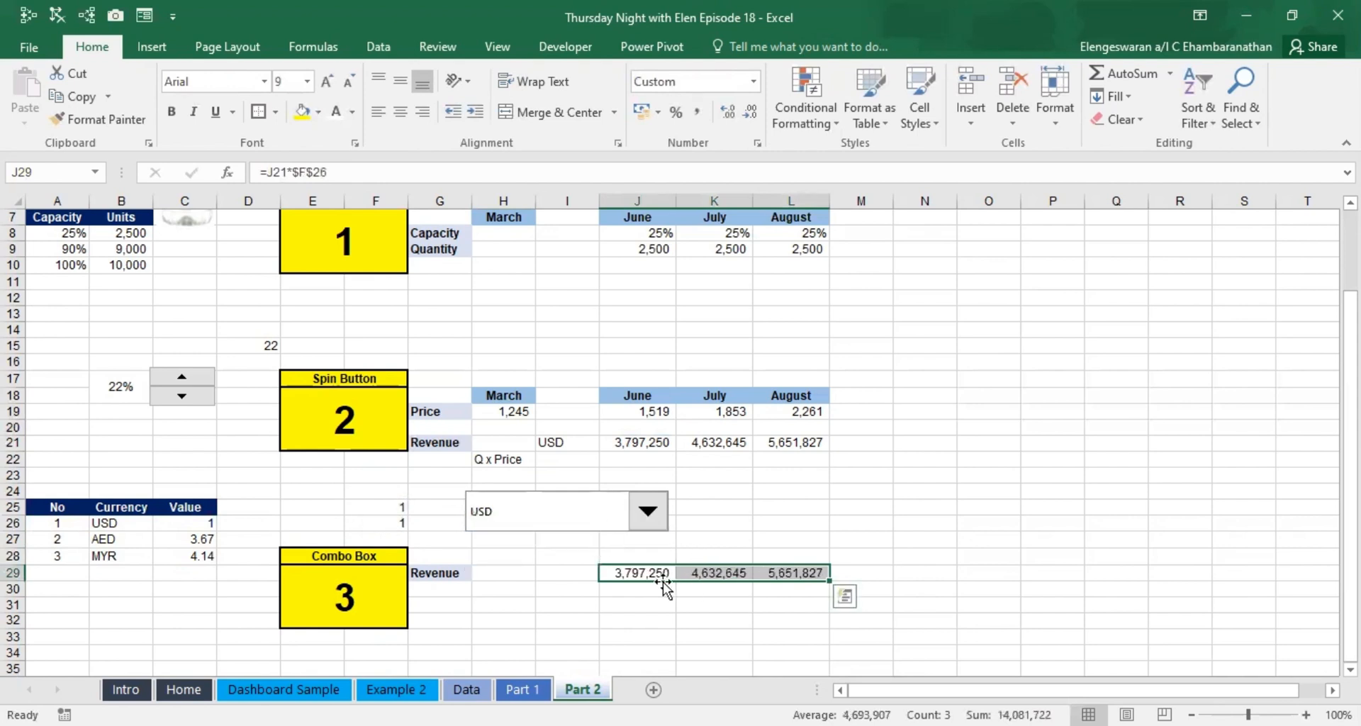
left_click(644, 518)
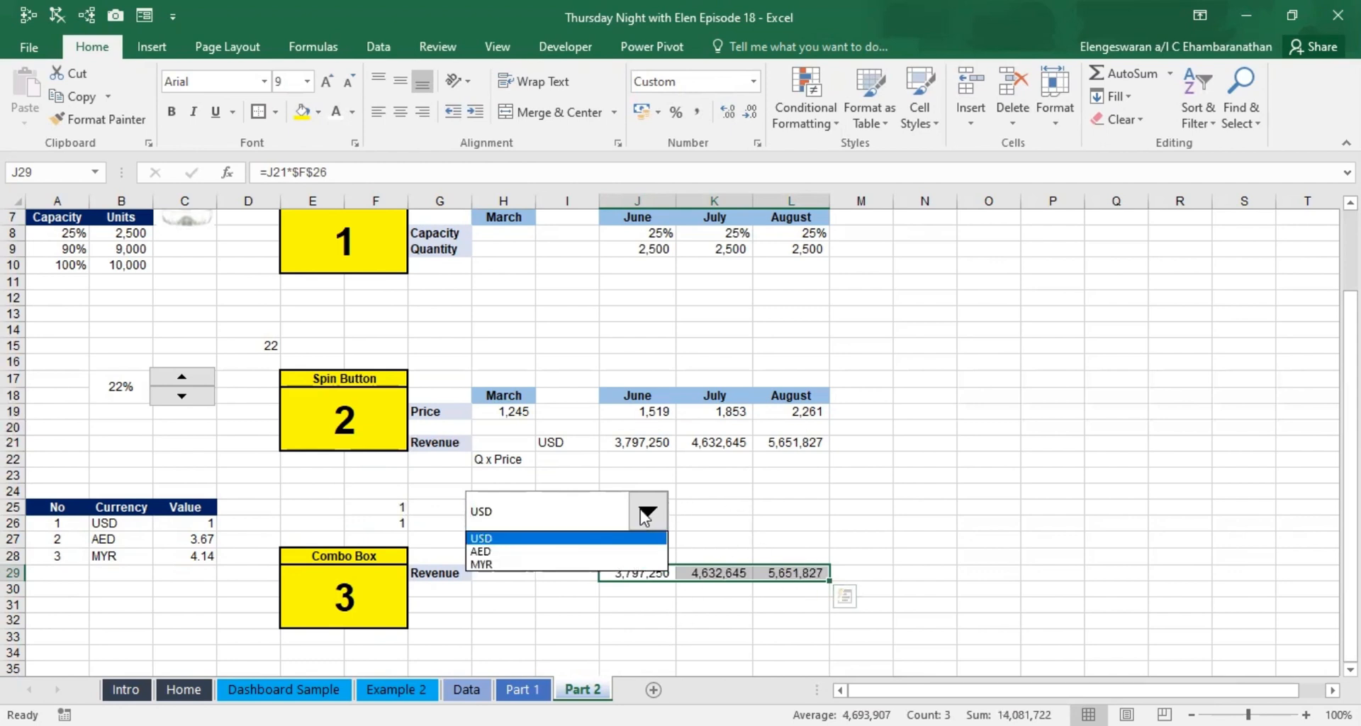
left_click(567, 551)
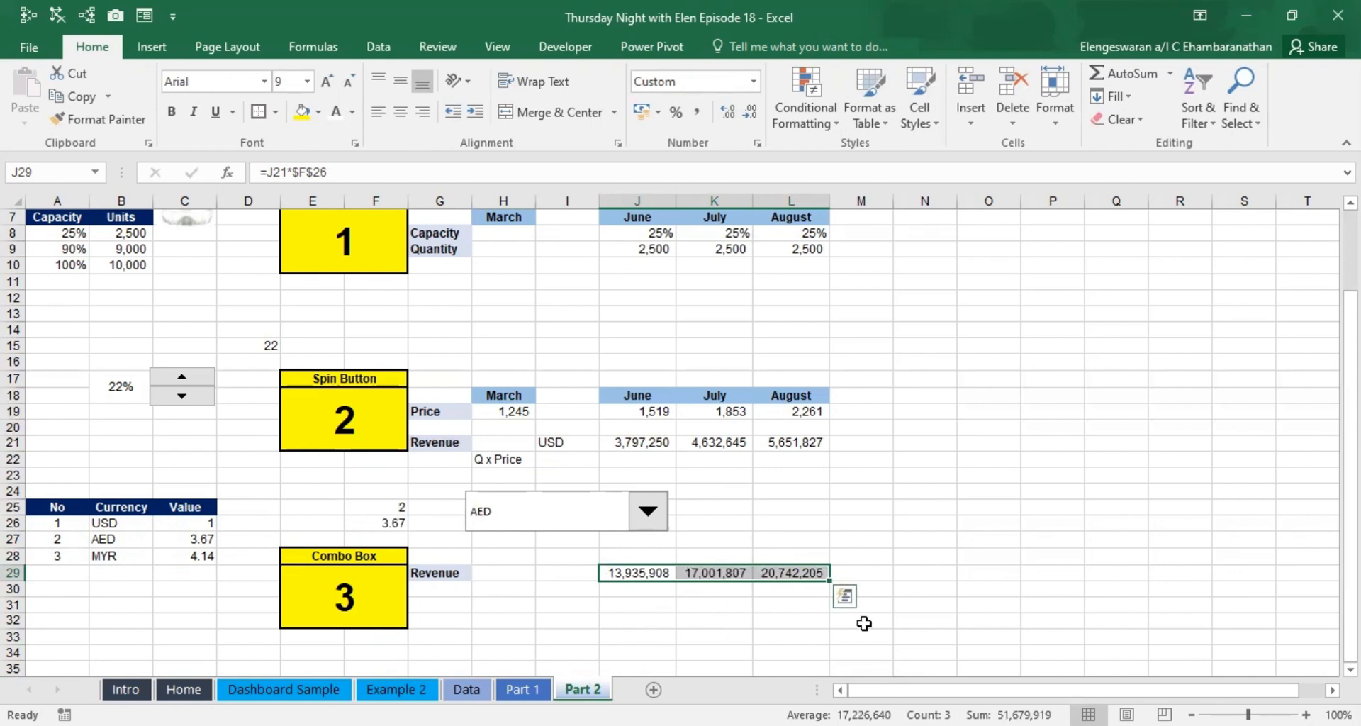
left_click(647, 511)
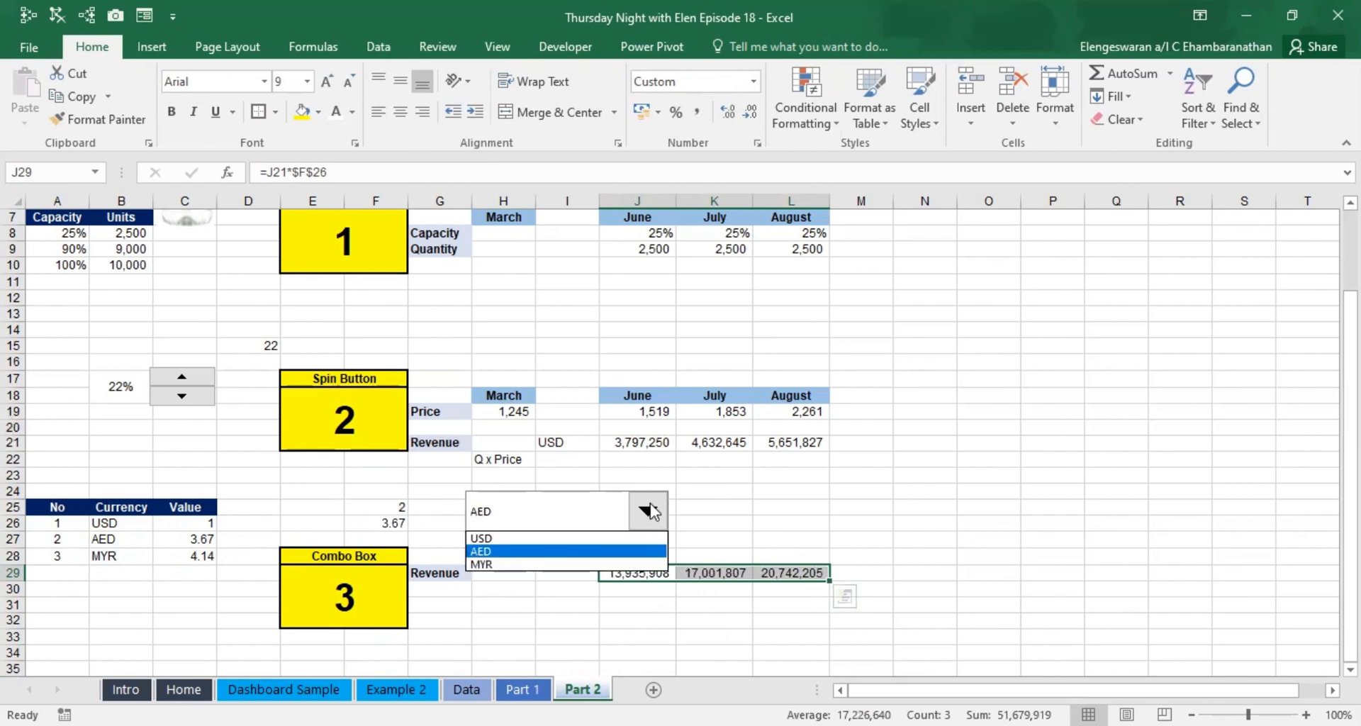
left_click(591, 564)
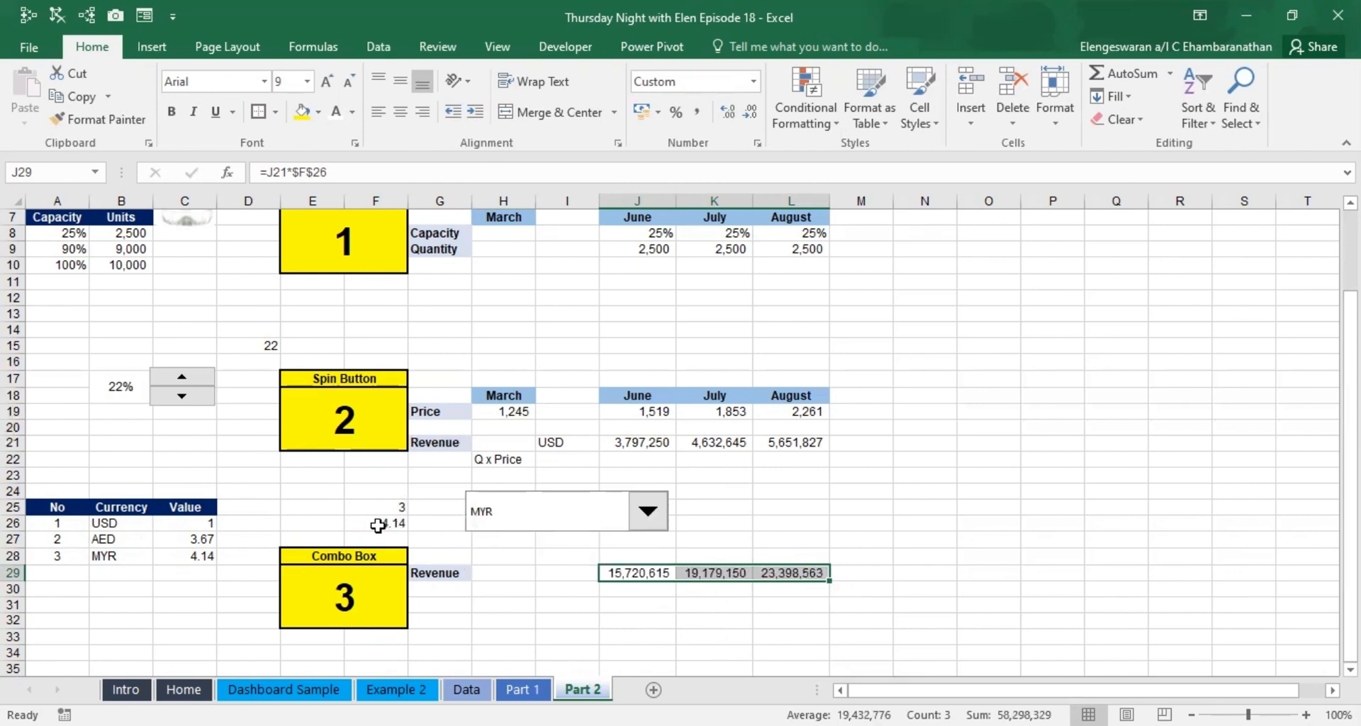
Step: Enter =VLOOKUP(F25,$A$25:$C$28,2,FALSE) in E26 to return the selected currency's name
left_click(326, 512)
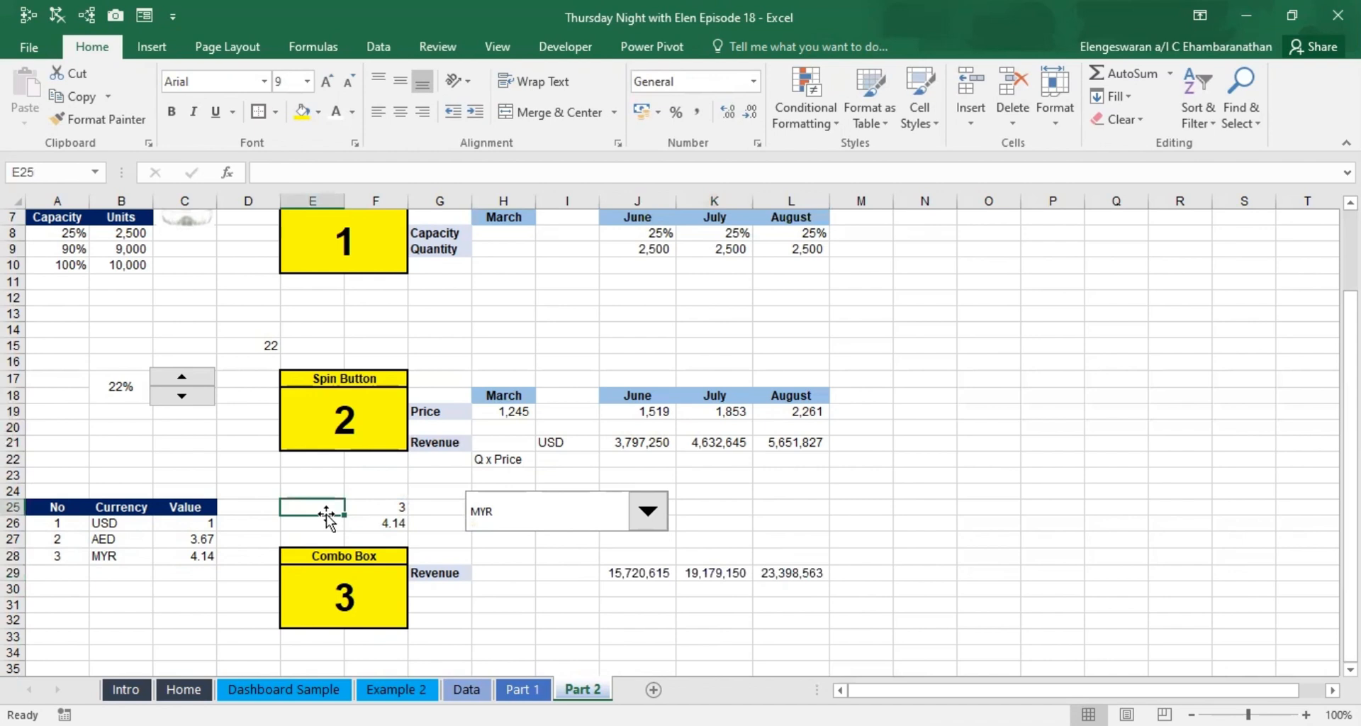
key("Down")
type("=")
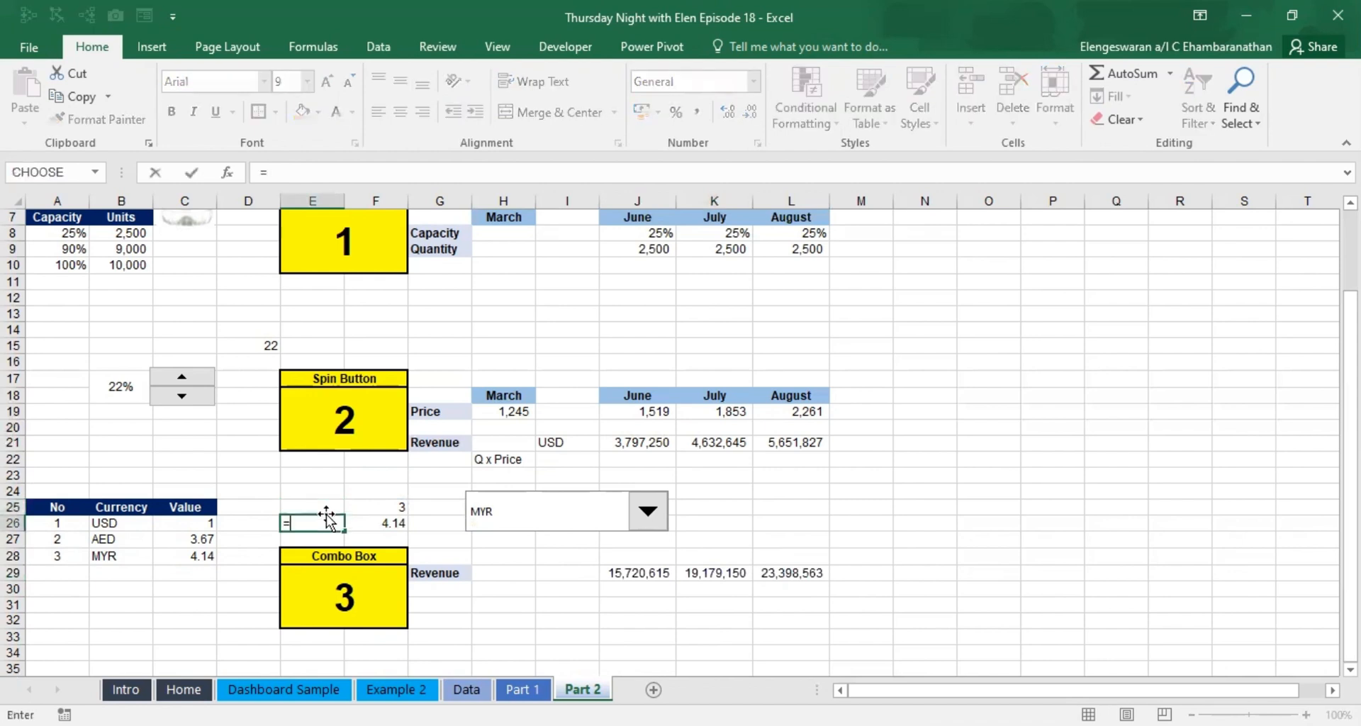
type("VLOOKUP(")
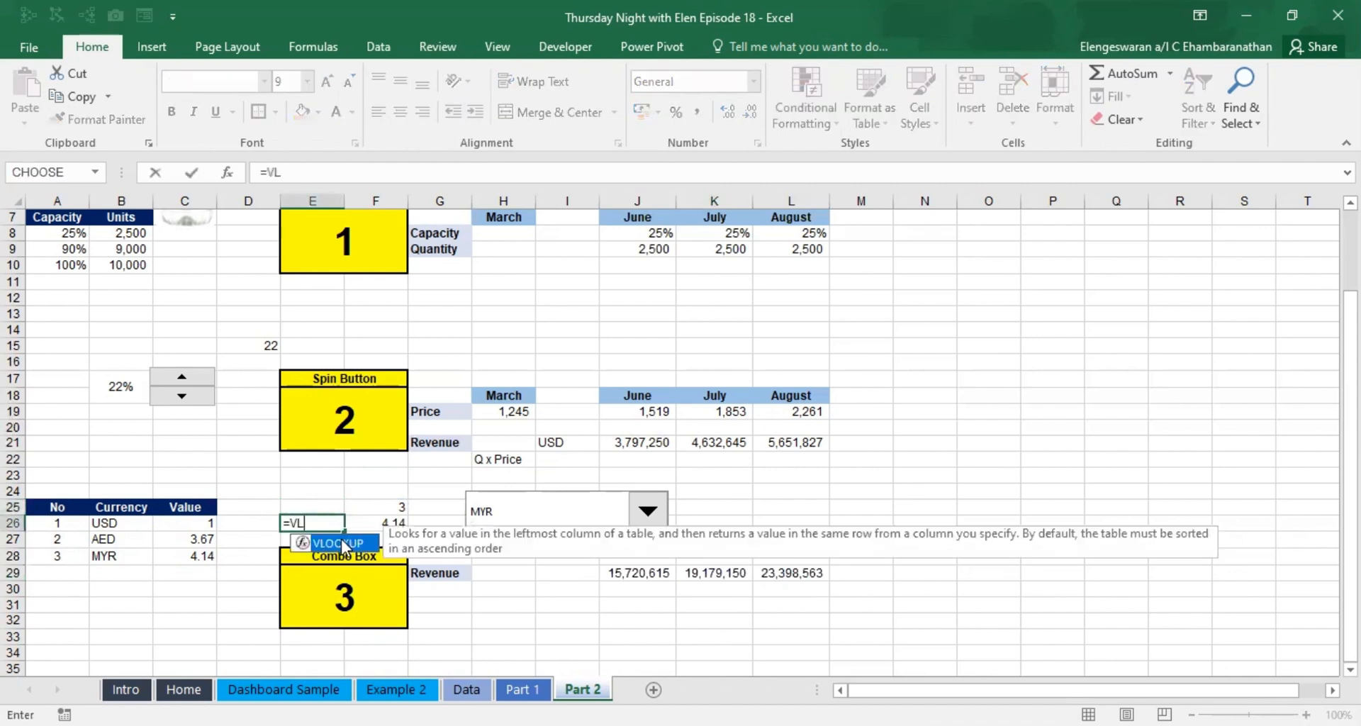
key("Tab")
key("Up")
key("Right")
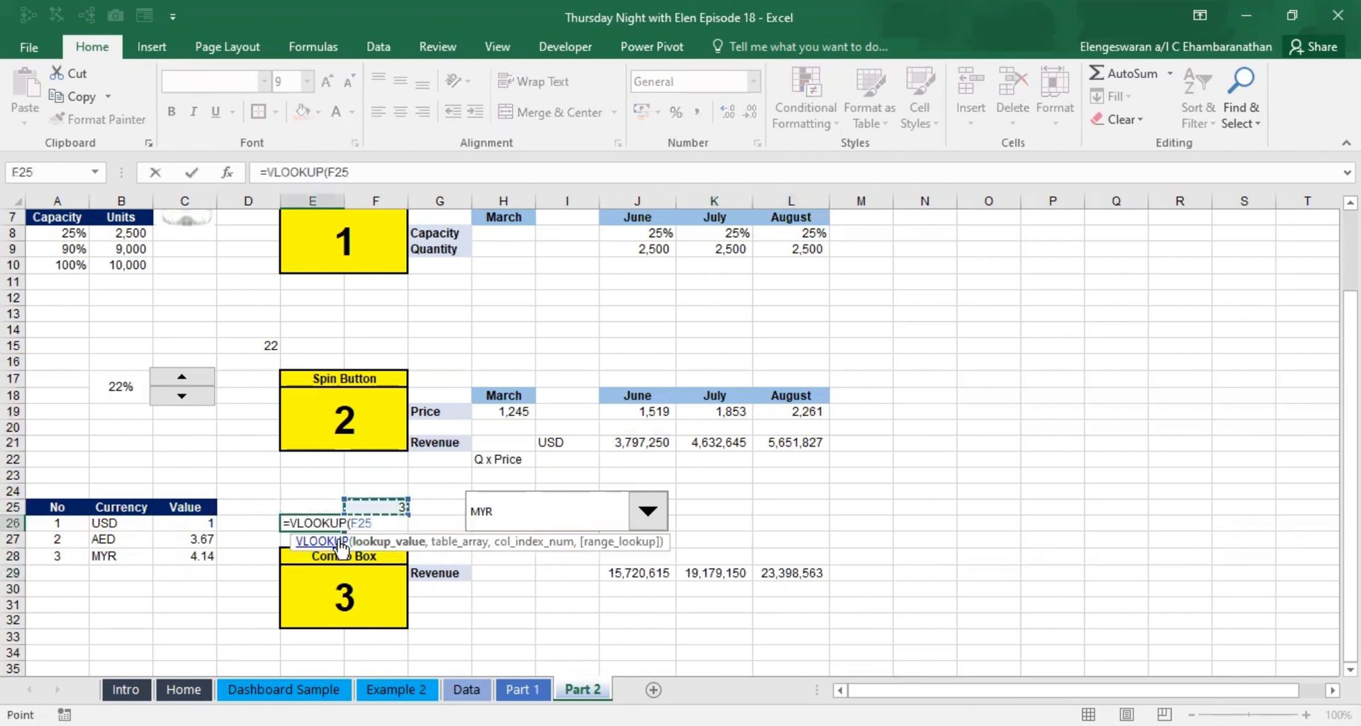
type(",")
left_click(62, 509)
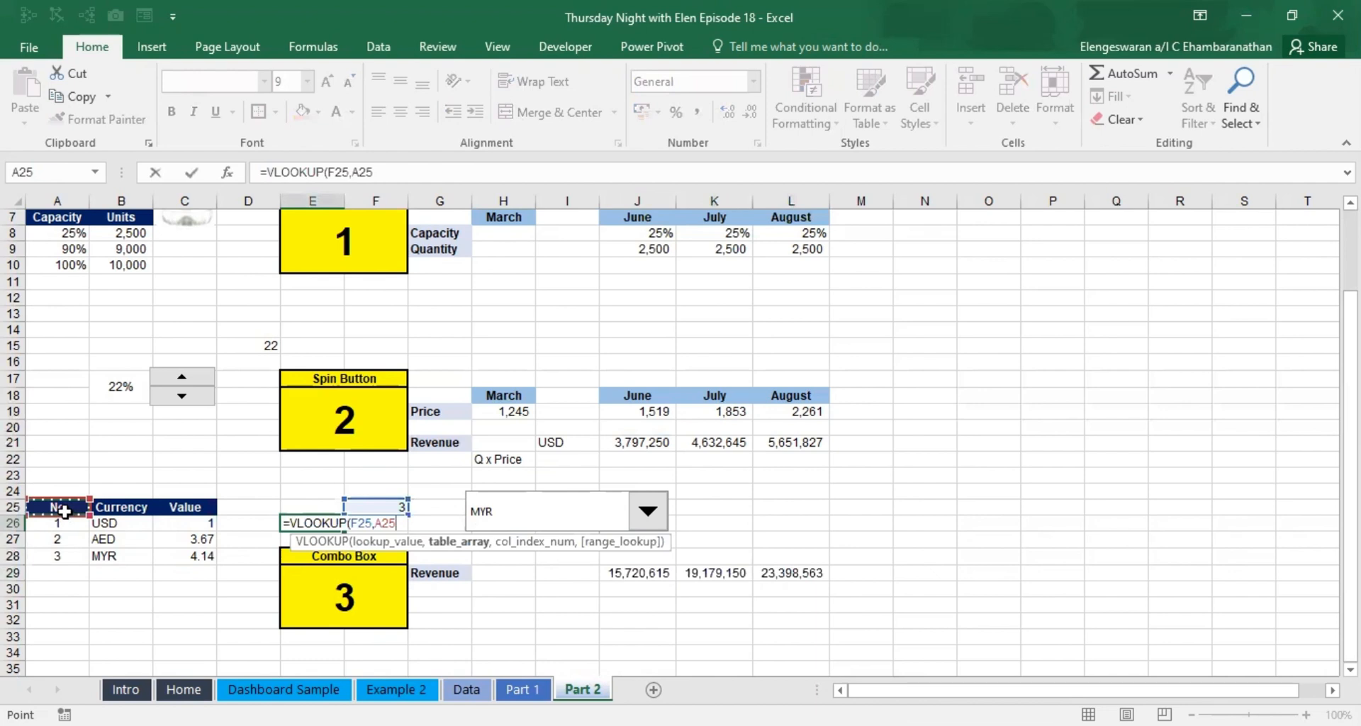
key("ctrl+shift+Down")
key("ctrl+shift+Right")
key("F4")
type(",")
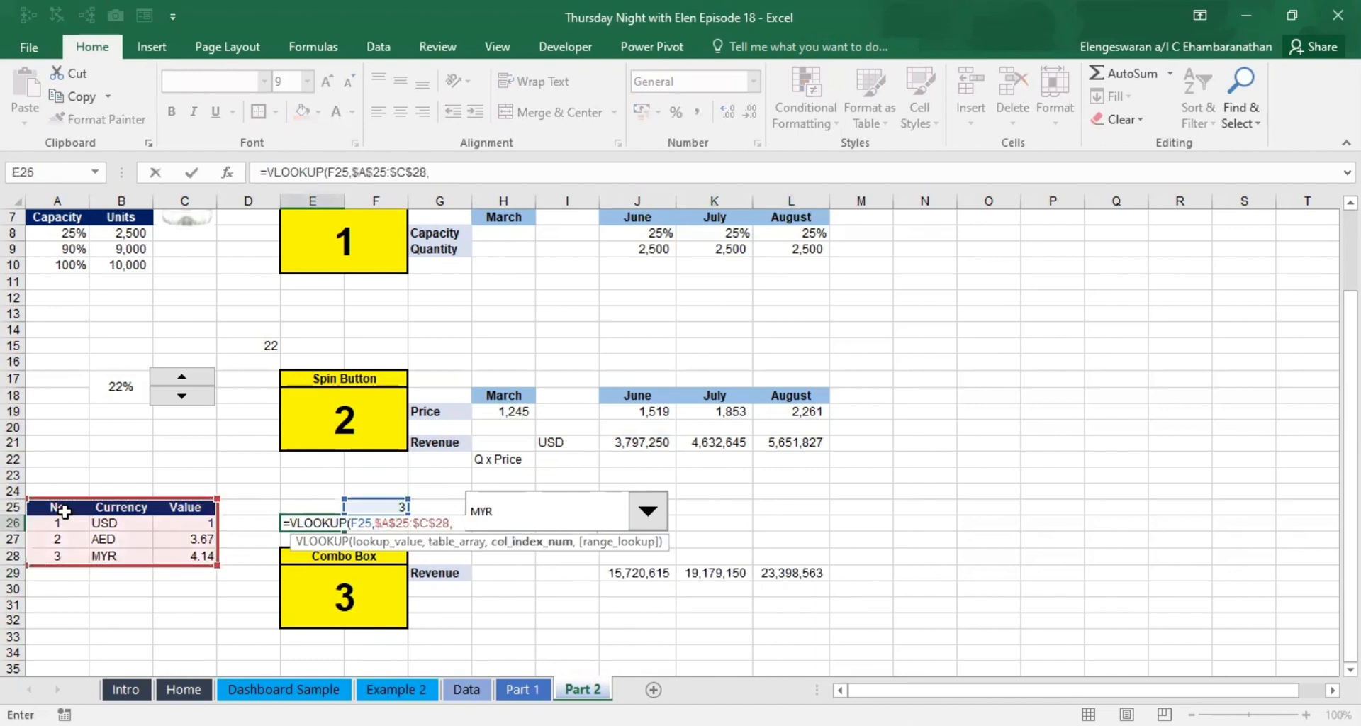
type("2,FALSE")
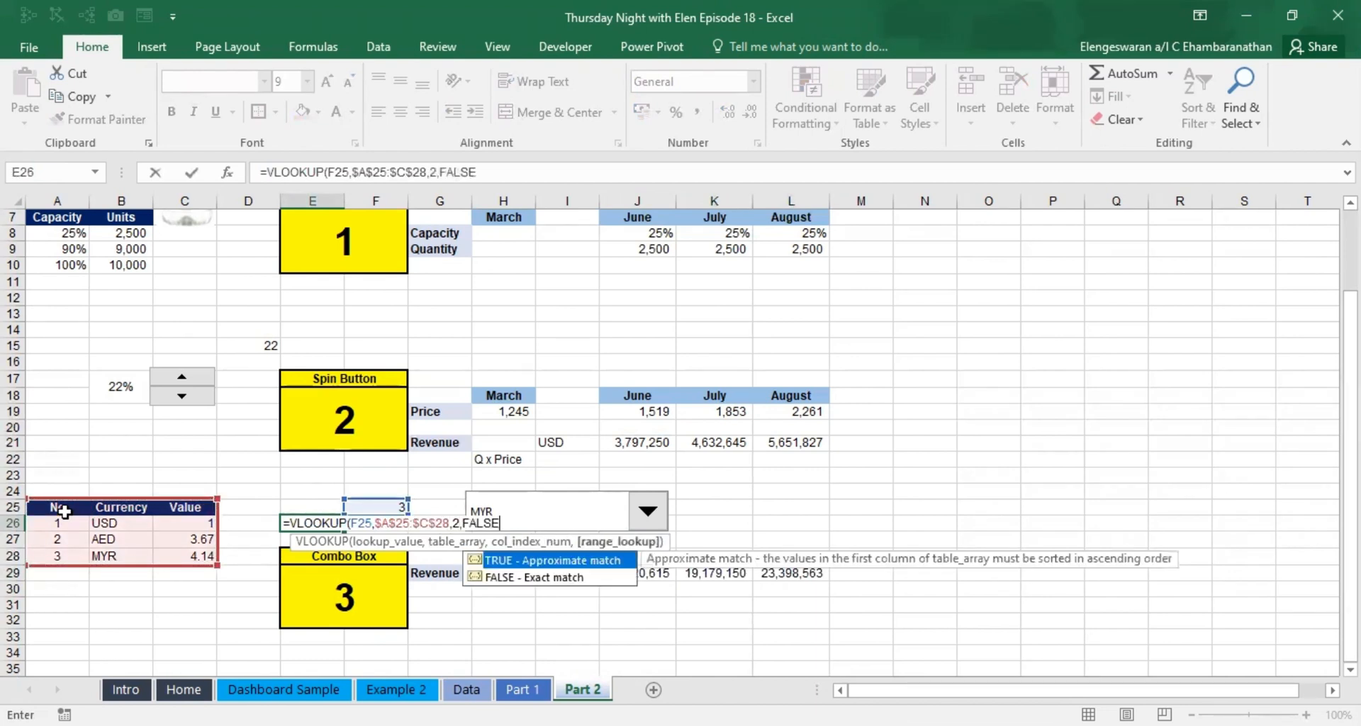
key("Return")
key("Up")
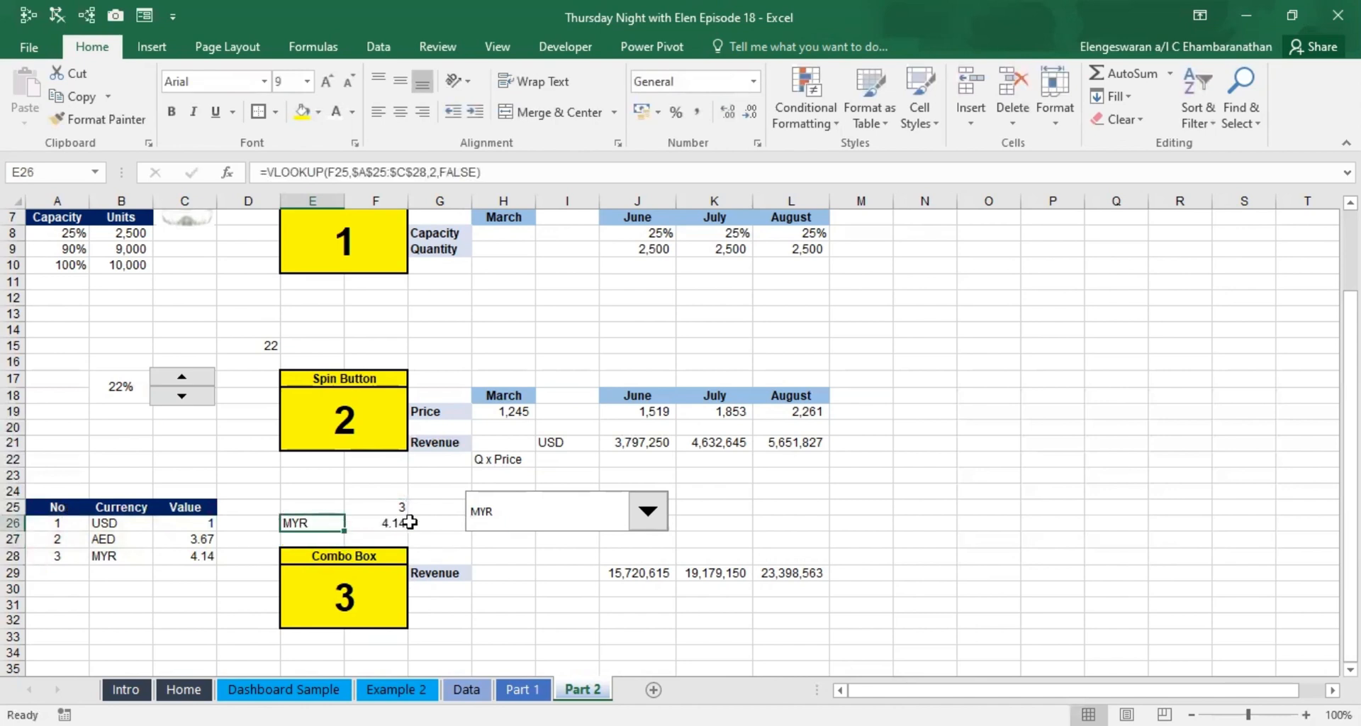
Step: Insert a default column chart from the Revenue label in G29 and values J29:L29, and move it below the price row
scroll(409, 523, "down", 2)
left_click(432, 506)
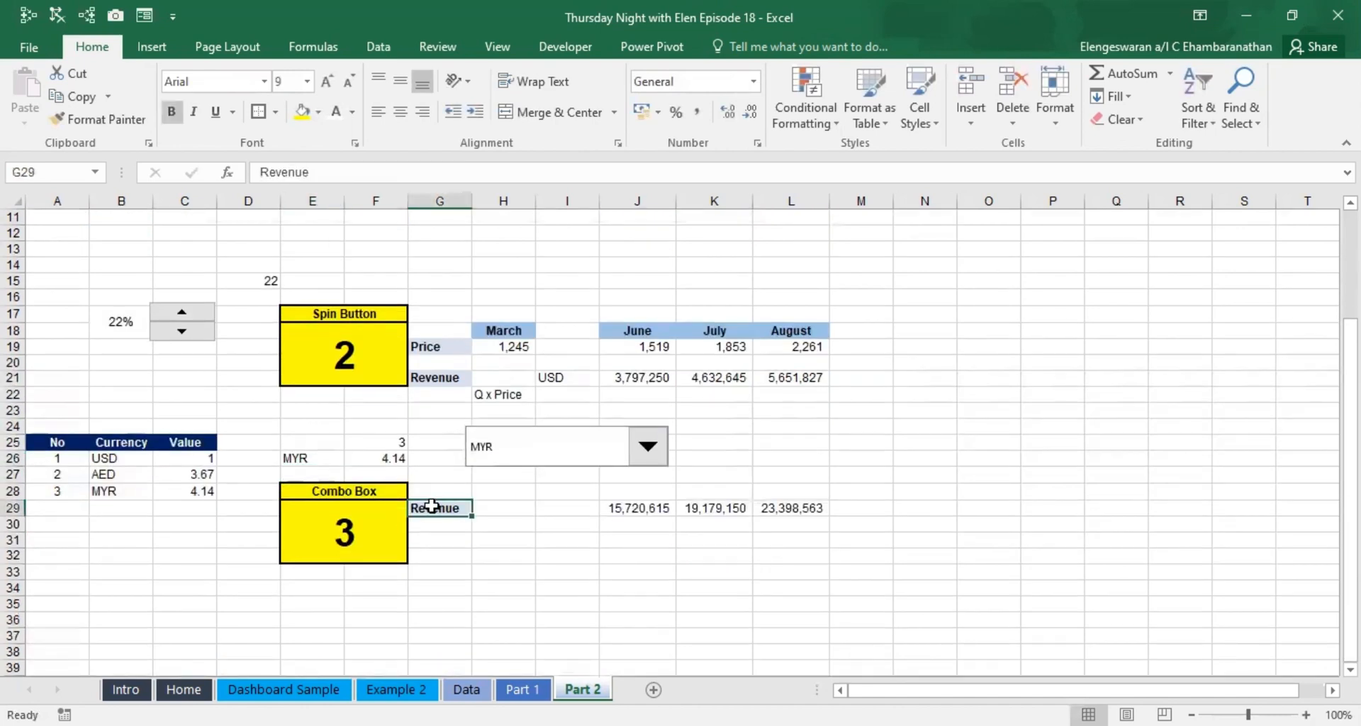
left_click(652, 504, "ctrl")
key("ctrl+shift+Right")
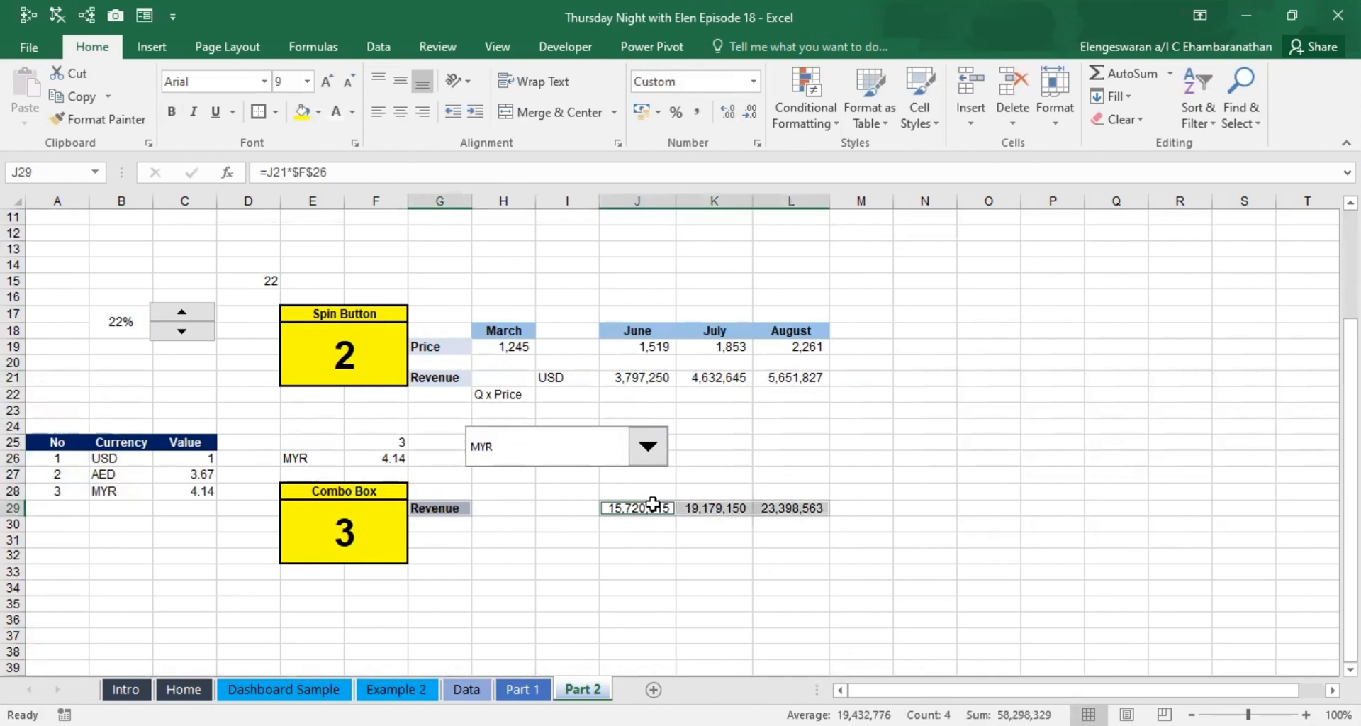
key("alt+F1")
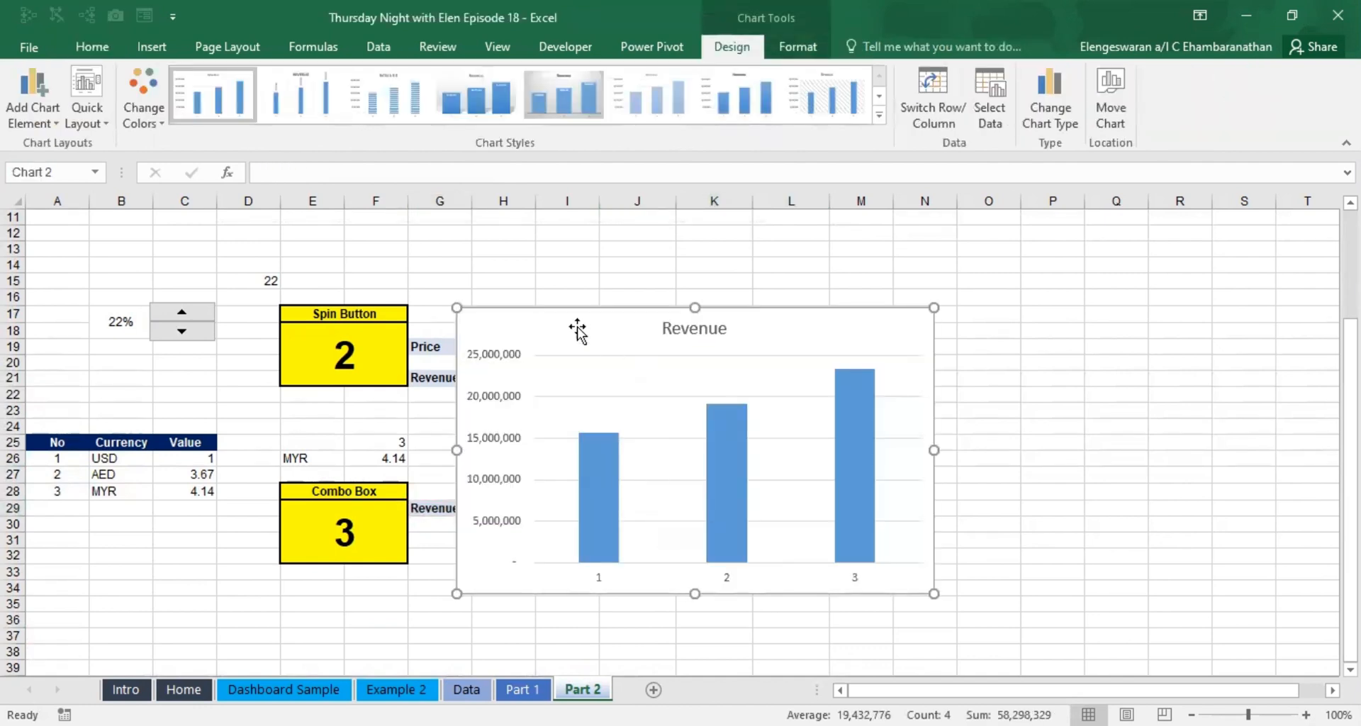
left_click_drag(582, 431, 563, 384)
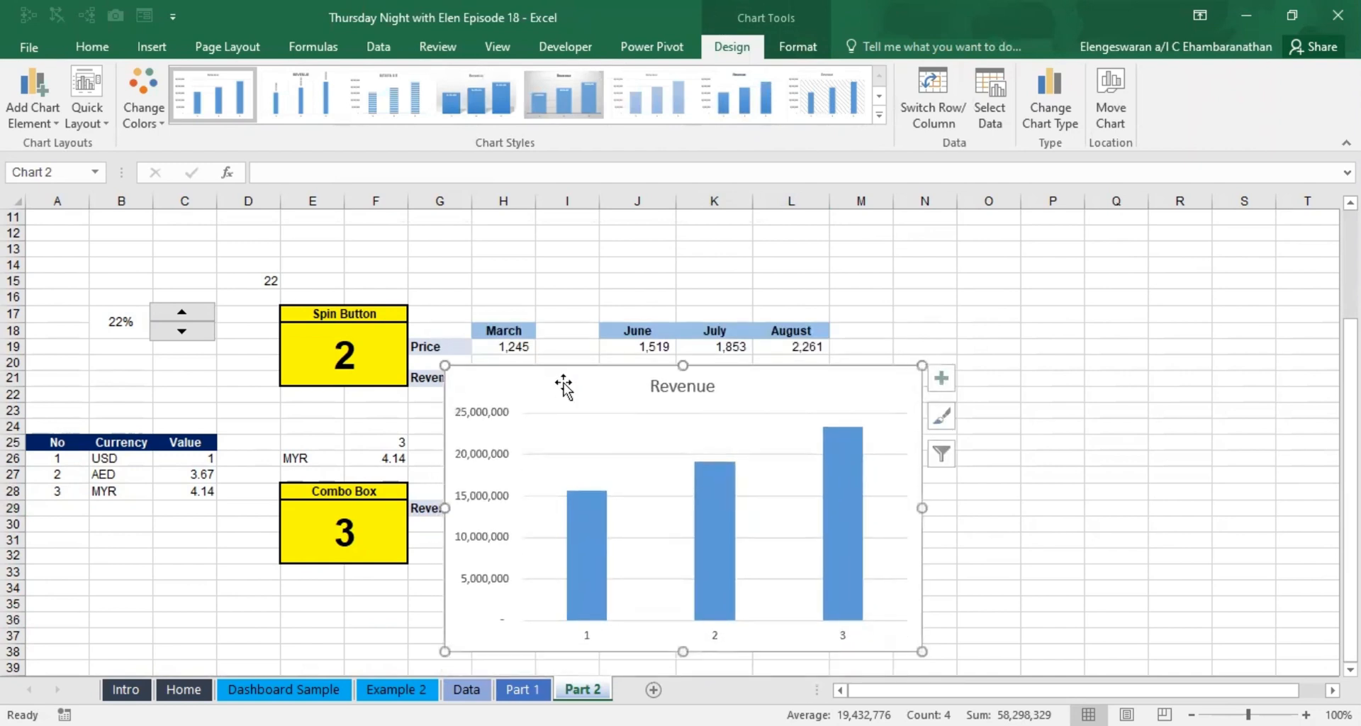
Step: Set the chart's horizontal axis labels to the June, July and August headers in J18:L18
left_click(999, 96)
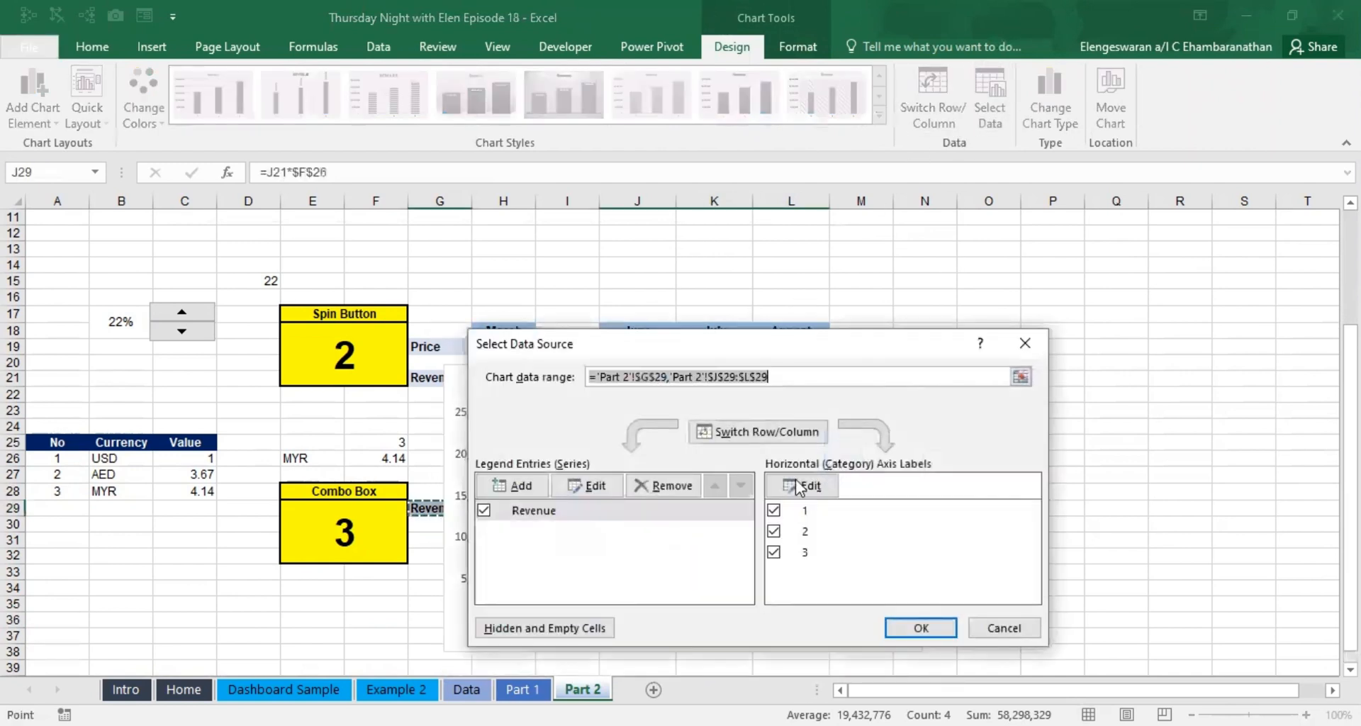
left_click(796, 485)
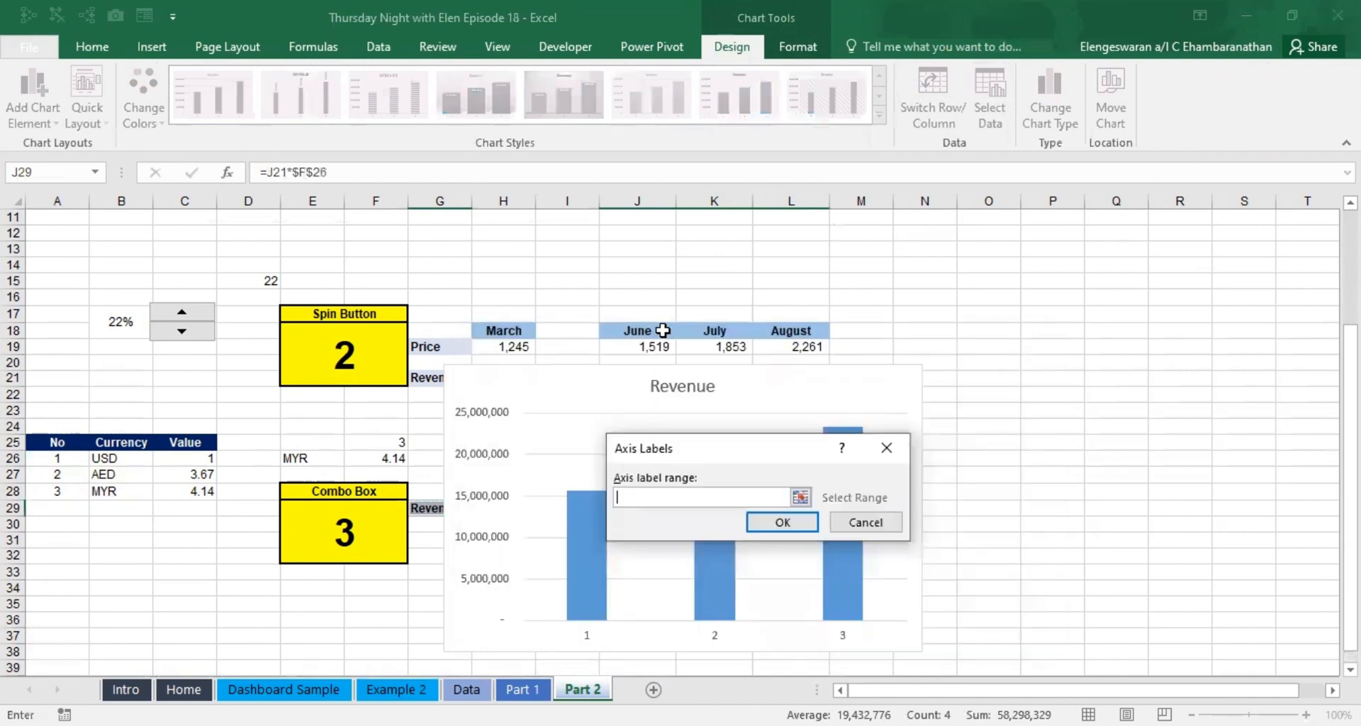
left_click(782, 522)
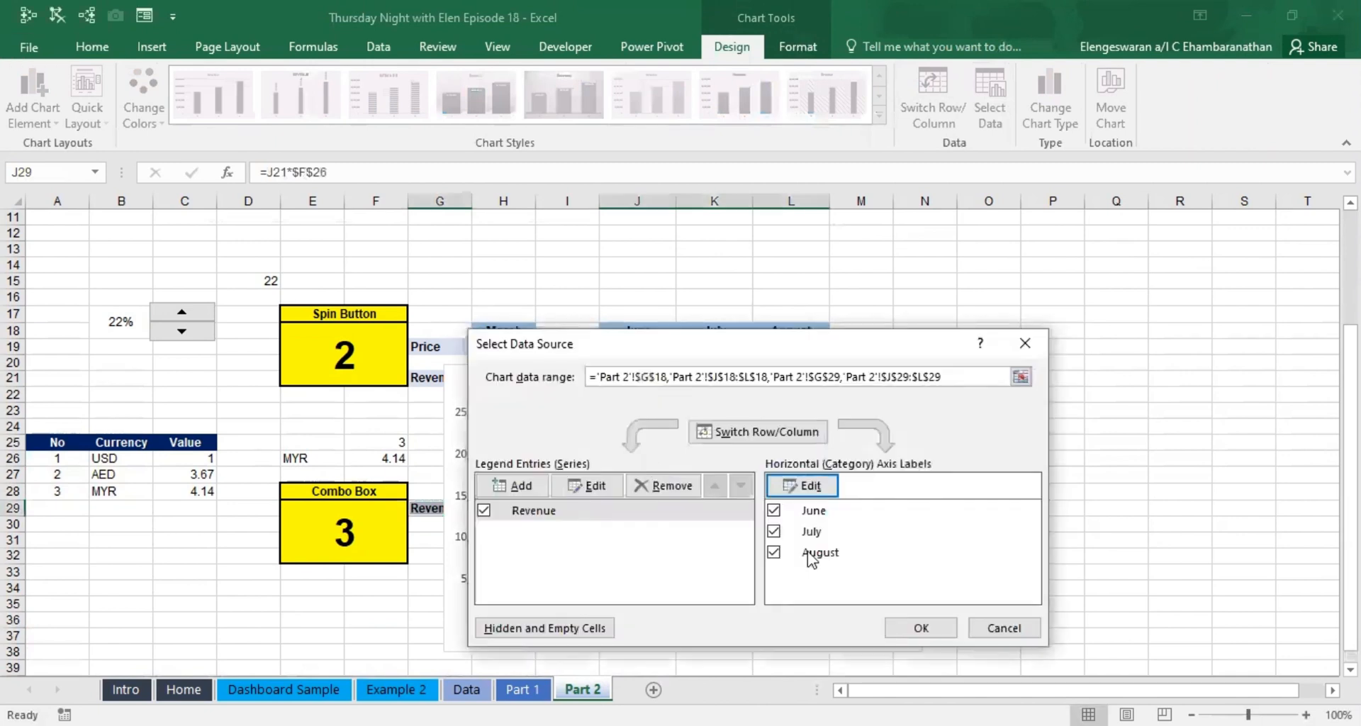
key("Return")
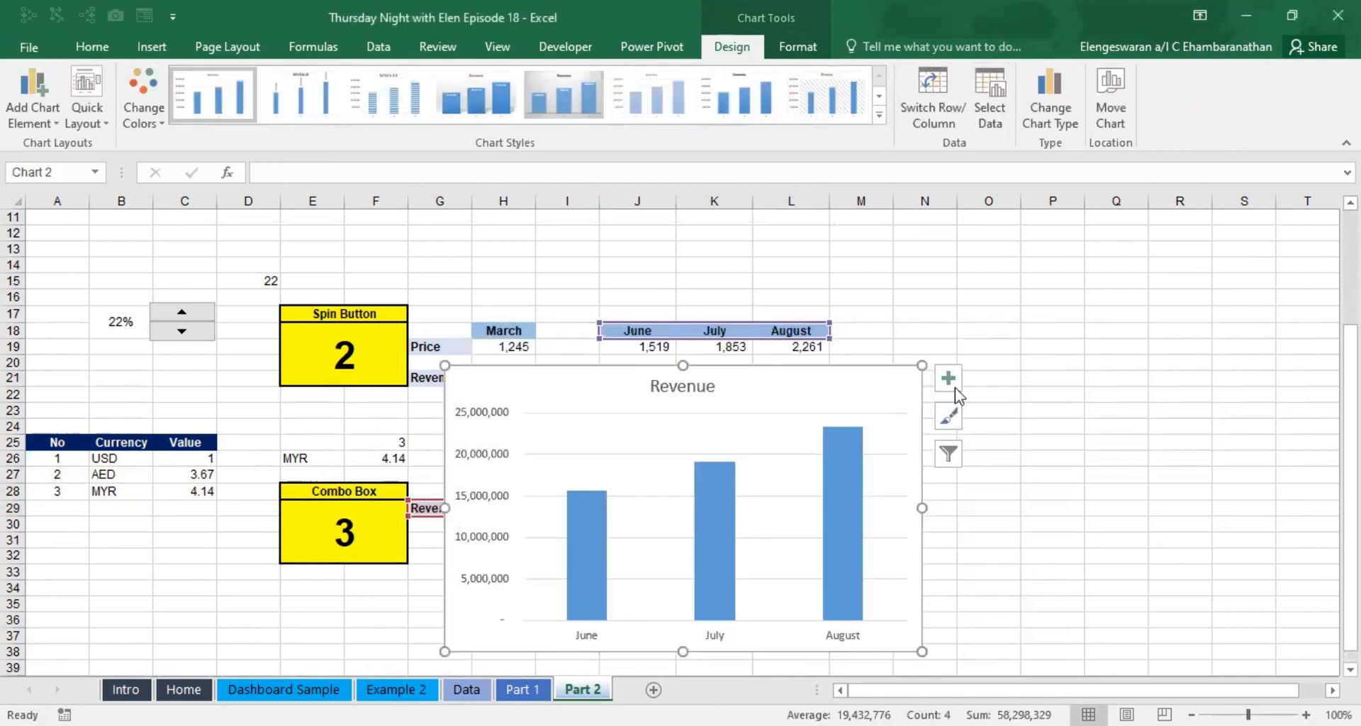
Step: Remove the gridlines from the Revenue chart
left_click(948, 378)
left_click(948, 378)
left_click(955, 387)
left_click(997, 517)
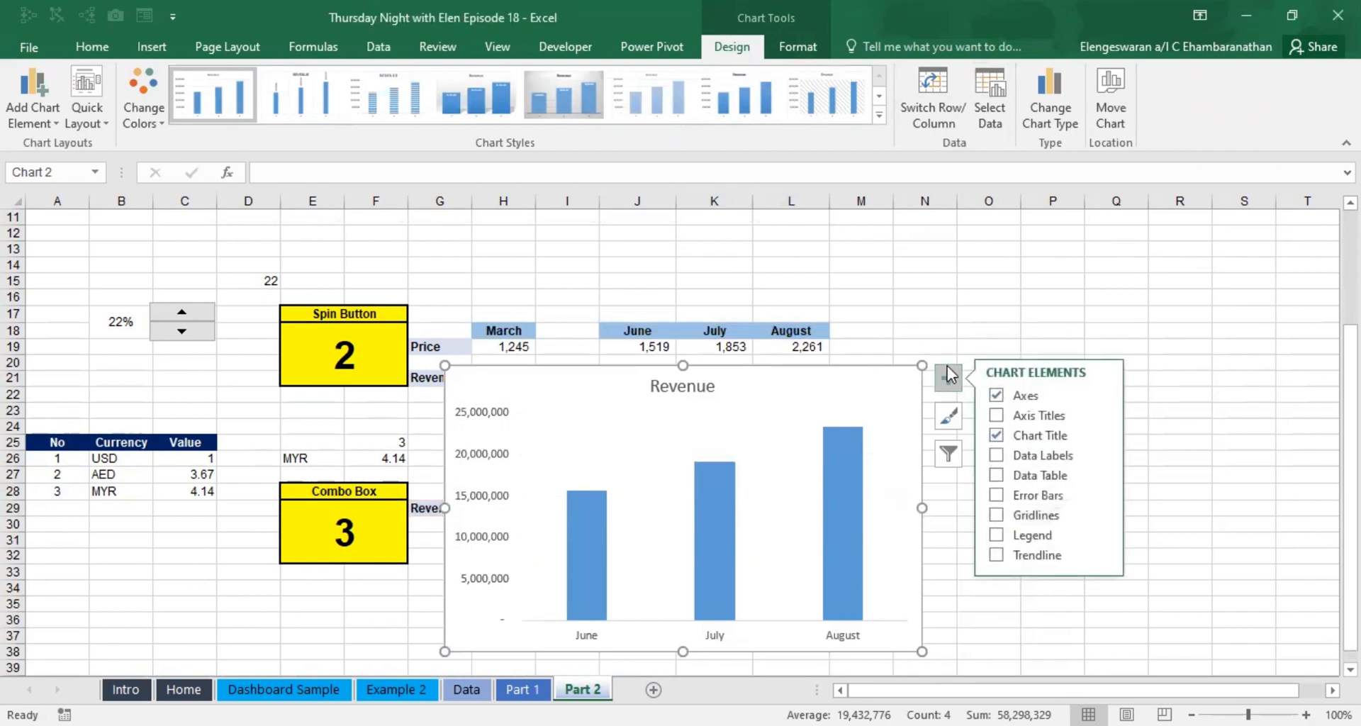
Step: Add data labels to the Revenue chart and place it just below the revenue figures in row 21
left_click_drag(885, 376, 658, 353)
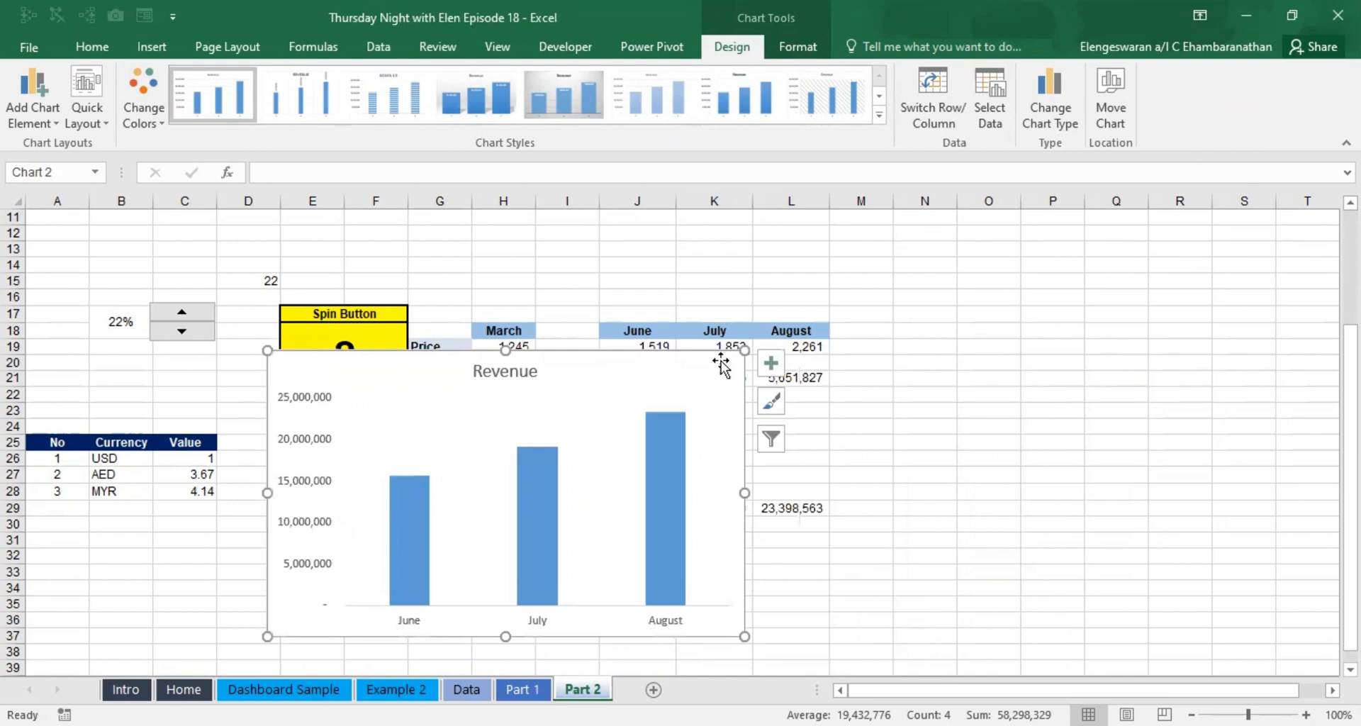
left_click(769, 364)
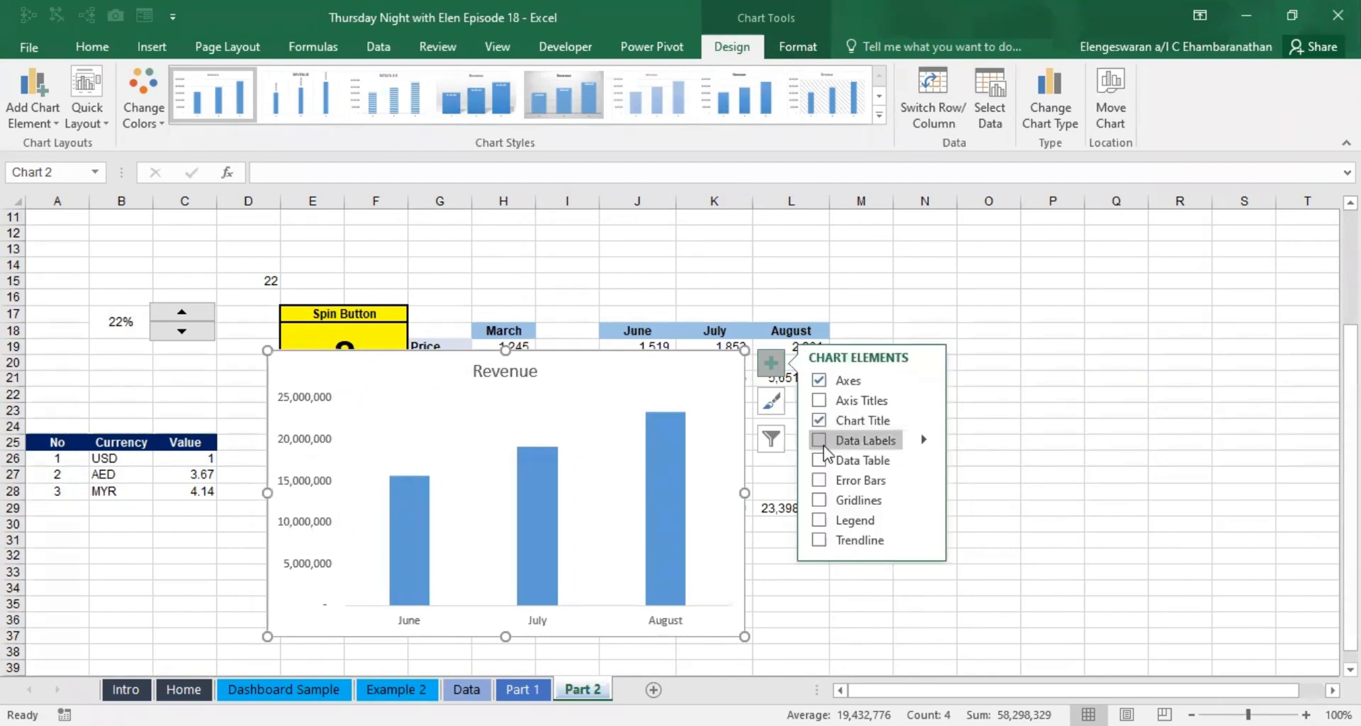
left_click(819, 441)
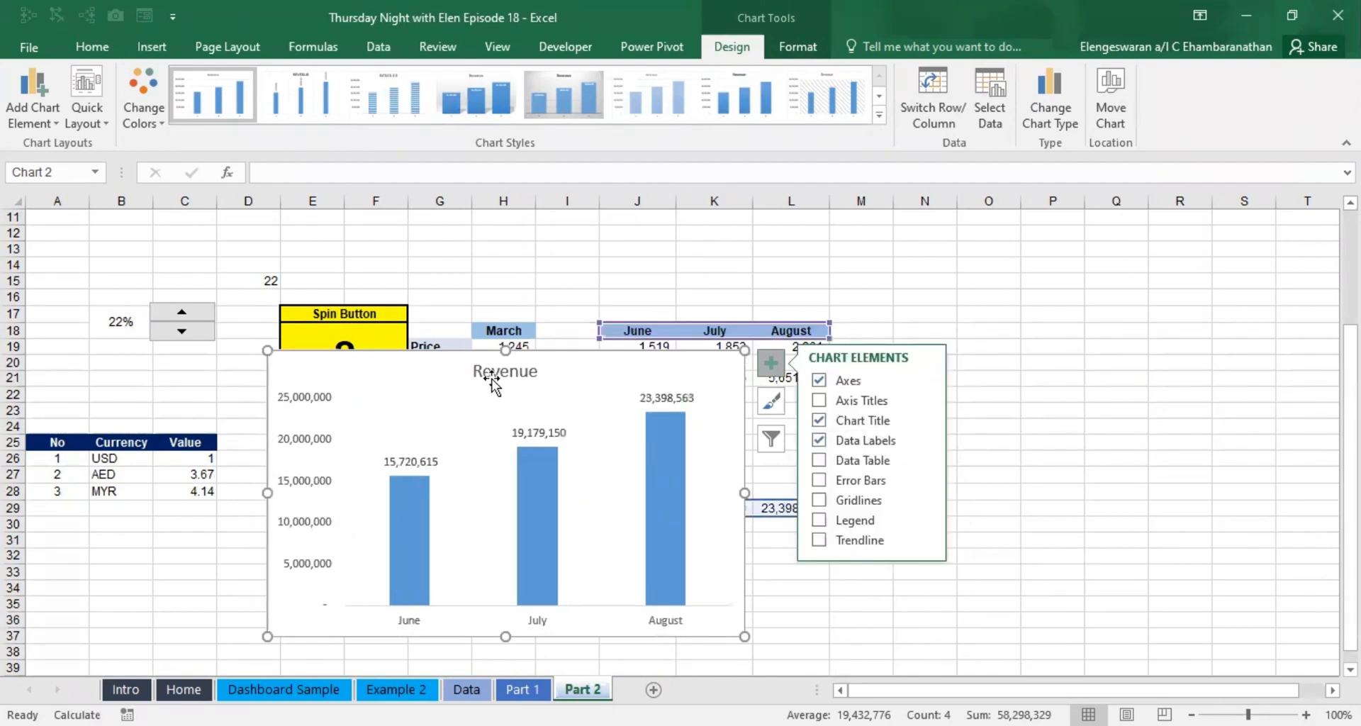
left_click(500, 371)
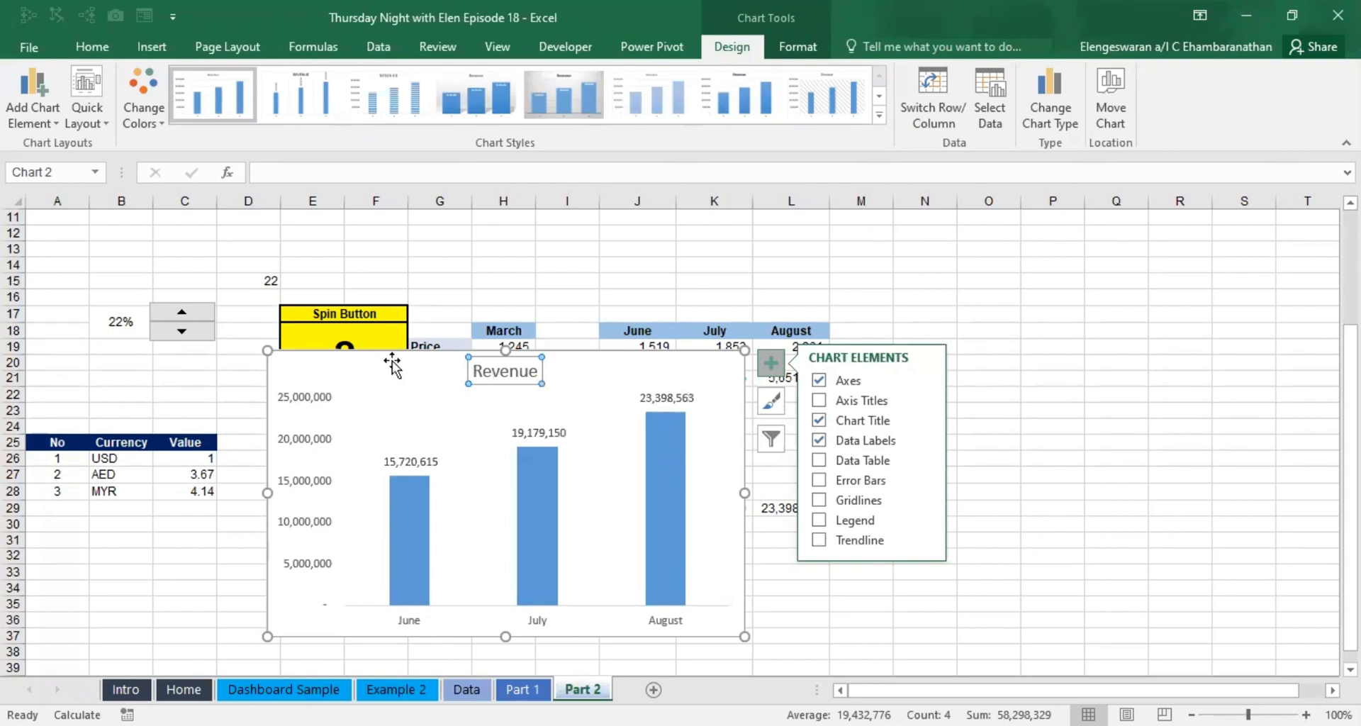
left_click_drag(393, 360, 562, 395)
left_click(675, 406)
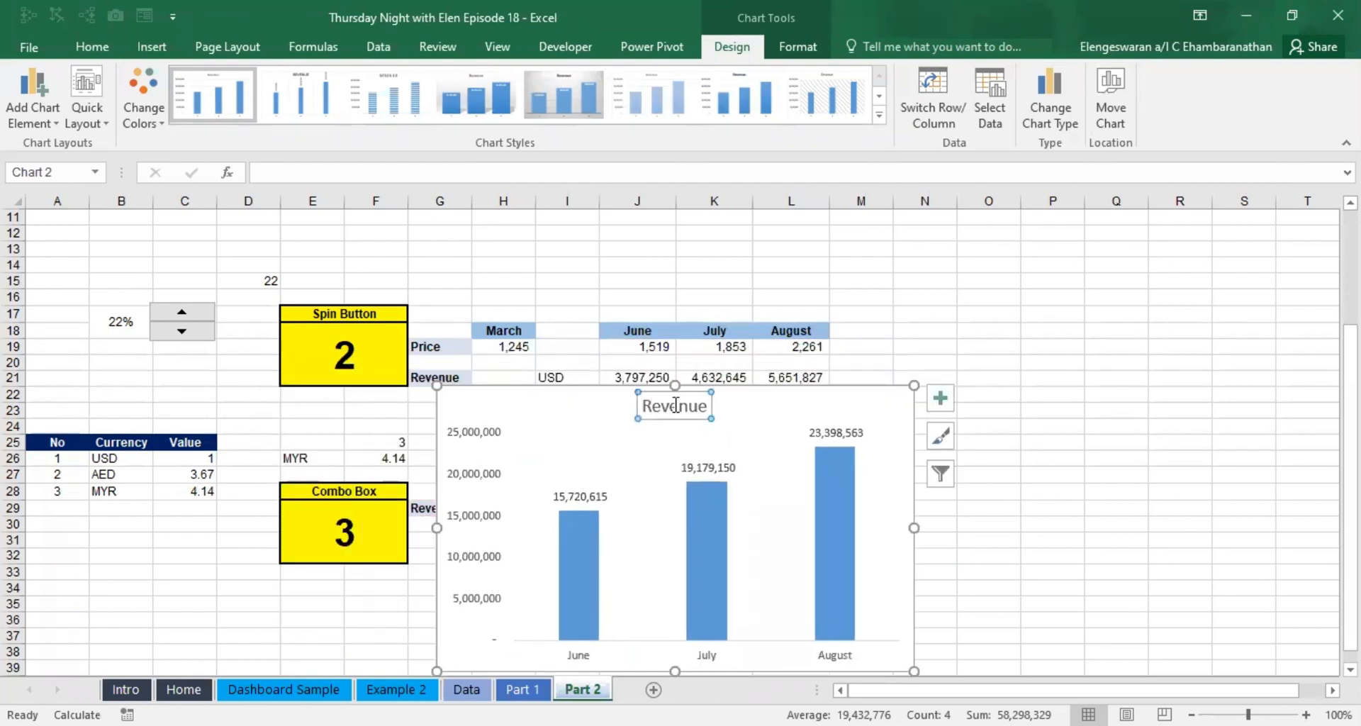
left_click(293, 179)
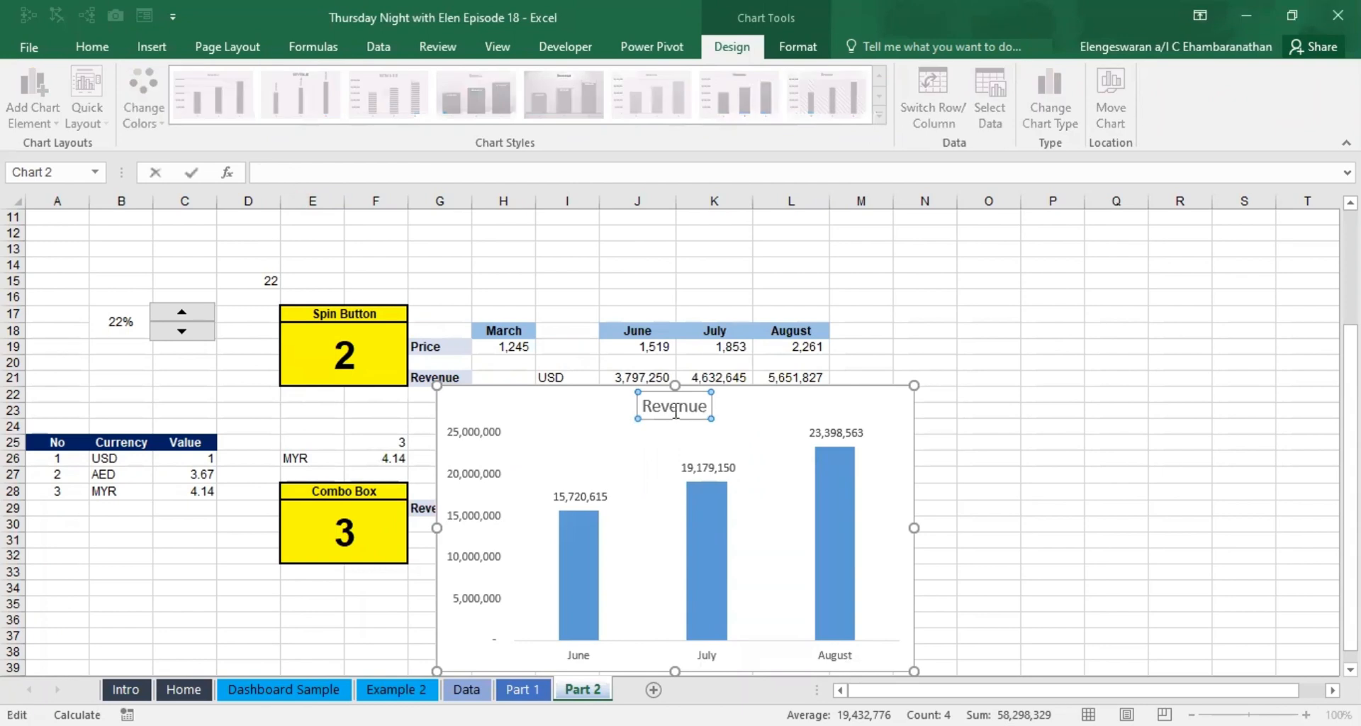
left_click(311, 193)
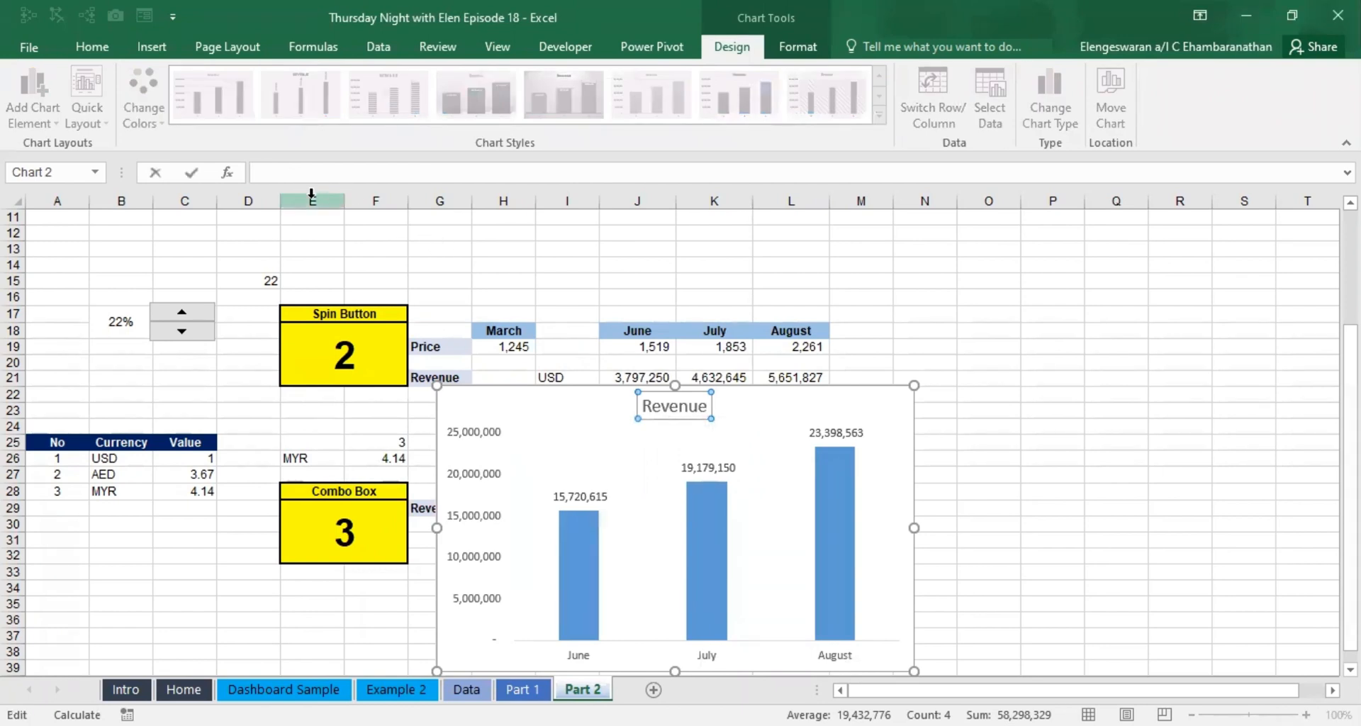
left_click(295, 458)
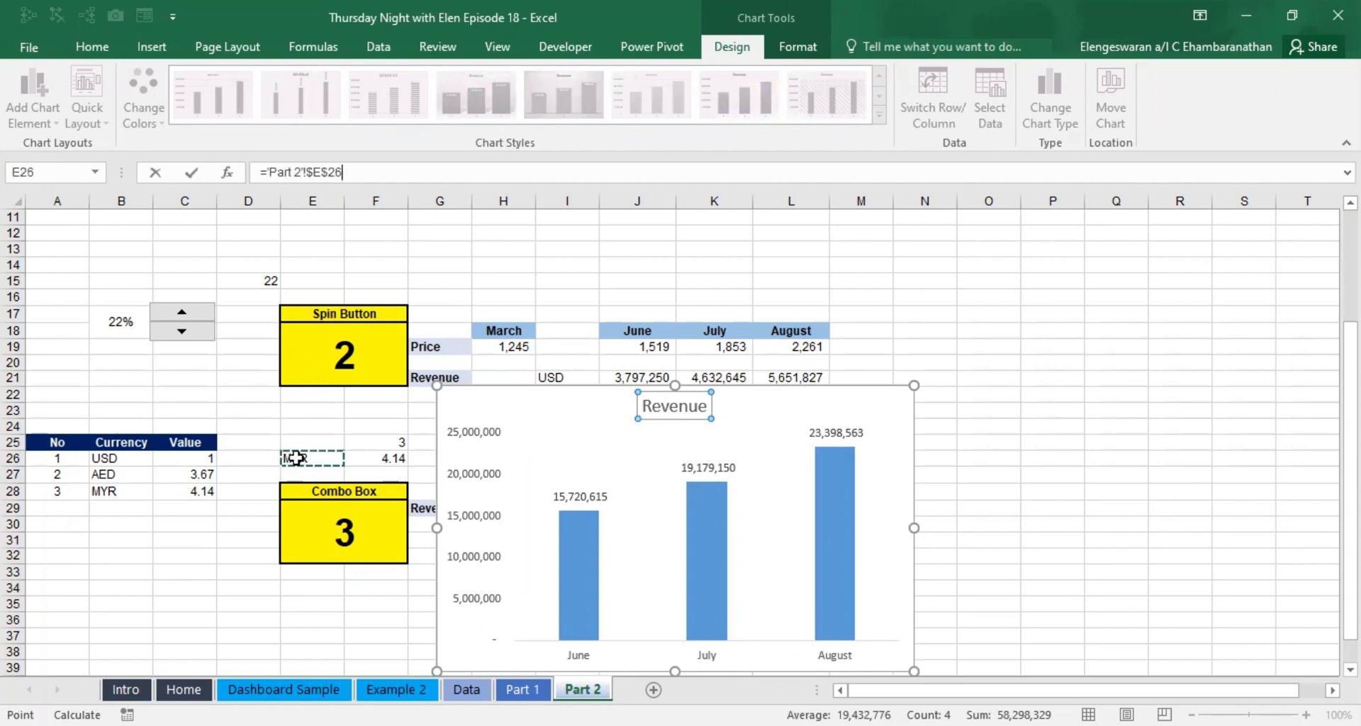
type("*")
key("Escape")
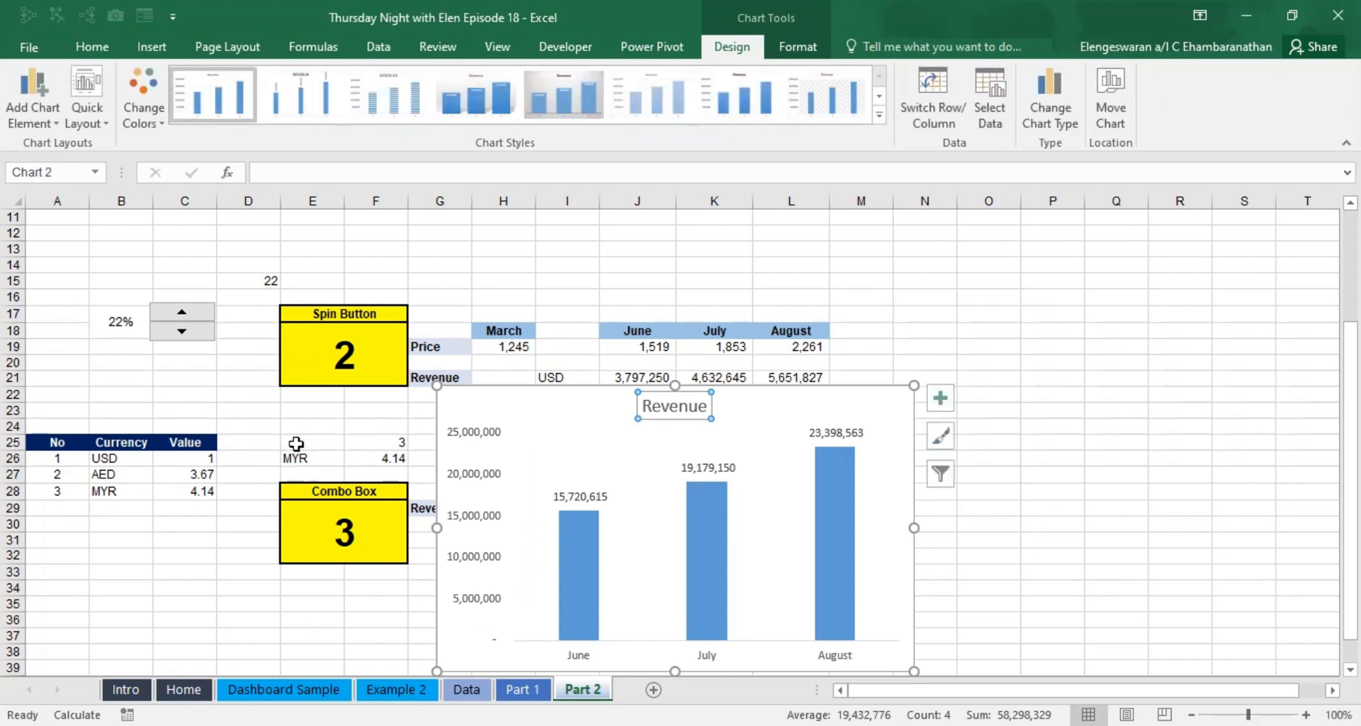
Step: Enter a CONCATENATE formula in E25 joining the currency code in E26, blank spacing in quotes and the Currency header in B25
left_click(296, 443)
type("=")
key("Down")
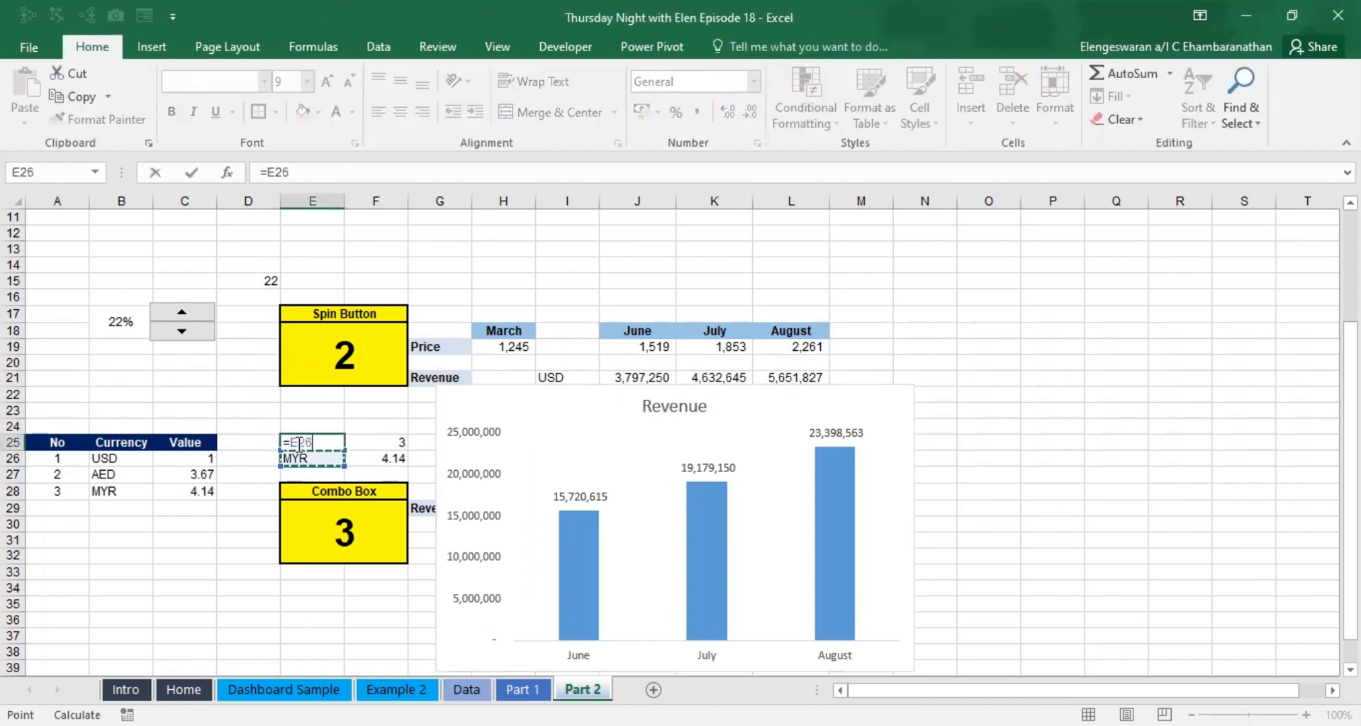
type("&")
left_click(122, 442)
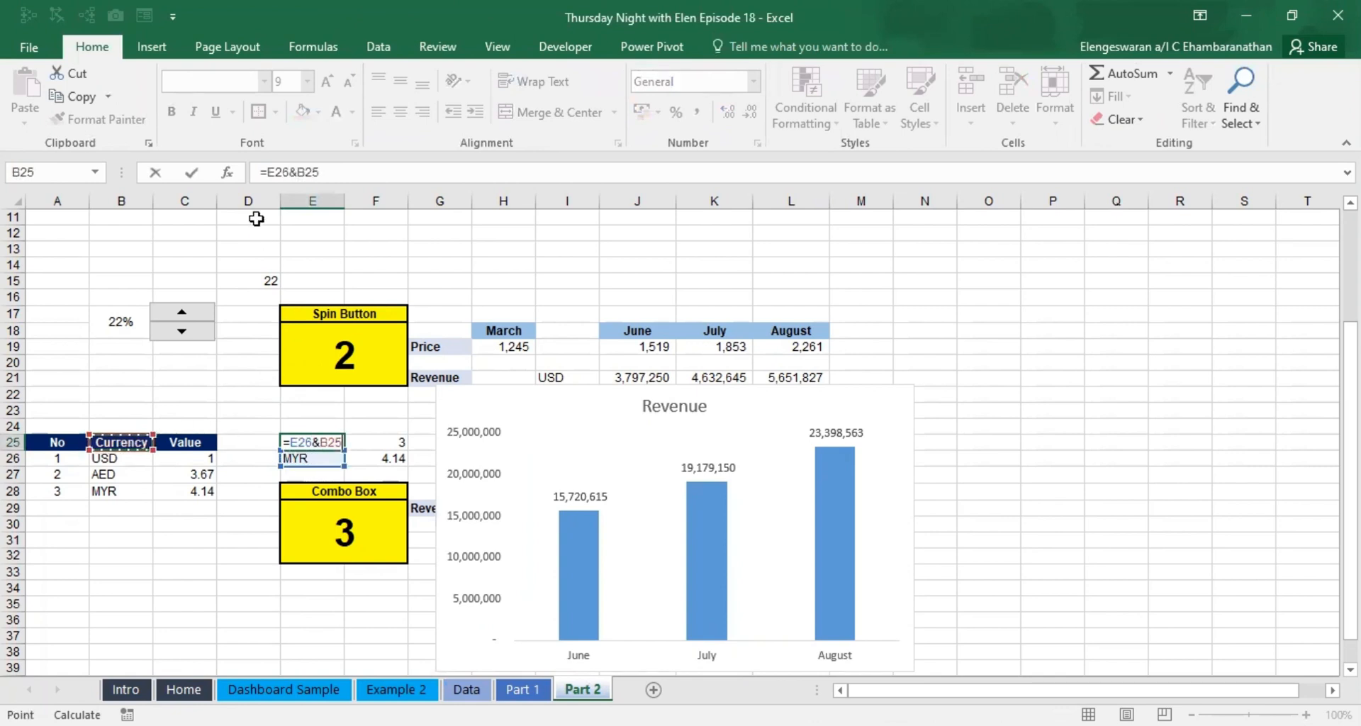
left_click(268, 171)
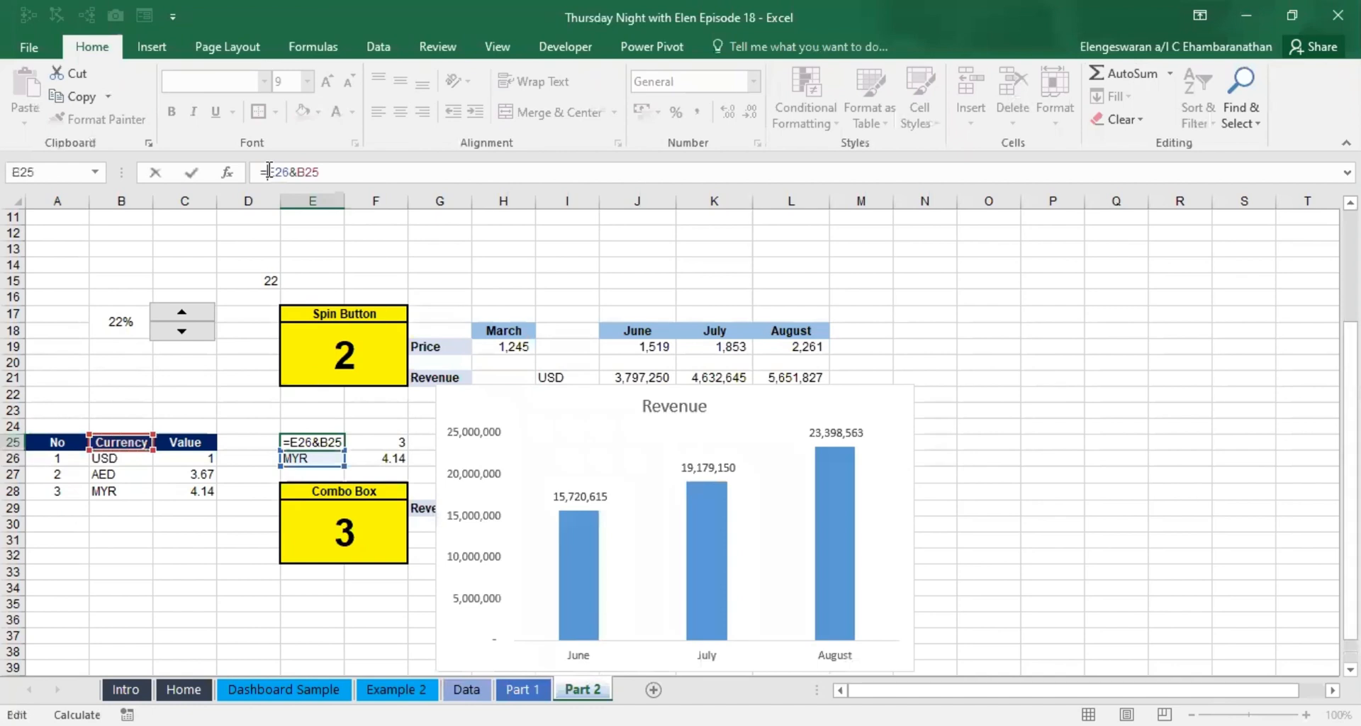
type("CONCA")
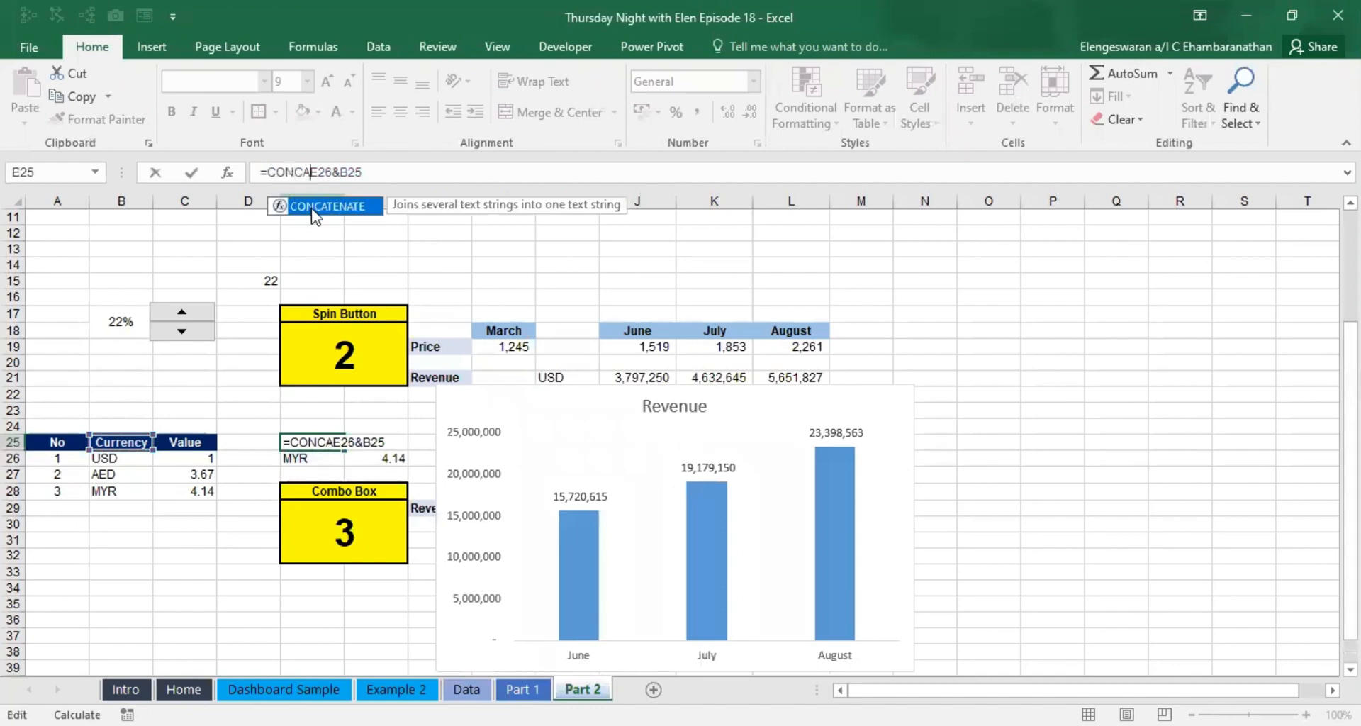
double_click(313, 207)
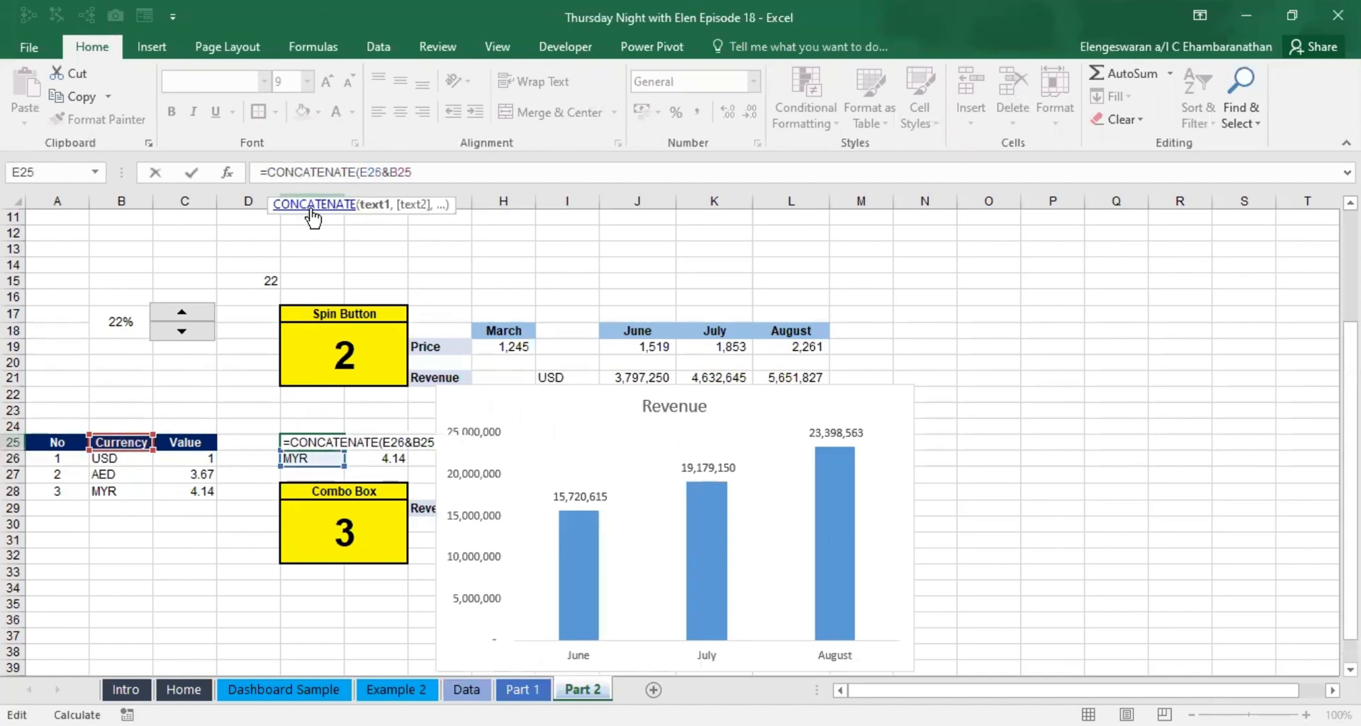
type(",\" \"")
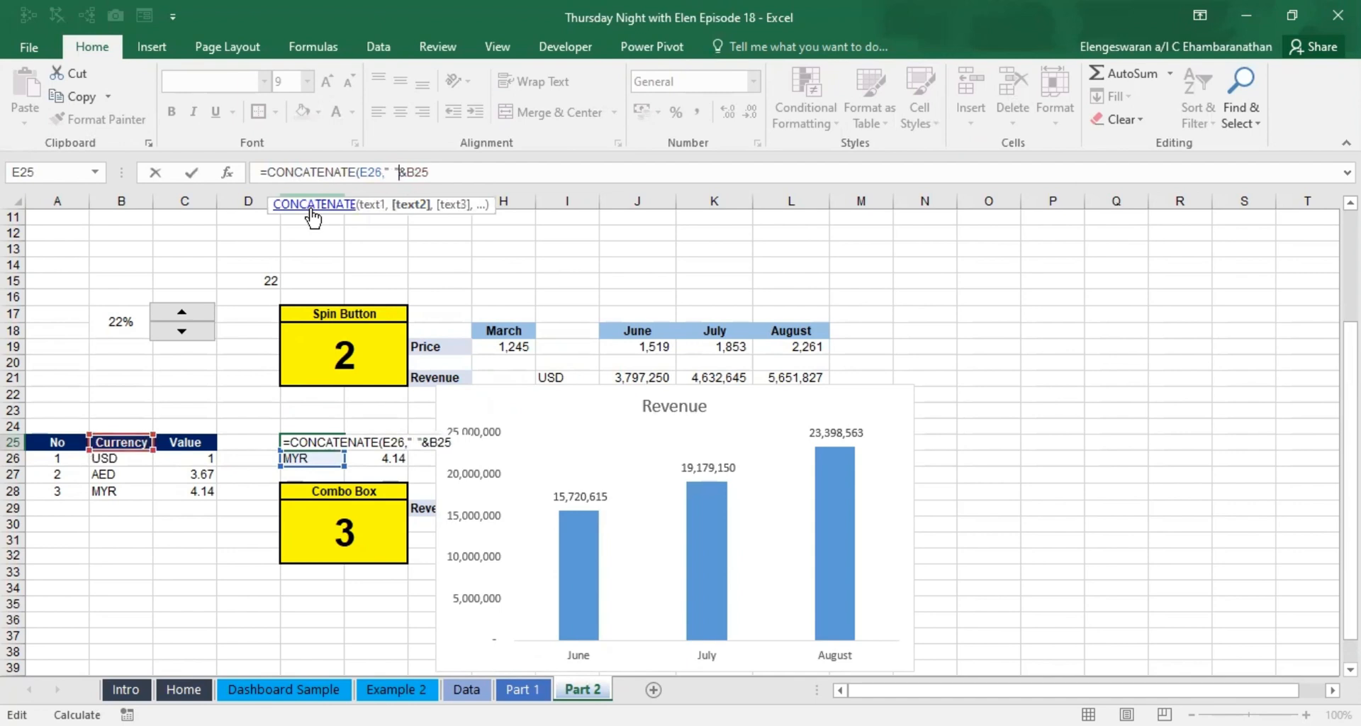
type(",")
key("Delete")
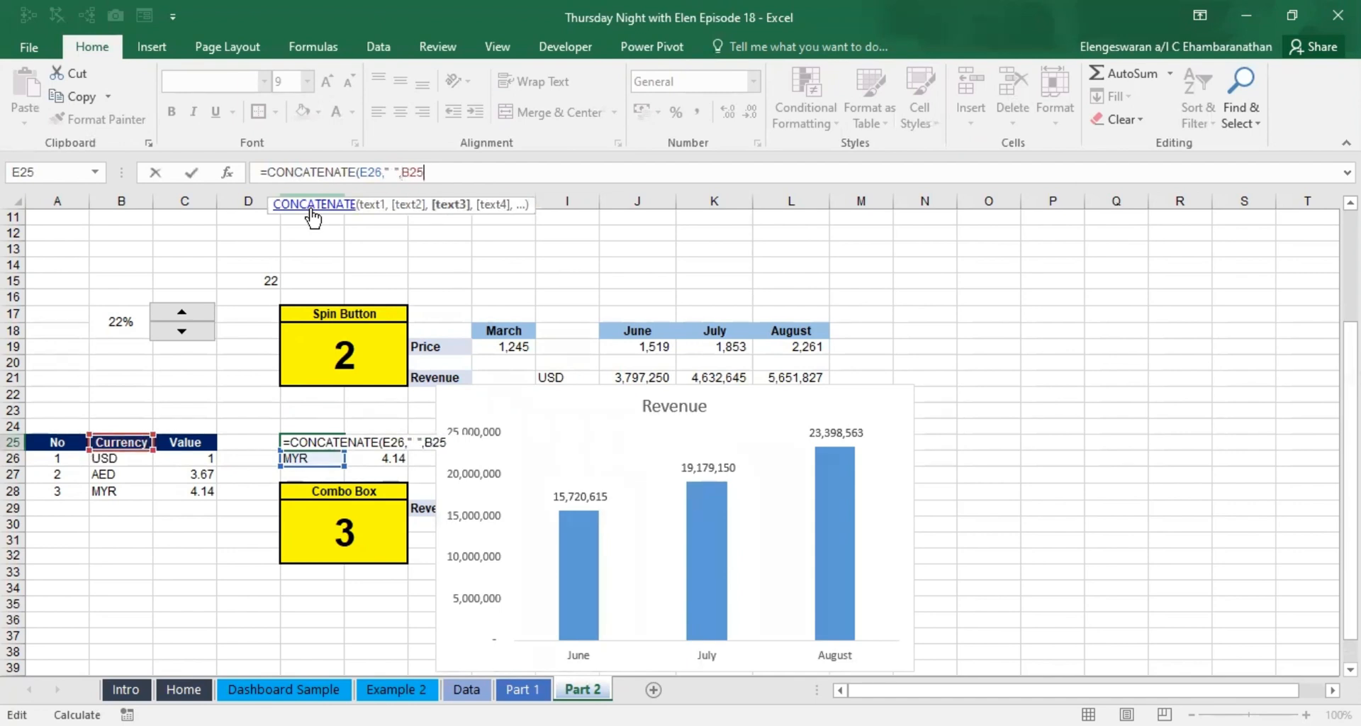
key("Return")
key("Up")
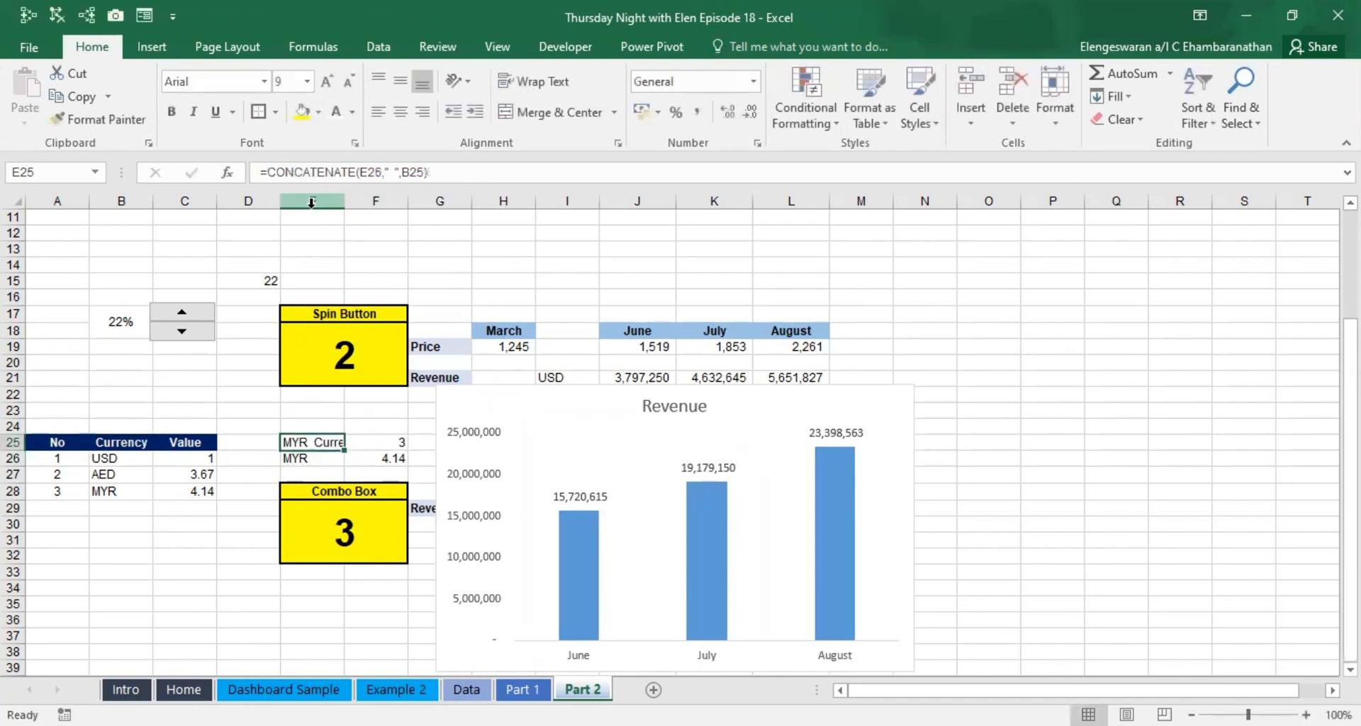
Step: Link the Revenue chart's title to cell E25 and move the chart just below the currency combo box
left_click(672, 407)
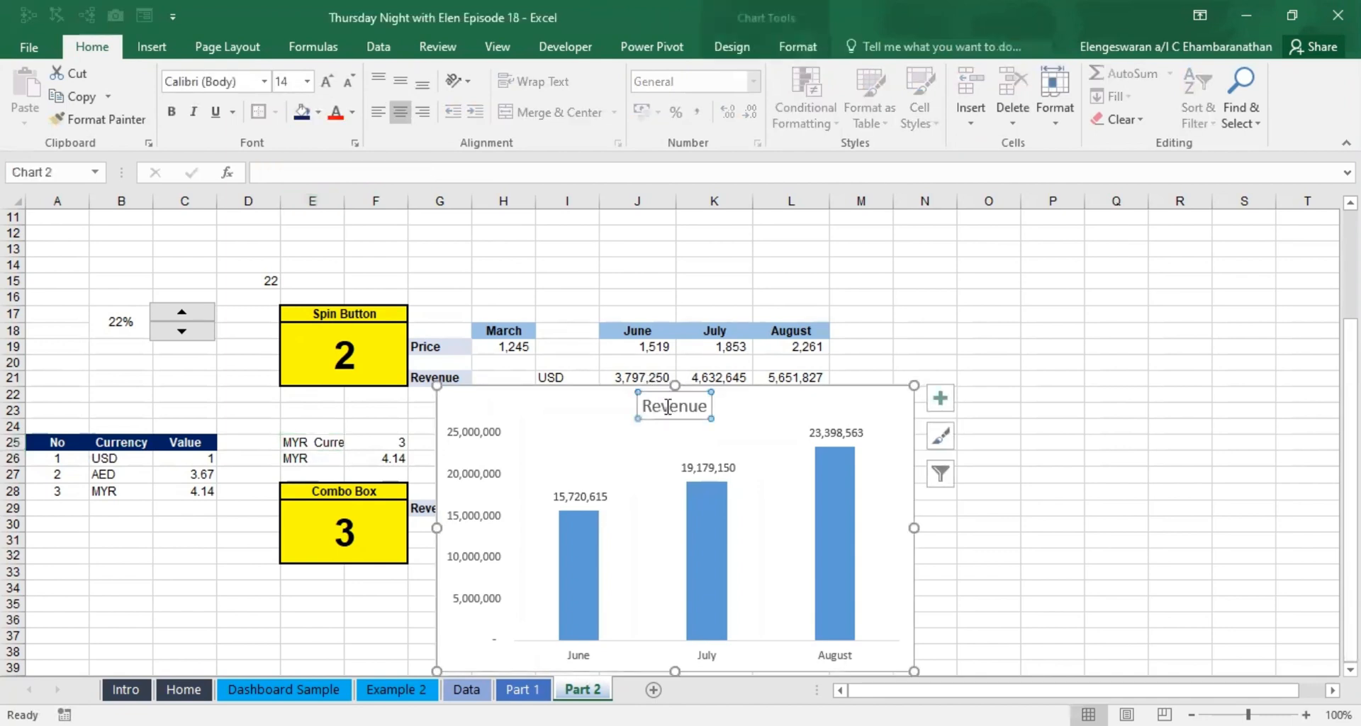
left_click(303, 174)
type("=")
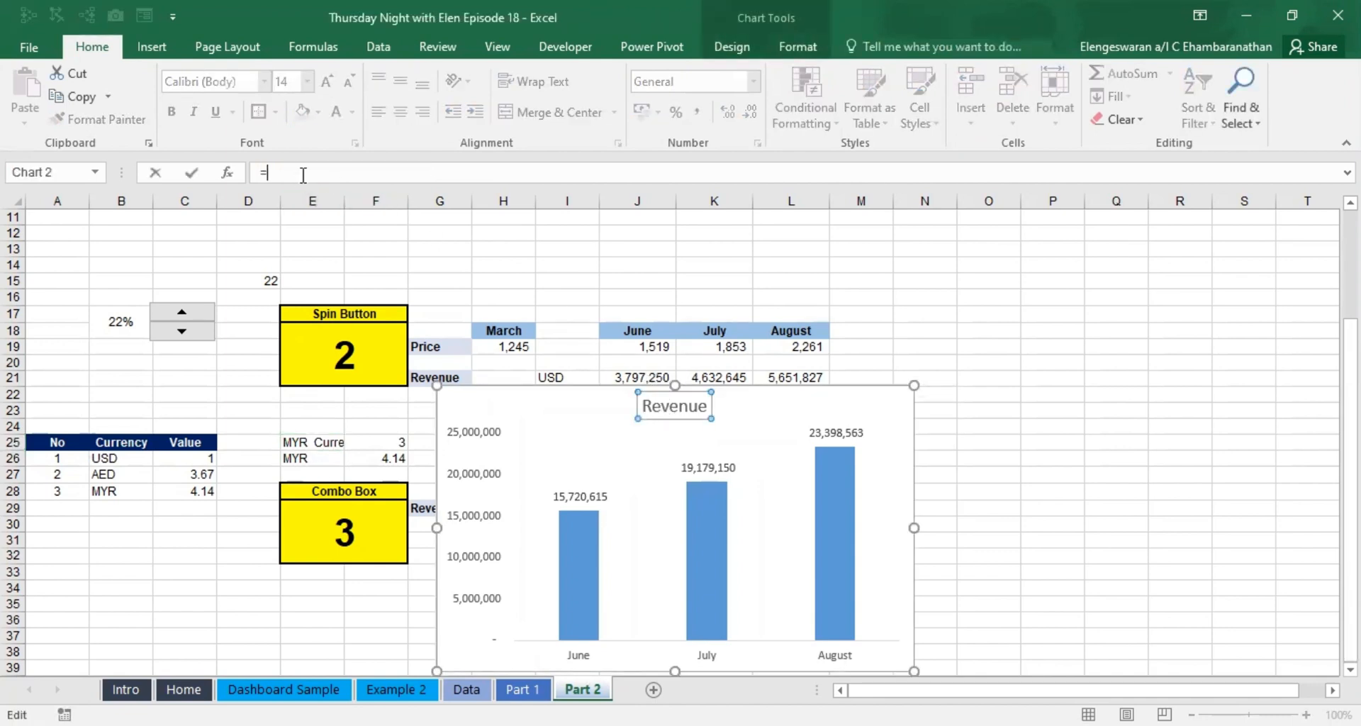
left_click(316, 445)
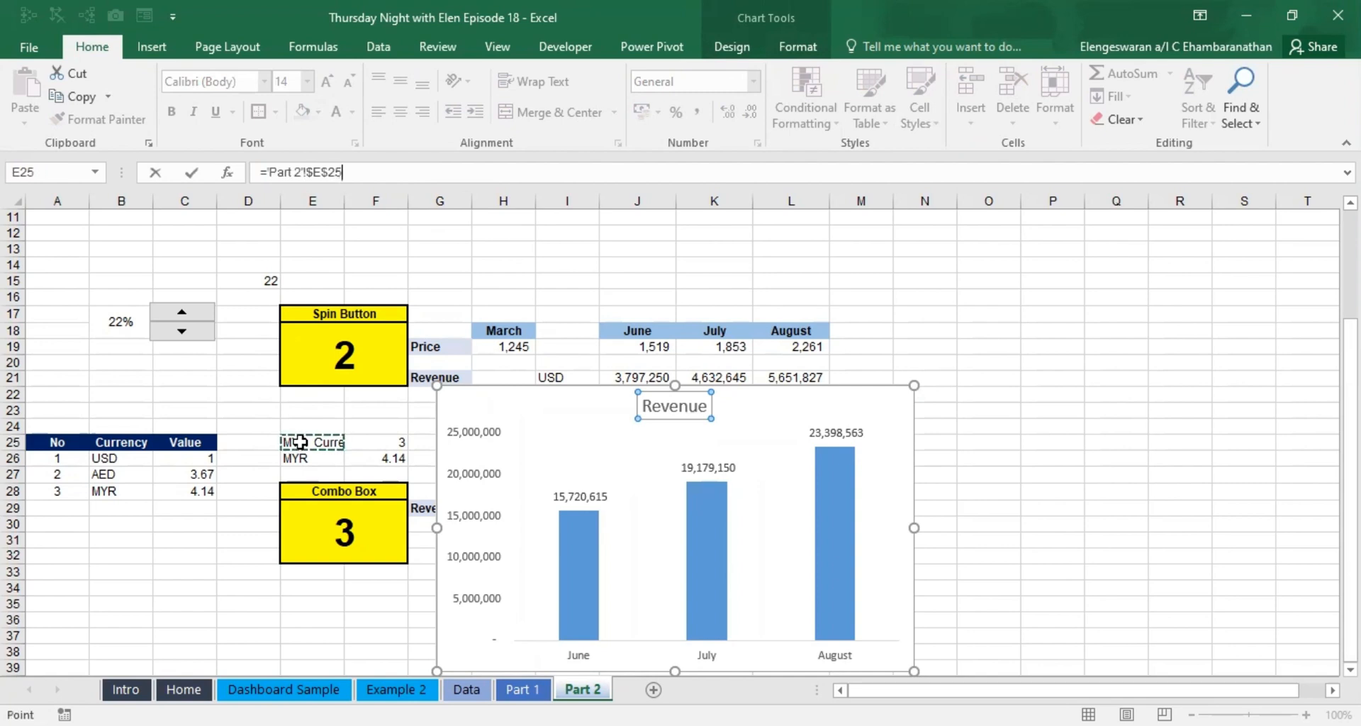
key("Return")
left_click_drag(538, 389, 481, 480)
Step: Test the chart and its title by choosing USD, AED and MYR in turn in the currency combo box
left_click(647, 445)
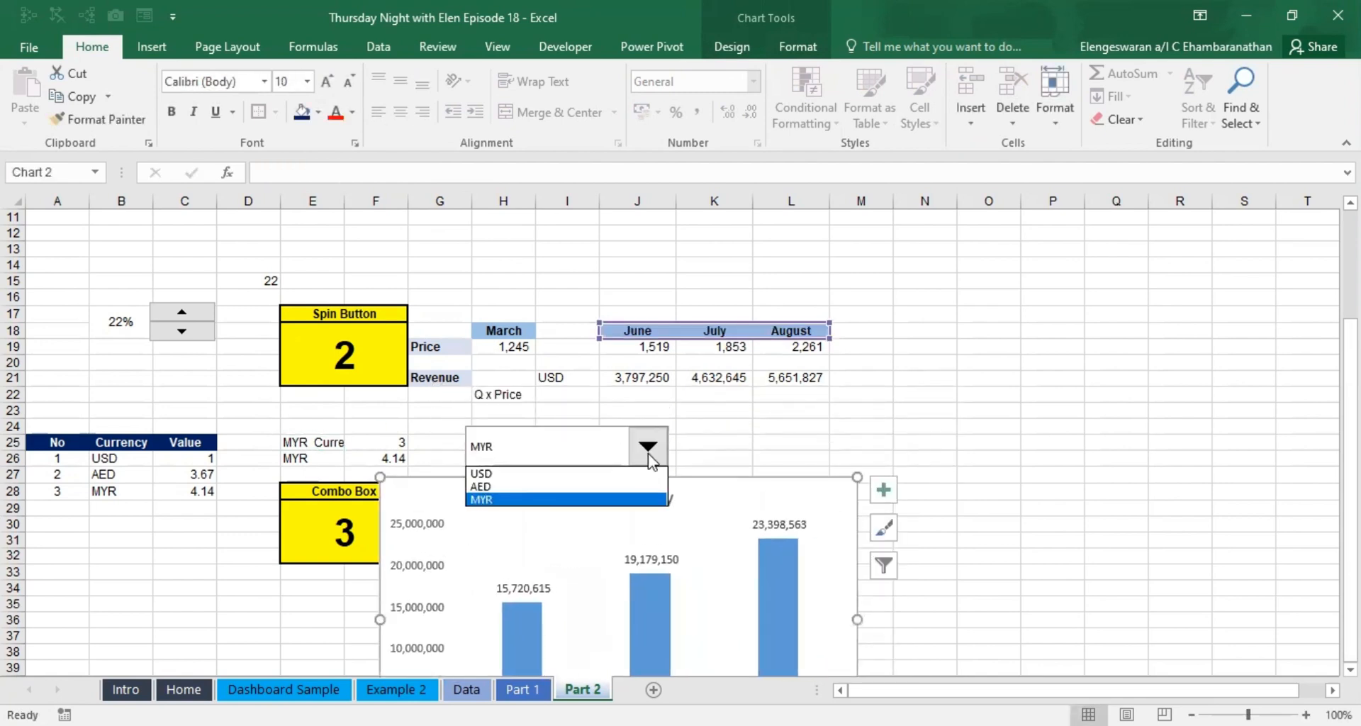
left_click(611, 473)
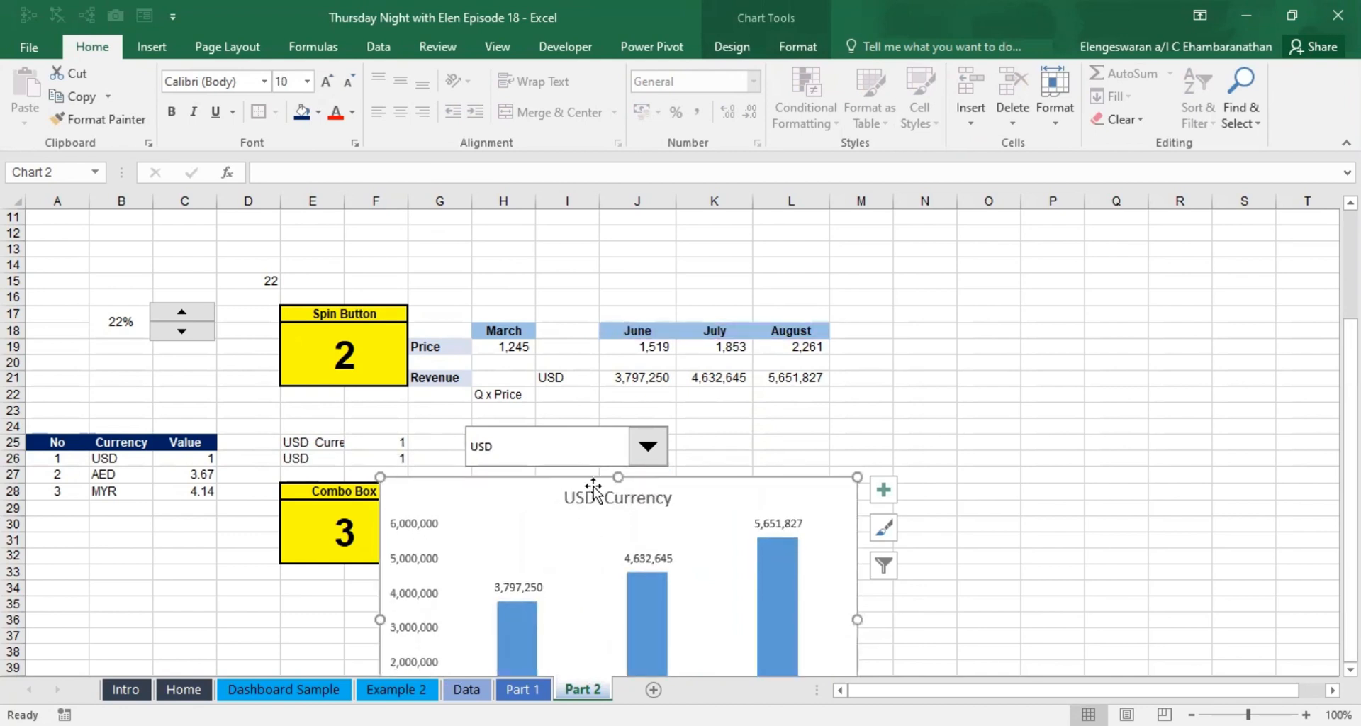
left_click(645, 445)
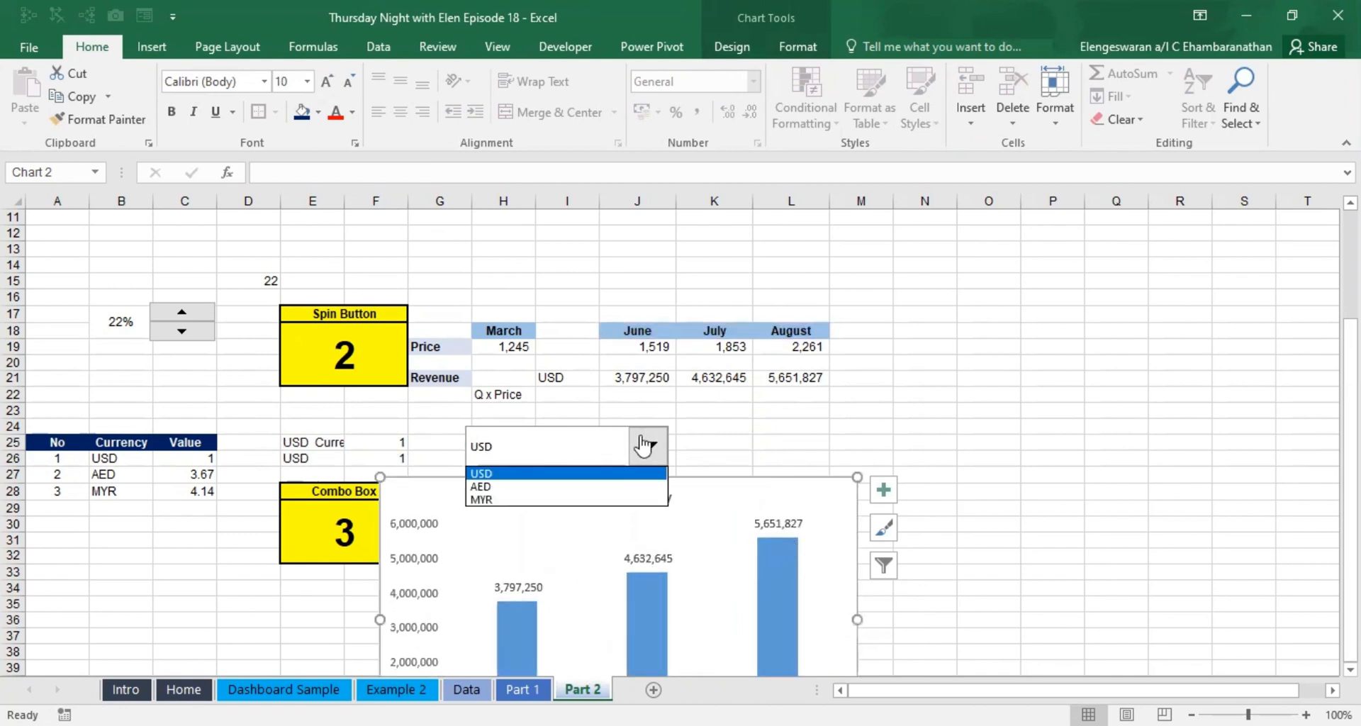
left_click(521, 488)
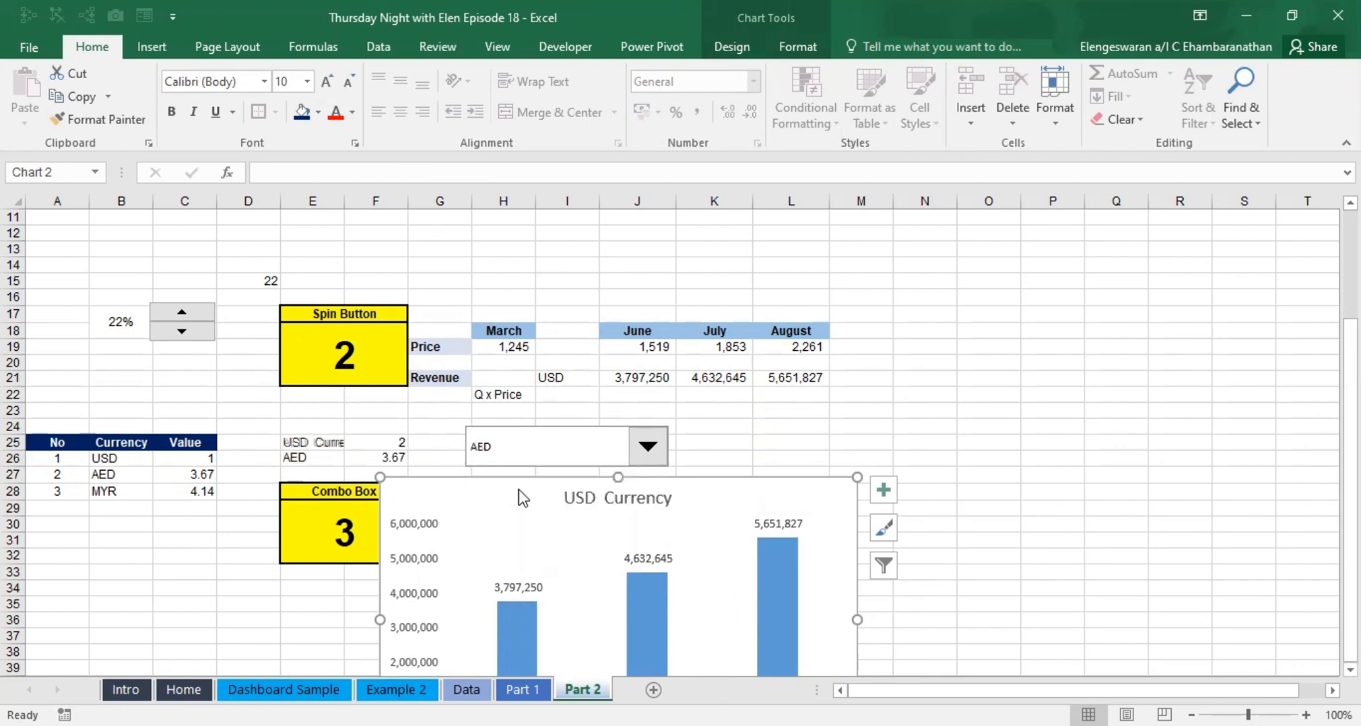
left_click(654, 456)
left_click(554, 499)
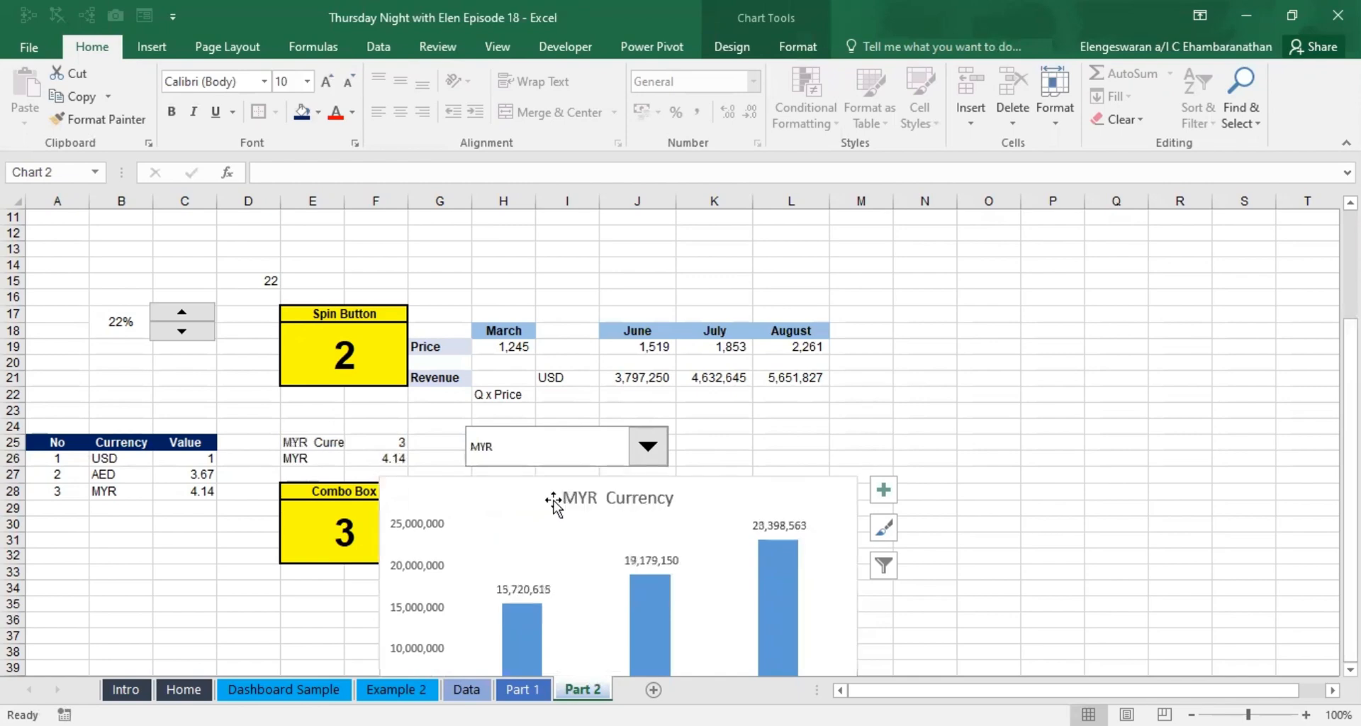